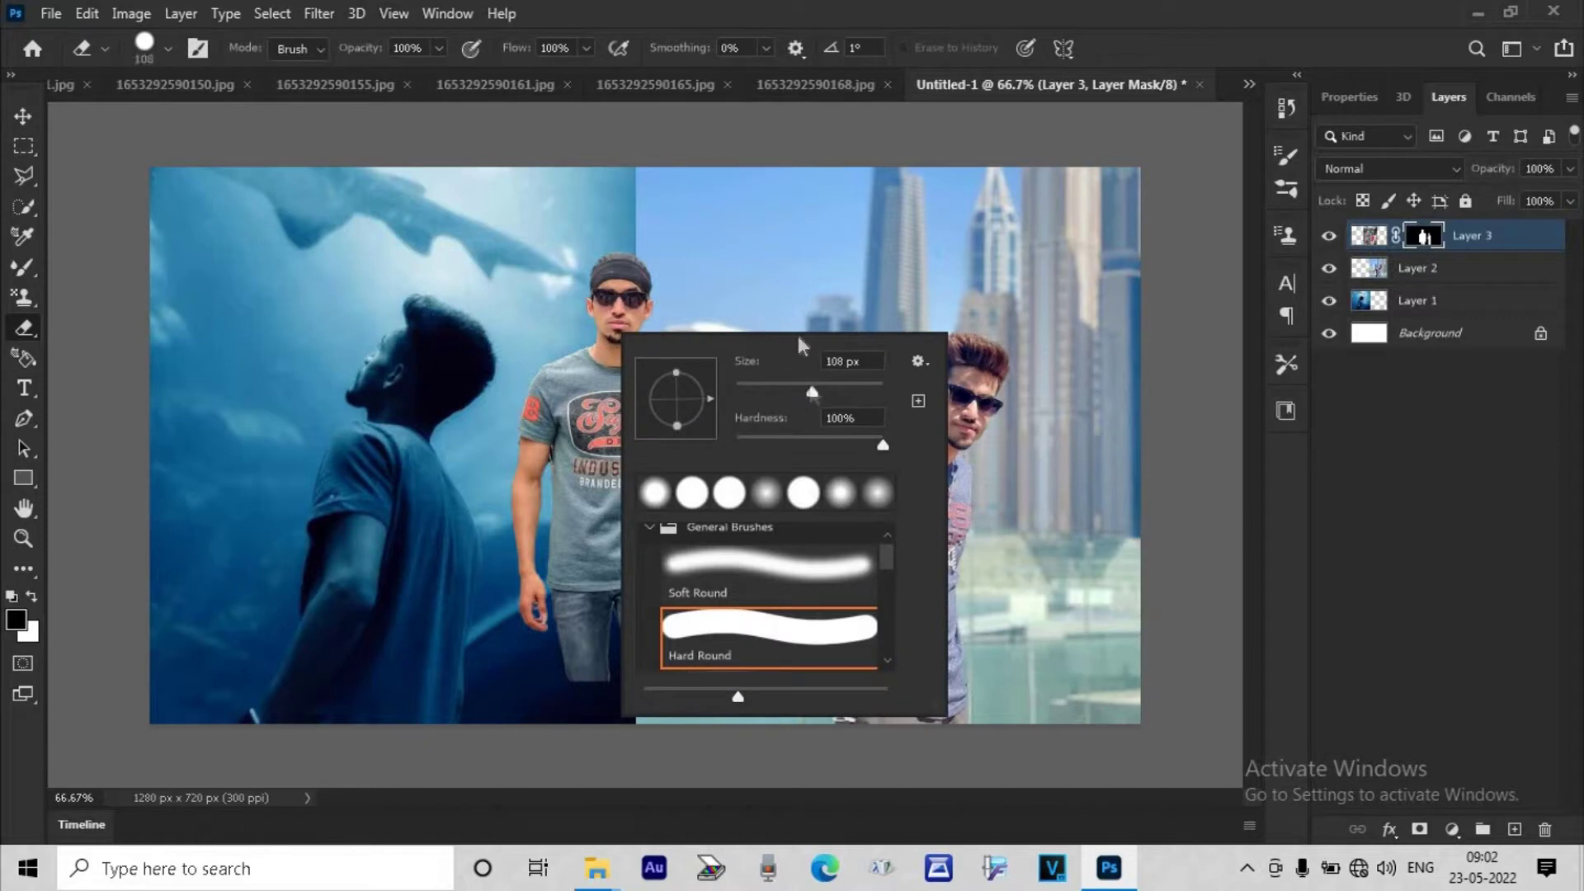
click(797, 306)
drag(797, 305, 797, 386)
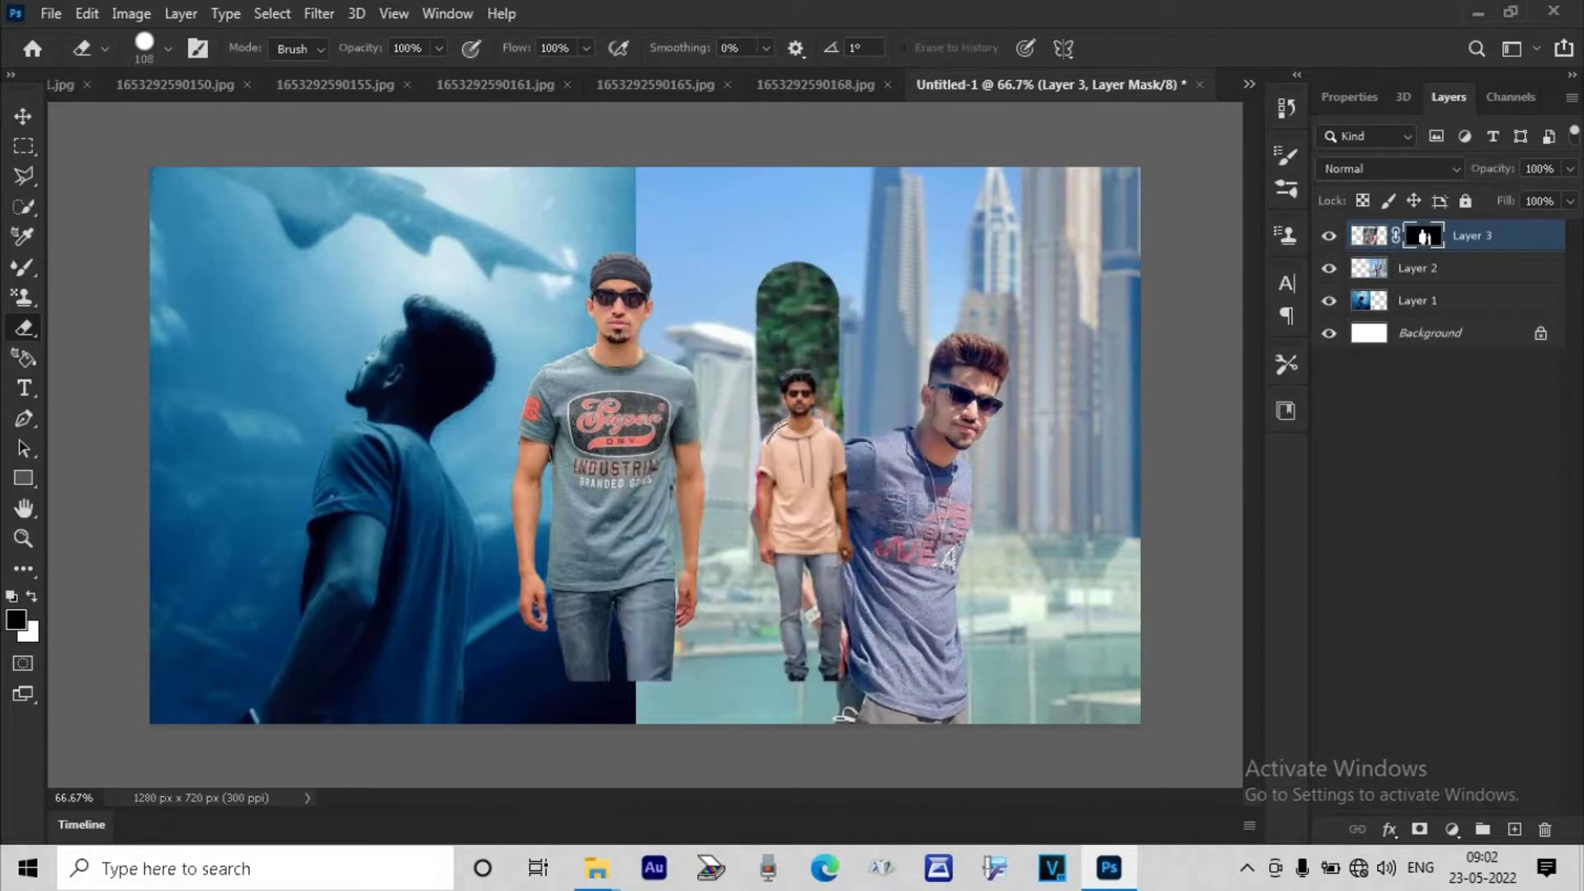
key(ctrl+z)
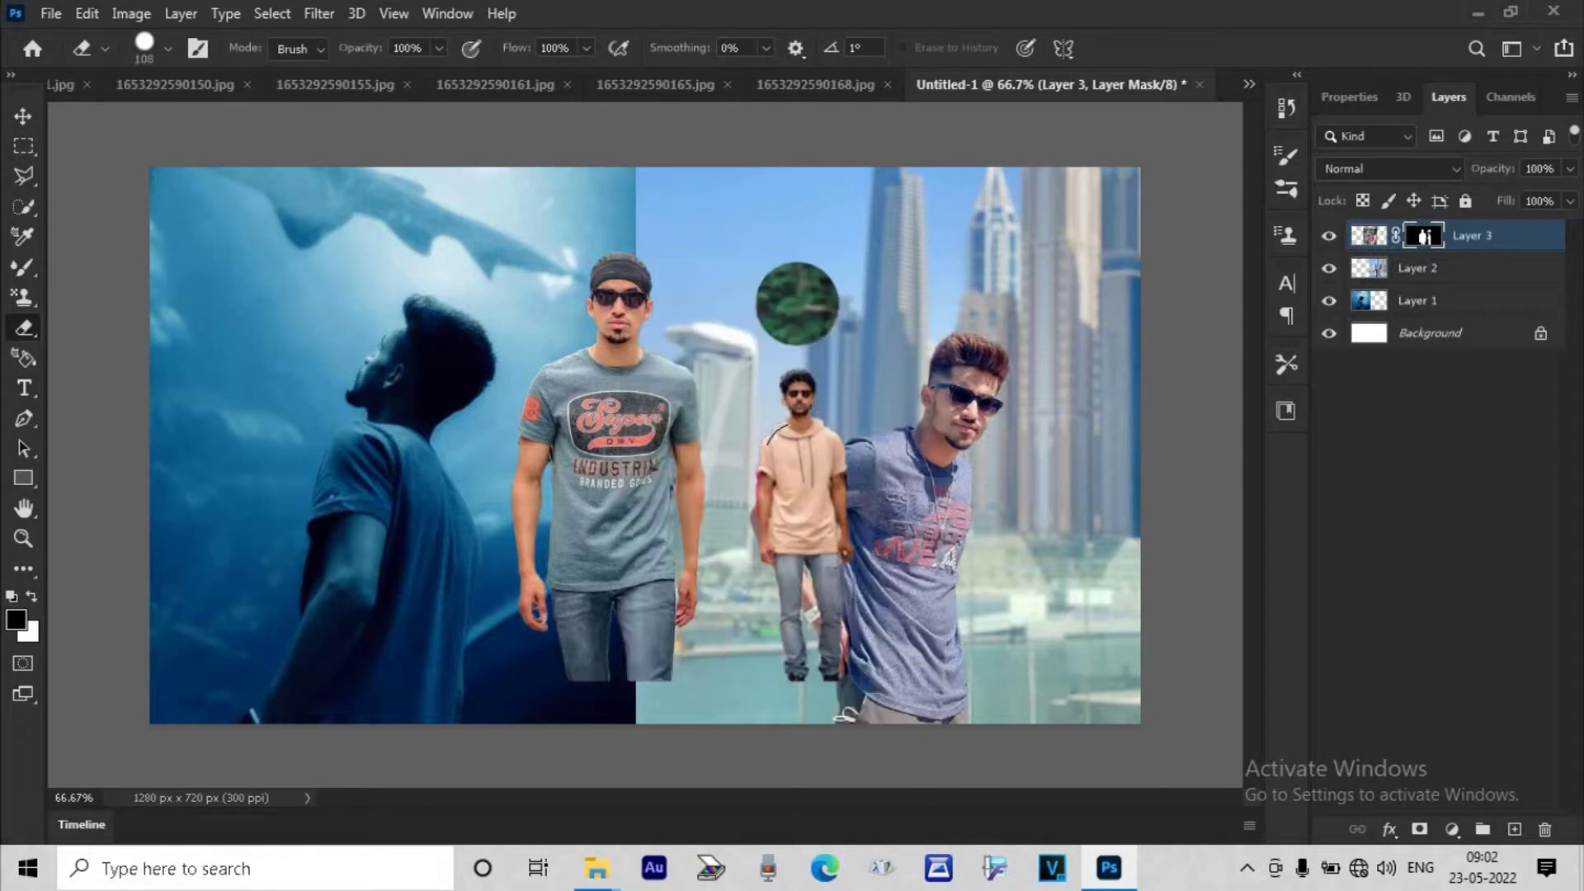
key(ctrl+z)
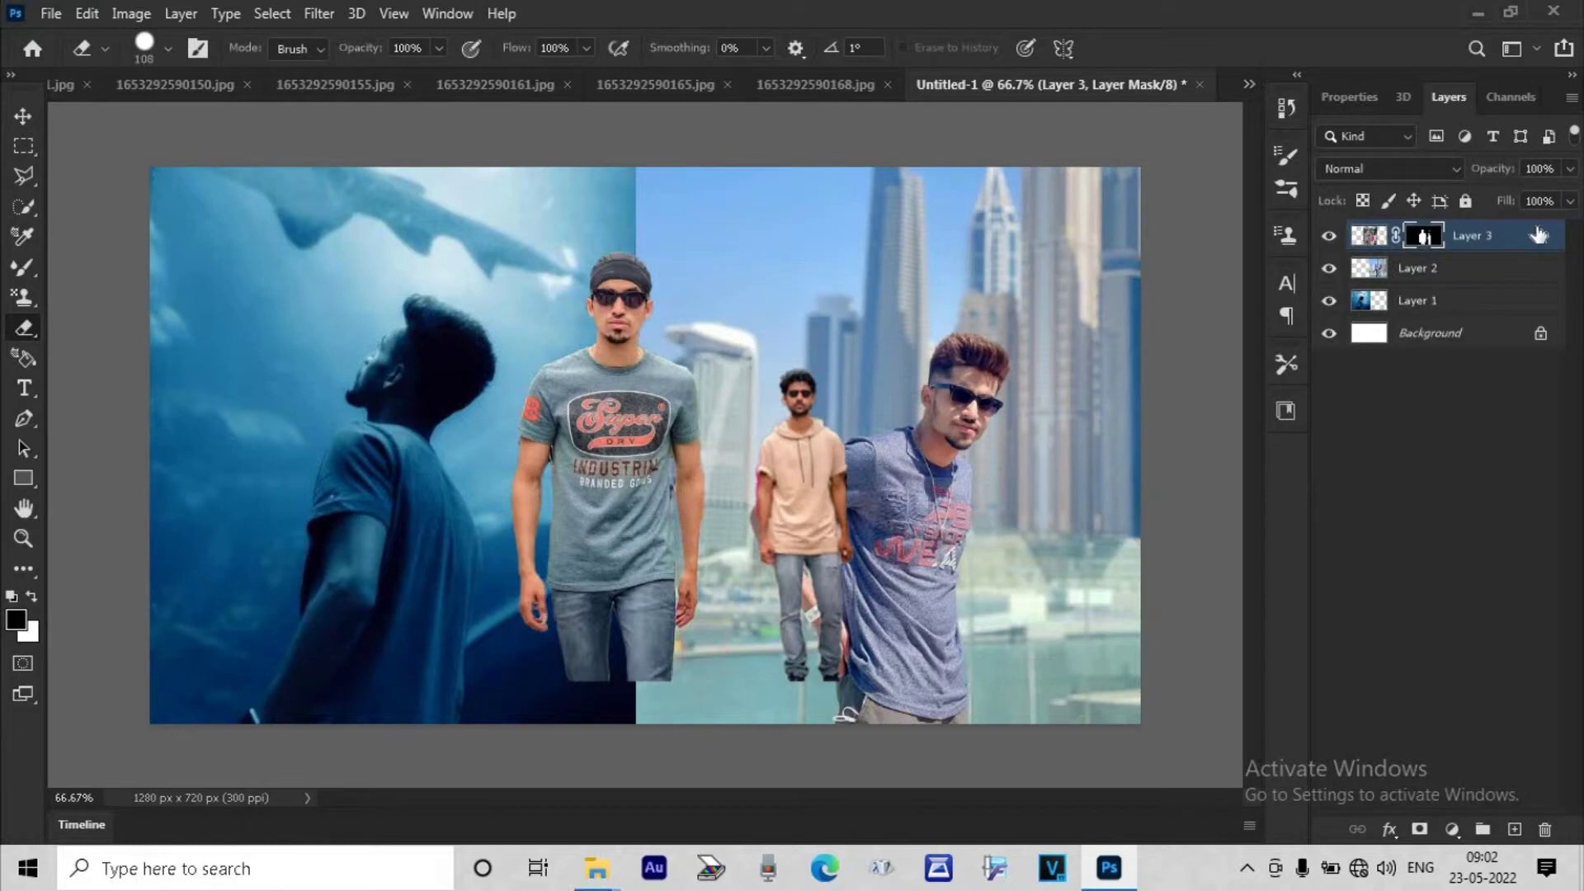
- Erase the small man in the peach hoodie from Layer 3's image and lower the grey T-shirt man to the canvas's bottom edge
click(1385, 236)
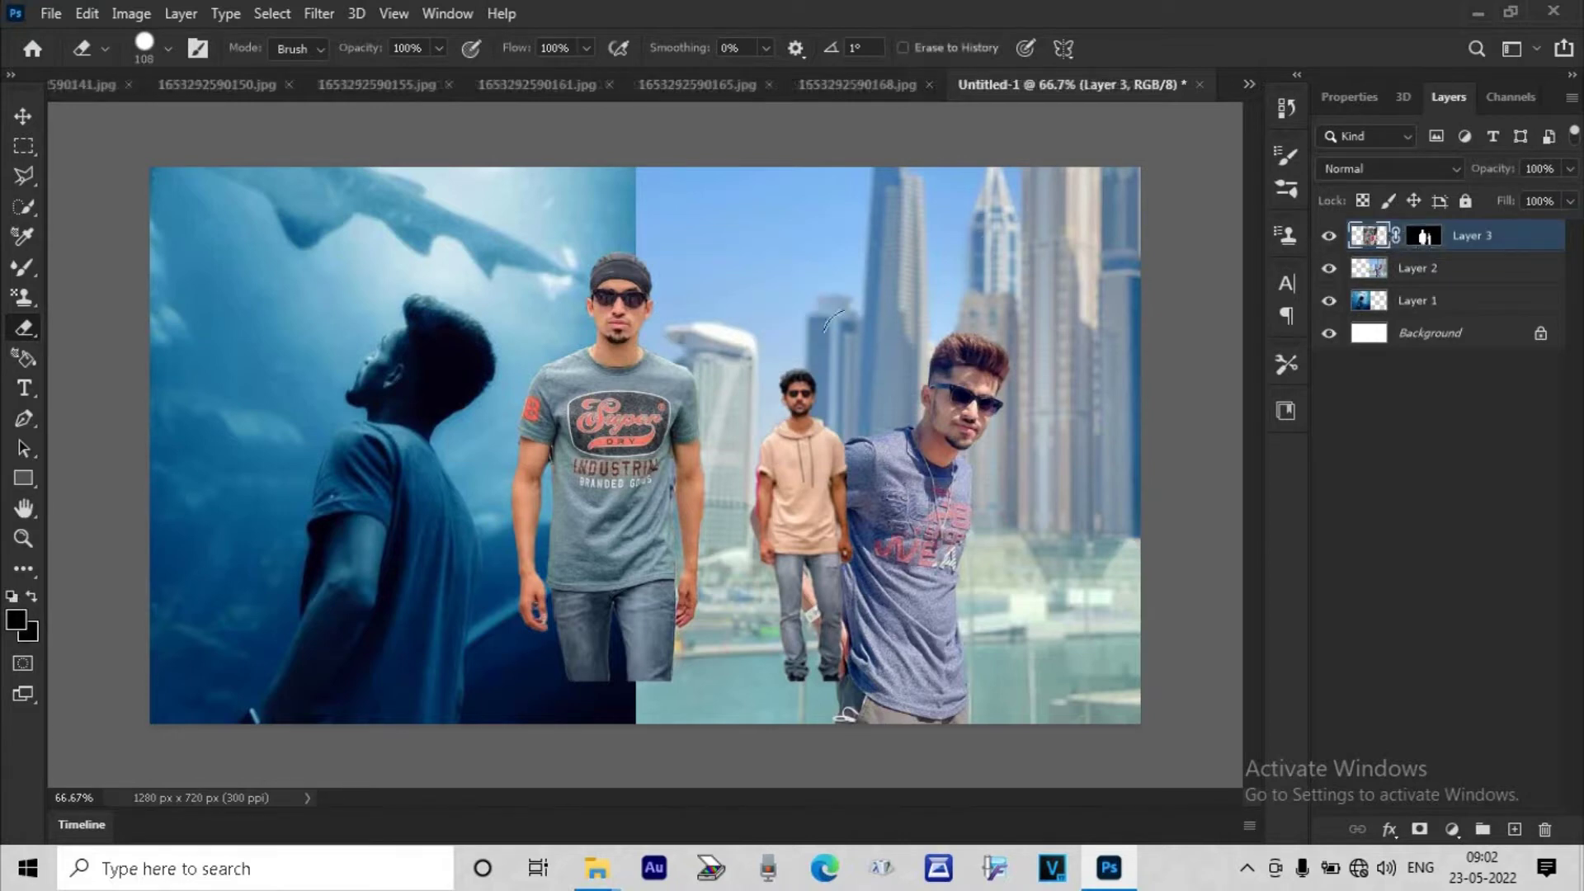
mouse_move(787, 386)
mouse_down()
mouse_move(790, 490)
mouse_move(815, 459)
mouse_move(815, 604)
mouse_up()
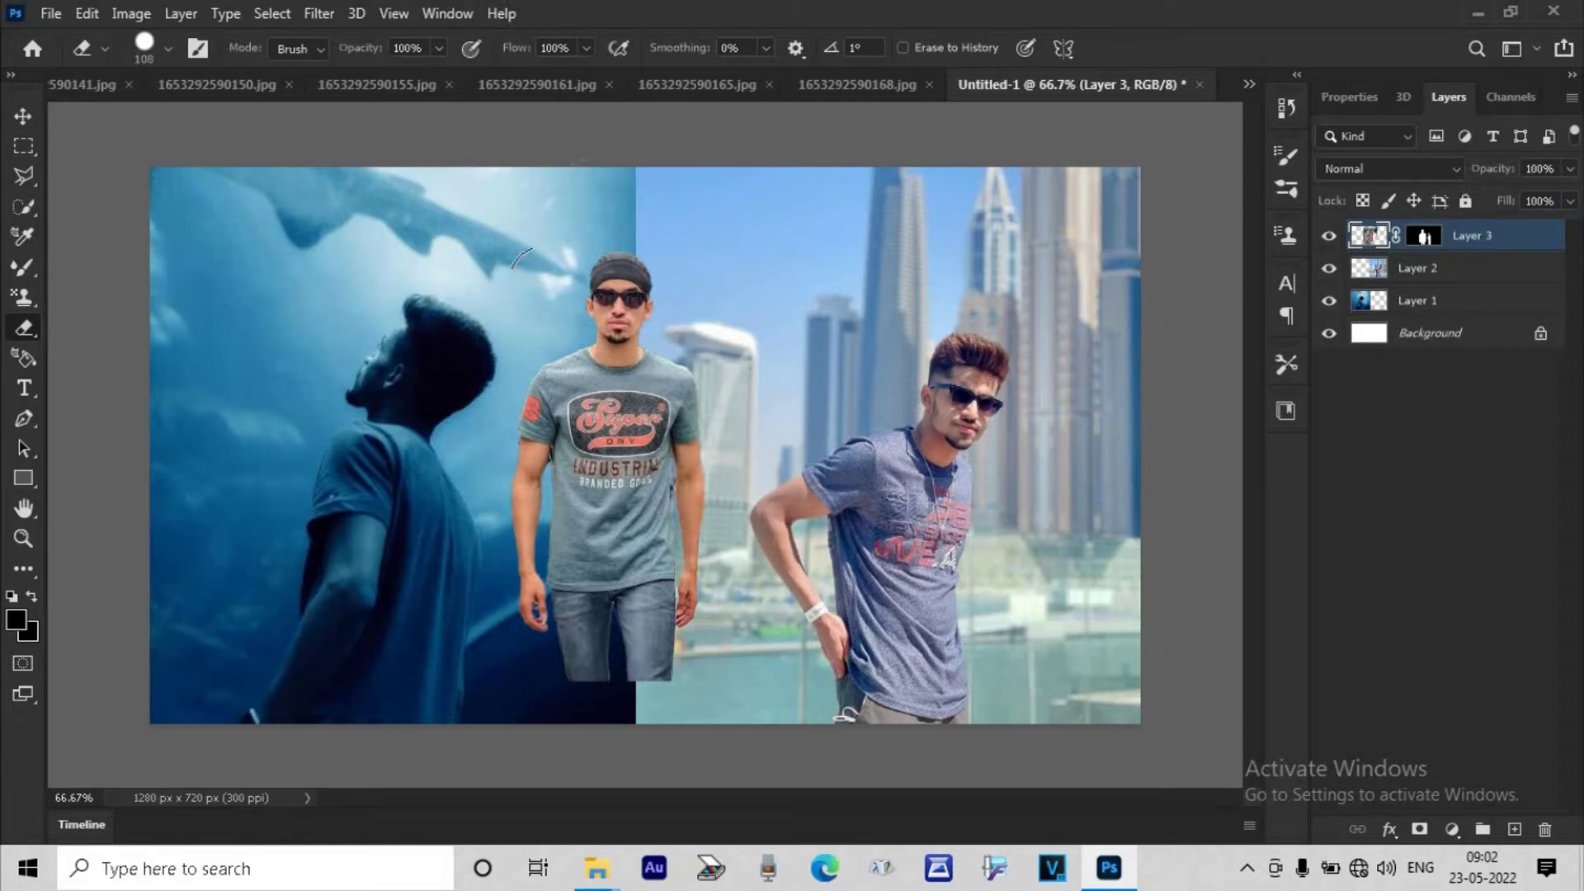
click(23, 117)
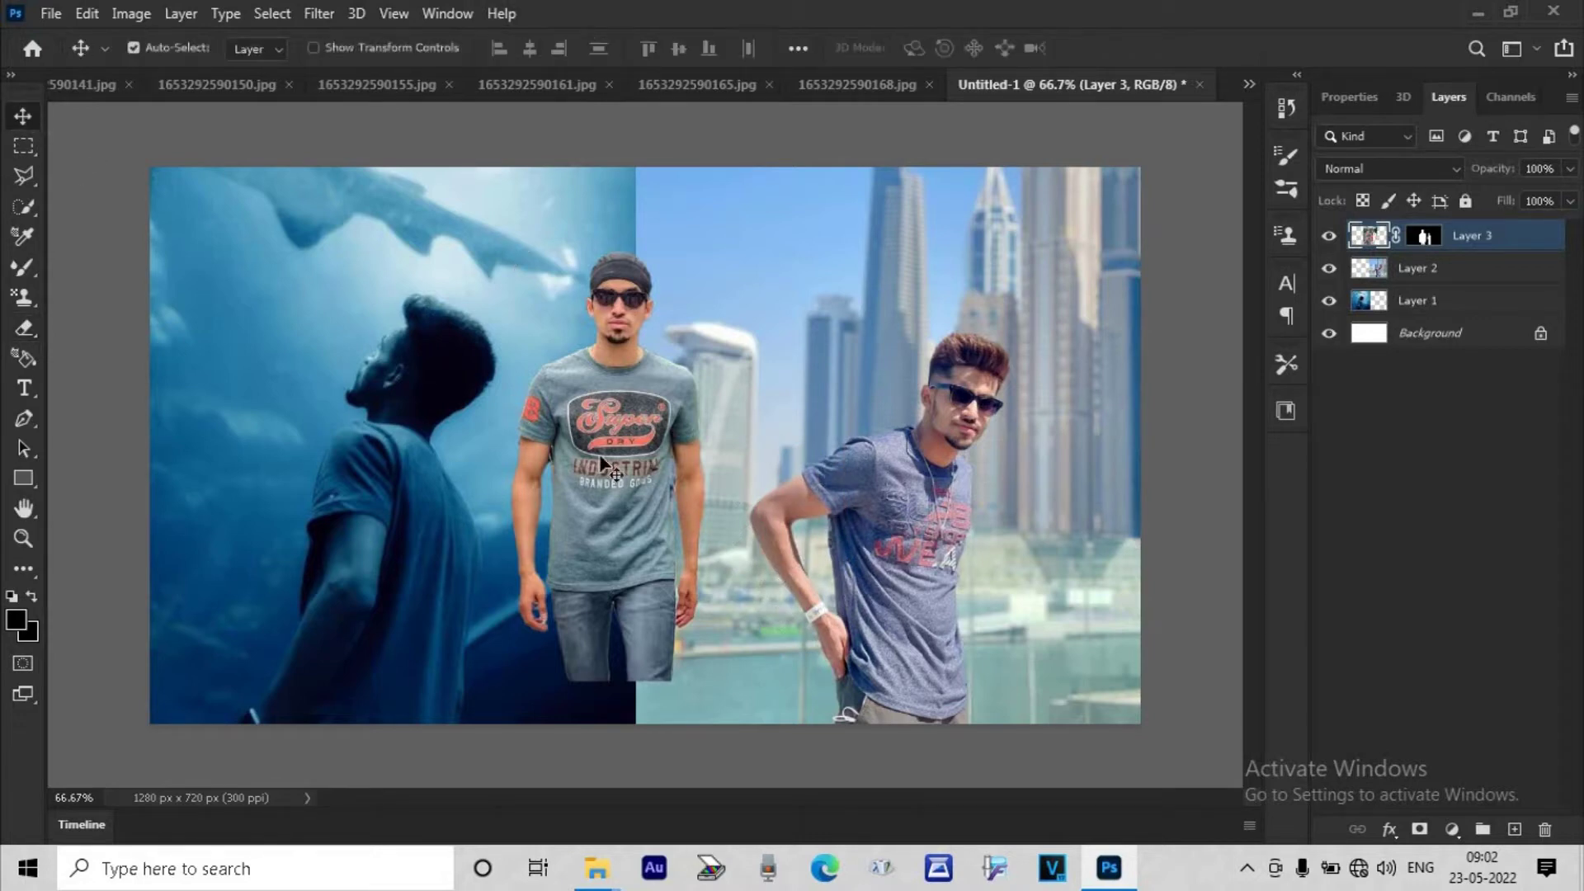
drag(619, 467, 643, 509)
key(ctrl+y)
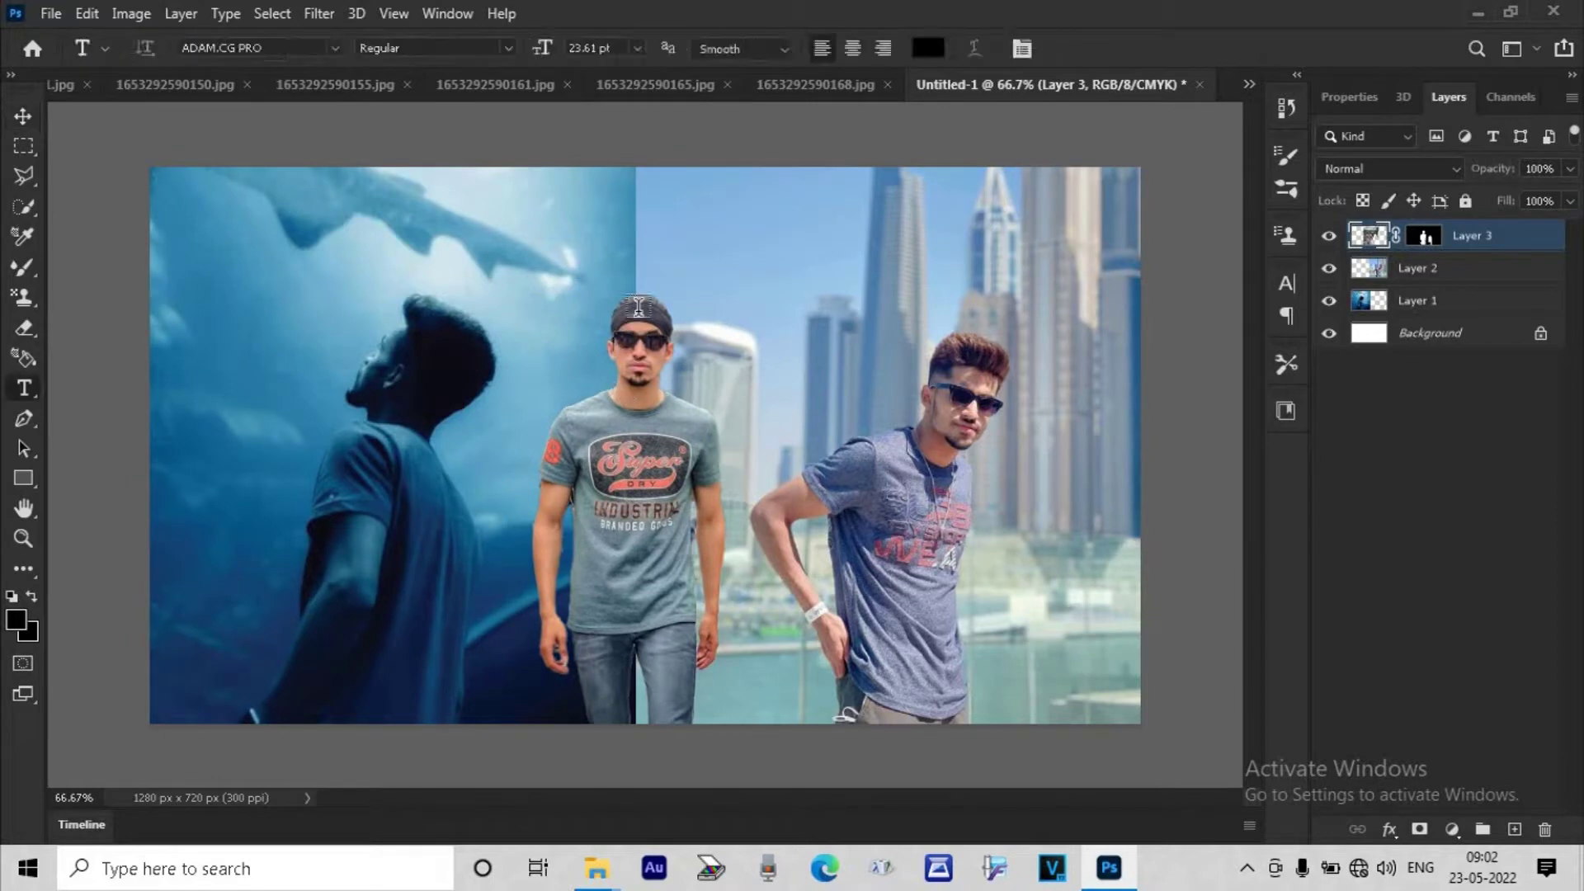
- Scale Layer 3 to about 110% and reposition the grey T-shirt man over the seam between the two background photos
key(ctrl+t)
drag(690, 206, 707, 114)
drag(626, 437, 635, 439)
drag(945, 422, 913, 422)
drag(702, 465, 714, 483)
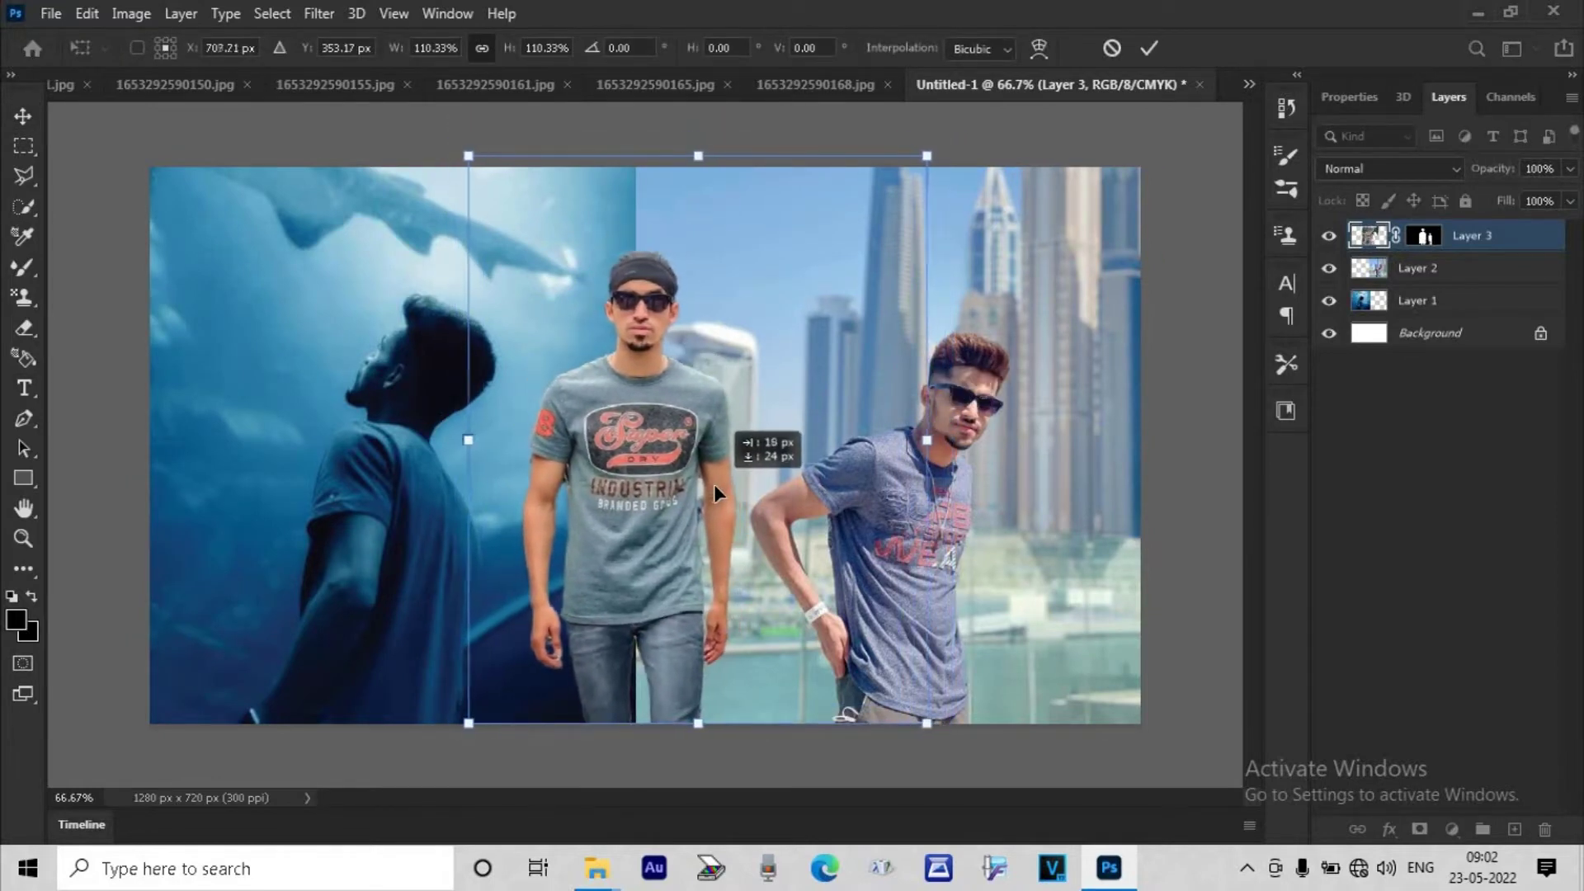
key(Return)
- Set the eraser size to 21 px and erase the green fringe along the T-shirt man's shoulder and sleeve on the skyline side
key(ctrl+plus)
key(ctrl+plus)
key(ctrl+plus)
scroll(925, 407, up, 3)
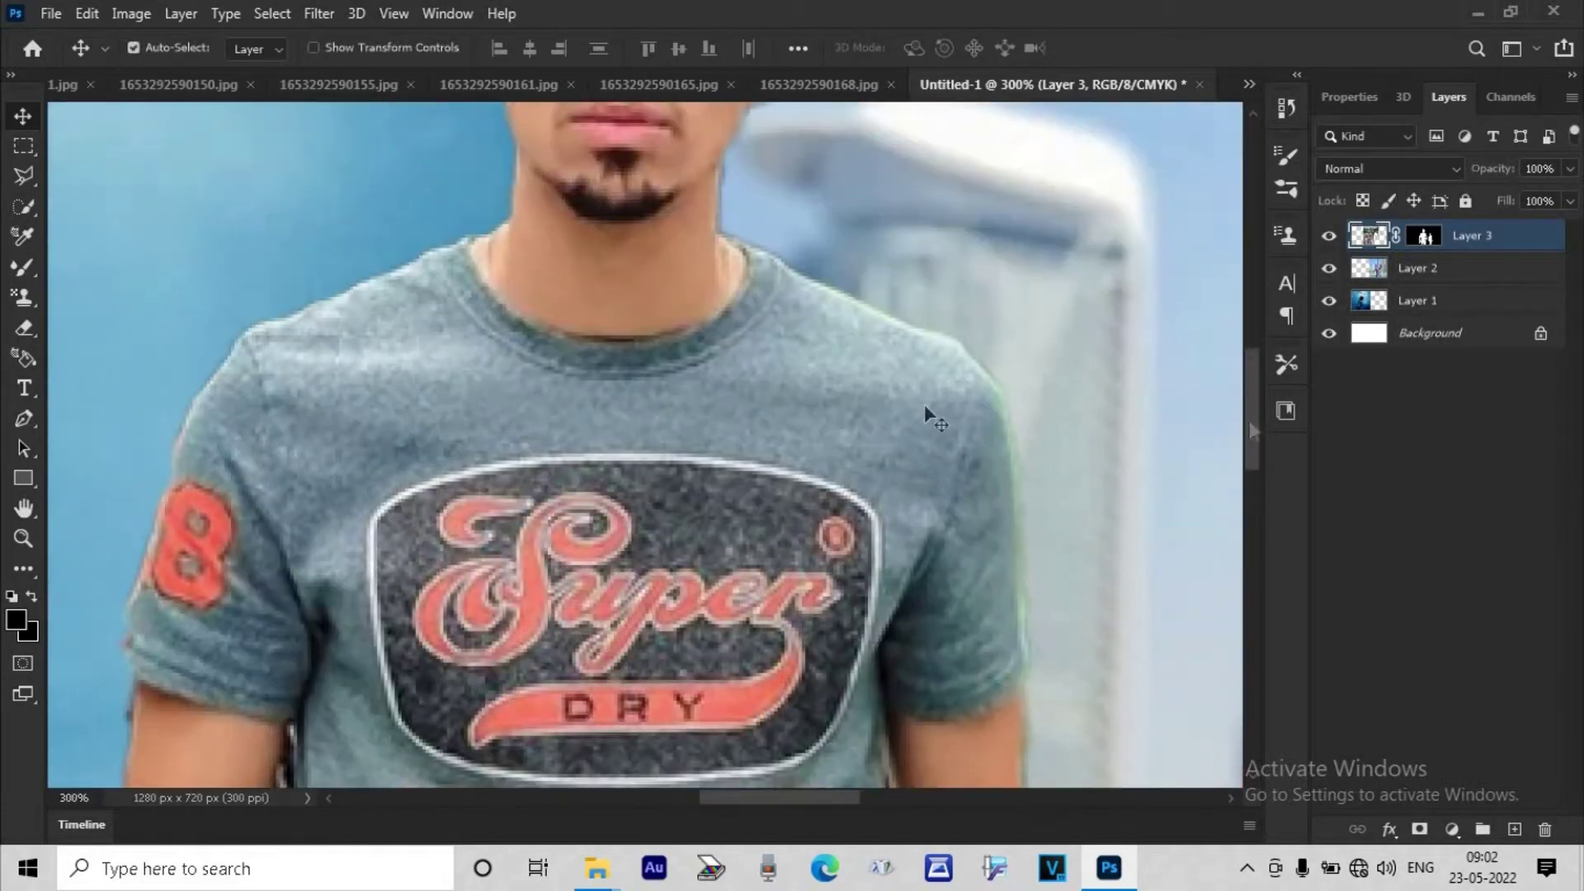
key(e)
right_click(919, 404)
text(21)
key(Return)
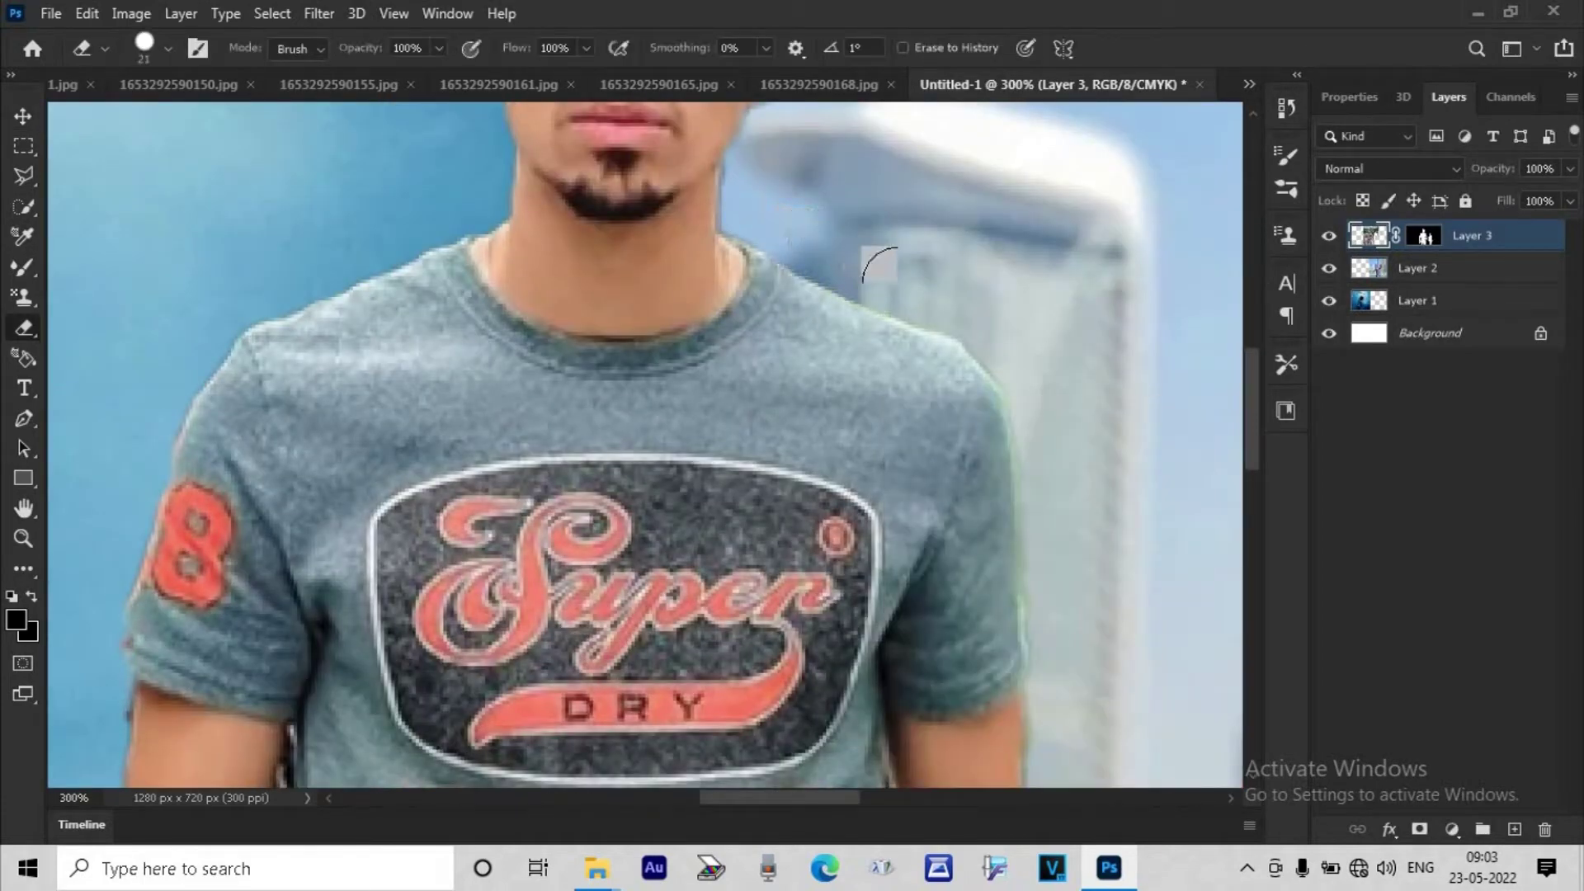
mouse_move(1000, 330)
mouse_down()
mouse_move(1045, 396)
mouse_move(1056, 503)
mouse_move(1002, 353)
mouse_move(1040, 417)
mouse_move(1038, 677)
mouse_up()
- Erase the leftover fringe along the outer edge of the T-shirt man's forearm and hand on the skyline side
mouse_move(1249, 396)
mouse_down()
mouse_move(1252, 487)
mouse_move(1252, 433)
mouse_up()
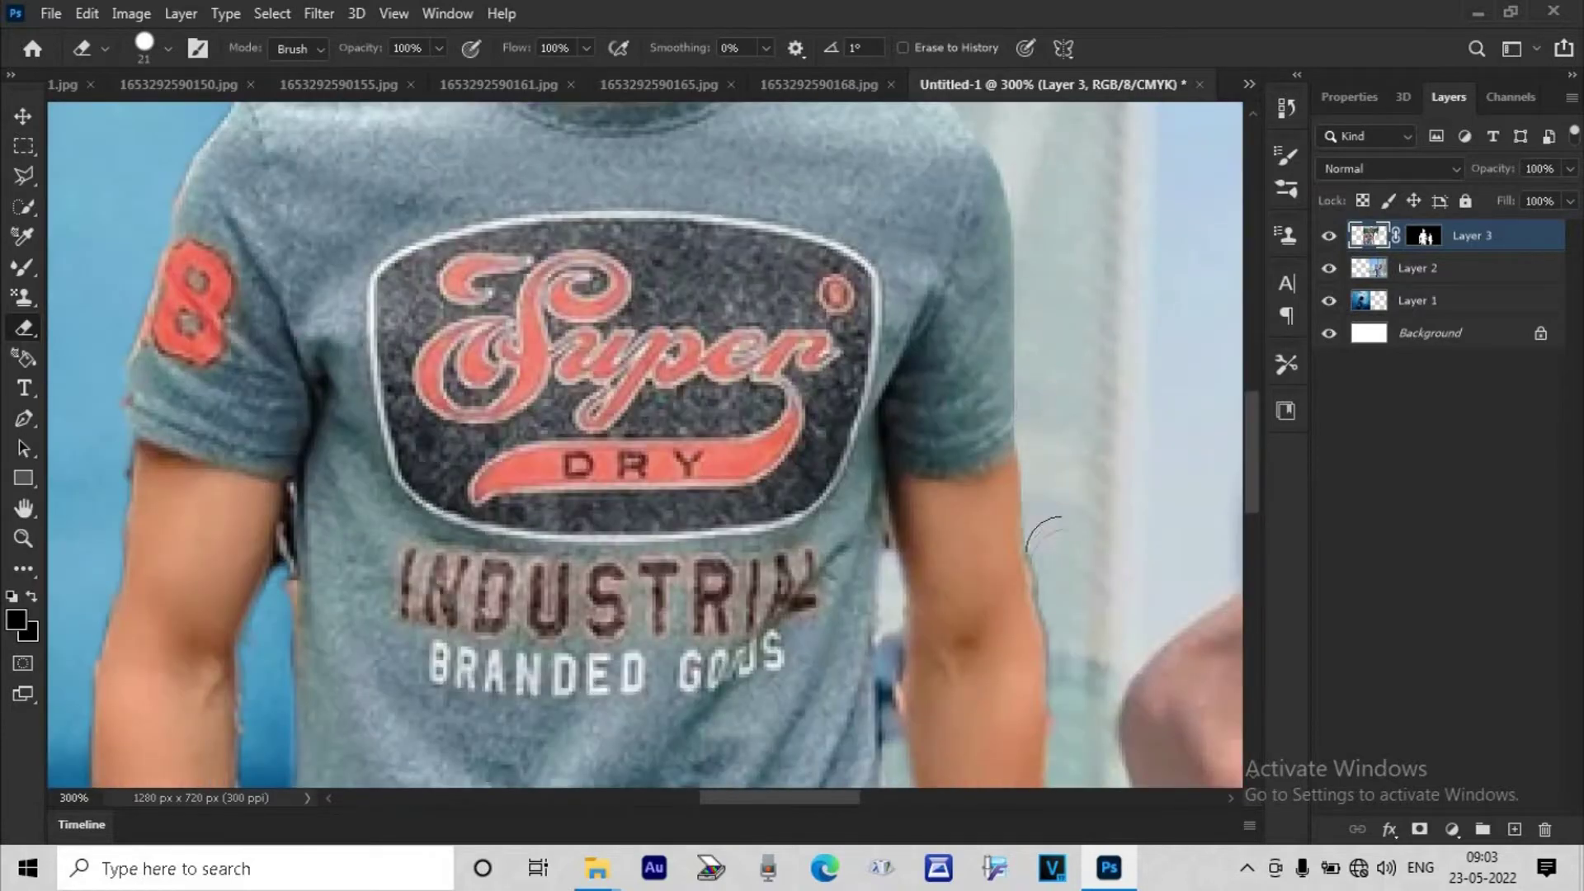
drag(1078, 614, 1075, 635)
drag(1252, 452, 1252, 519)
drag(1078, 243, 1061, 528)
- Reduce the eraser size to 9 px and erase the leftover background between the man's arm and shirt on the blue side
drag(1253, 517, 1253, 586)
key(ctrl+plus)
drag(796, 798, 717, 798)
mouse_move(820, 246)
mouse_down()
mouse_move(829, 108)
mouse_move(782, 355)
mouse_up()
key(ctrl+z)
drag(1251, 585, 1252, 488)
right_click(891, 353)
drag(1018, 412, 1013, 412)
mouse_move(857, 342)
mouse_down()
mouse_move(849, 615)
mouse_move(880, 523)
mouse_up()
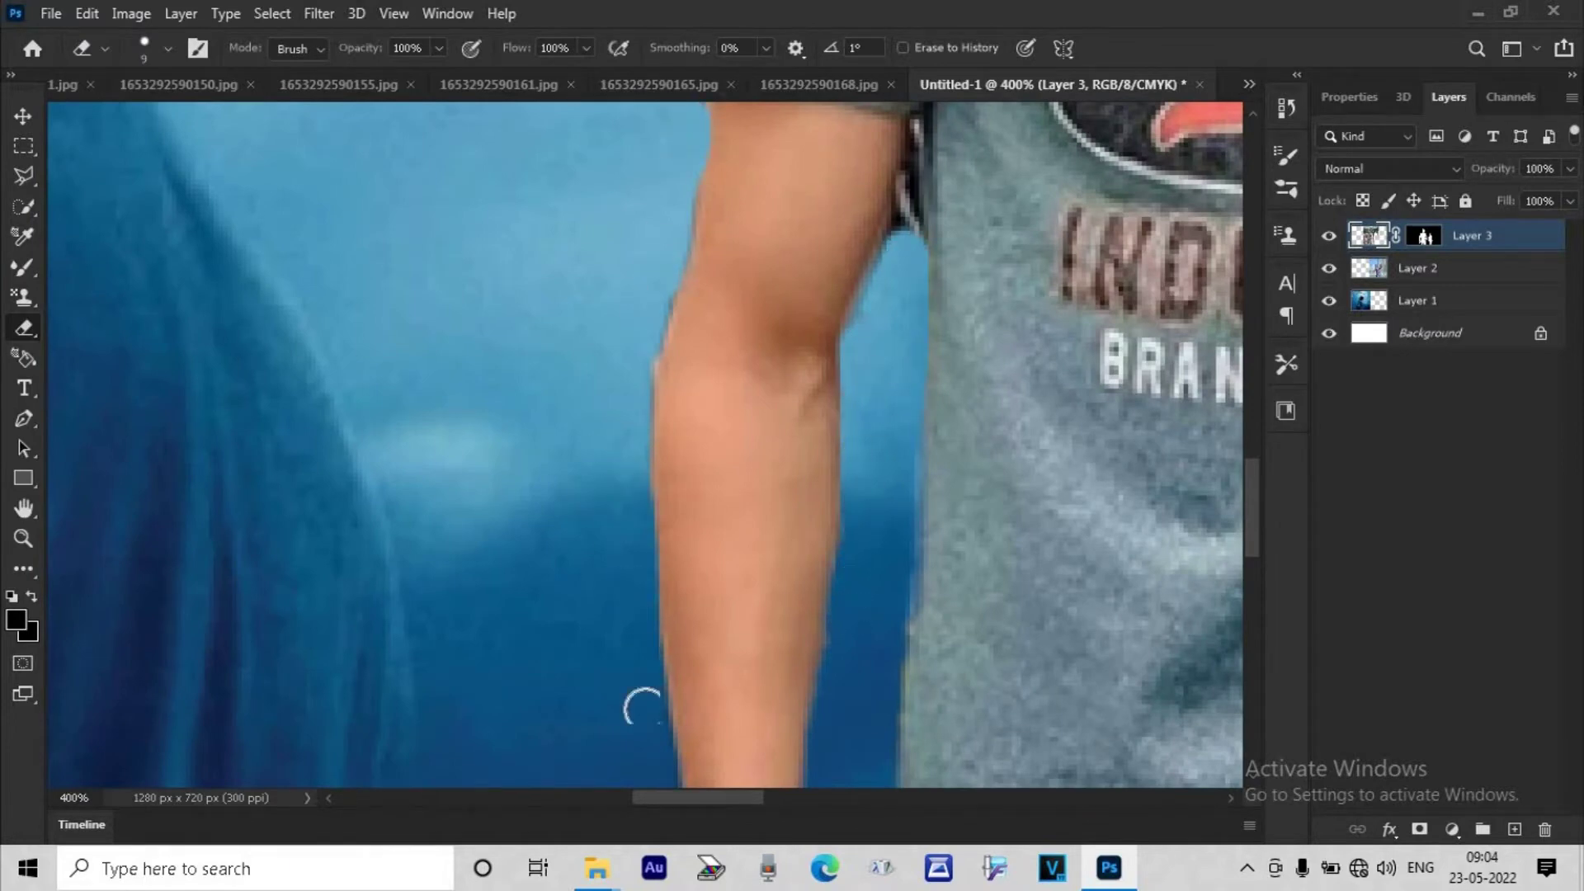
- Erase the pale background remnants around and between the fingers of the T-shirt man's hand on the blue side
scroll(1254, 487, up, 3)
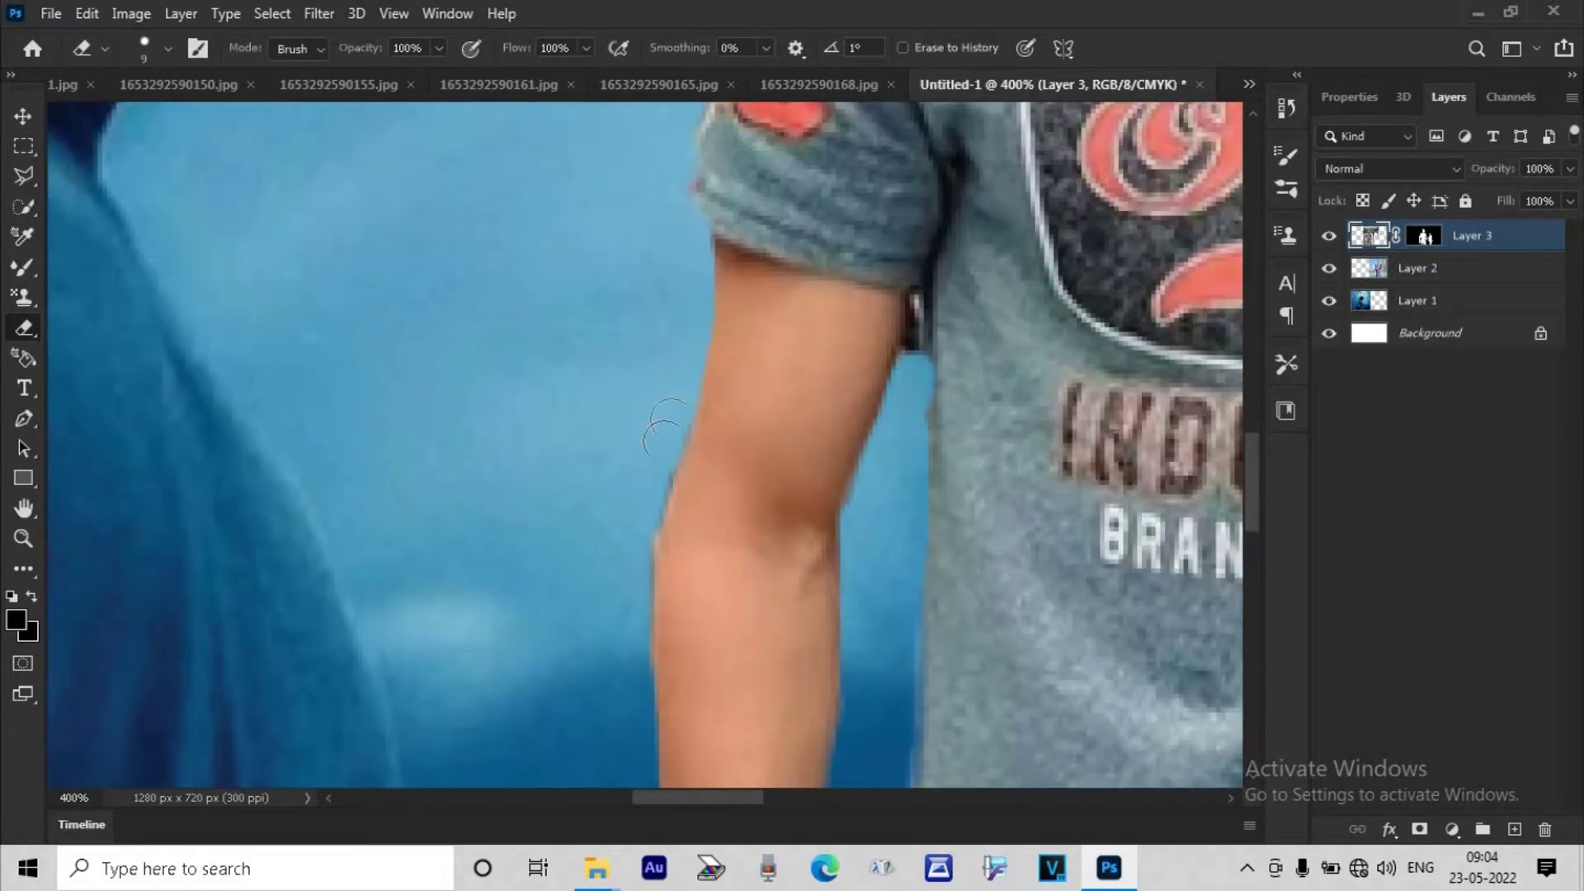
scroll(725, 340, up, 6)
scroll(626, 647, down, 6)
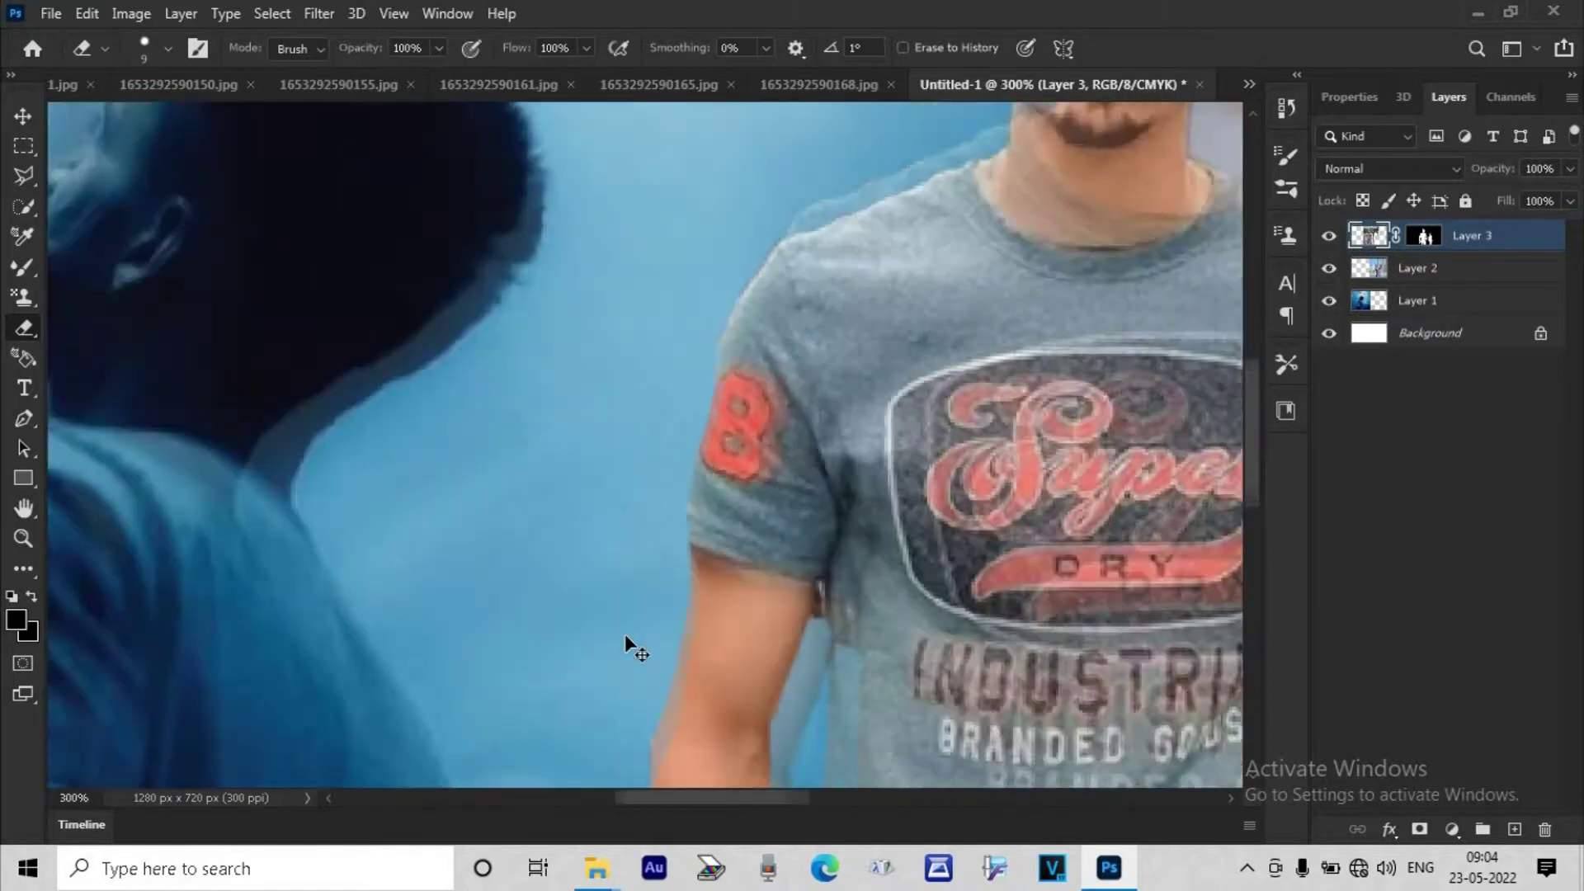
key(ctrl+plus)
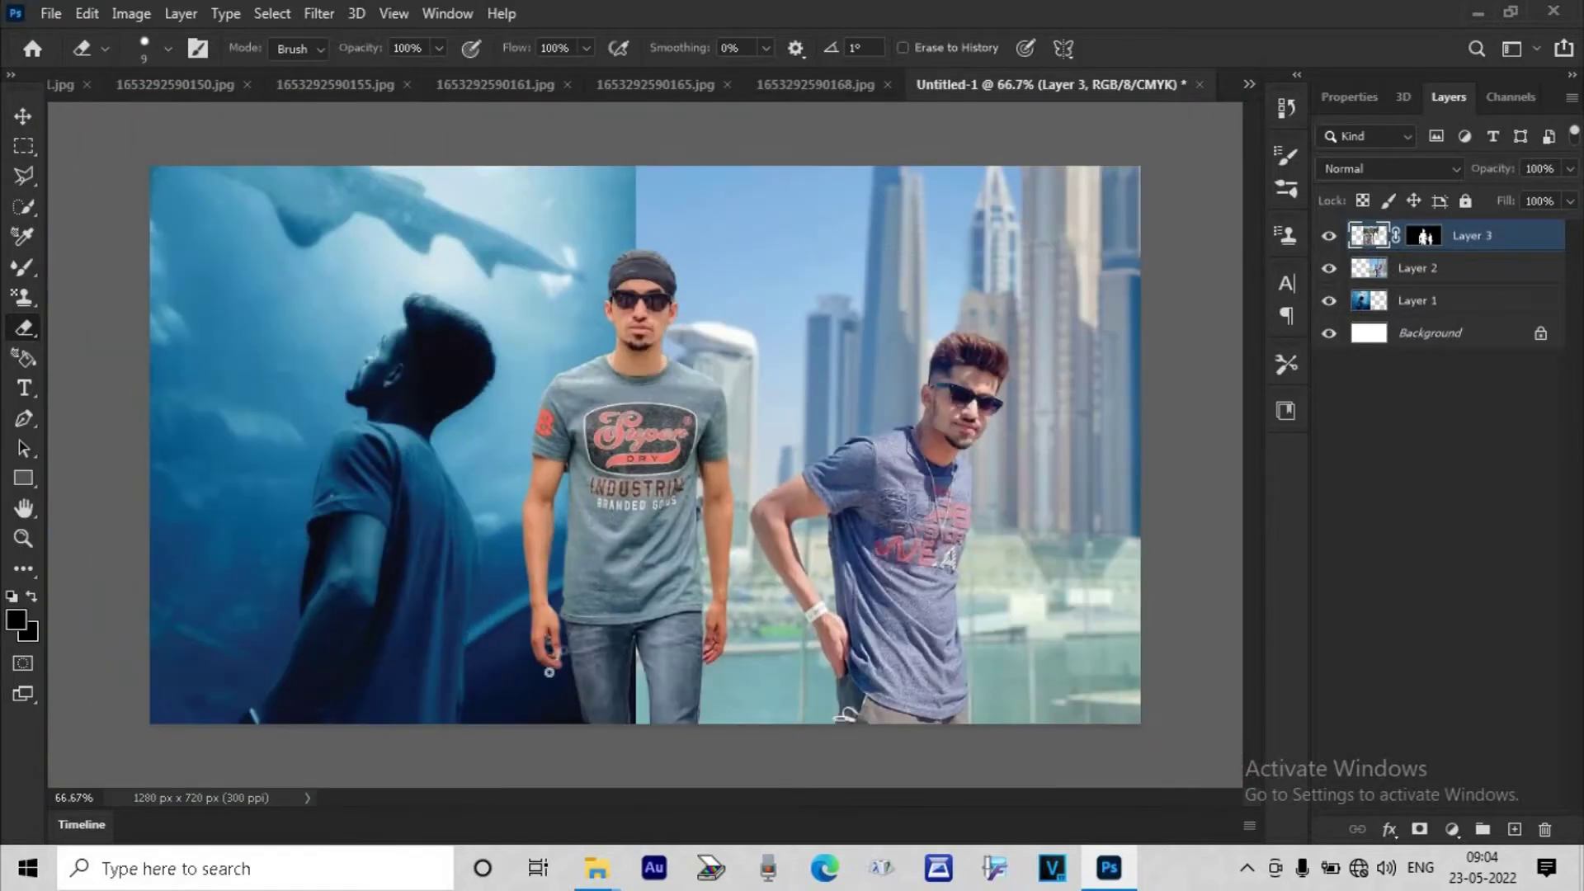
key(ctrl+plus)
key(ctrl+plus)
key(ctrl+plus)
drag(1251, 478, 1251, 632)
key(ctrl+plus)
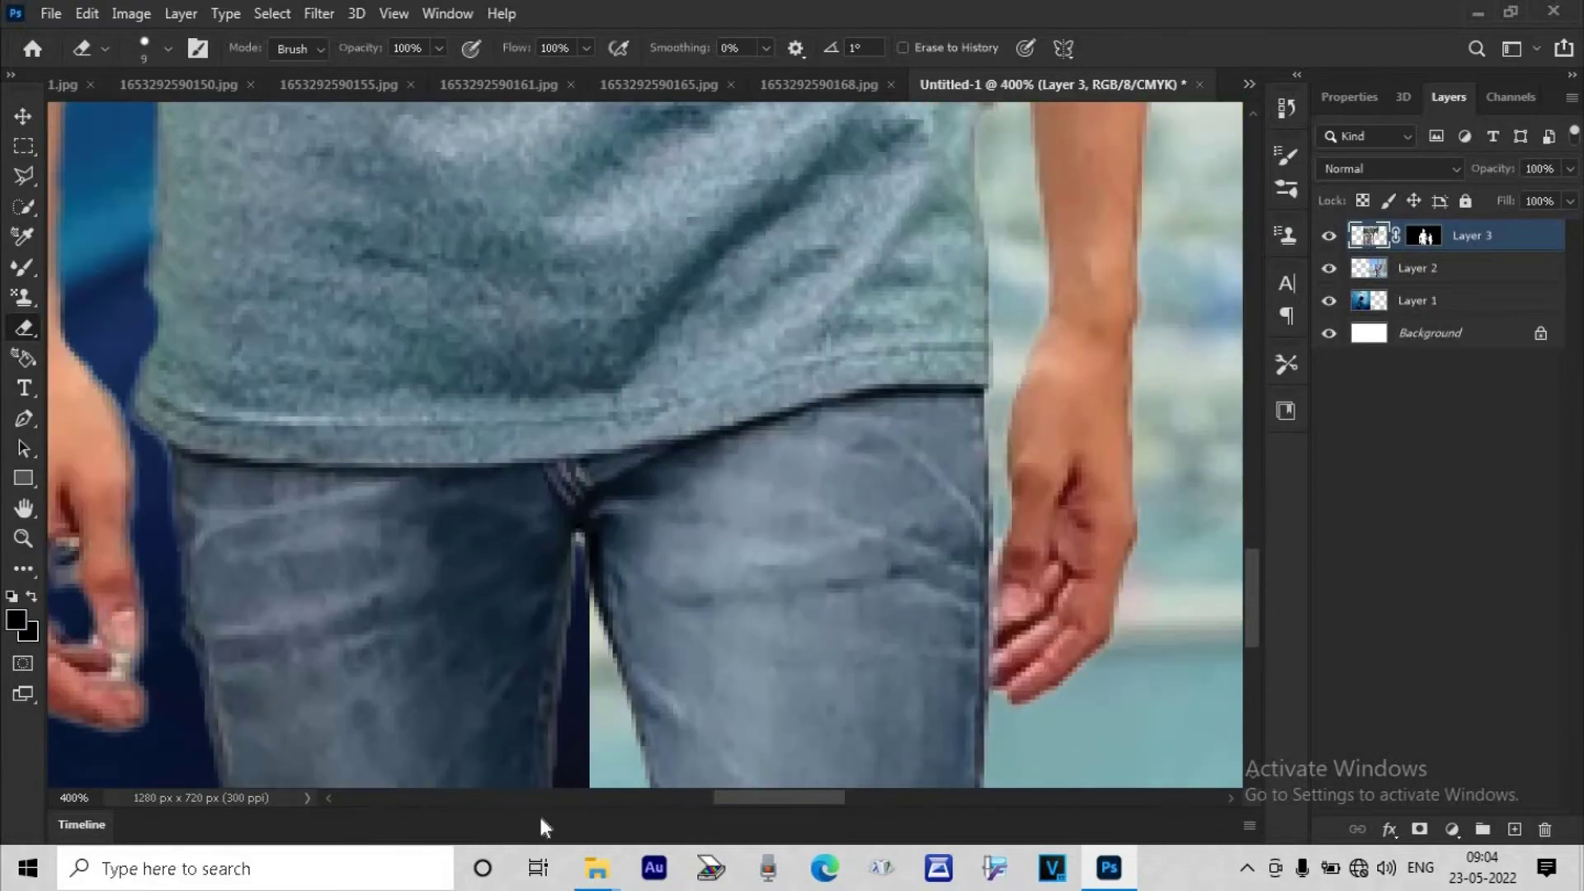
drag(738, 798, 699, 796)
key(ctrl+plus)
mouse_move(365, 581)
mouse_down()
mouse_move(392, 678)
mouse_move(474, 752)
mouse_up()
right_click(438, 720)
click(176, 588)
- Copy the grey sweater photo from 1653292590150.jpg into the composite and place it over the skyline half
key(ctrl+minus)
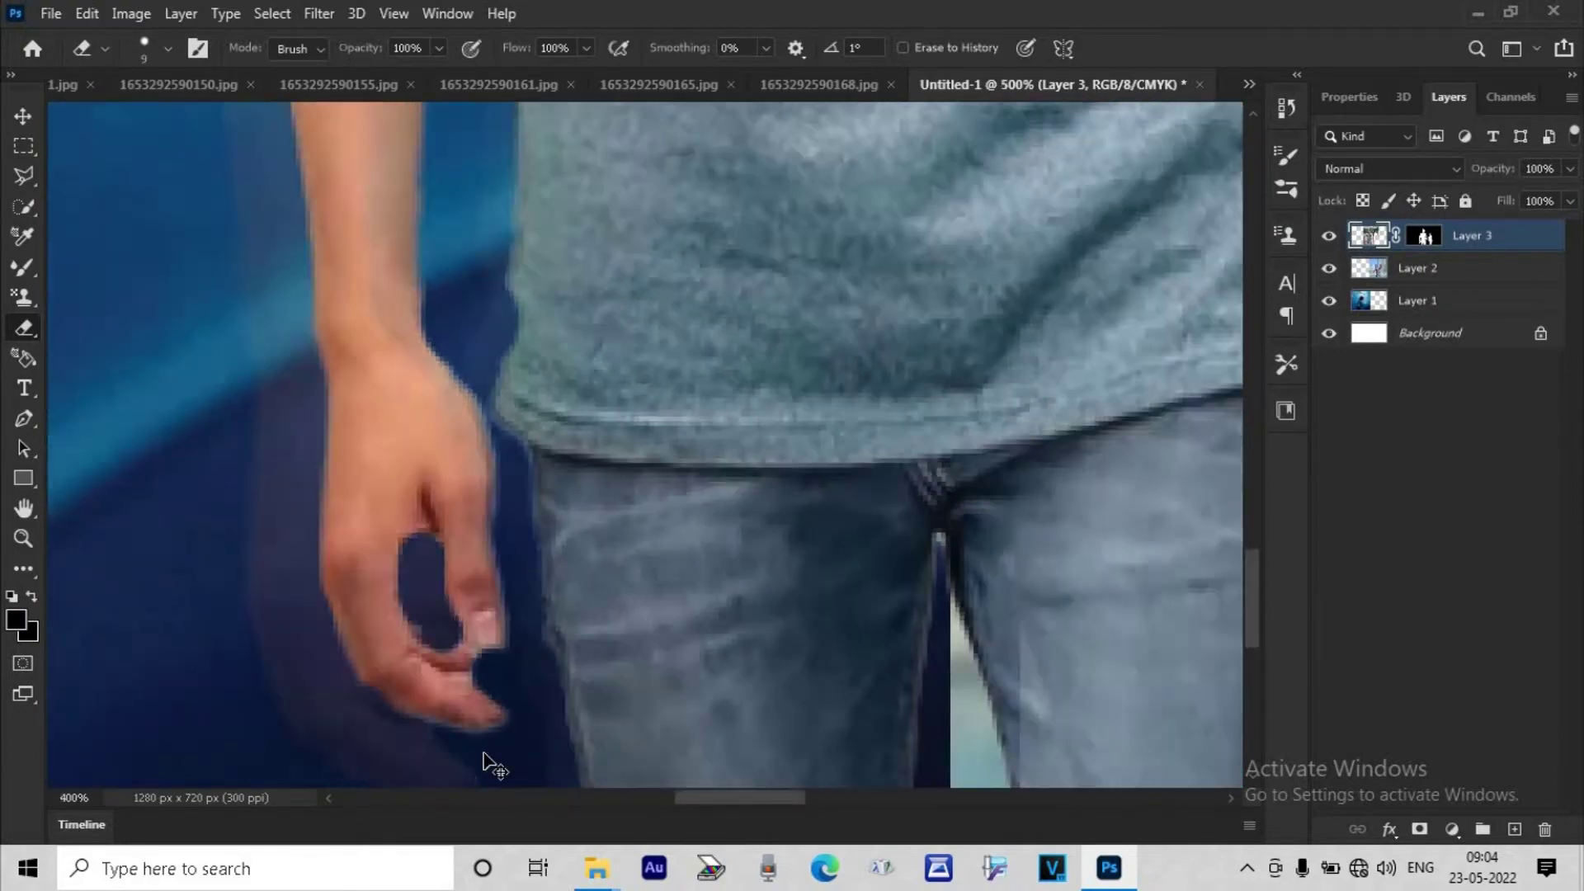
key(ctrl+minus)
key(ctrl+minus)
key(ctrl+minus)
key(ctrl+minus)
key(ctrl+minus)
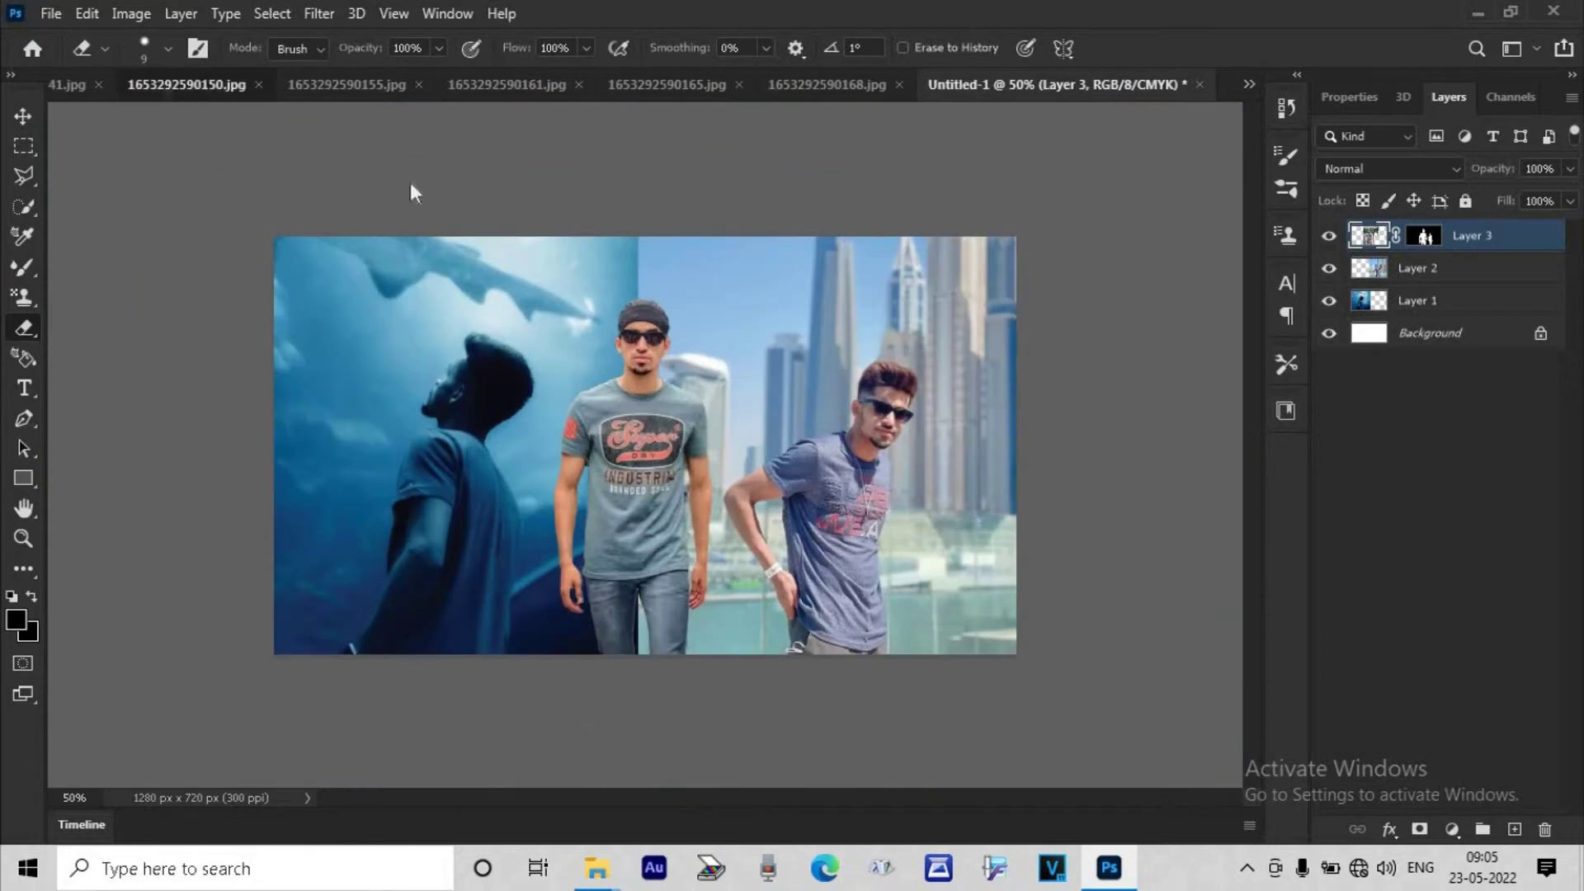
click(177, 86)
key(v)
drag(638, 342, 781, 391)
drag(780, 391, 798, 385)
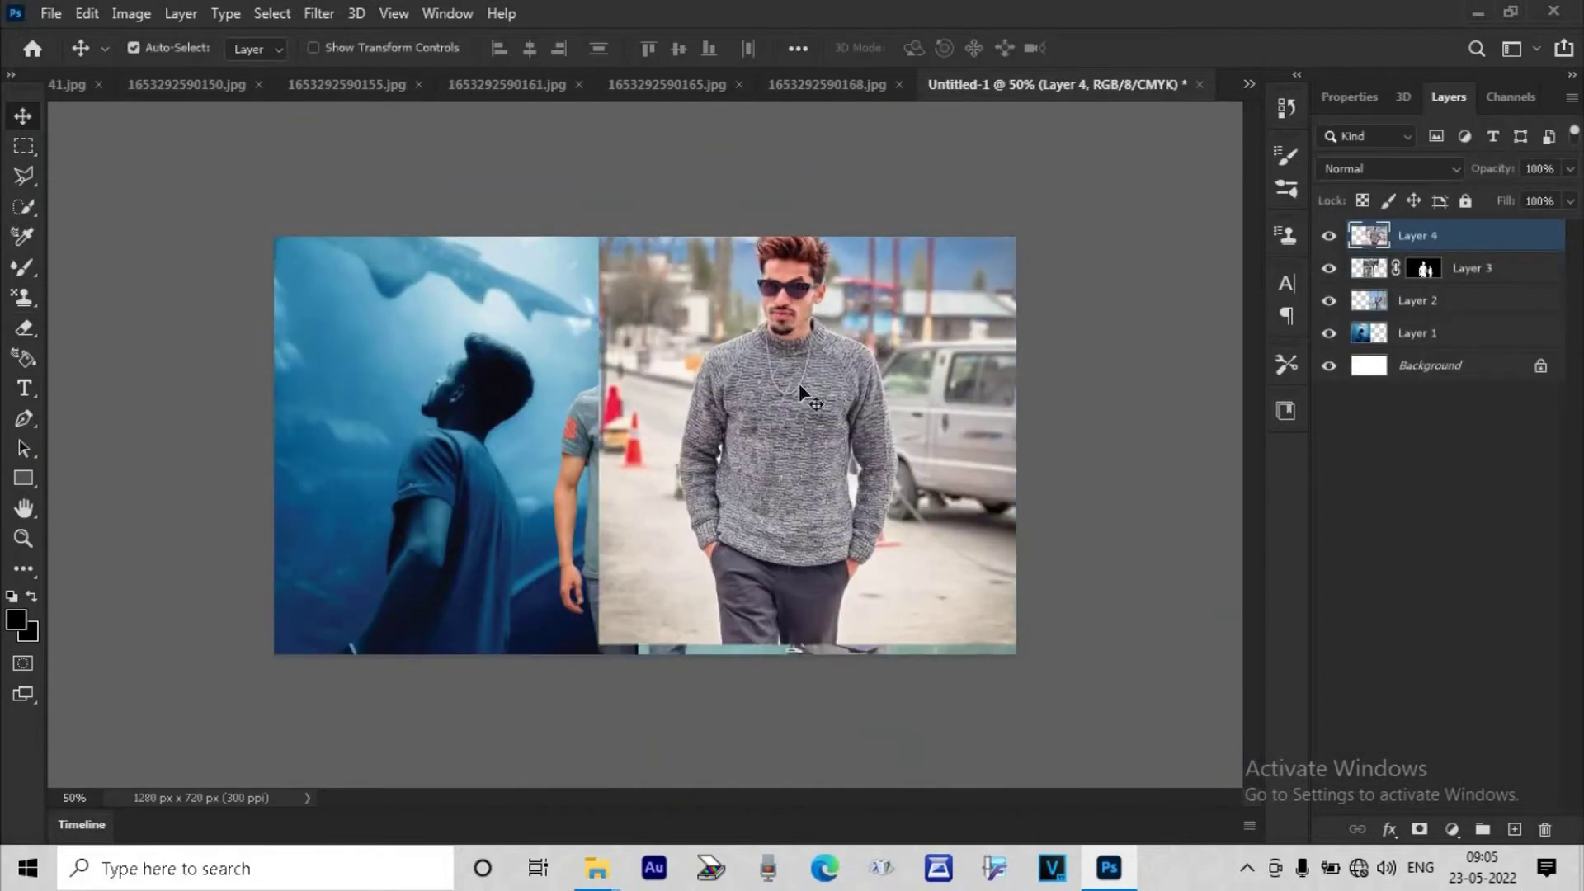
- Scale the grey sweater photo to about 83%, shift it within the canvas and remove its background
key(ctrl+t)
drag(1014, 385, 944, 386)
drag(875, 397, 892, 422)
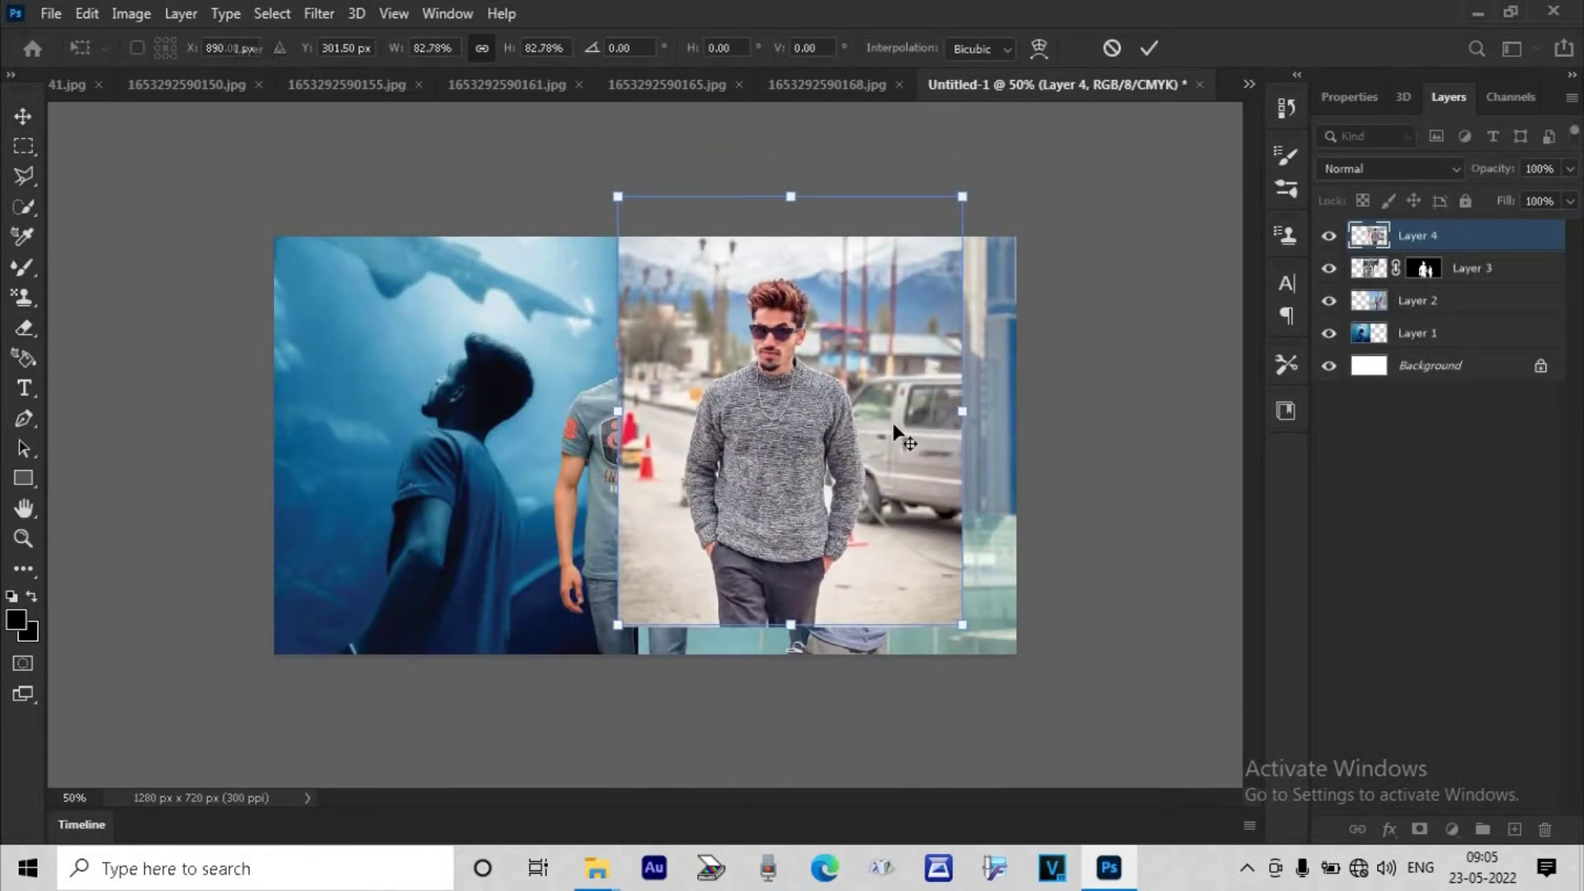
key(Return)
click(1348, 97)
click(1392, 464)
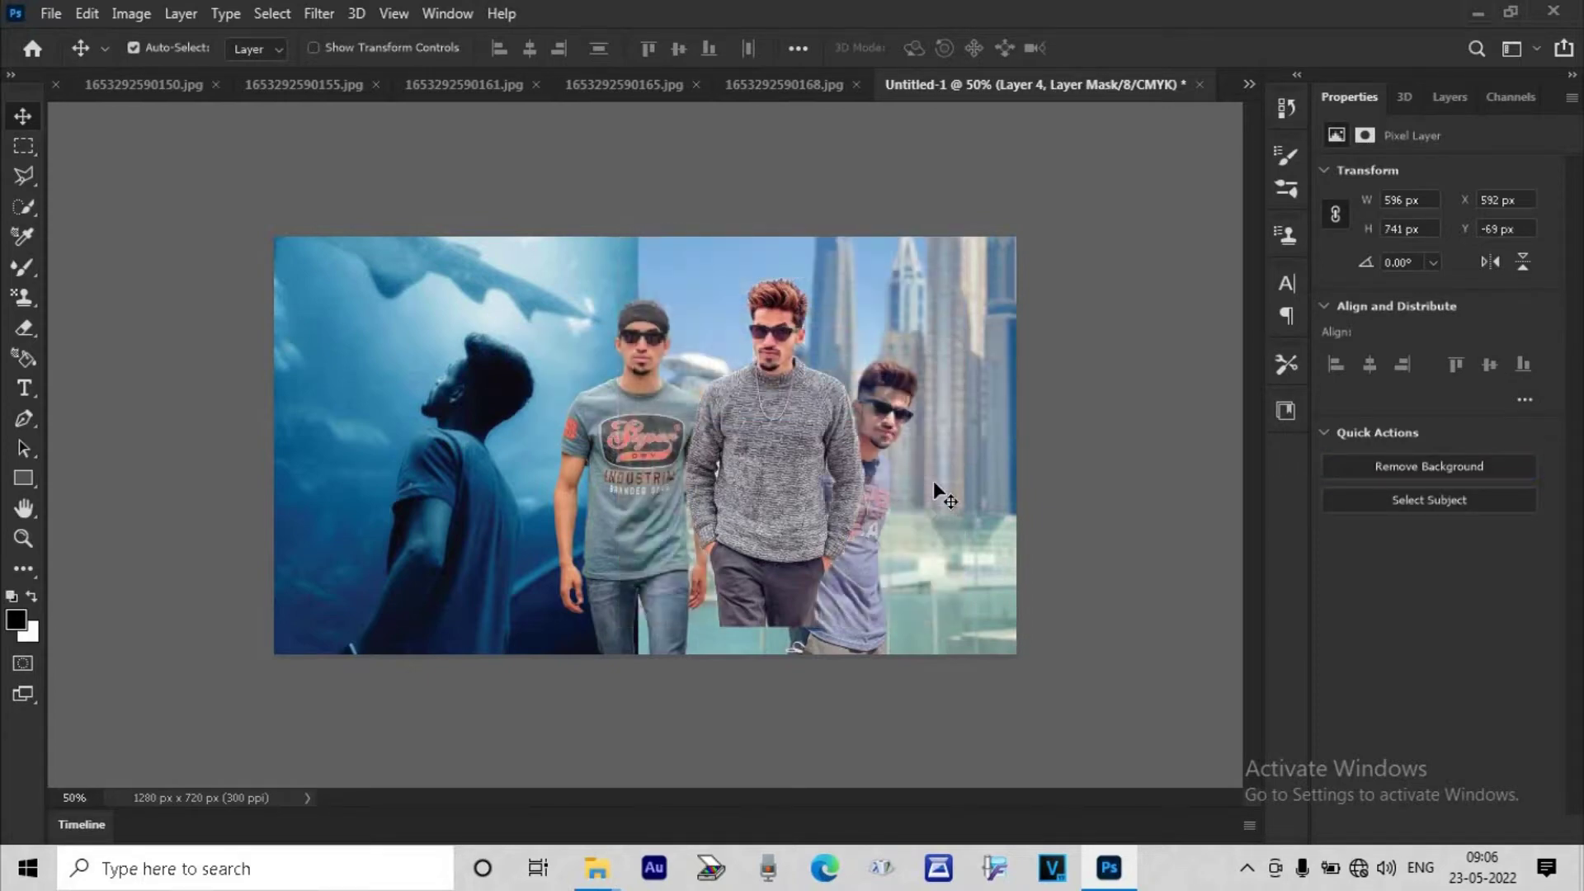
- Move the sweater man's cutout between the blue silhouette and the T-shirt man, and order its layer below Layer 3
click(1449, 97)
drag(783, 425, 558, 454)
drag(1496, 232, 1493, 281)
drag(524, 451, 527, 455)
- Rotate the sweater man's cutout about -5.6° and nudge it into place behind the T-shirt man
key(ctrl+t)
drag(353, 563, 368, 583)
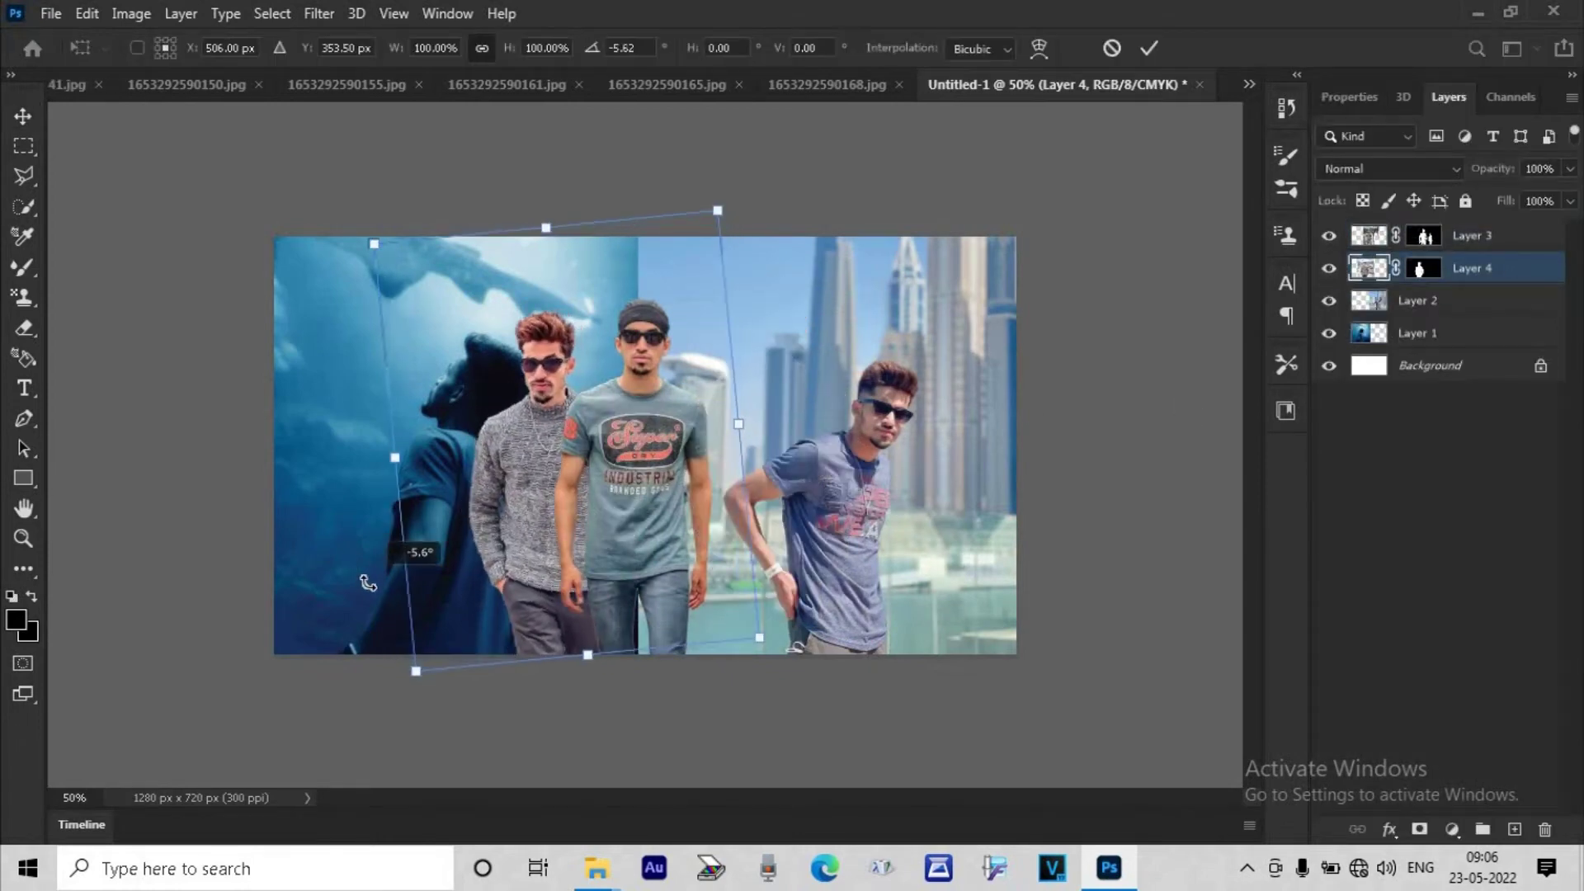
click(1148, 48)
drag(529, 427, 525, 436)
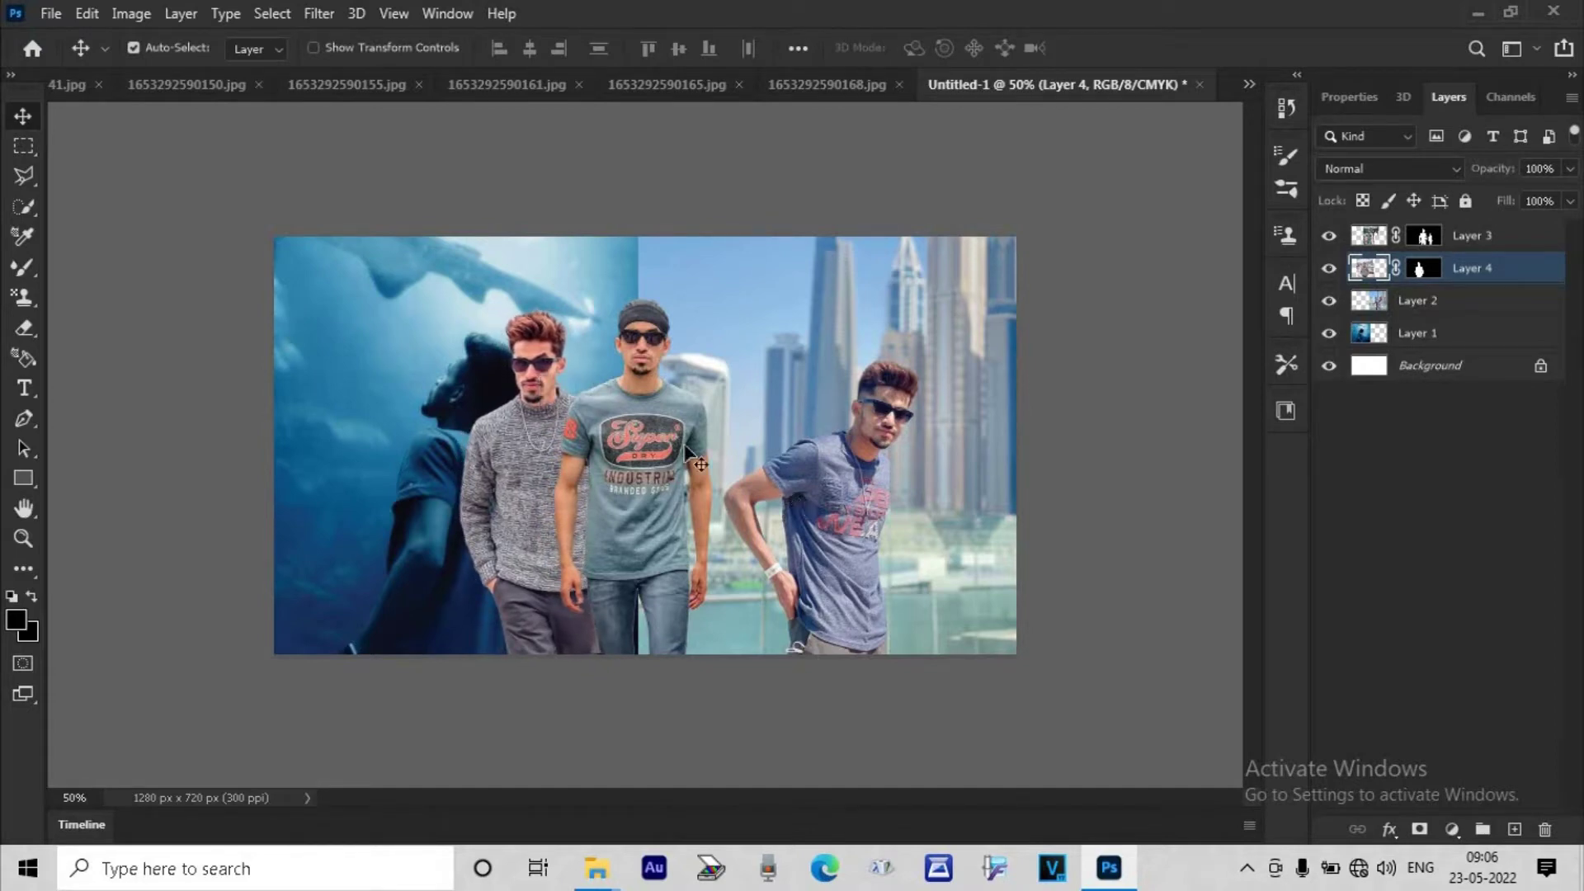
- Close the source photo 1653292590150.jpg
click(214, 82)
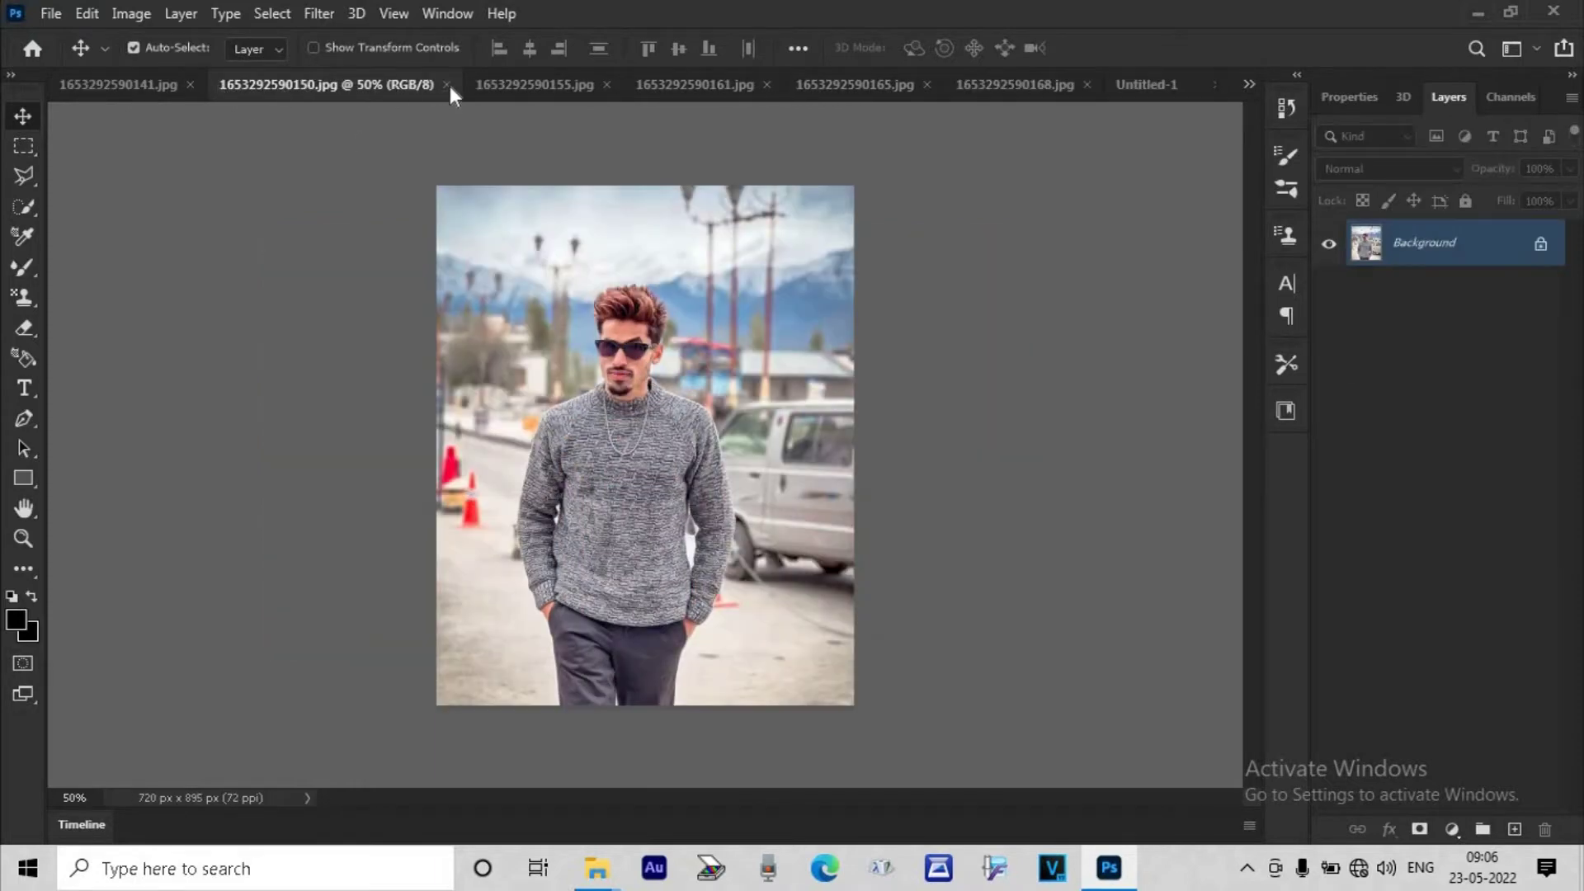
click(446, 85)
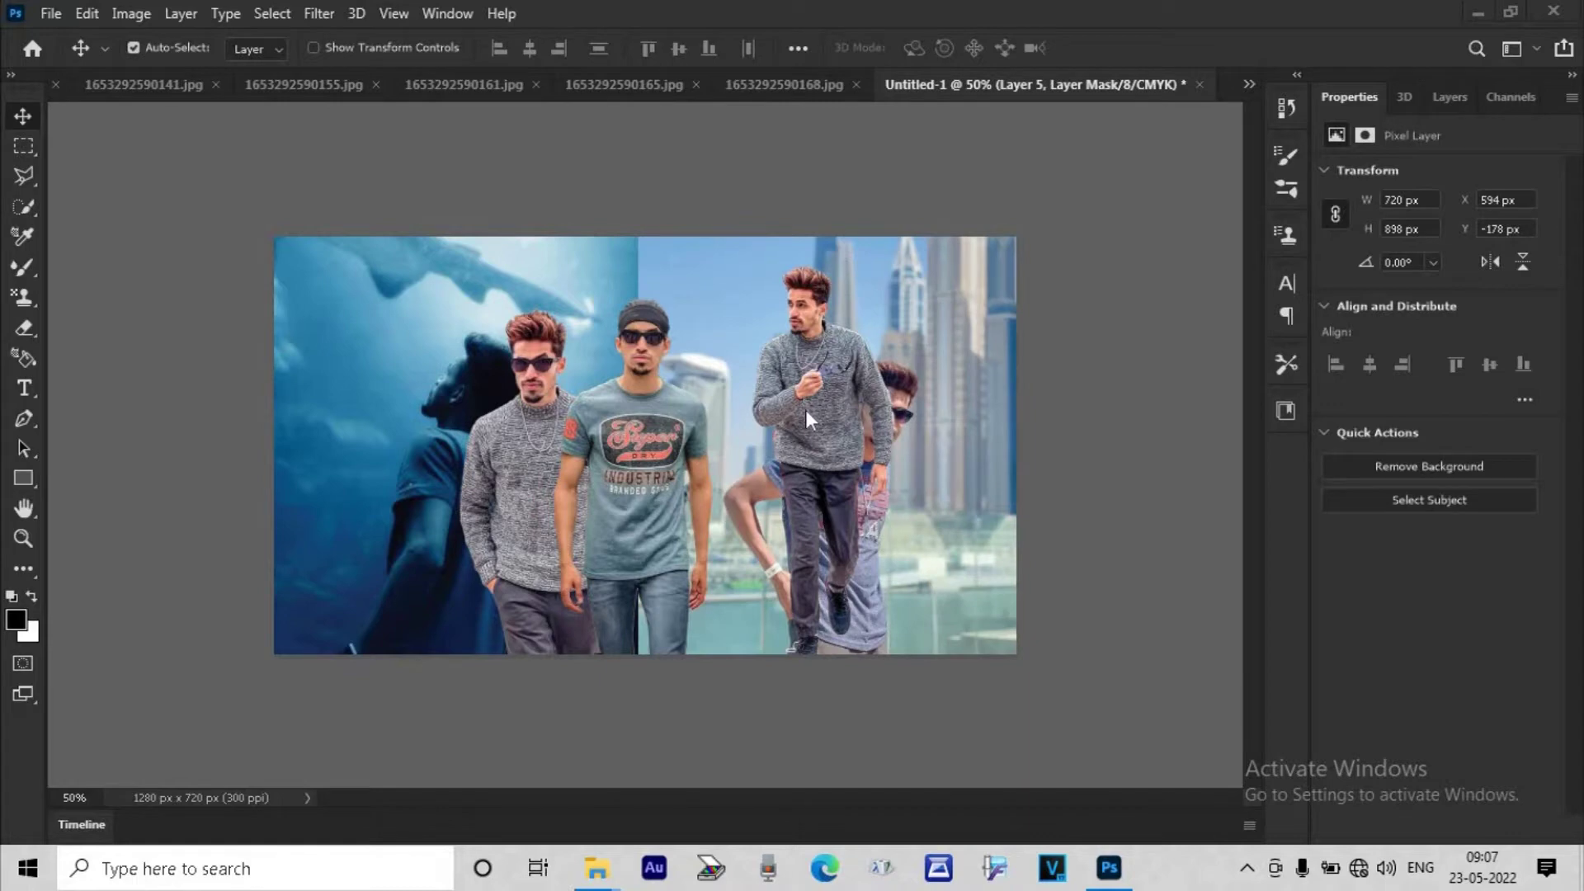
- Flip the walking man's cutout horizontally, enlarge it and place it behind the T-shirt man on the skyline side
click(1449, 97)
drag(924, 402, 789, 432)
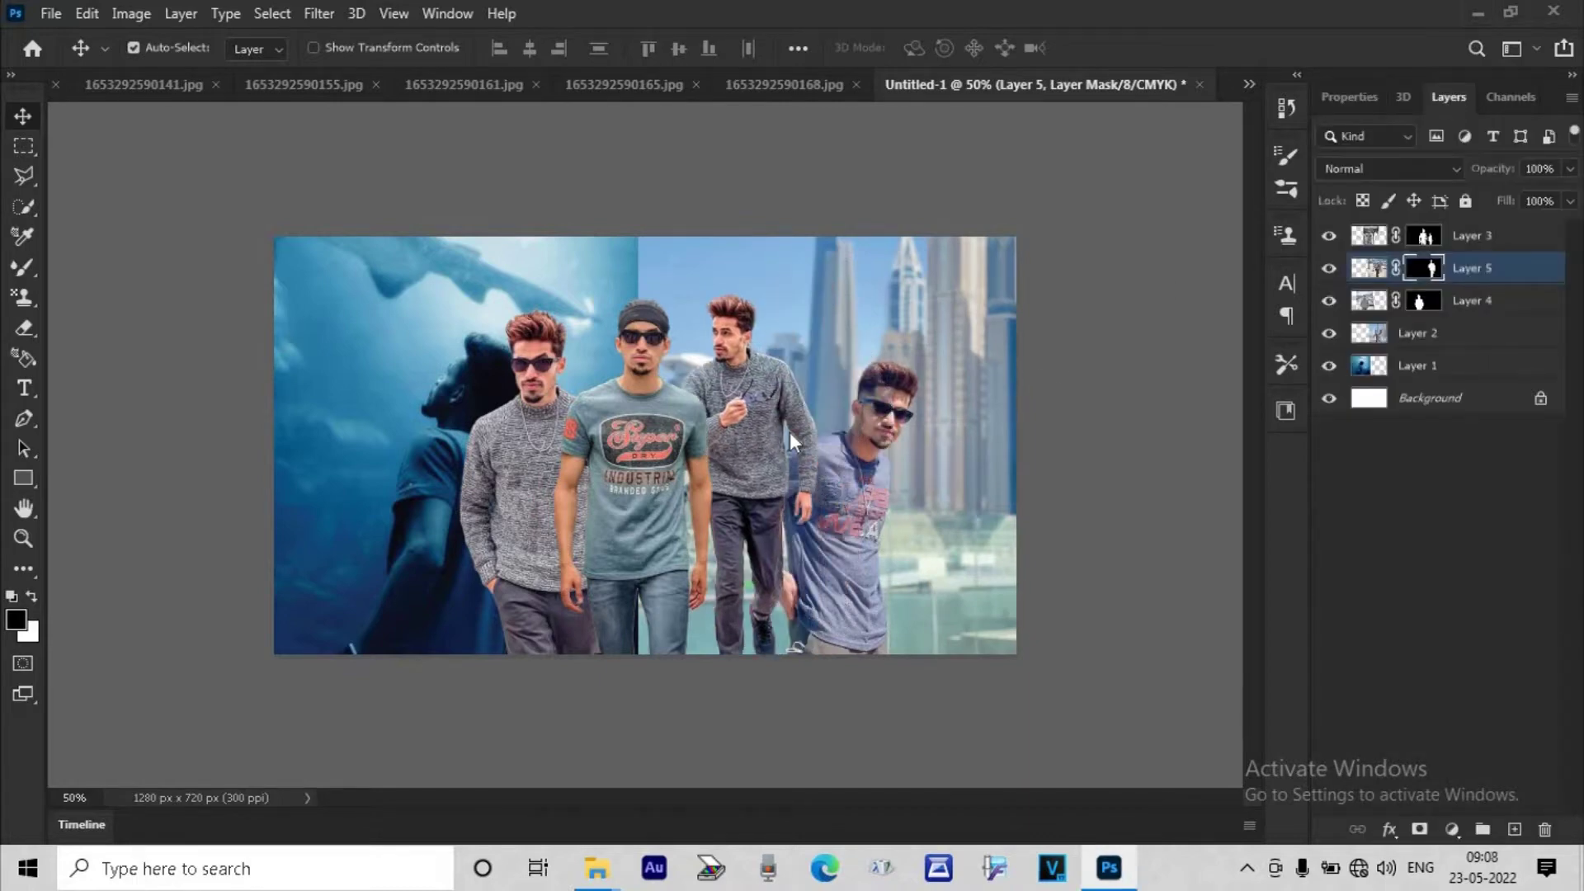
right_click(789, 432)
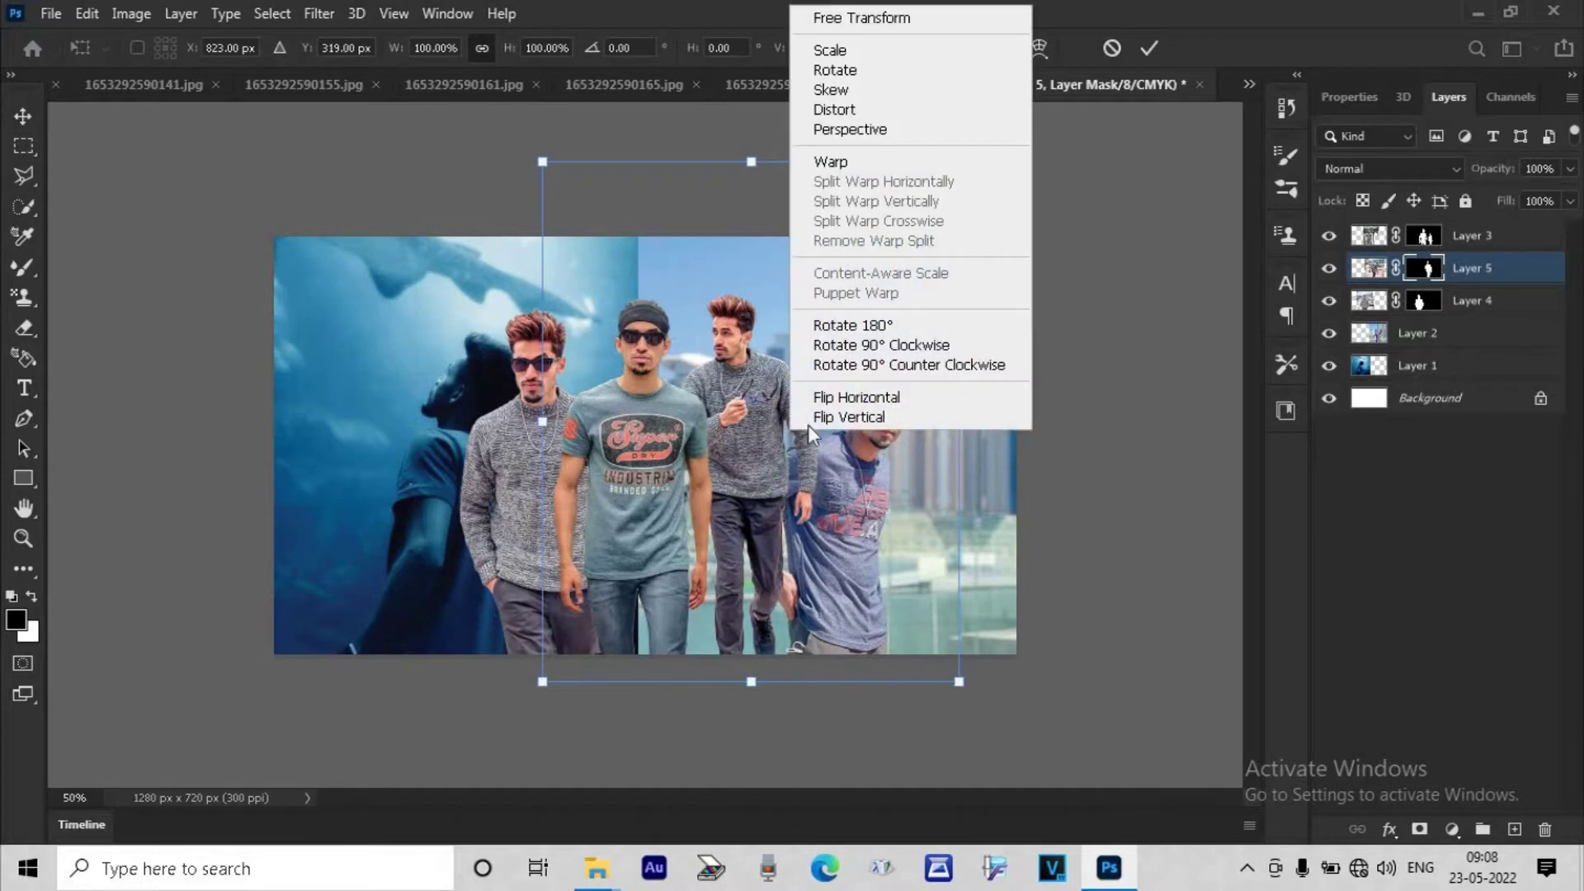
click(858, 399)
drag(787, 404, 757, 424)
drag(928, 441, 1018, 442)
drag(747, 458, 706, 483)
key(Return)
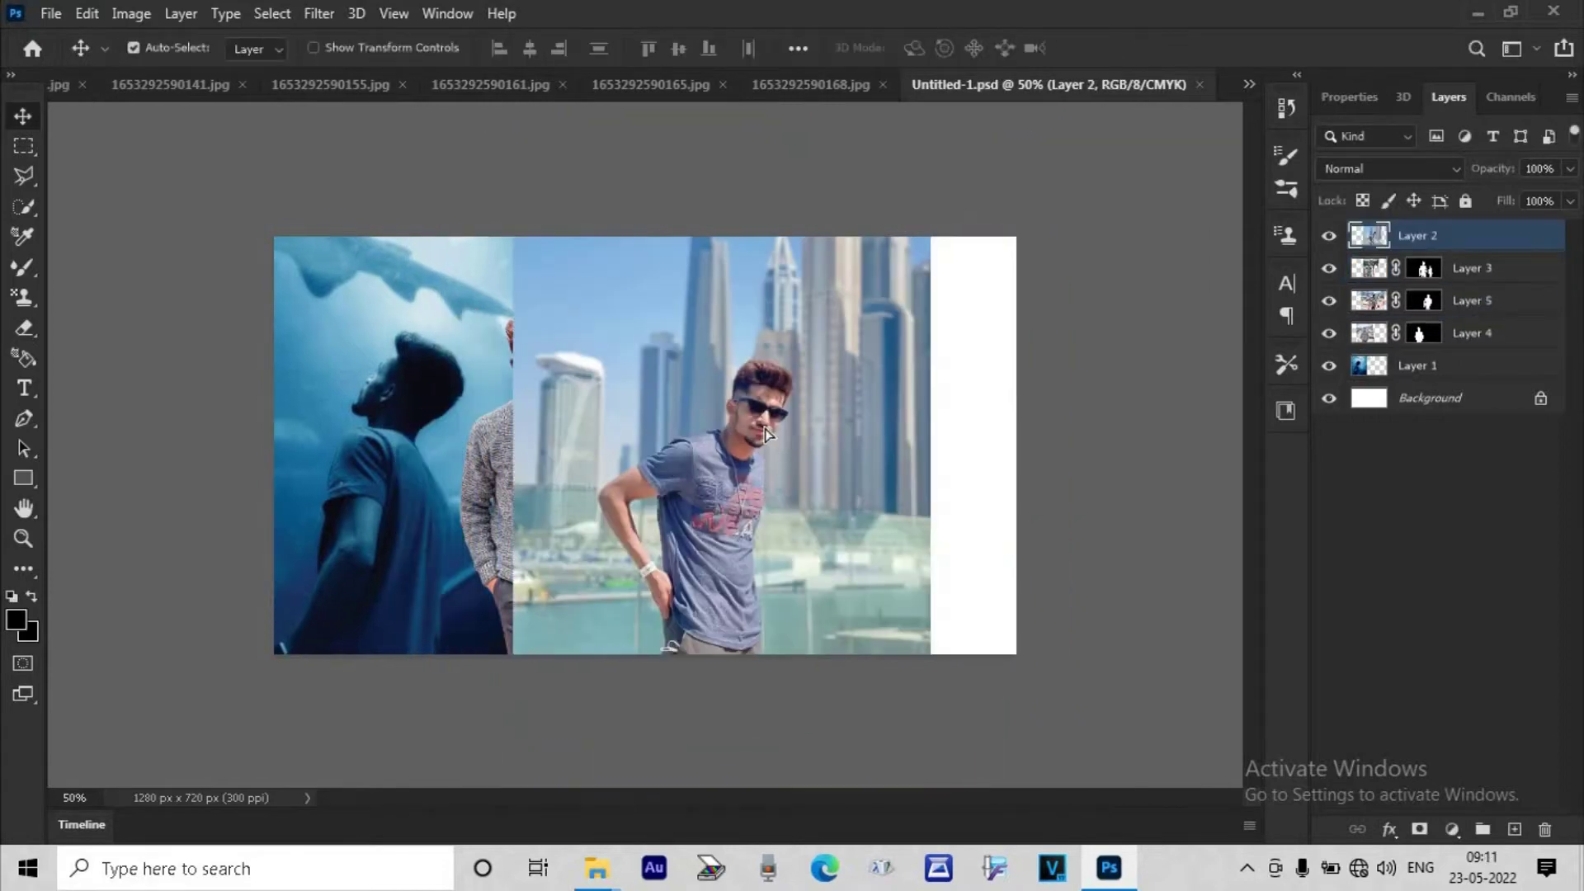
- Nudge the skyline photo on Layer 2 and remove its background
mouse_move(761, 448)
mouse_down()
mouse_move(764, 428)
mouse_move(761, 446)
mouse_up()
click(1350, 103)
click(1437, 467)
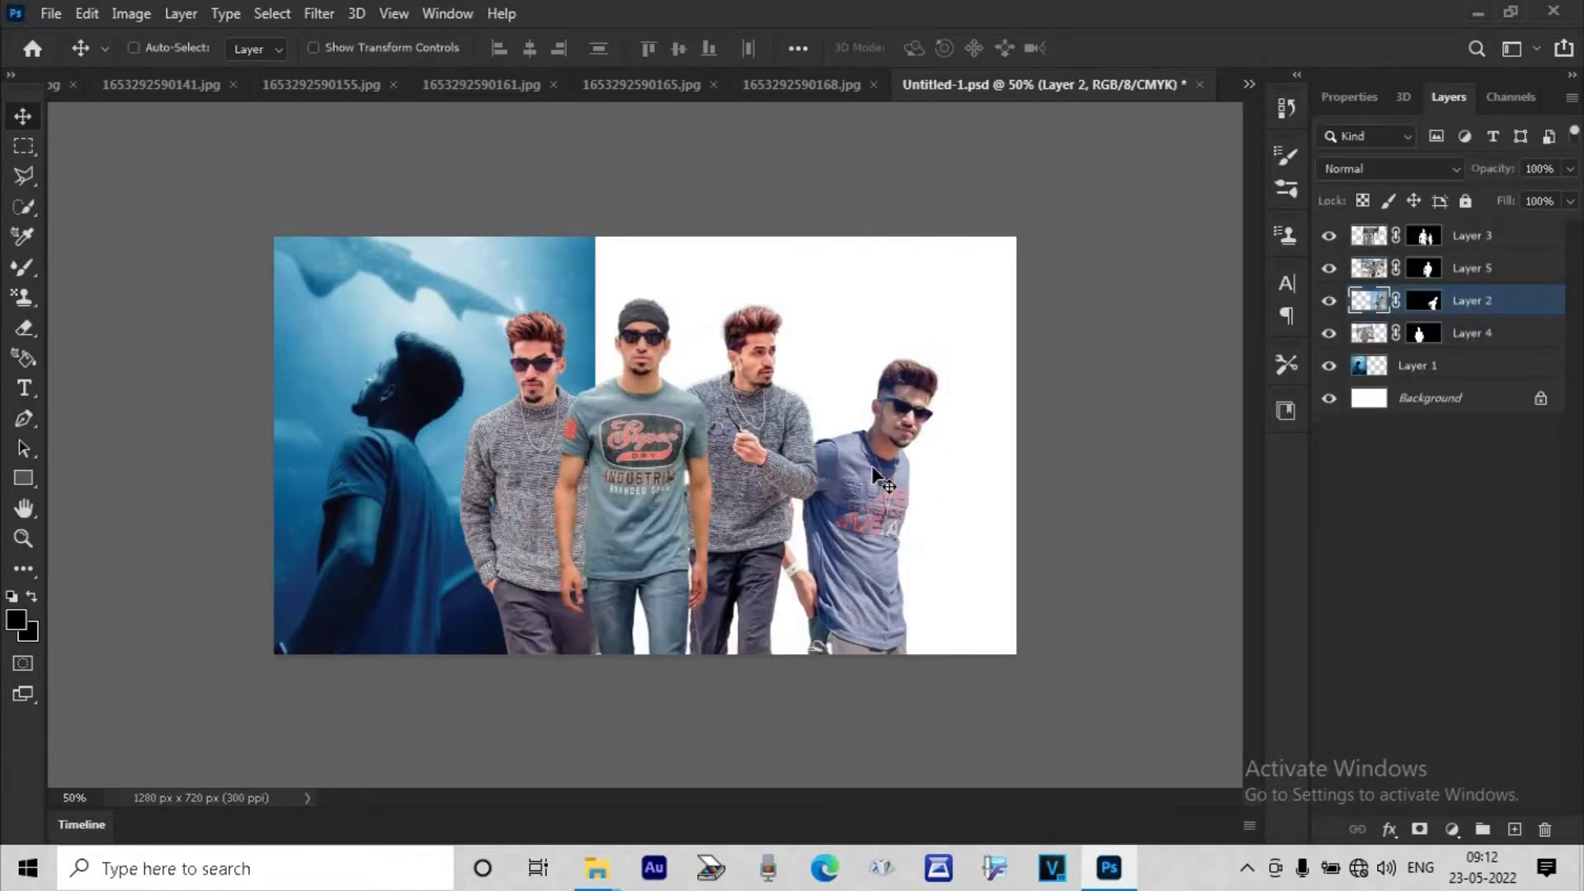
- Enlarge the Layer 2 cutout of the man in the blue T-shirt and shift it closer to the group
key(ctrl+t)
drag(866, 135, 866, 84)
drag(871, 415, 844, 408)
key(Return)
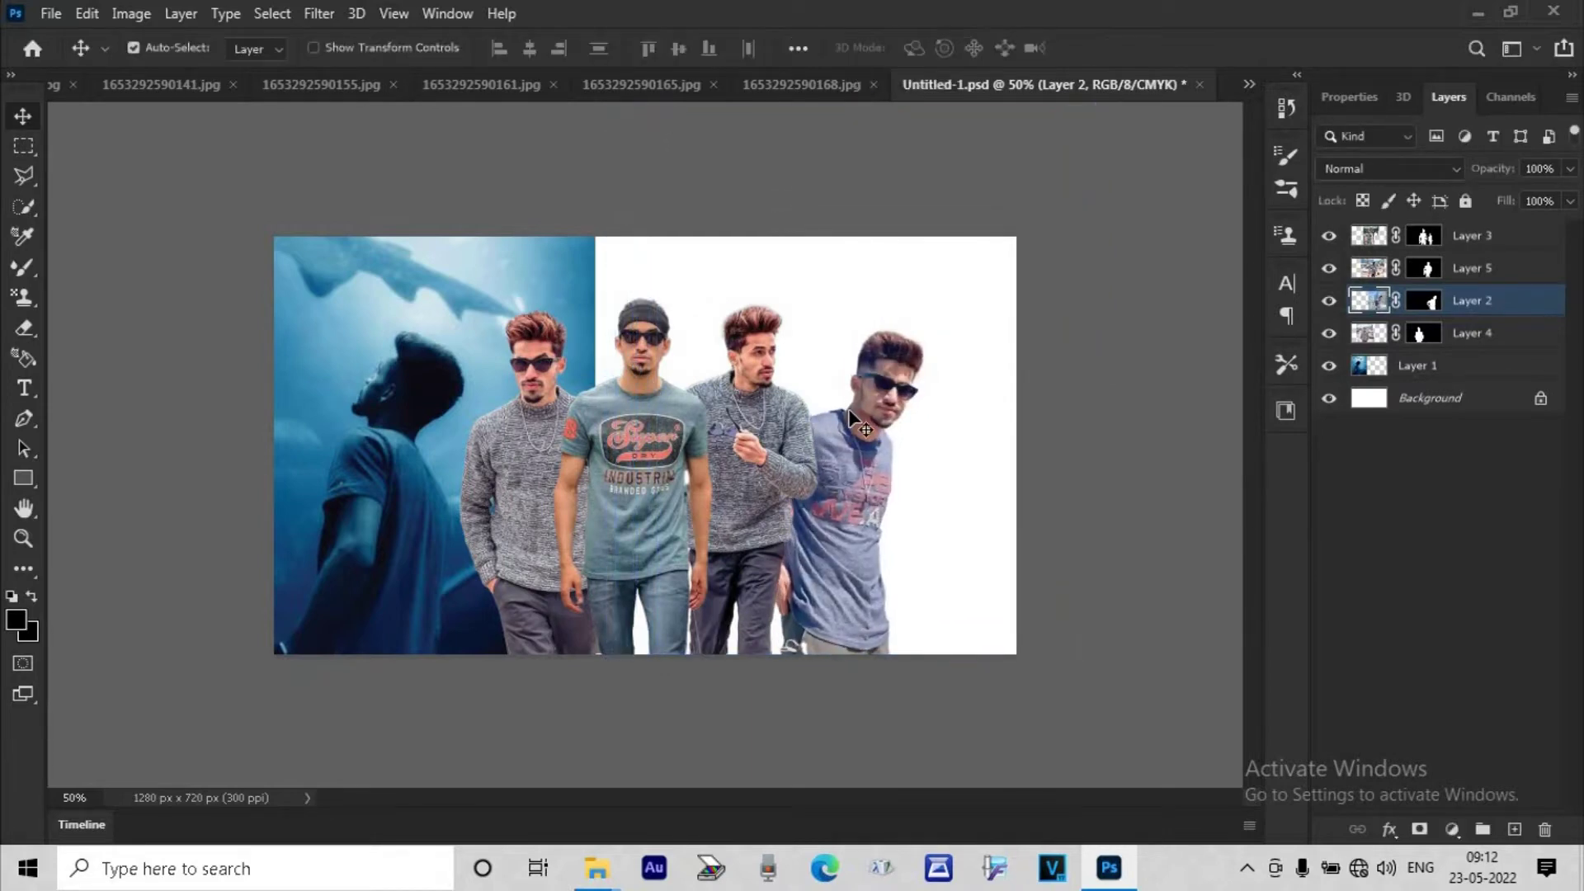
- Switch to 1653292590155.jpg and close the source photo 1653292590141.jpg
click(309, 86)
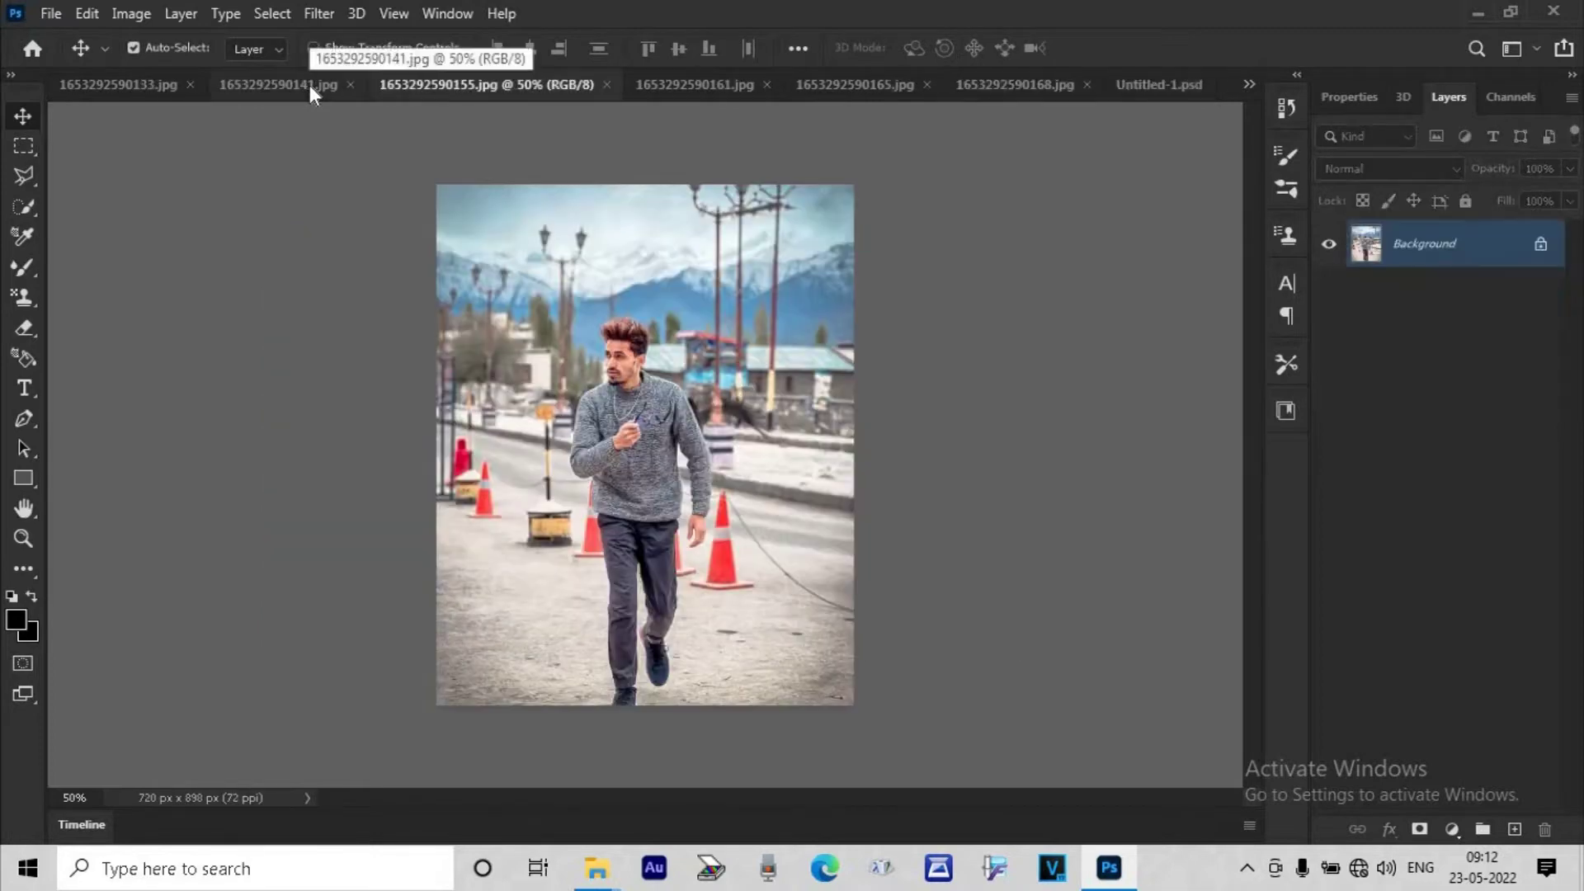
click(352, 81)
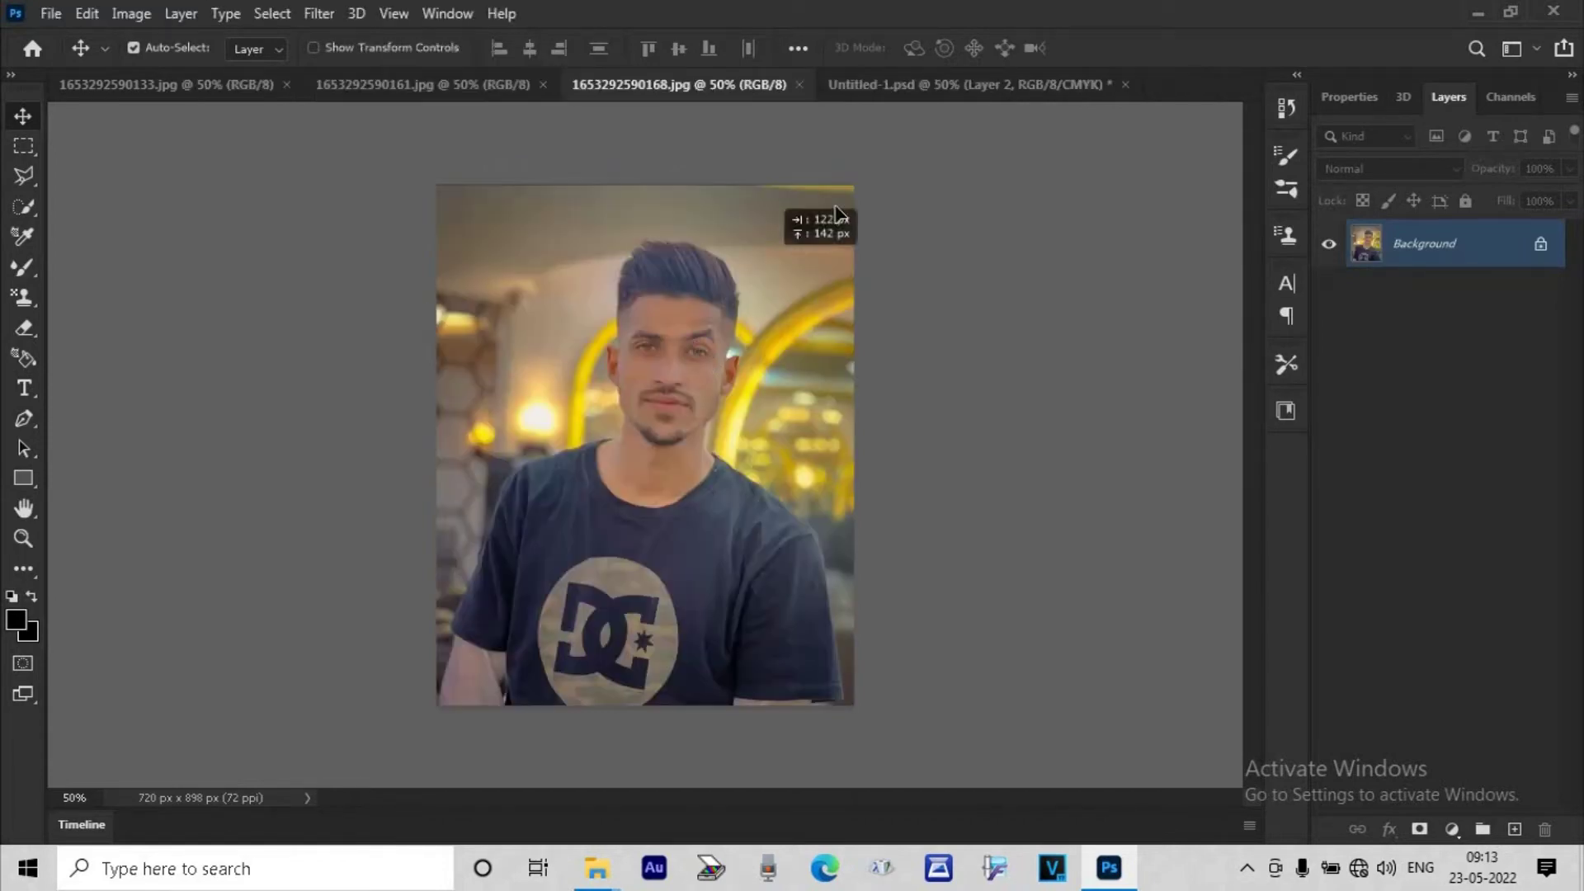
- Copy the dark DC T-shirt photo from 1653292590168.jpg into Untitled-1.psd and order it above all other layers
drag(966, 97, 601, 510)
drag(1477, 311, 1452, 239)
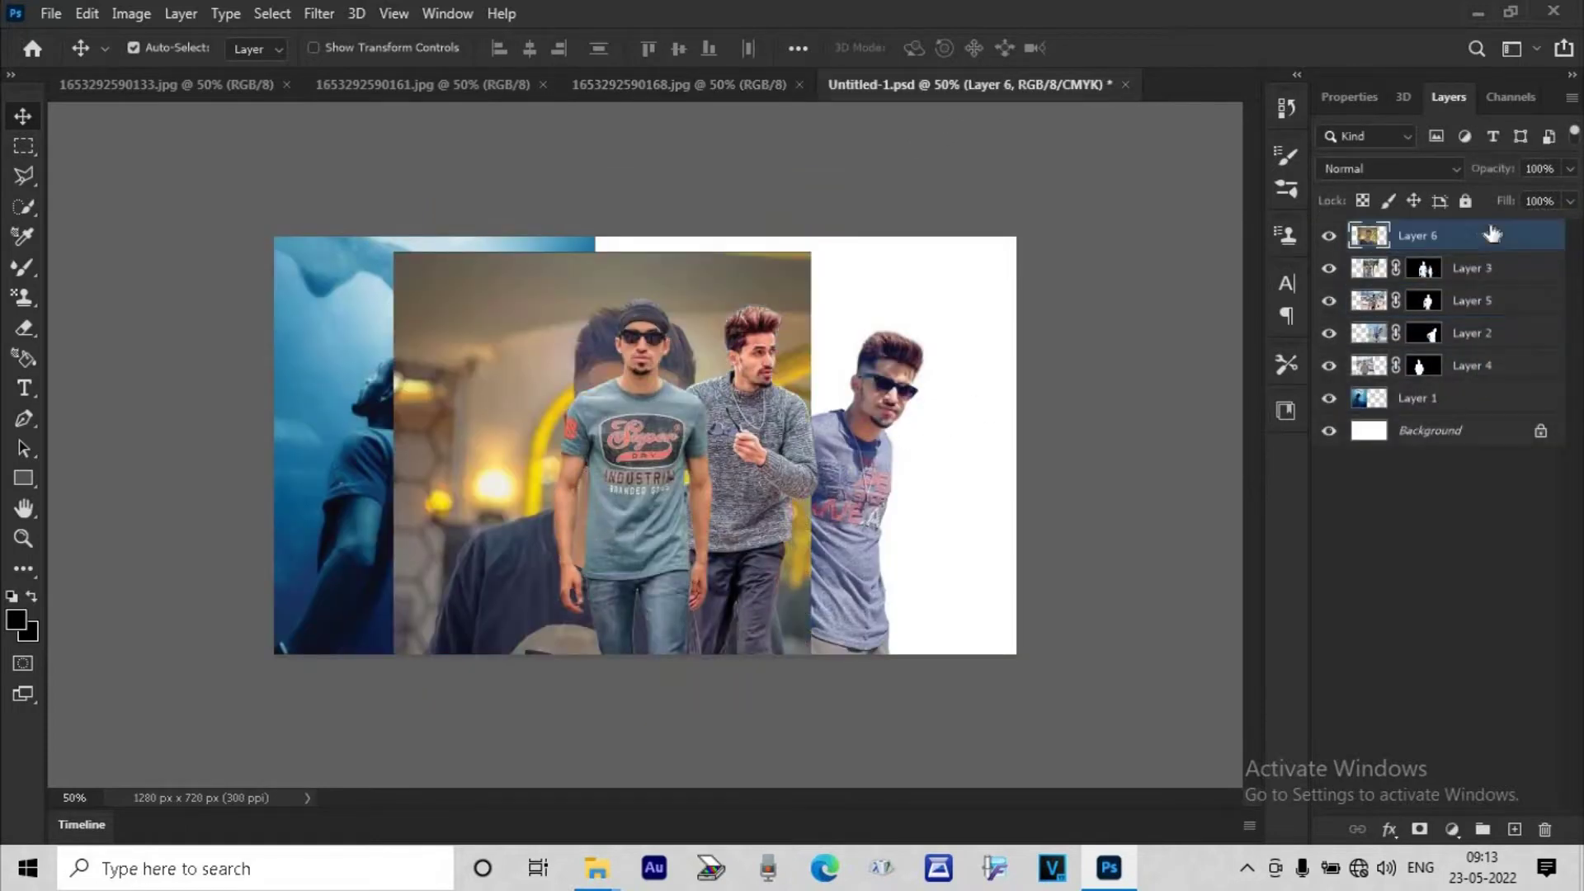
- Scale the DC T-shirt photo down to about 614 by 765 px and center it over the group
drag(670, 424, 655, 470)
key(ctrl+t)
drag(640, 134, 640, 211)
key(Return)
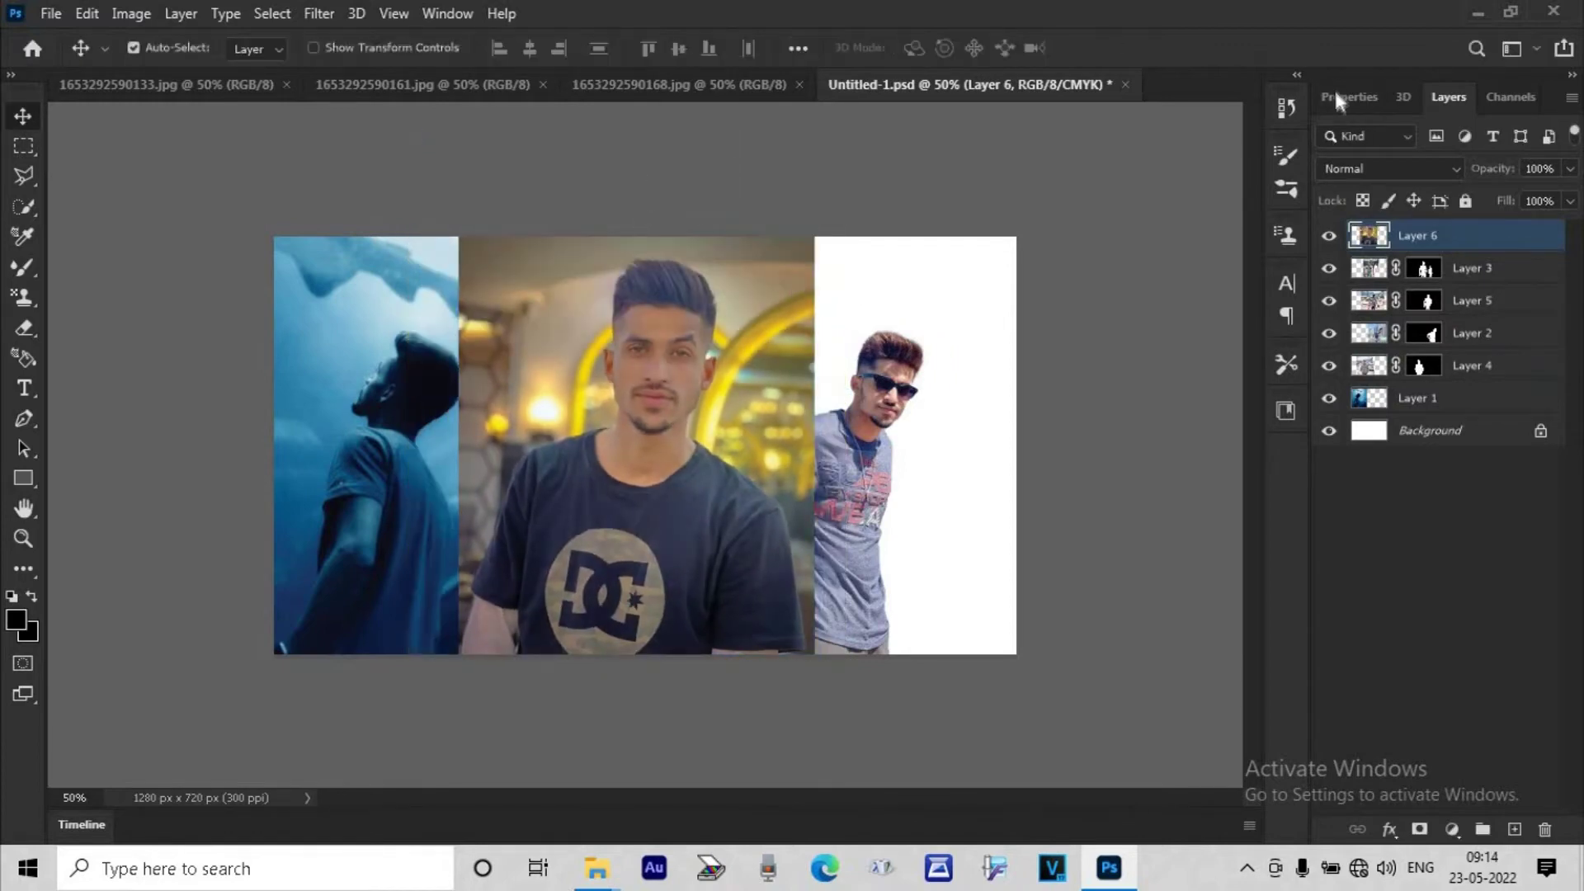
- Remove the DC T-shirt photo's background and brighten the man's selected head and neck with a Levels white input of 193
click(1345, 96)
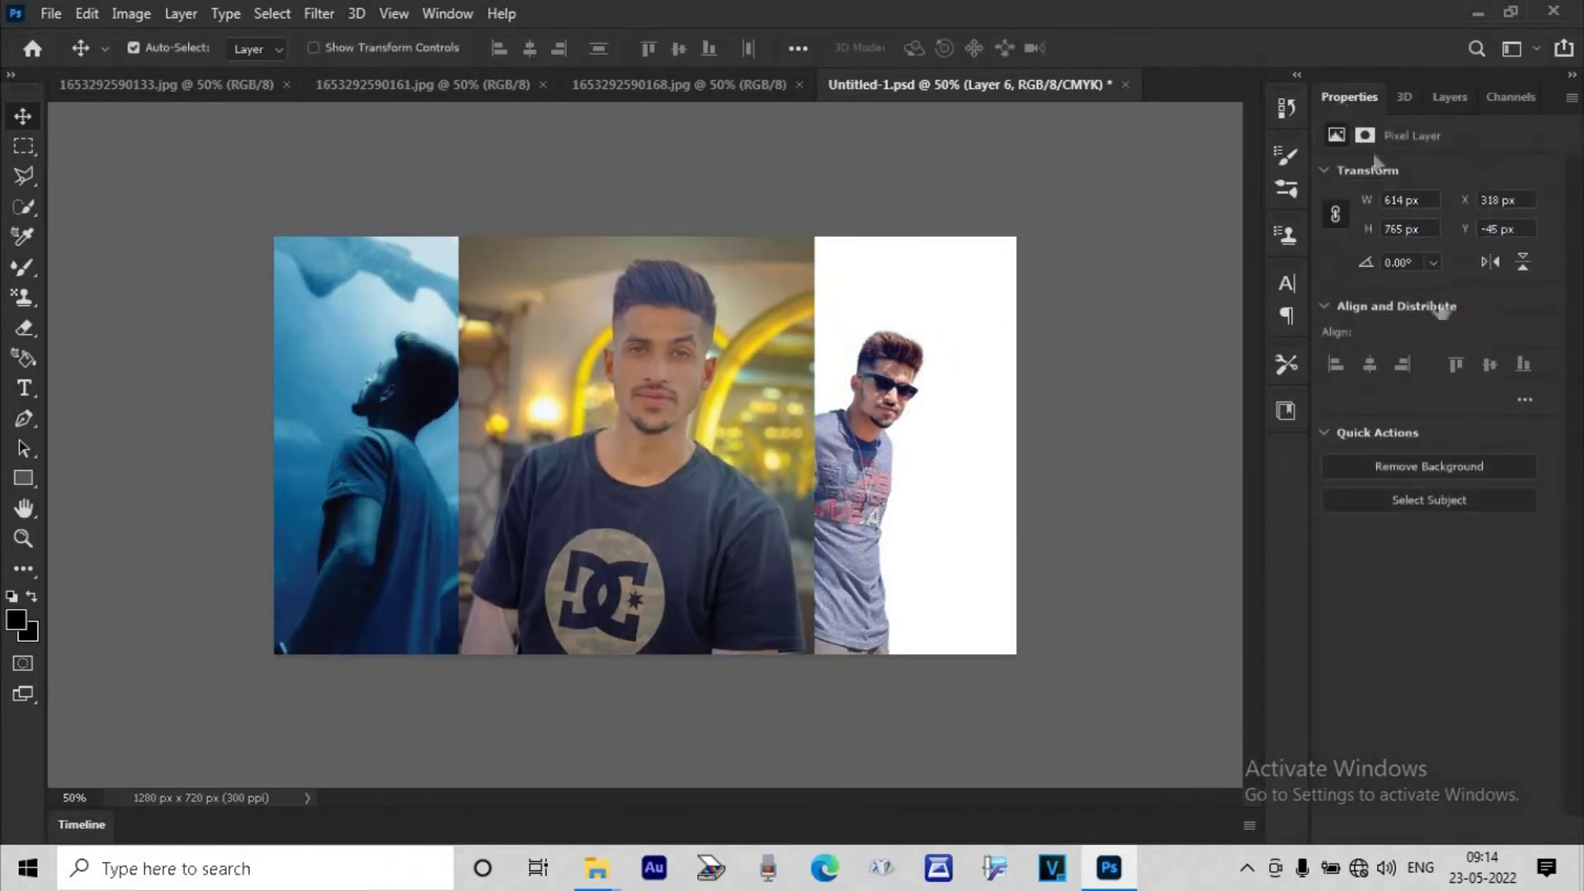
click(1455, 464)
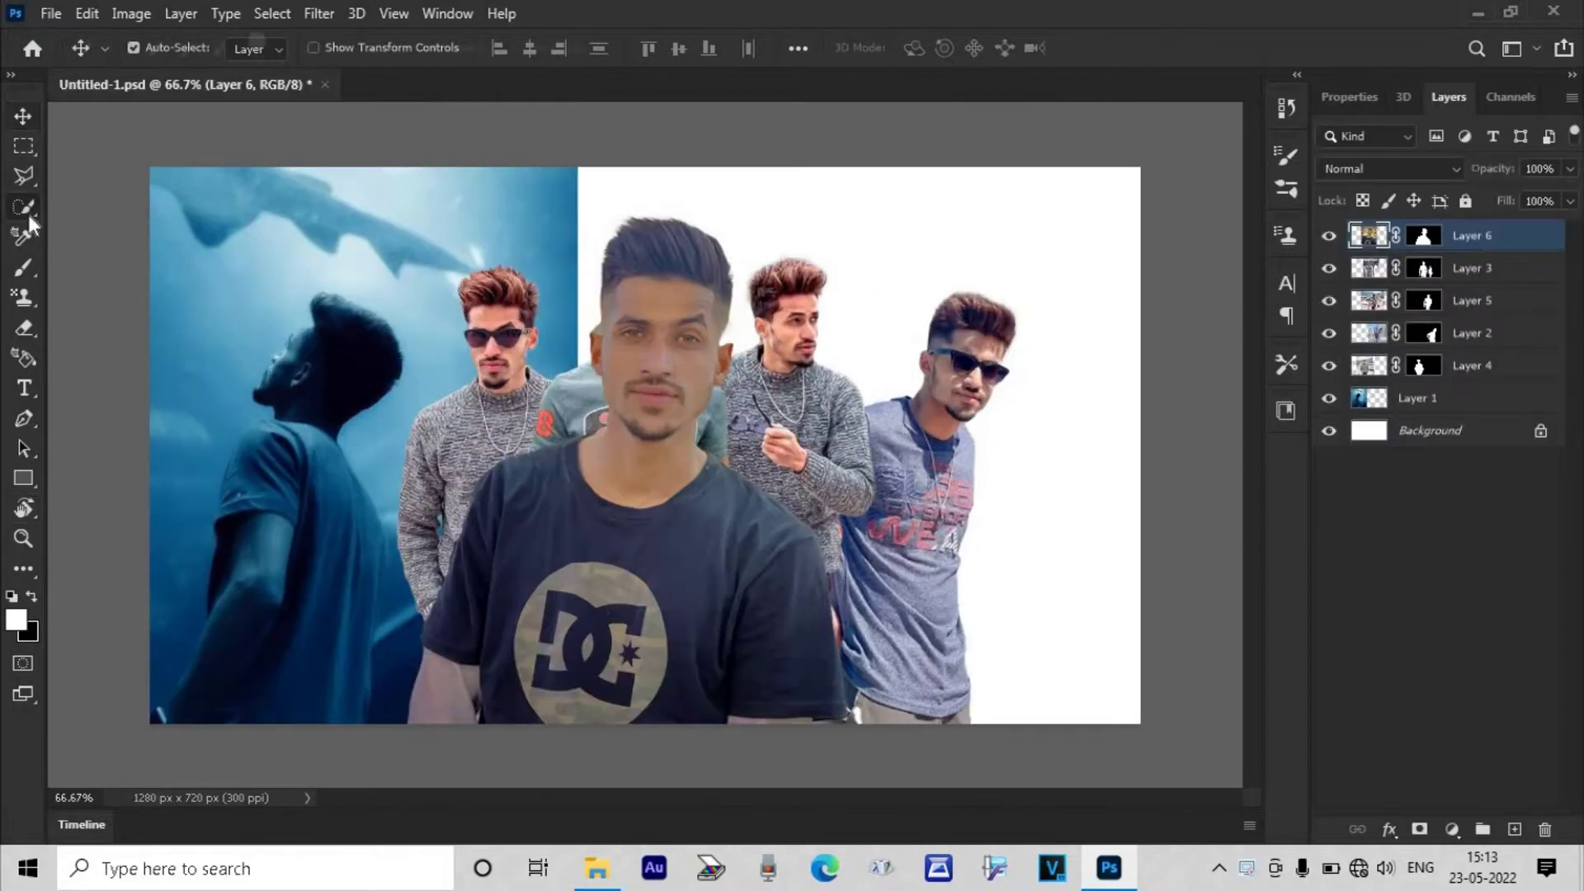
key(w)
click(656, 474)
key(ctrl+l)
drag(1312, 571, 1244, 570)
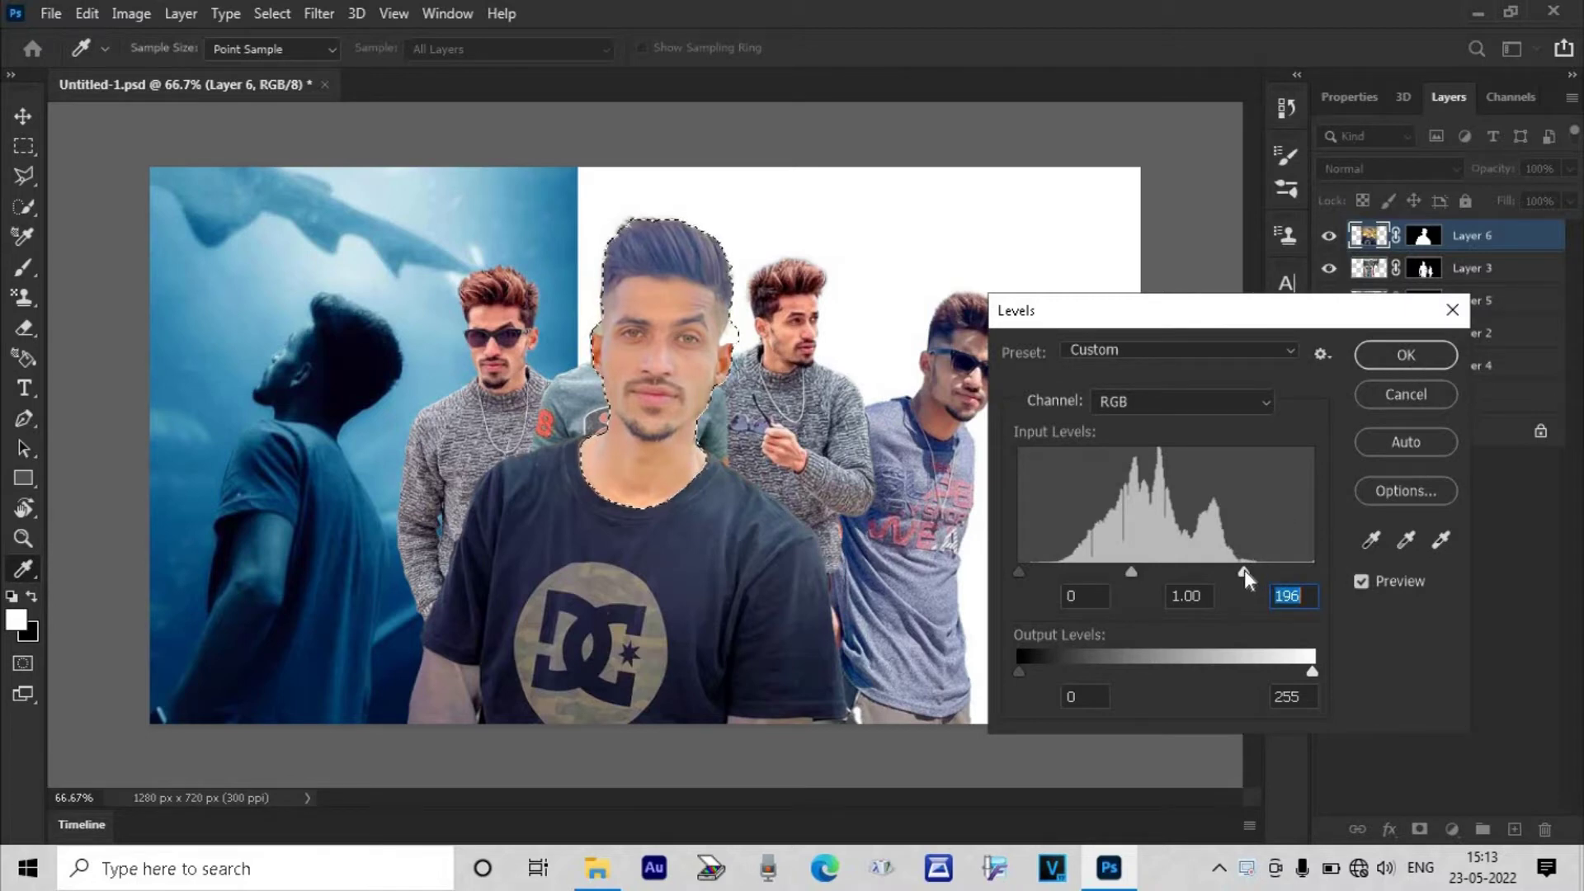
drag(1244, 571, 1240, 571)
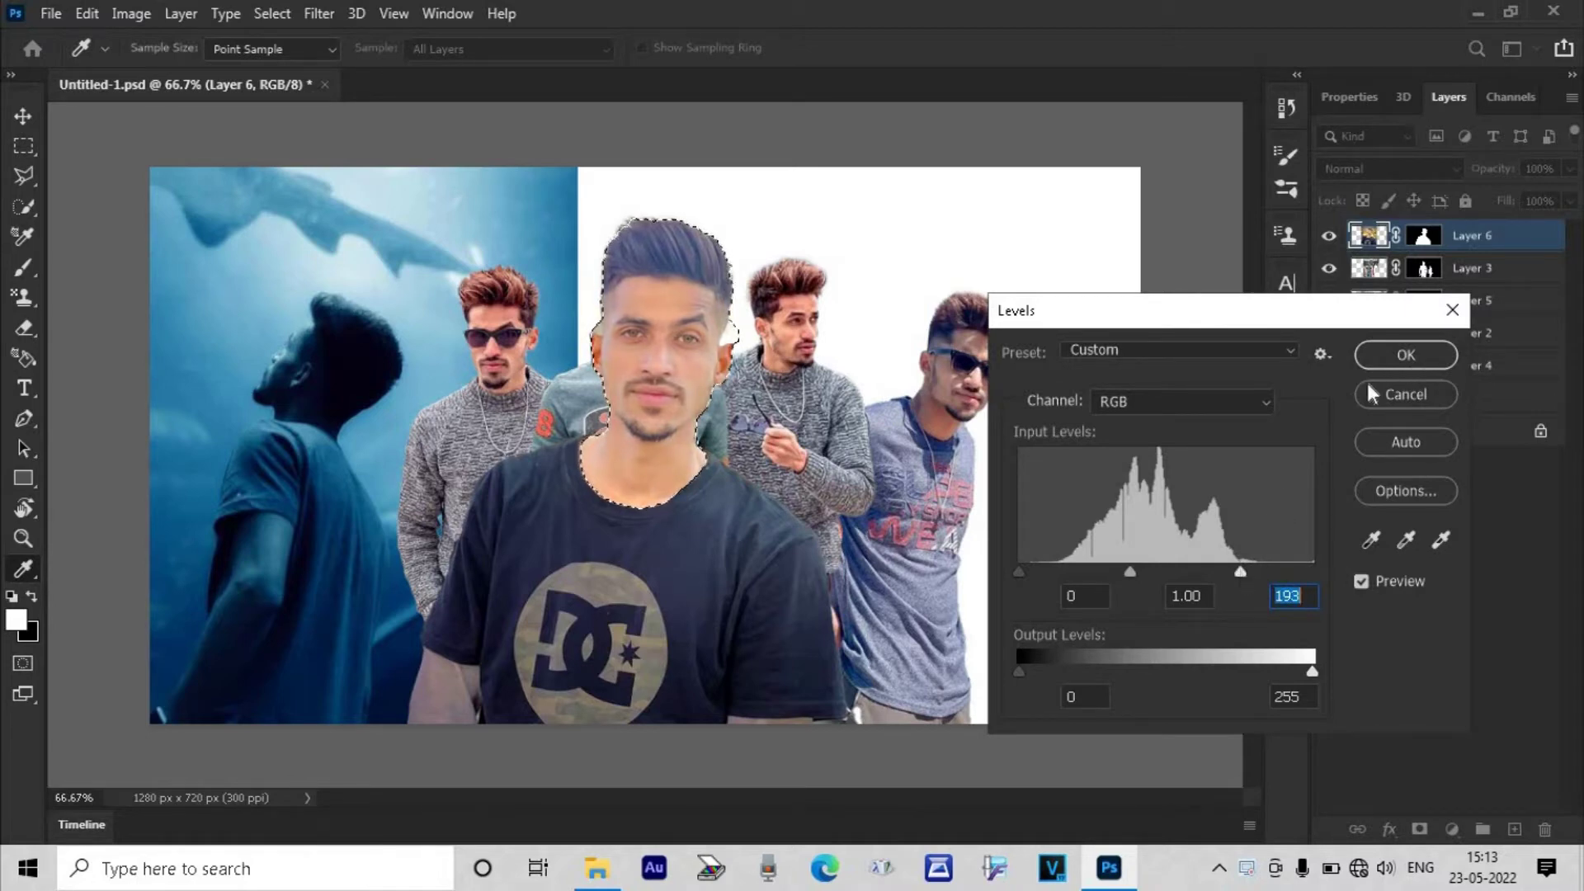
click(1406, 355)
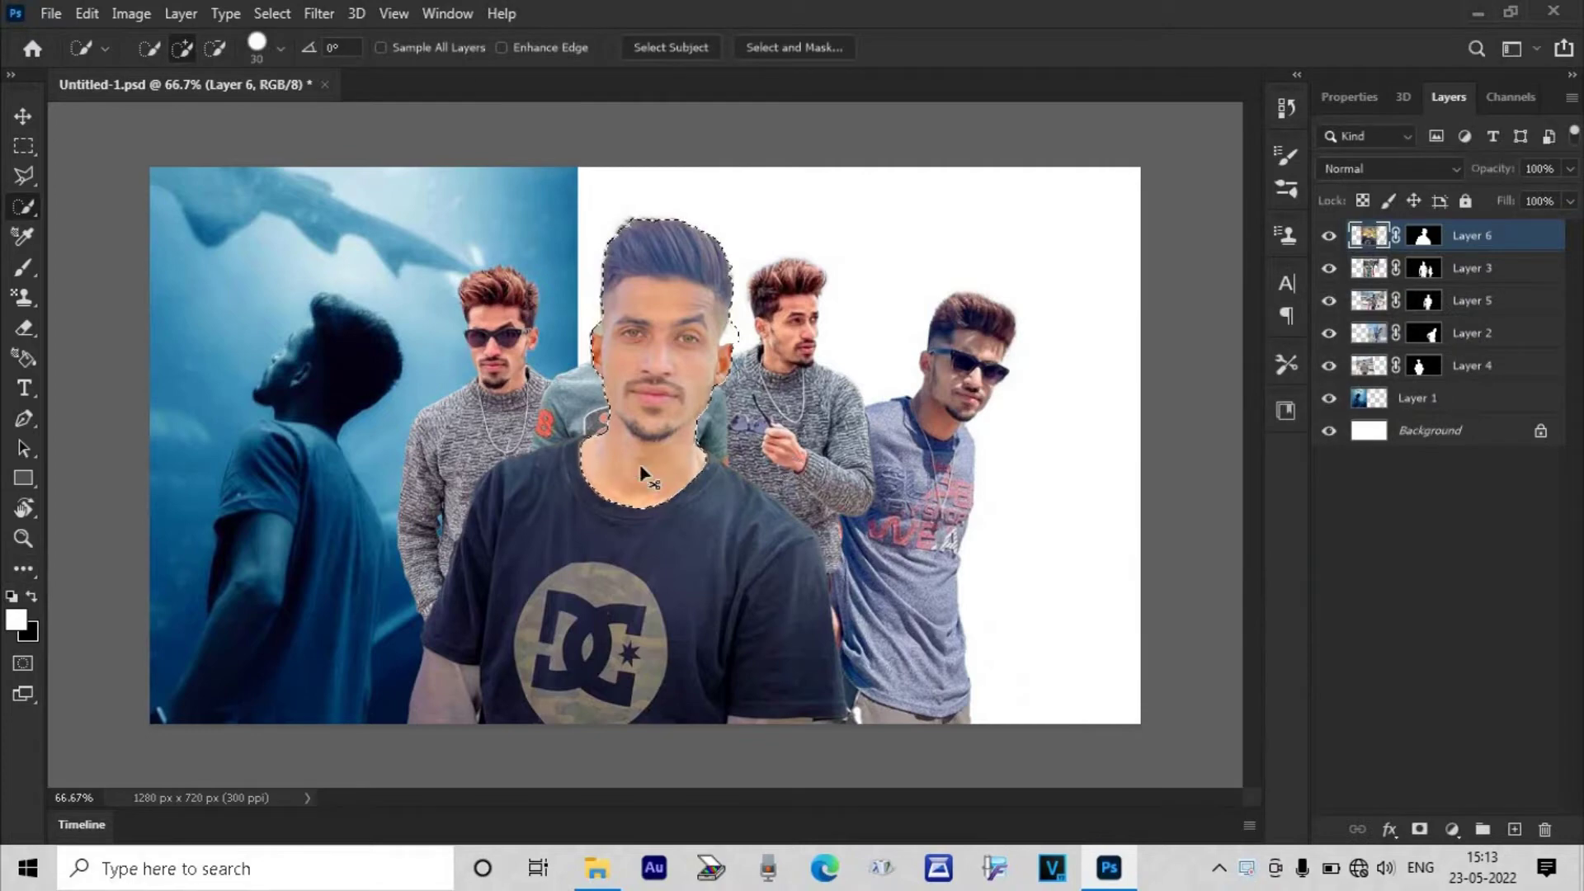
key(ctrl+d)
- Smooth the skin on the DC T-shirt man's neck with a 28 px Mixer Brush
key(ctrl+plus)
key(ctrl+plus)
key(ctrl+plus)
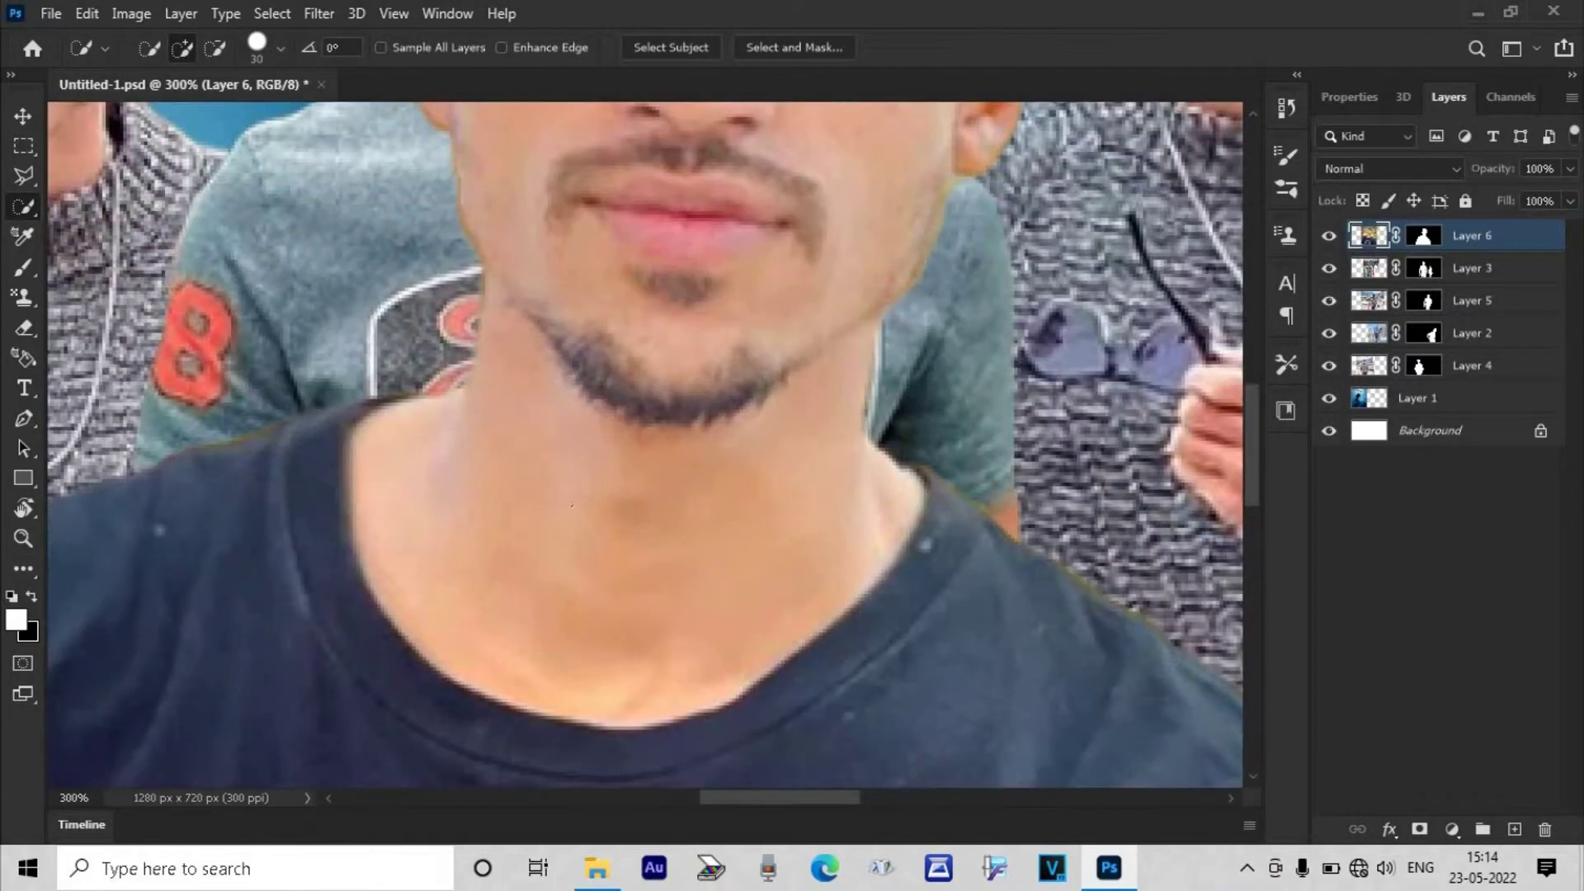
click(25, 263)
right_click(25, 262)
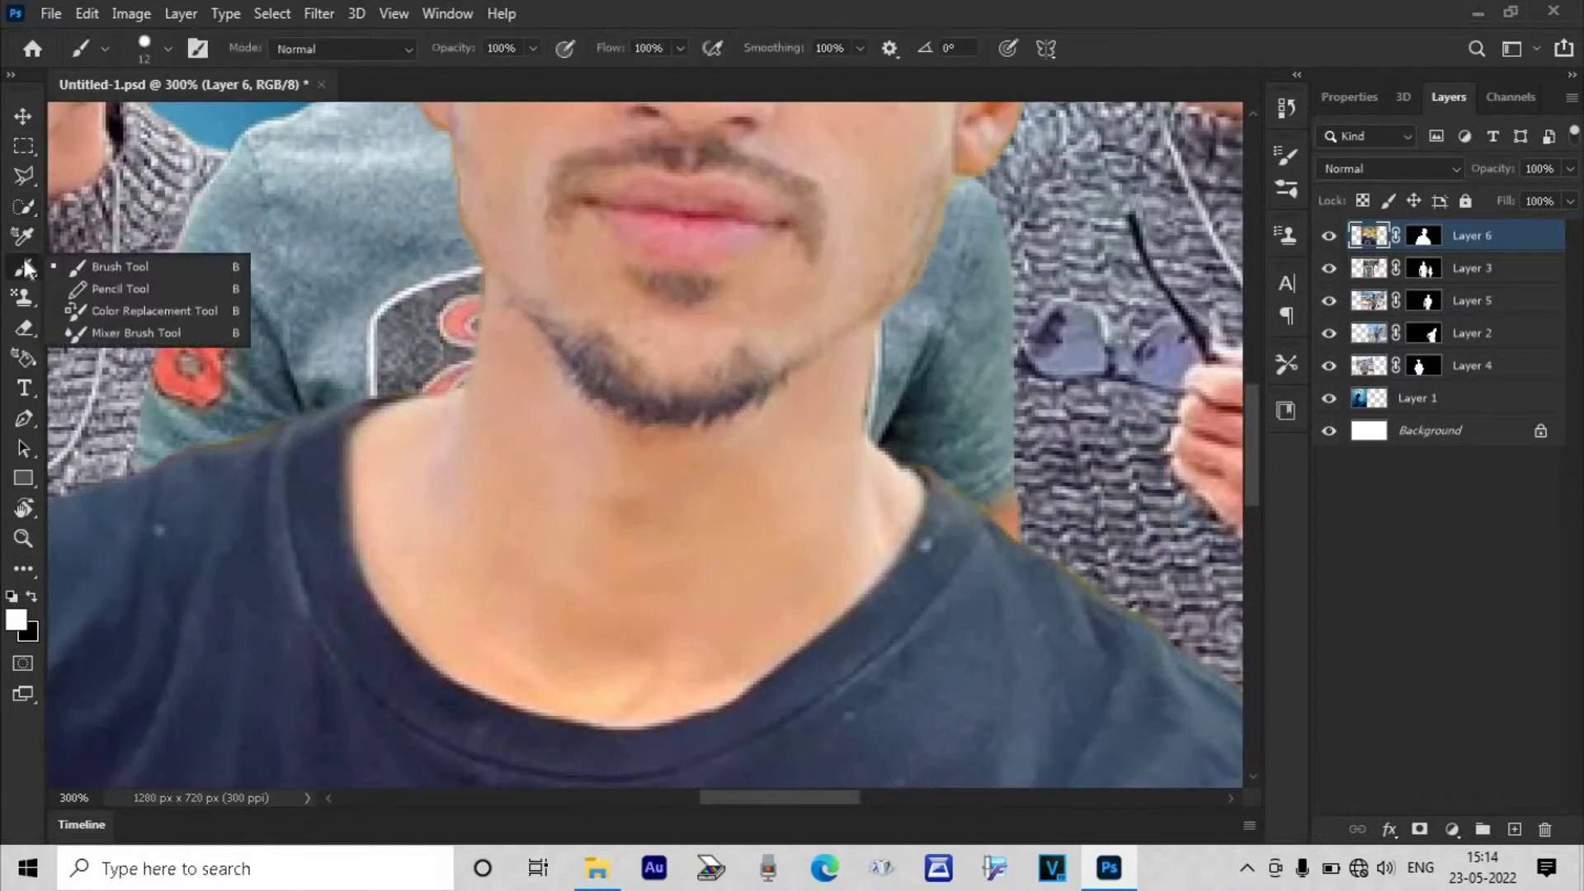
click(128, 336)
right_click(518, 515)
click(671, 521)
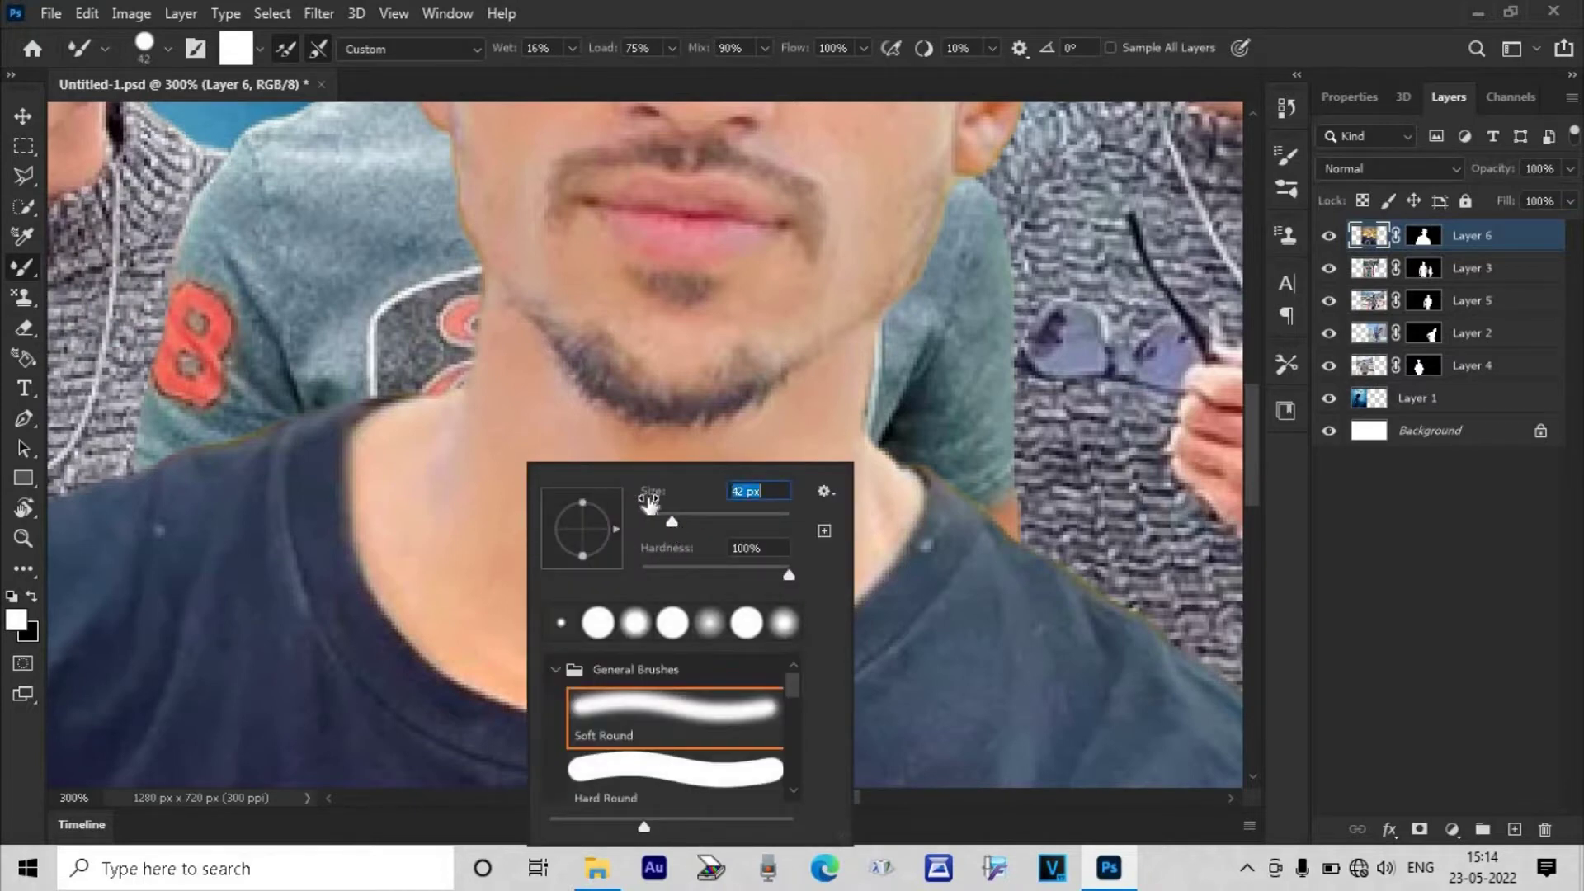
click(661, 518)
click(418, 439)
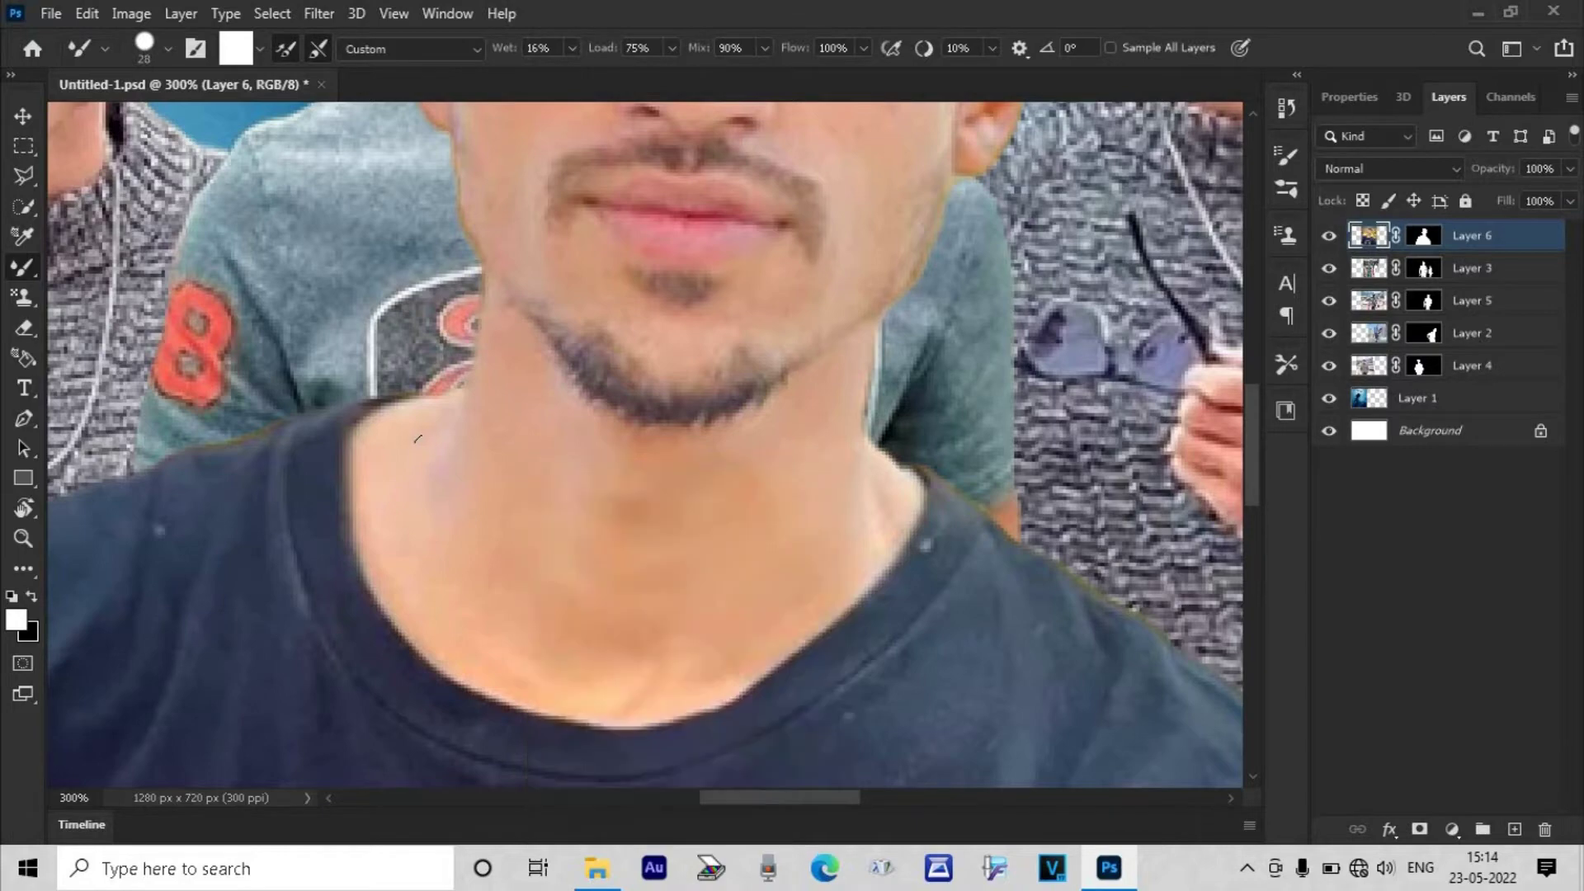
mouse_move(572, 524)
mouse_down()
mouse_move(755, 486)
mouse_move(757, 574)
mouse_move(499, 563)
mouse_move(681, 532)
mouse_up()
- Smooth the skin on the DC T-shirt man's forehead and cheek with the Mixer Brush
scroll(682, 533, up, 5)
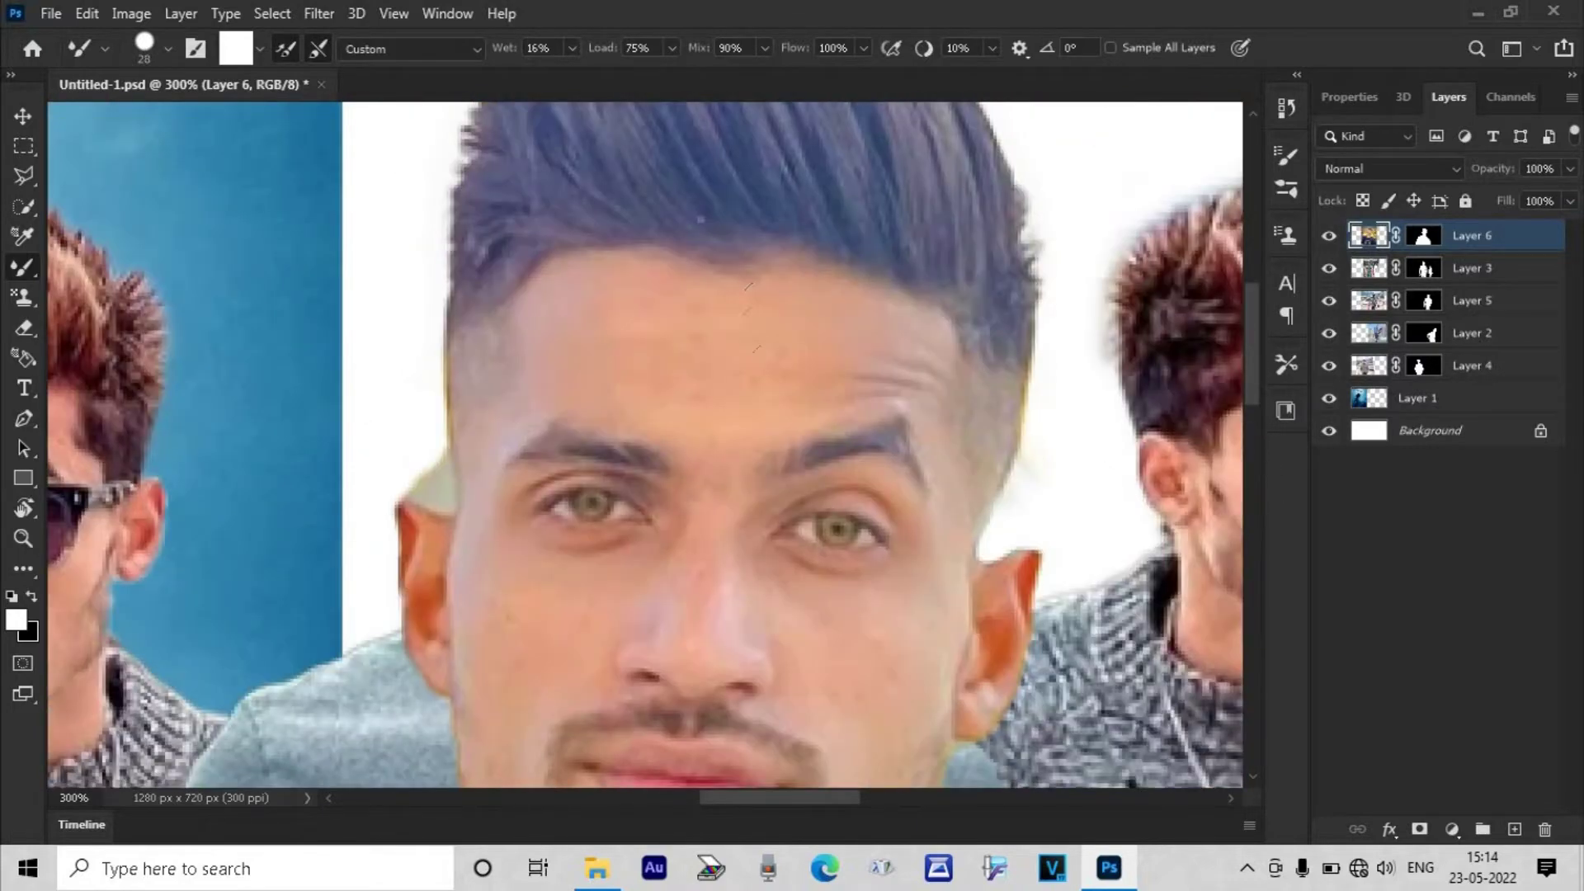
drag(529, 309, 648, 317)
drag(824, 668, 876, 617)
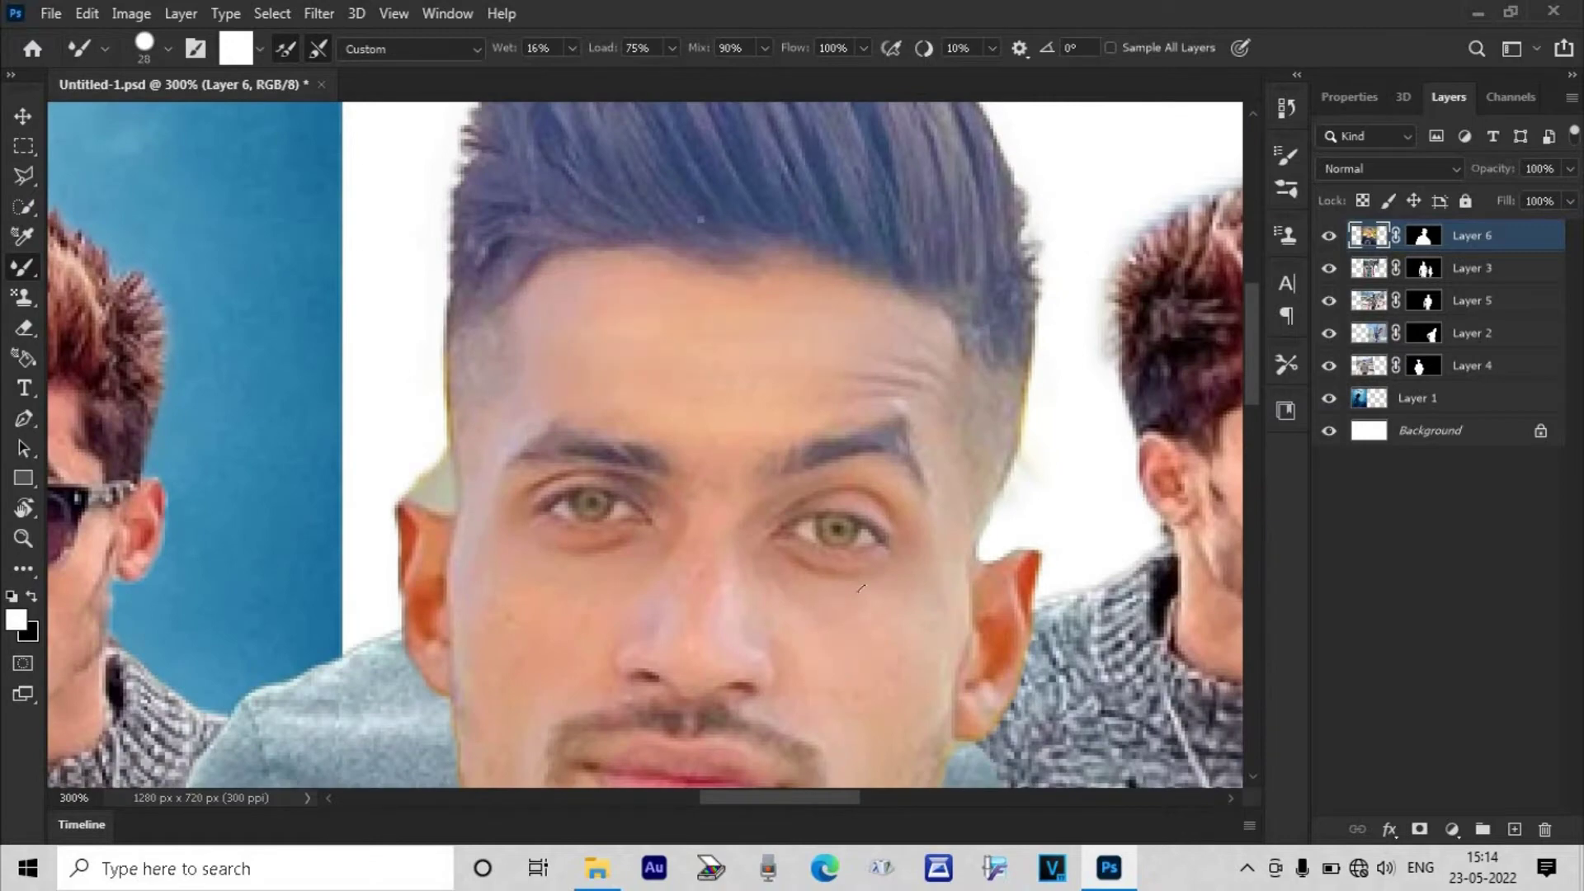
key(ctrl+0)
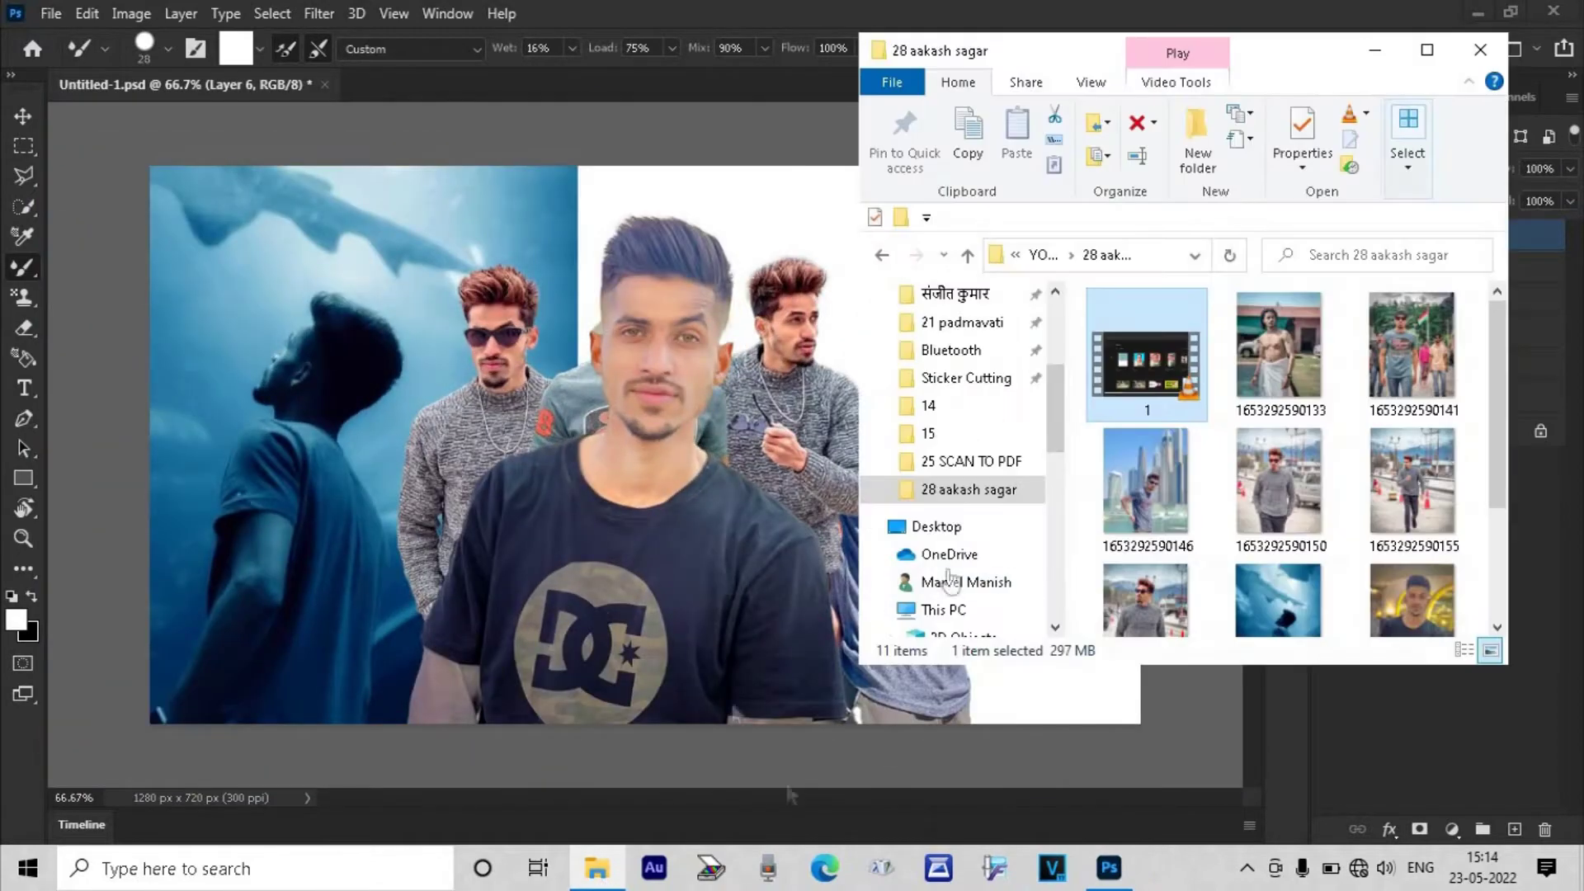
- Open 1653292590133.jpg from File Explorer and copy the shirtless man's photo into Untitled-1.psd
click(597, 867)
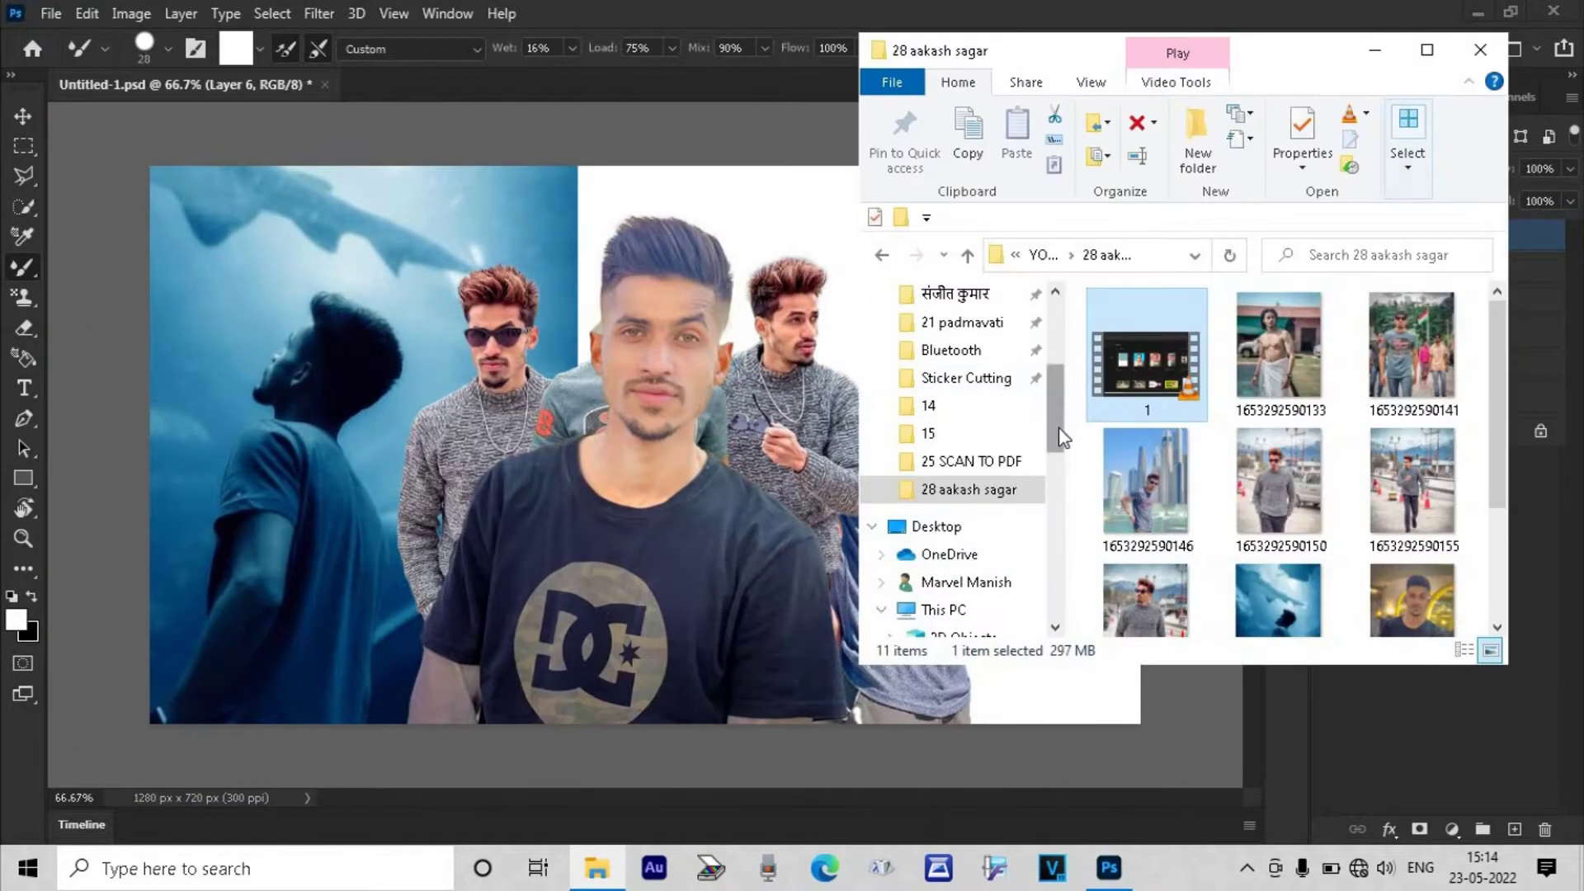
drag(1301, 388, 698, 200)
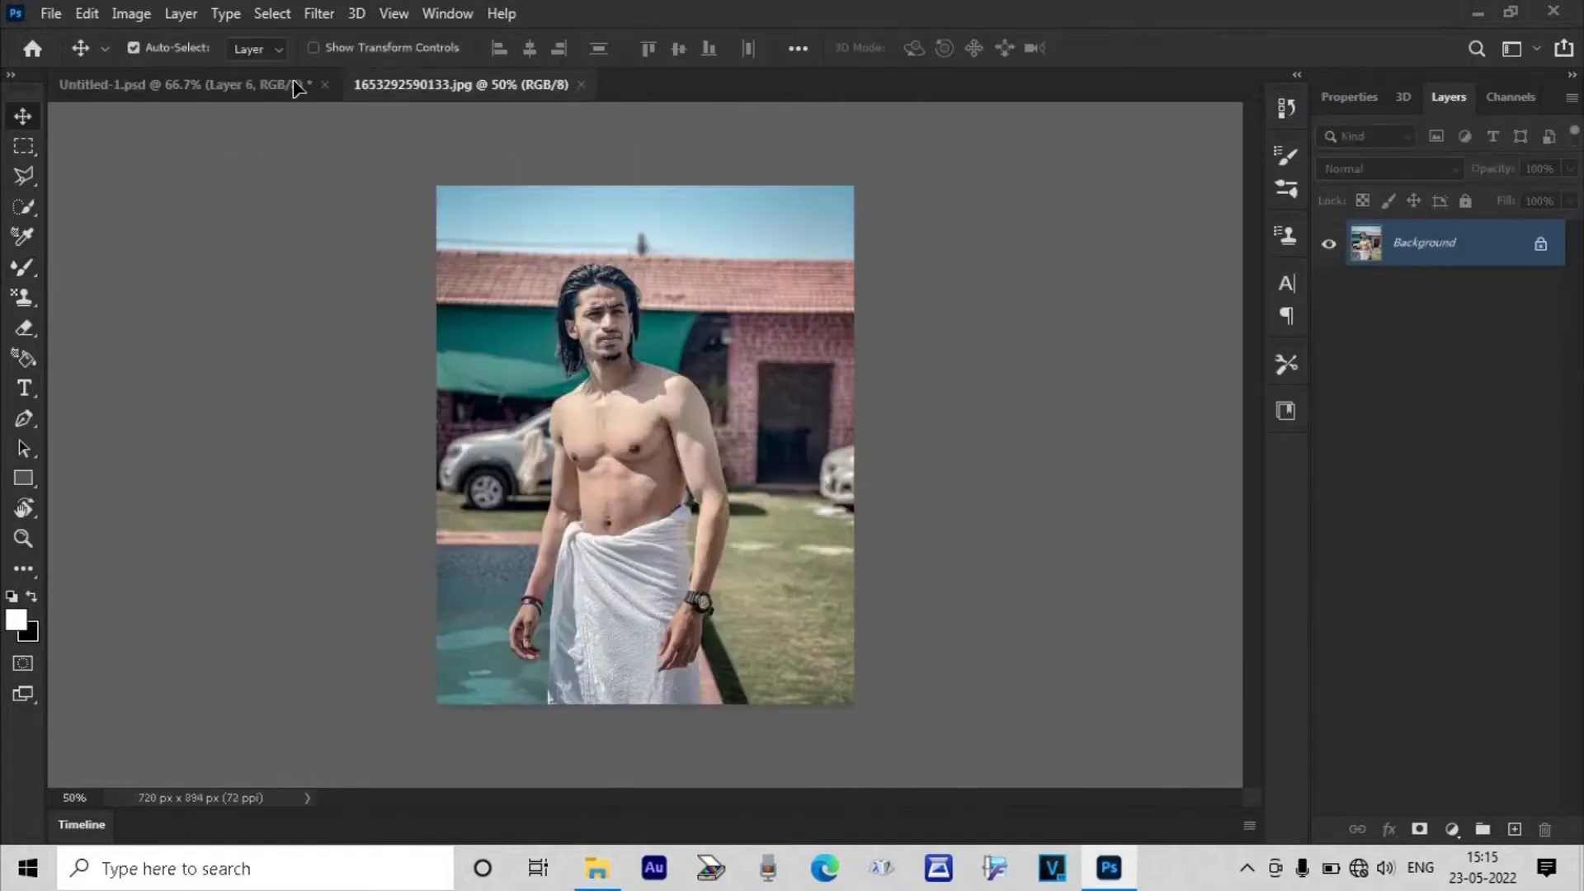
drag(297, 86, 760, 376)
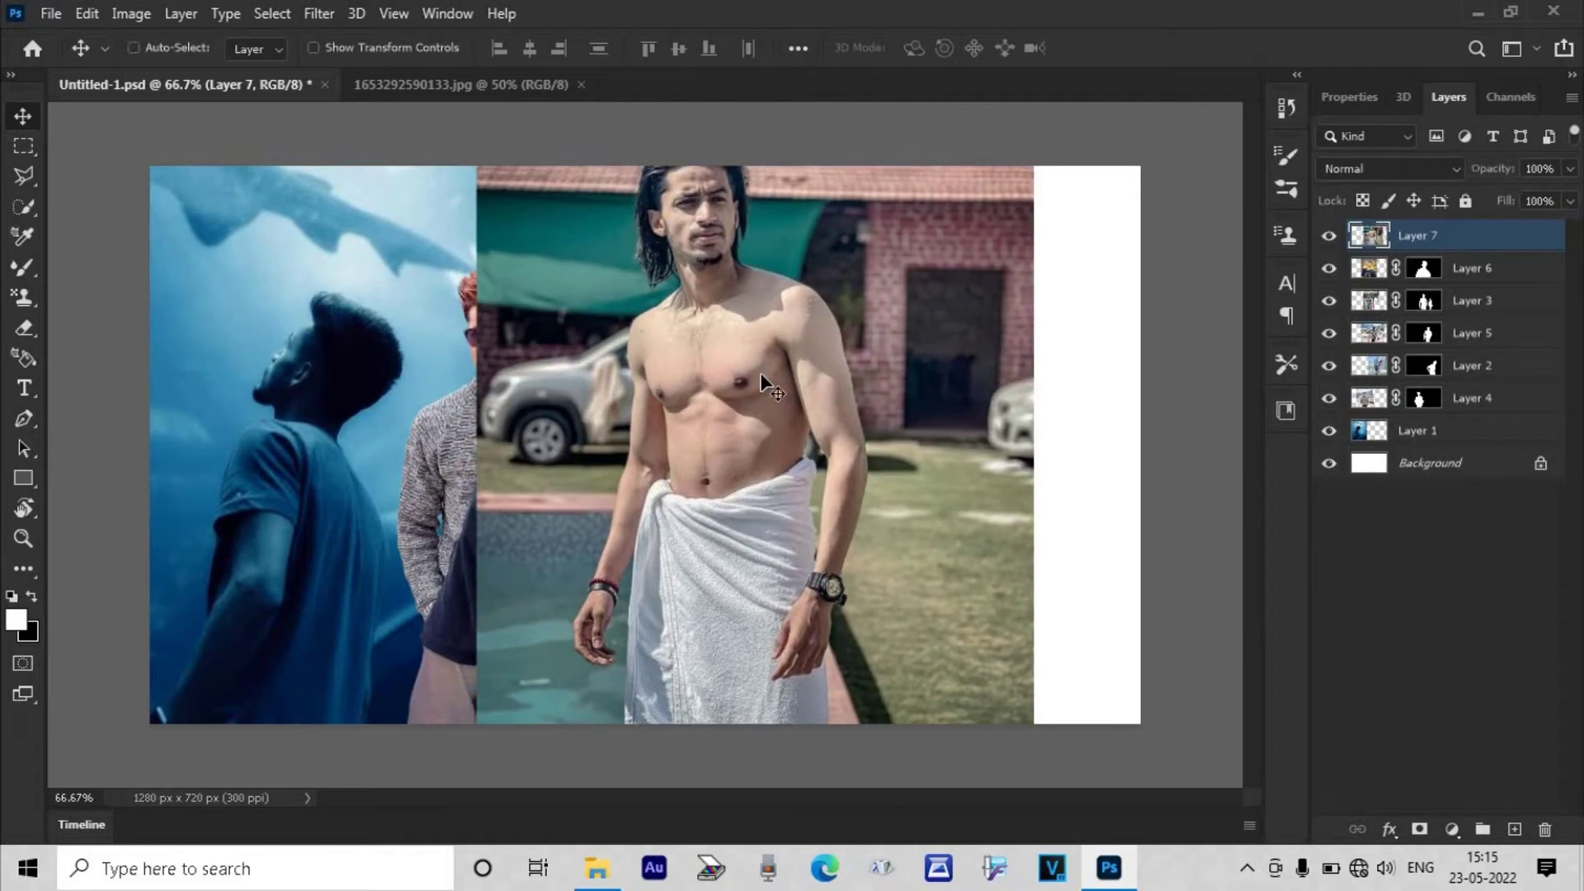
- Scale the shirtless man's photo down to about 648 by 805 px and remove its background
key(ctrl+t)
drag(1023, 386, 899, 424)
key(Return)
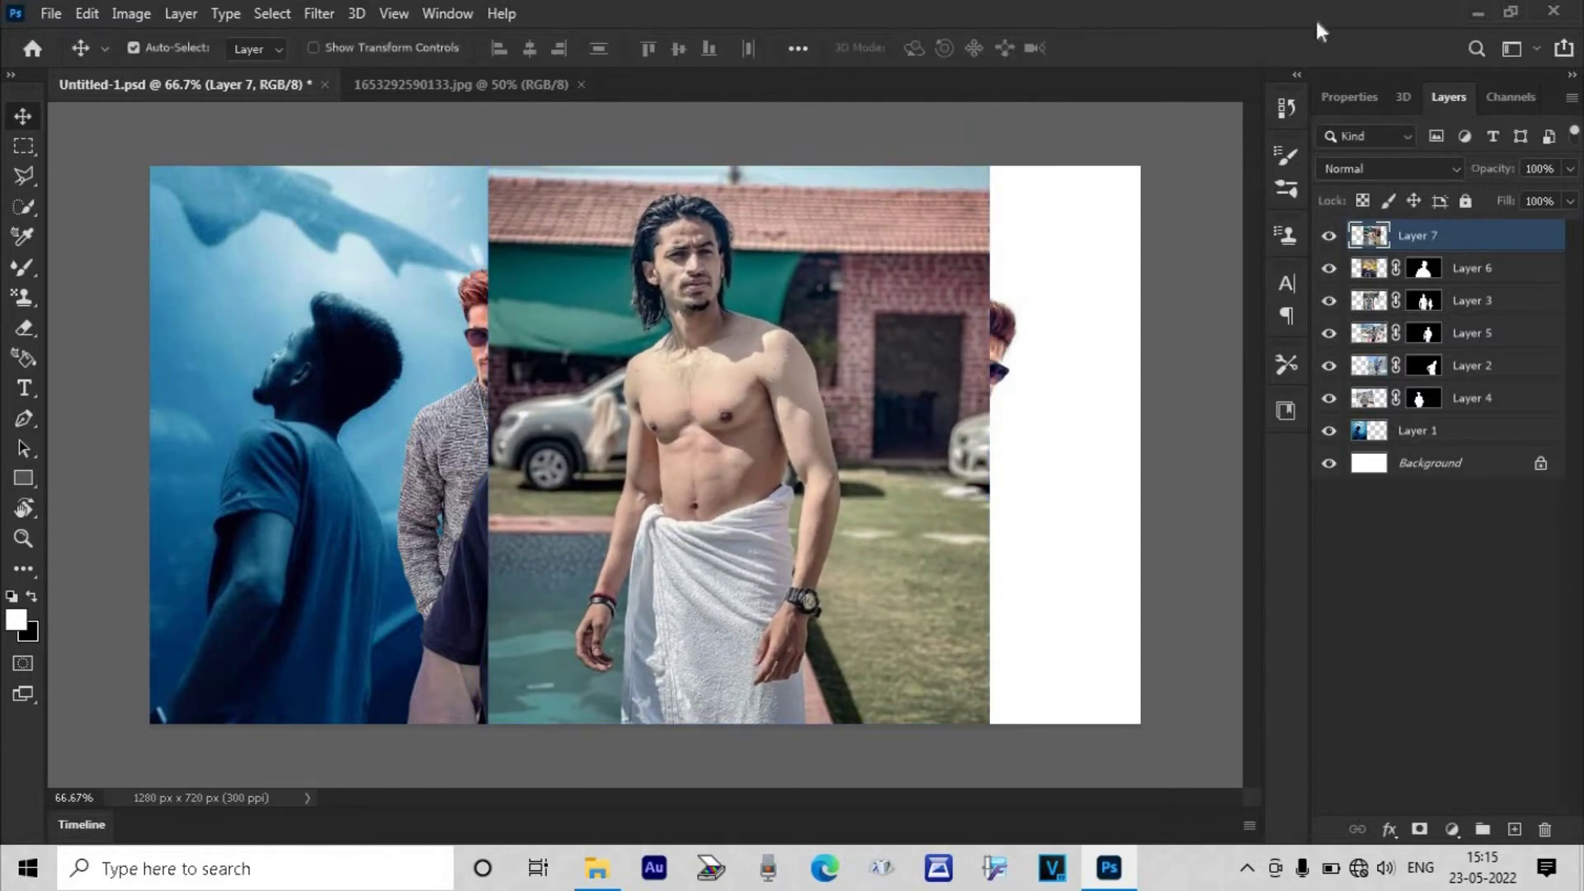
click(1350, 101)
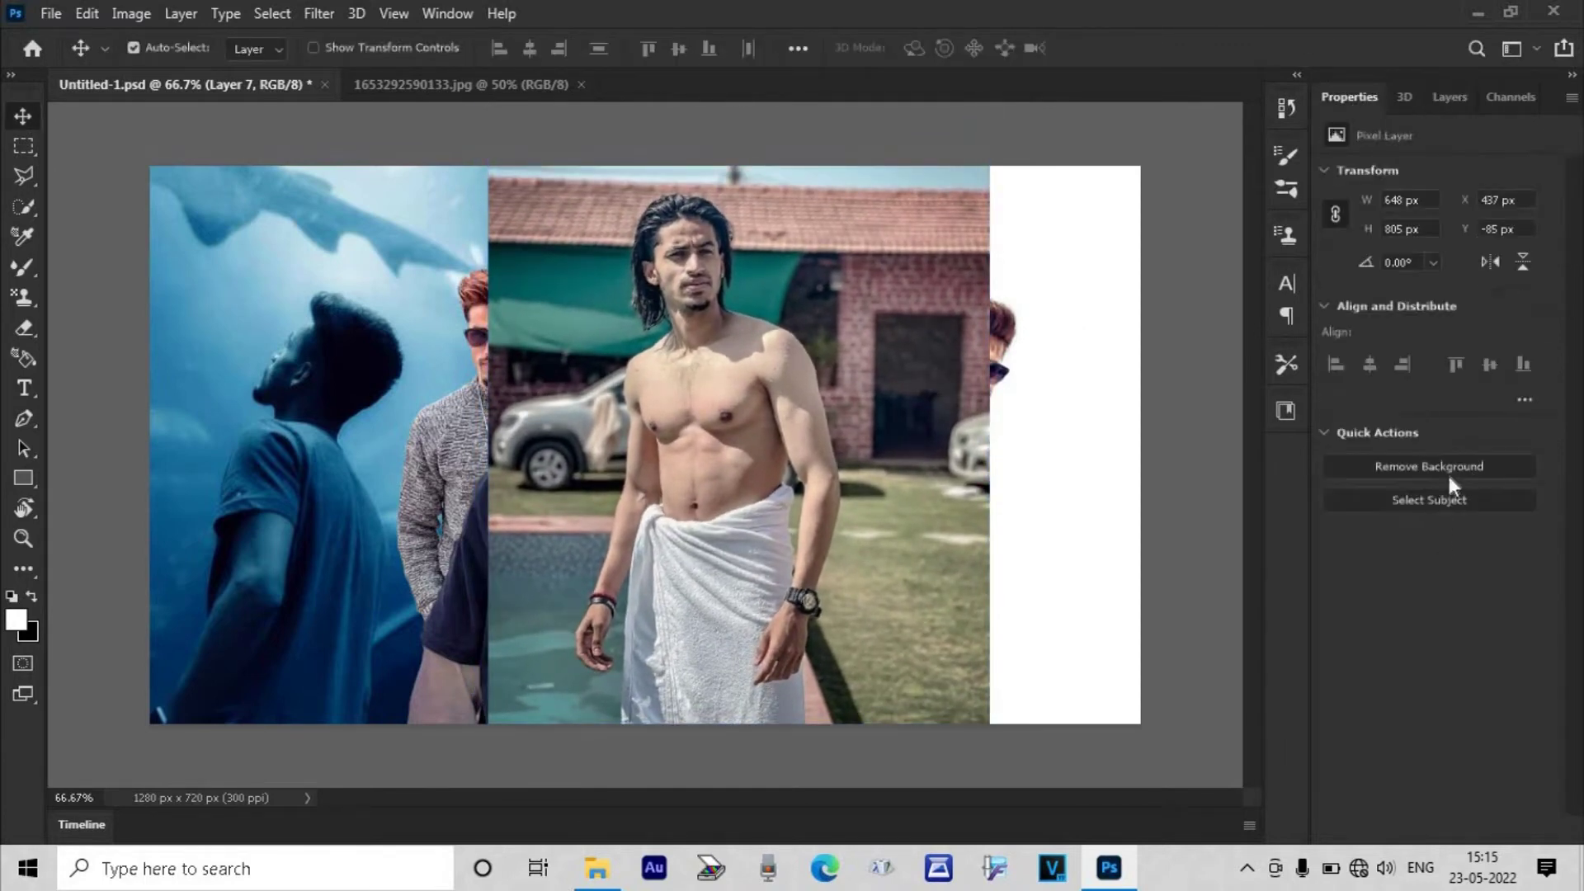
click(1453, 465)
- Move the shirtless man's cutout over the blue silhouette photo and scale it to 579 by 720 px
drag(757, 386, 454, 386)
key(ctrl+t)
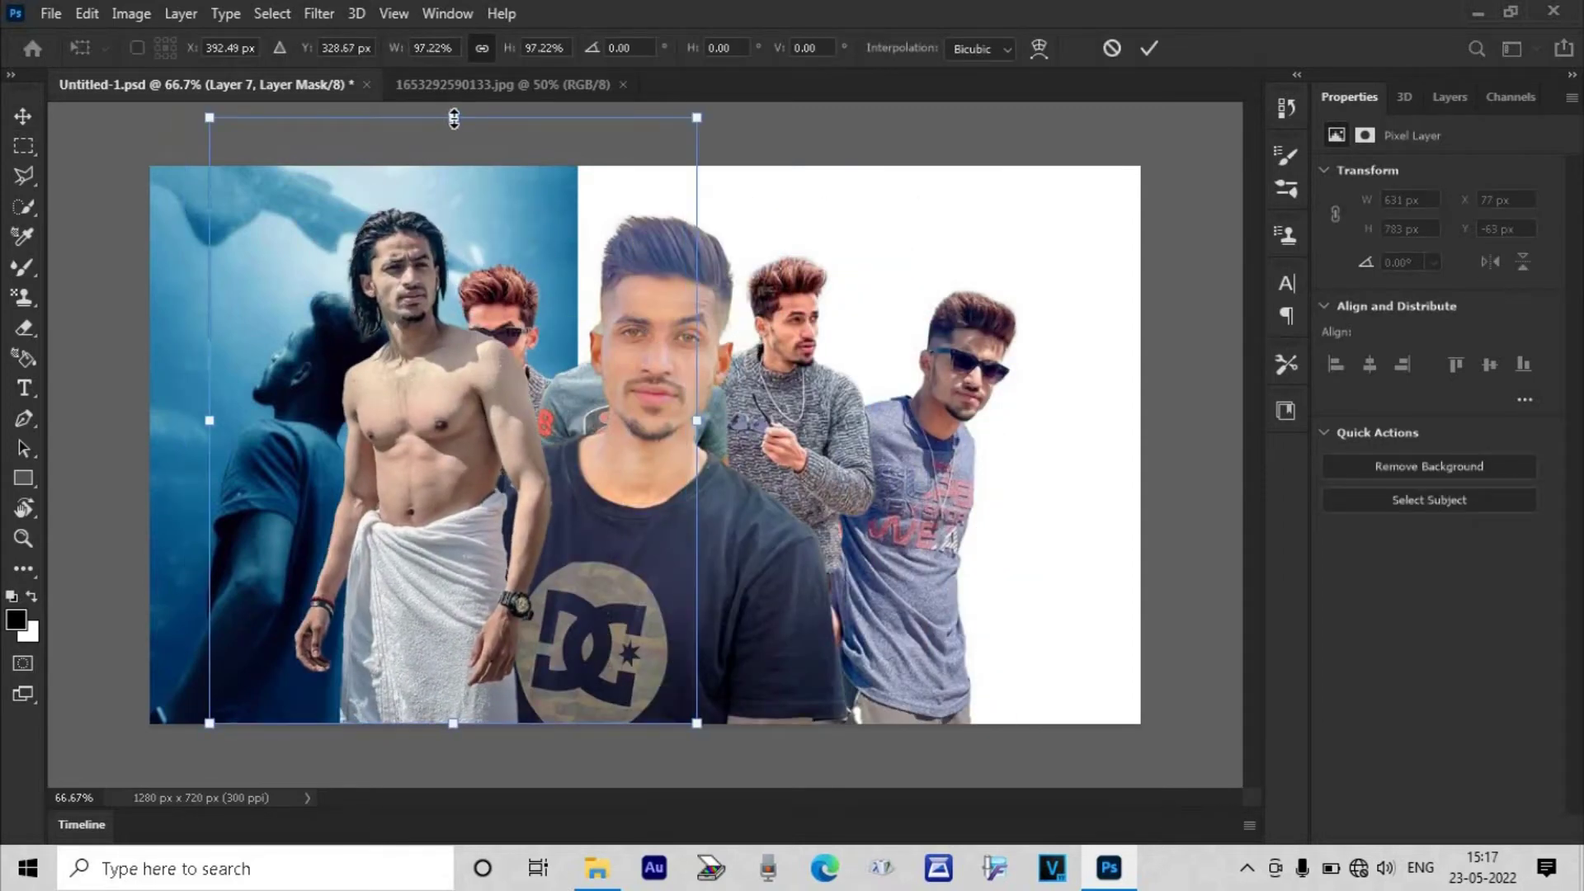
drag(454, 118, 442, 174)
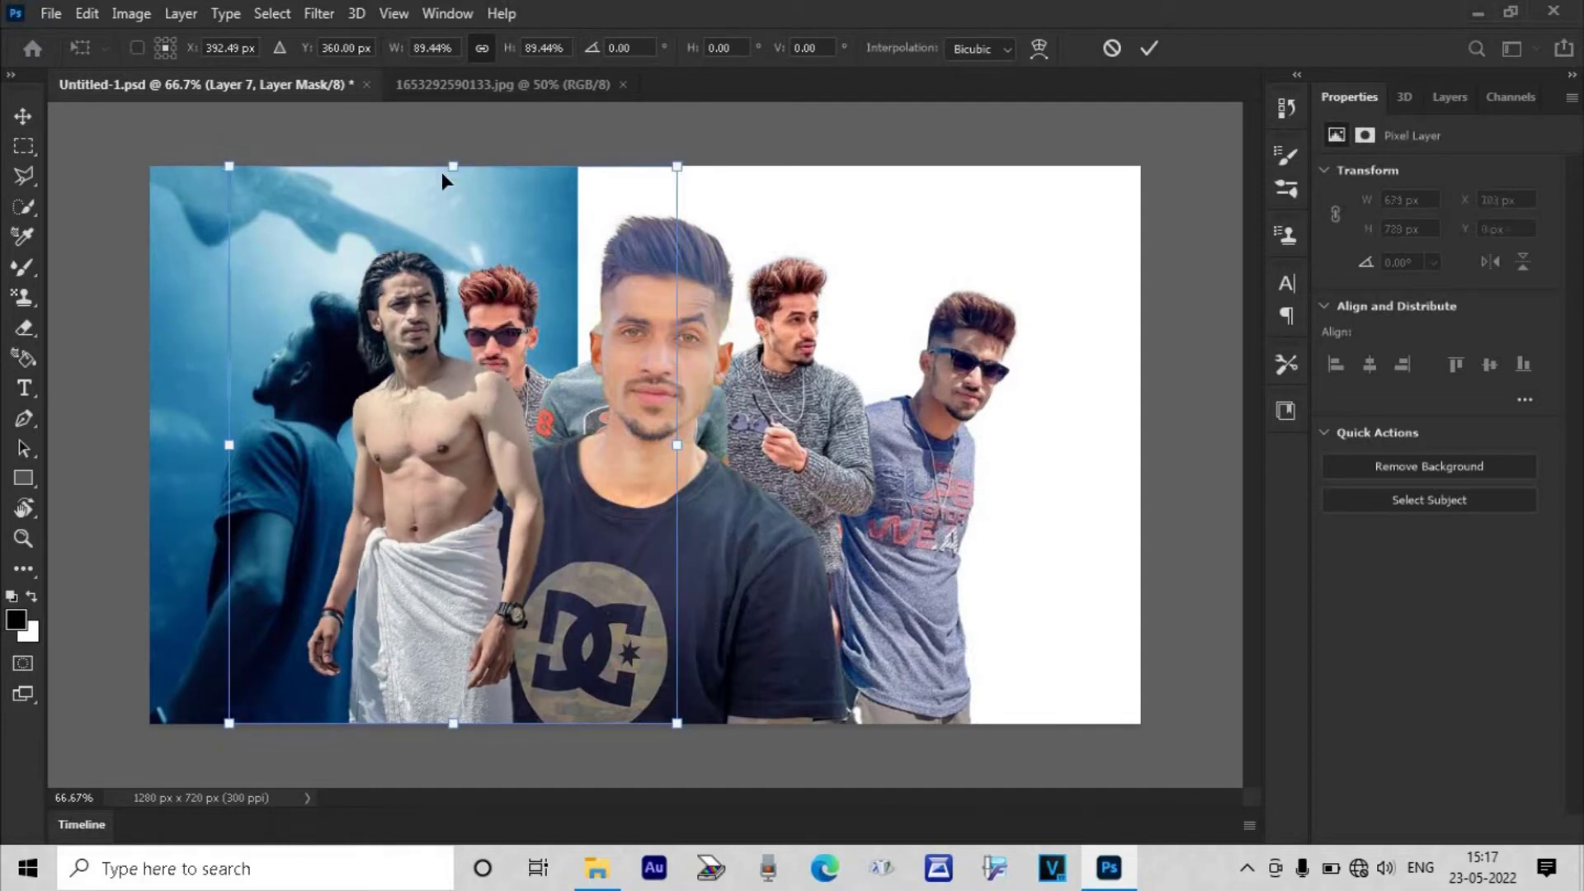
click(1152, 48)
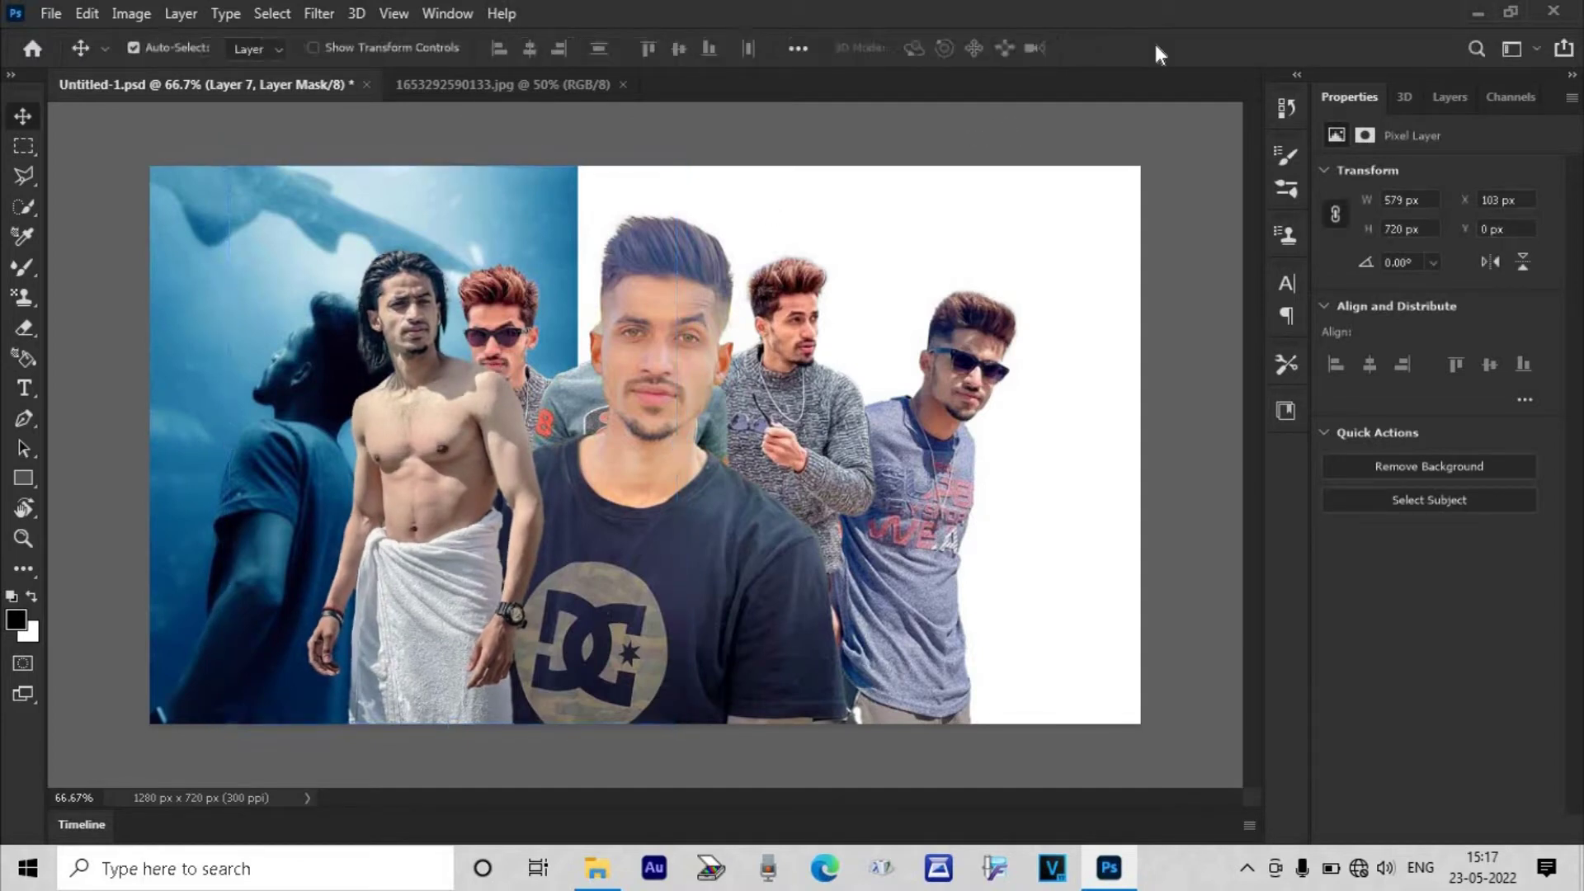
- Order Layer 7 directly below Layer 4 and place the shirtless man, slightly smaller, beside the man in sunglasses and sweater
click(1446, 105)
drag(1518, 240, 1503, 419)
drag(423, 390, 376, 387)
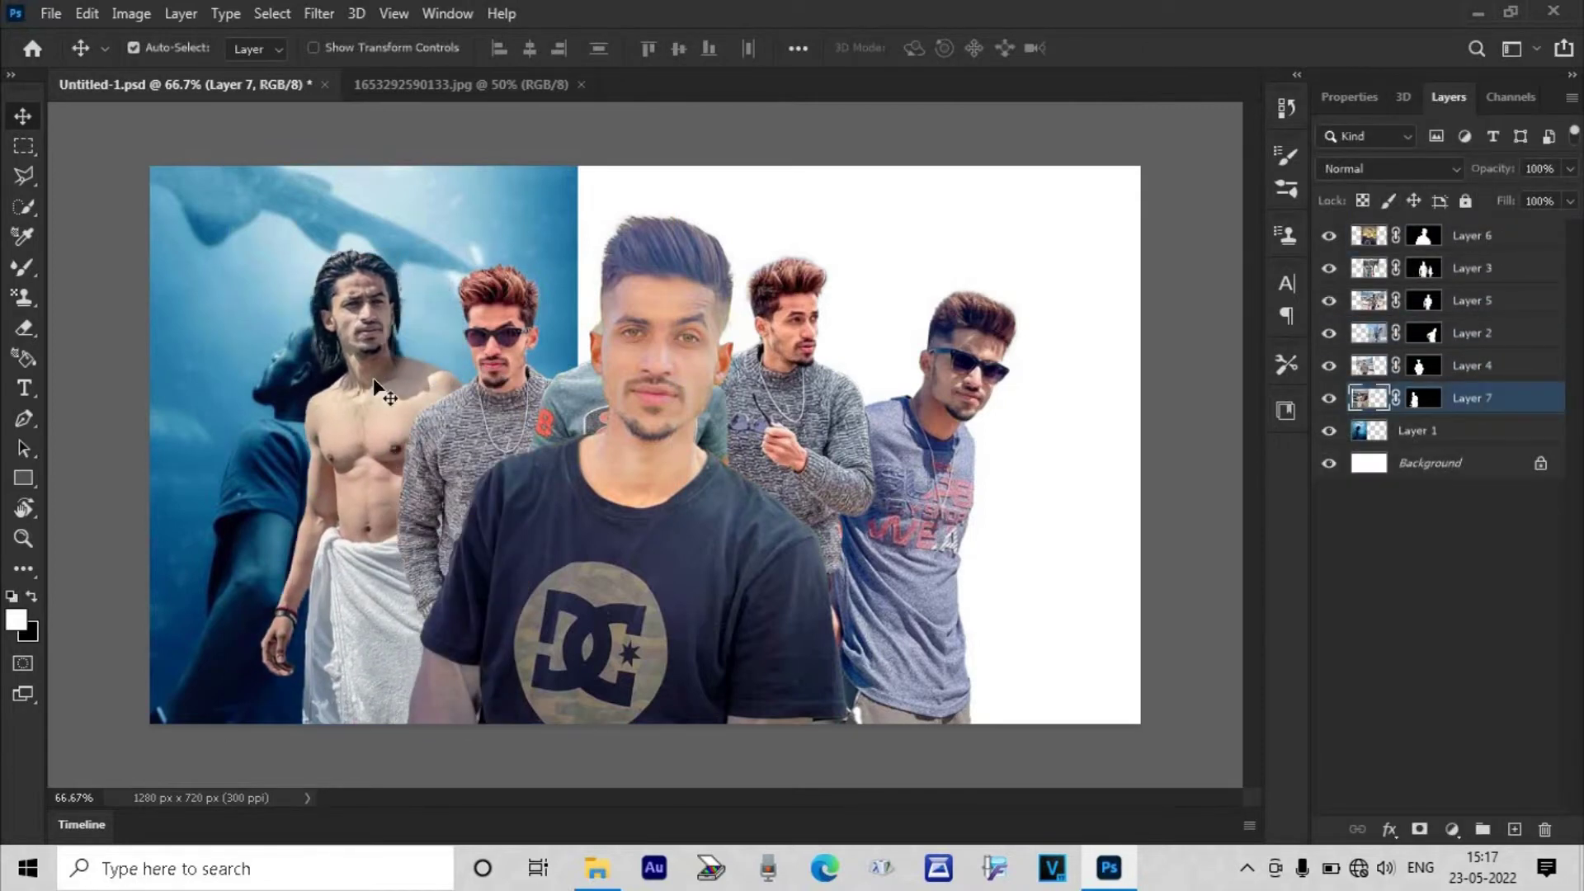
key(ctrl+t)
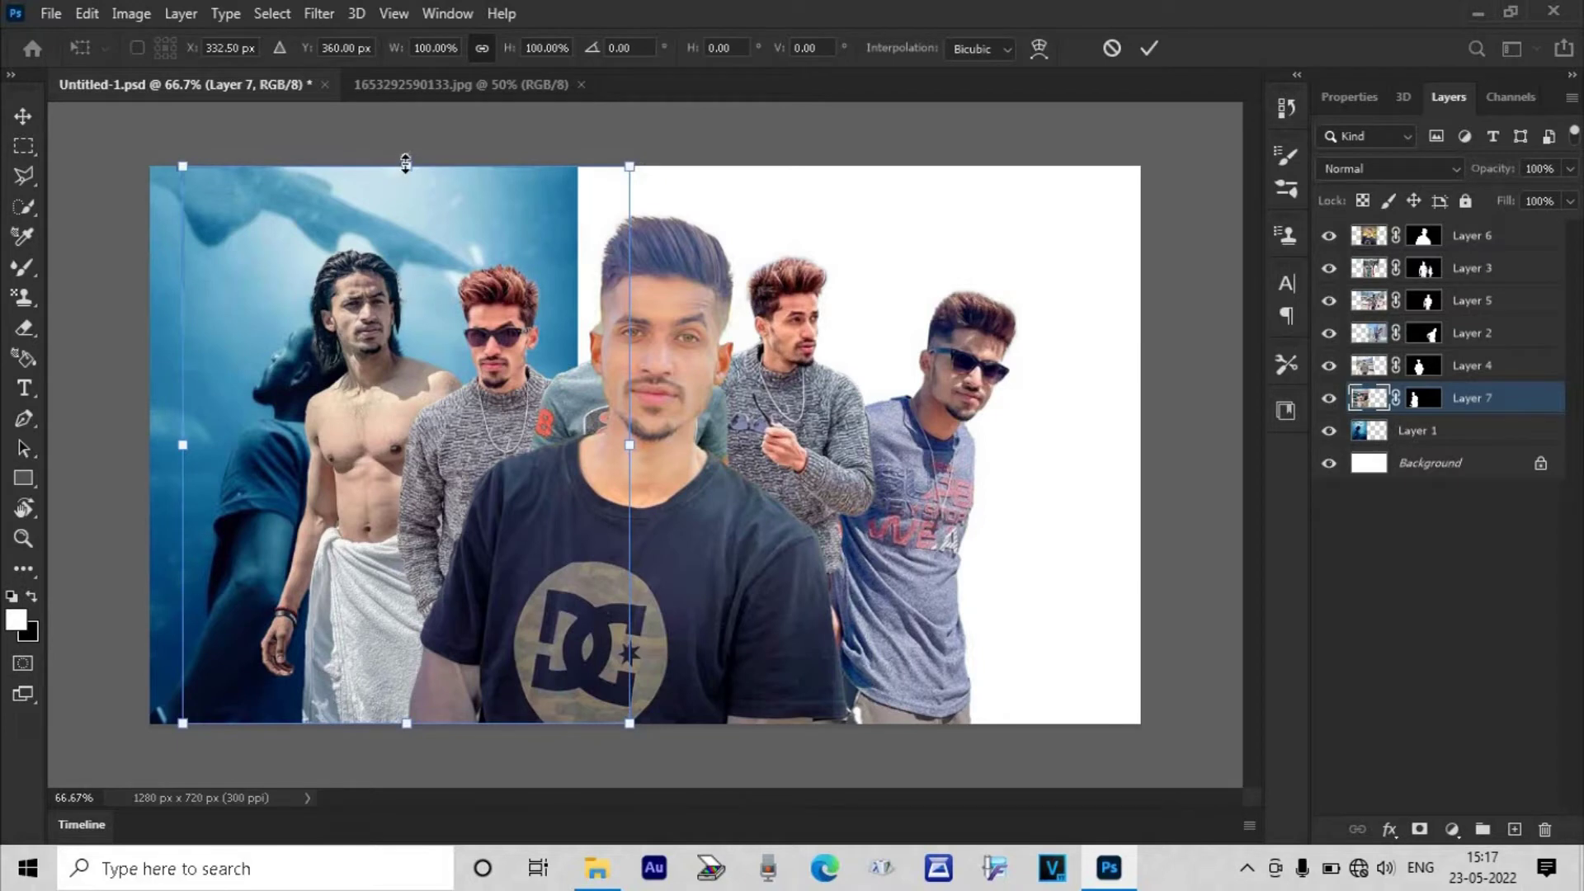
key(Return)
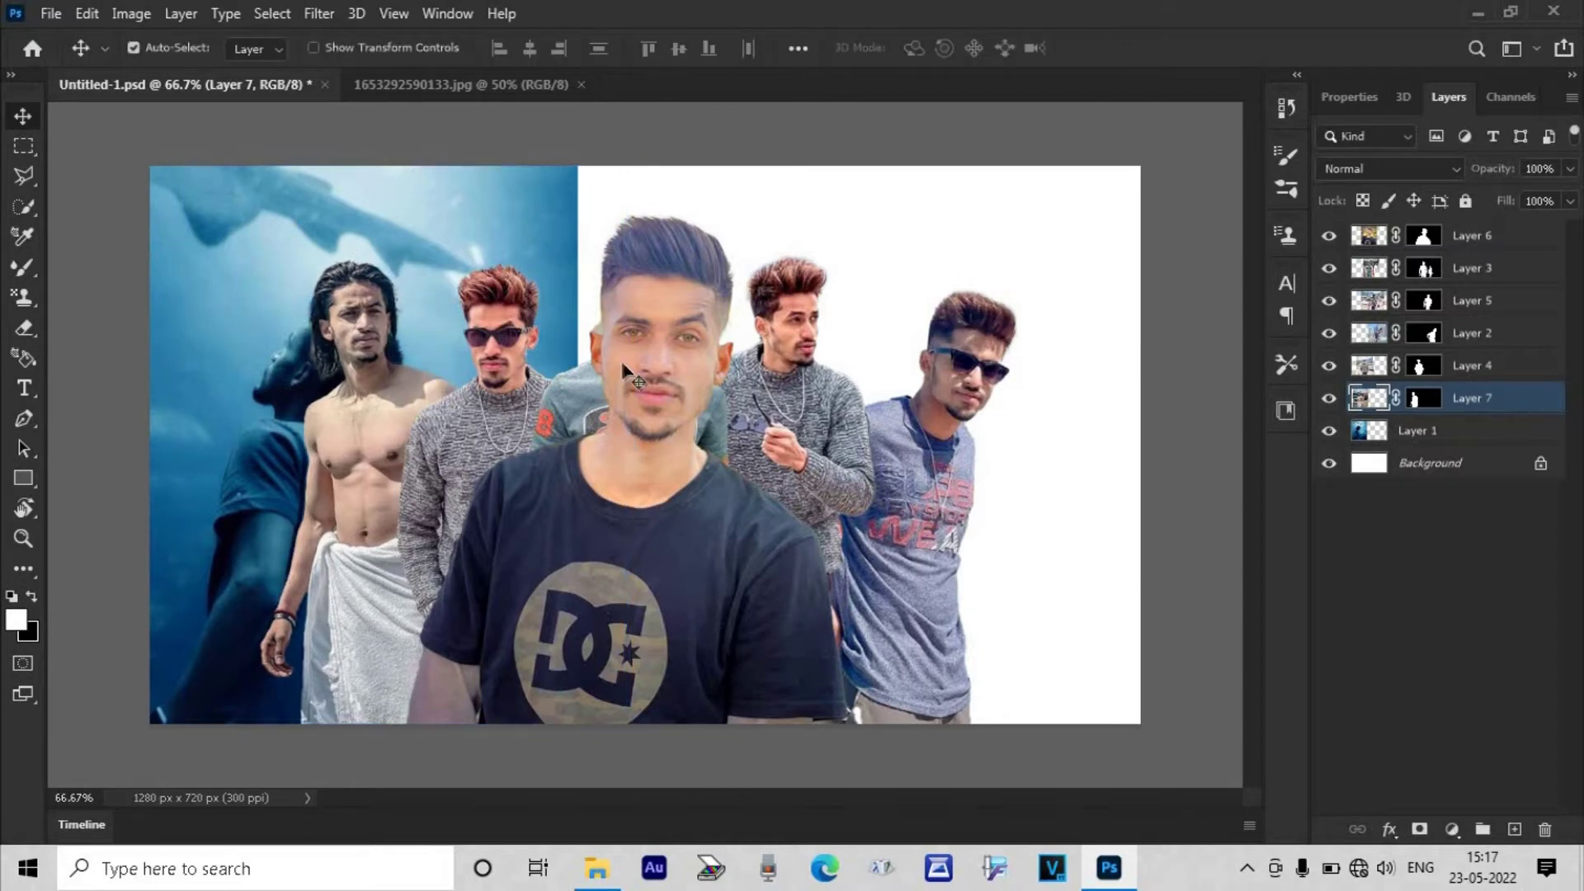
- Move the DC T-shirt man to the group's left end and shift the Layer 2, Layer 5 and teal T-shirt cutouts right
drag(622, 519, 371, 519)
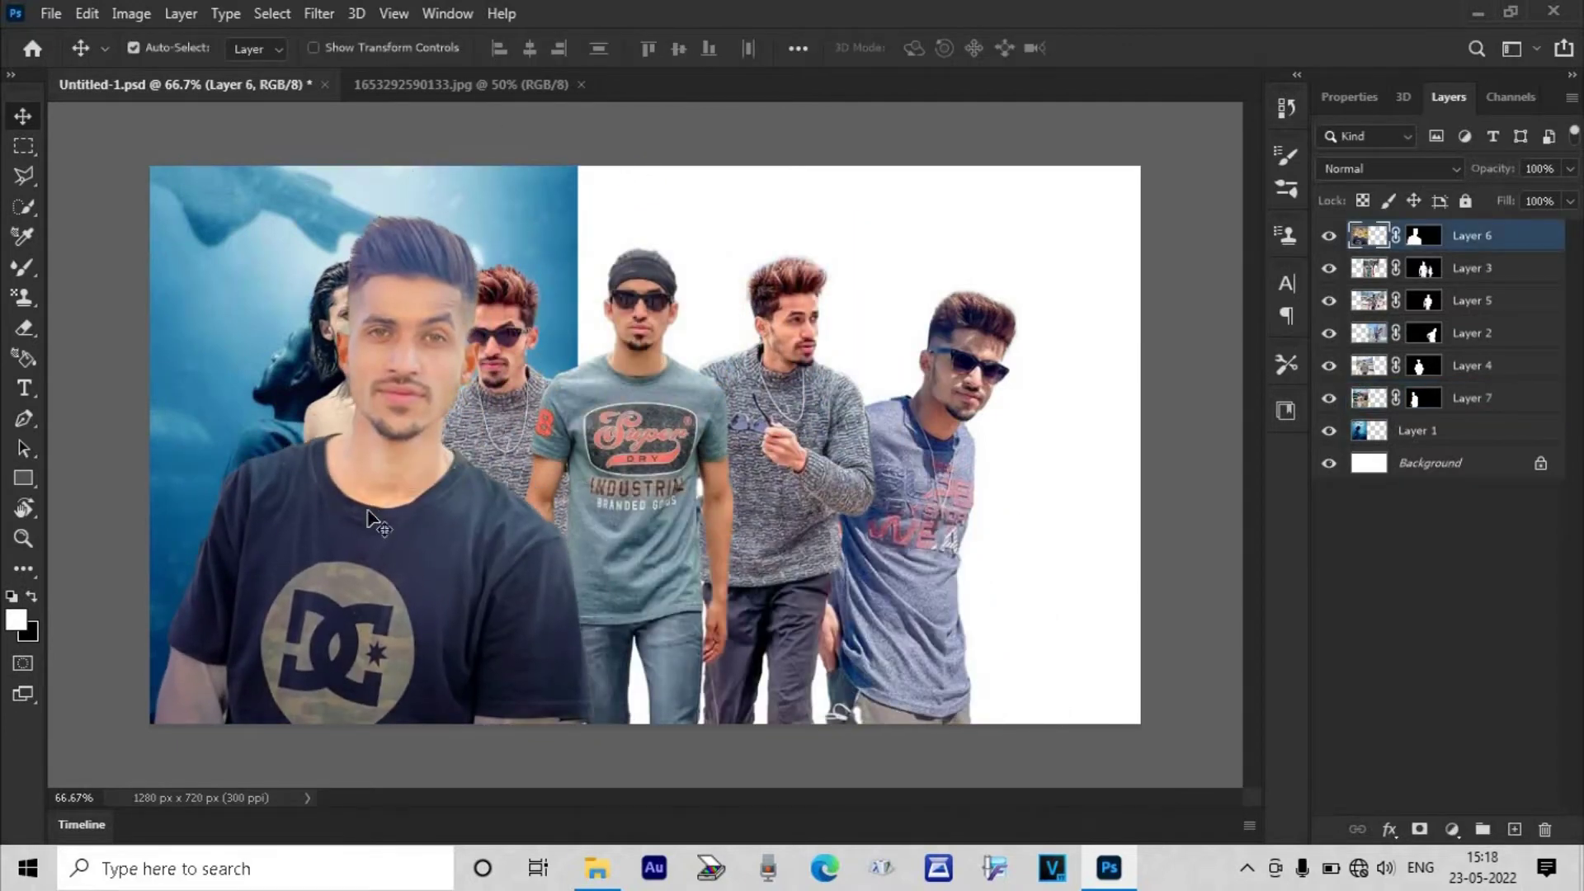
drag(977, 444, 1055, 444)
drag(811, 453, 970, 458)
drag(663, 492, 840, 497)
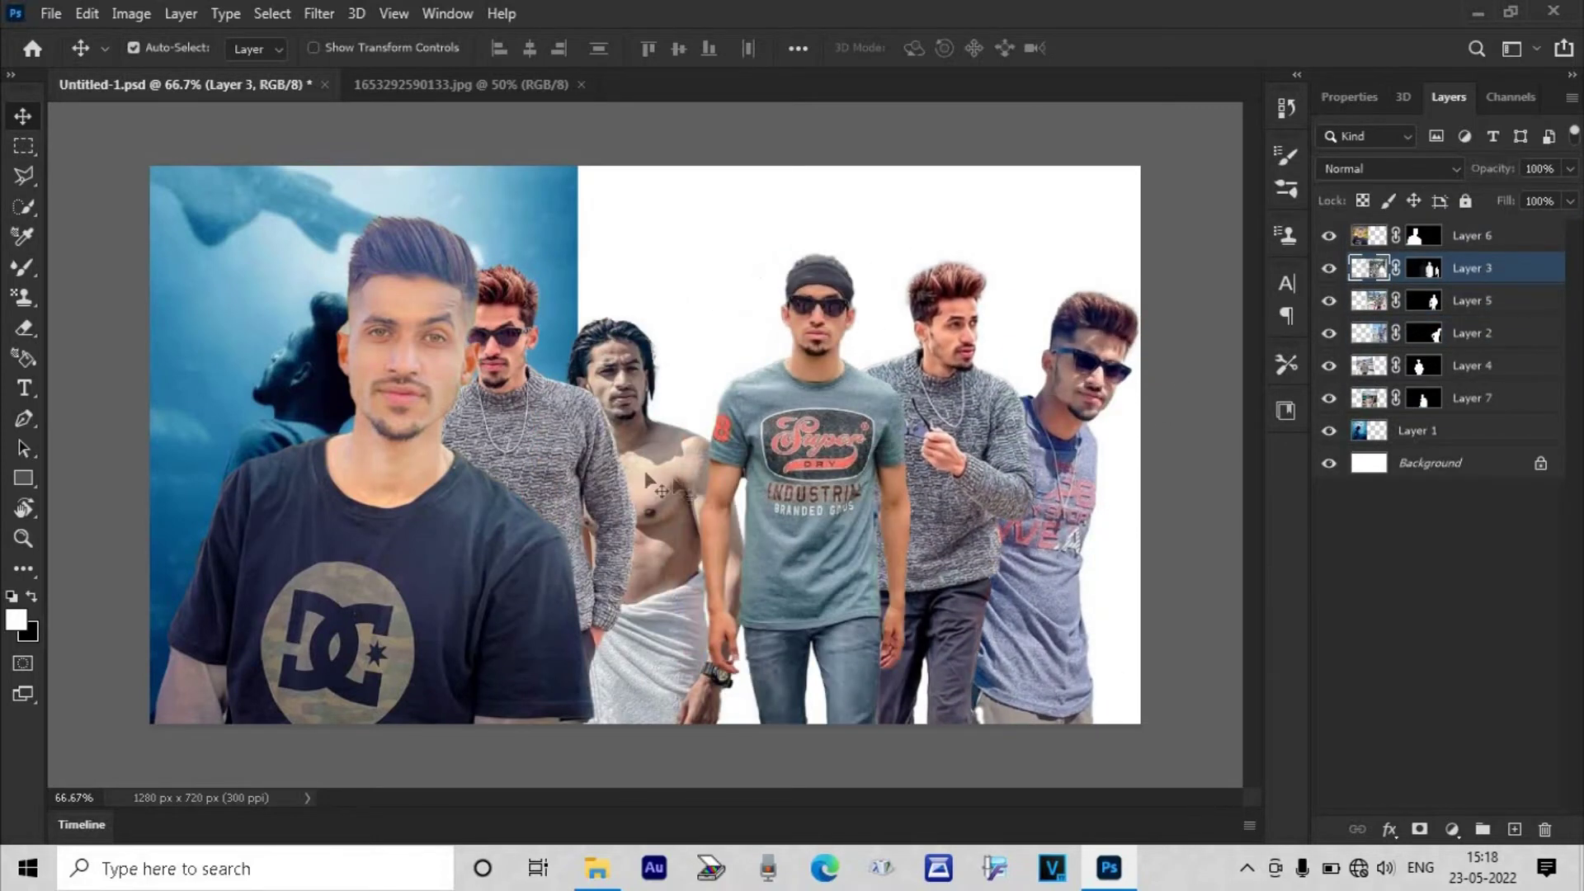
- Arrange the sweater man in sunglasses and the shirtless man between the two T-shirt men, nudging the DC T-shirt man outward
drag(600, 448, 753, 448)
drag(612, 368, 525, 325)
drag(619, 429, 578, 429)
click(274, 384)
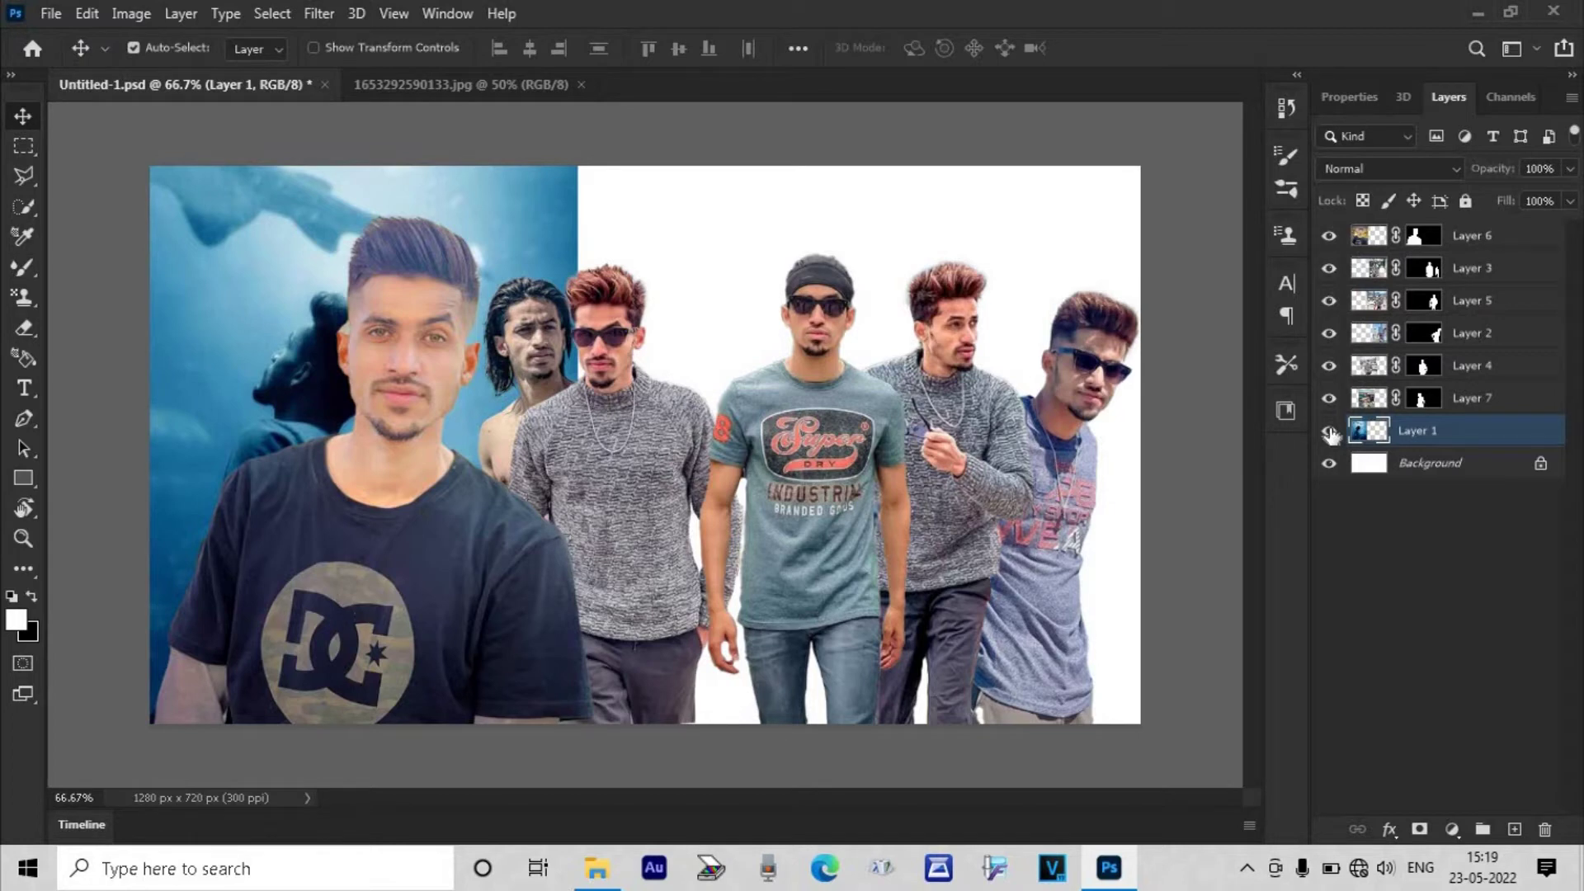
drag(400, 555, 384, 554)
click(571, 212)
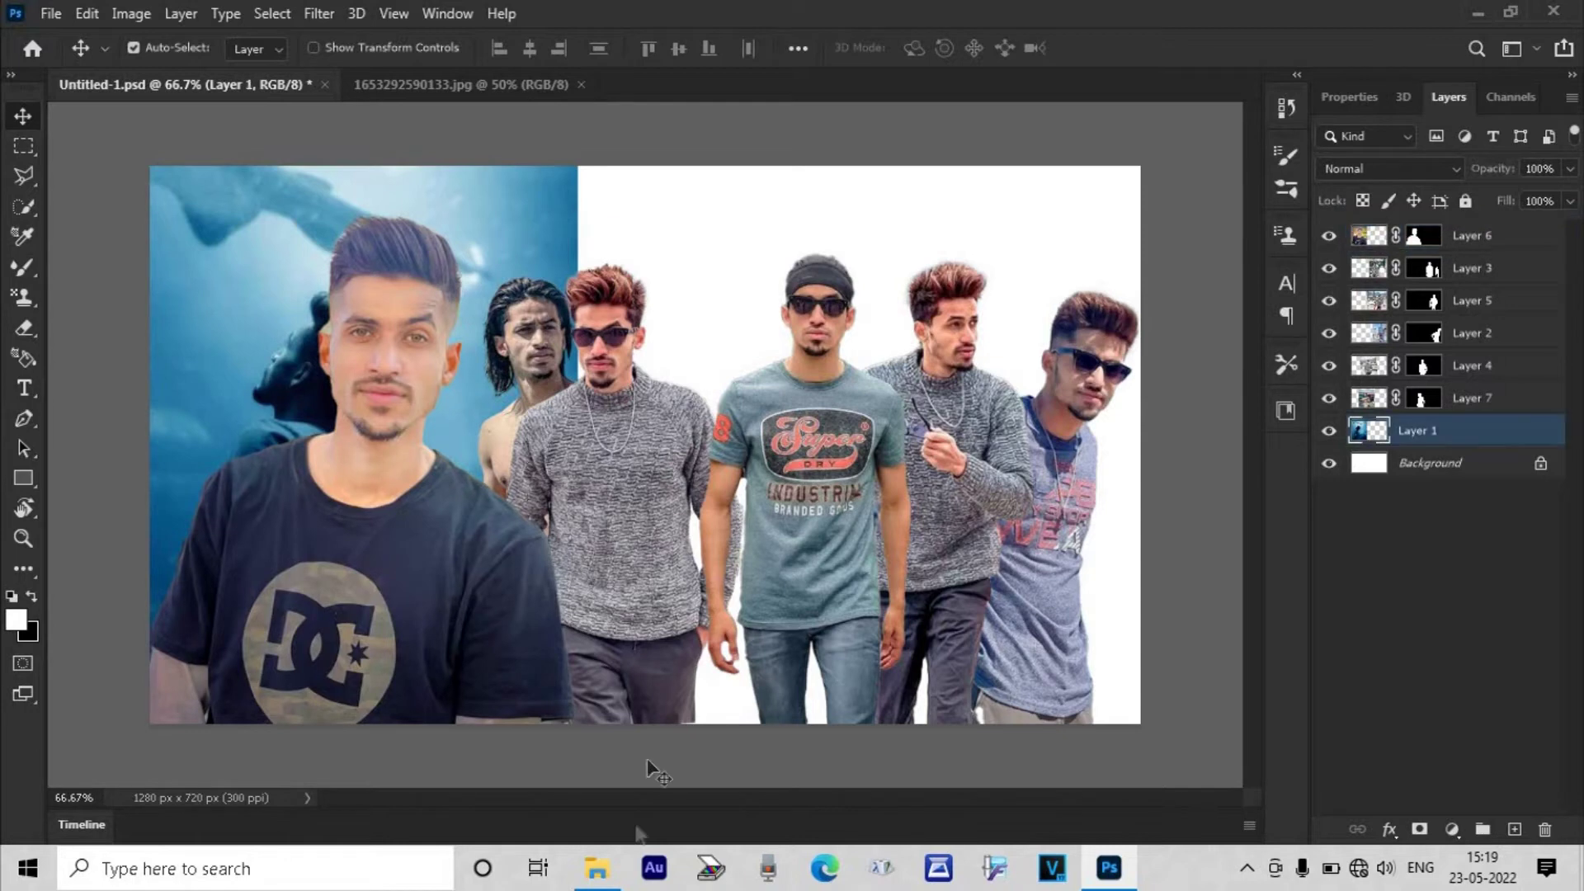
- Switch to File Explorer and browse the EDITING folder to open its CLOUDS BUNDLE folder
click(596, 868)
click(986, 381)
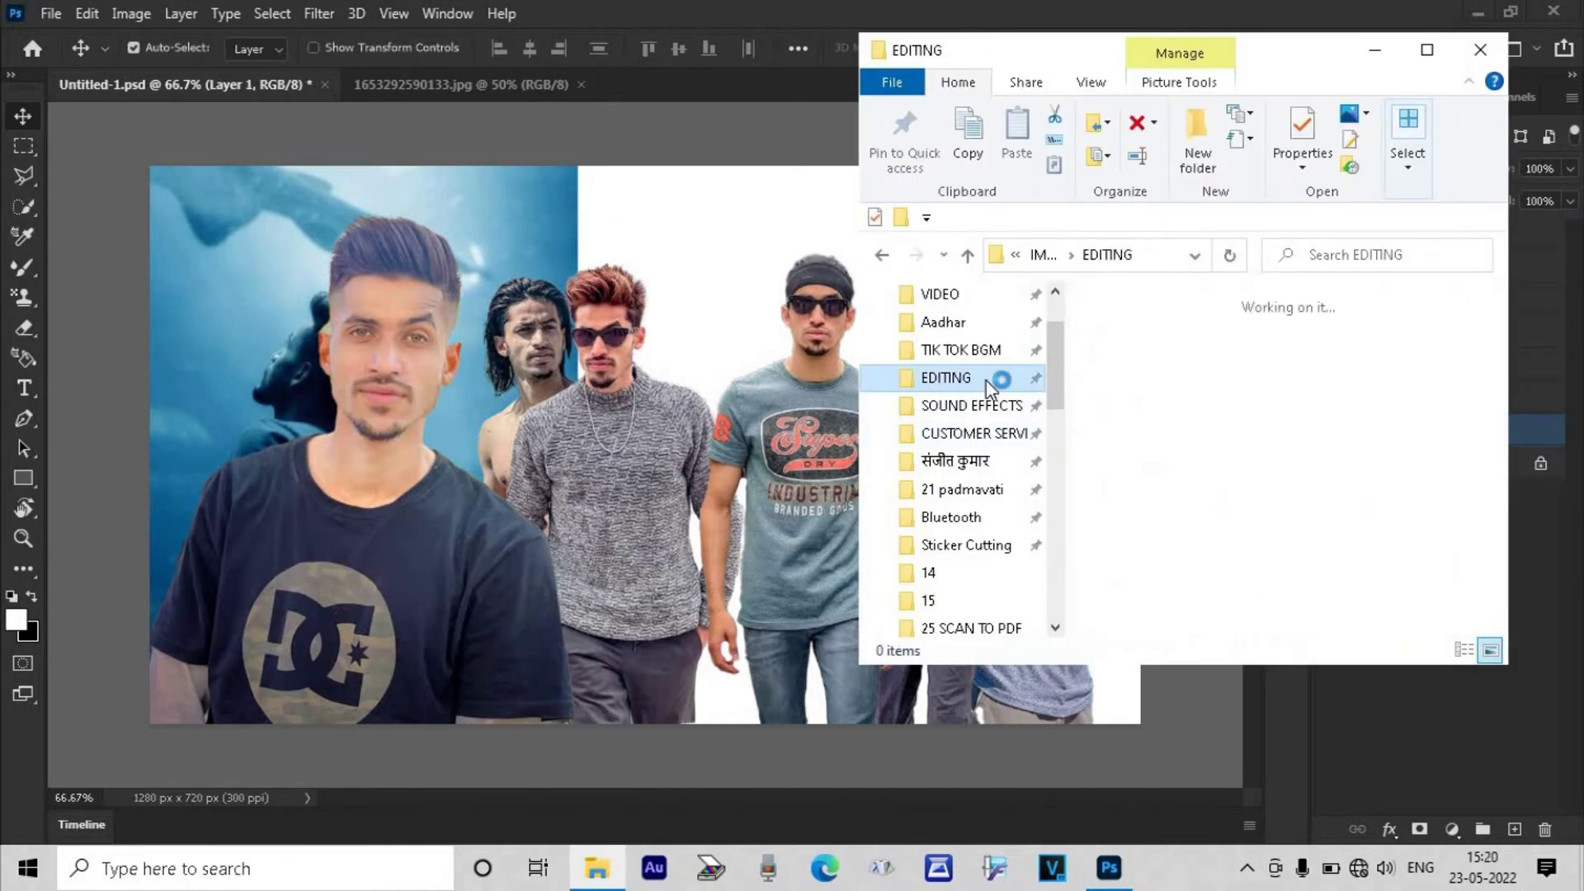
double_click(1248, 304)
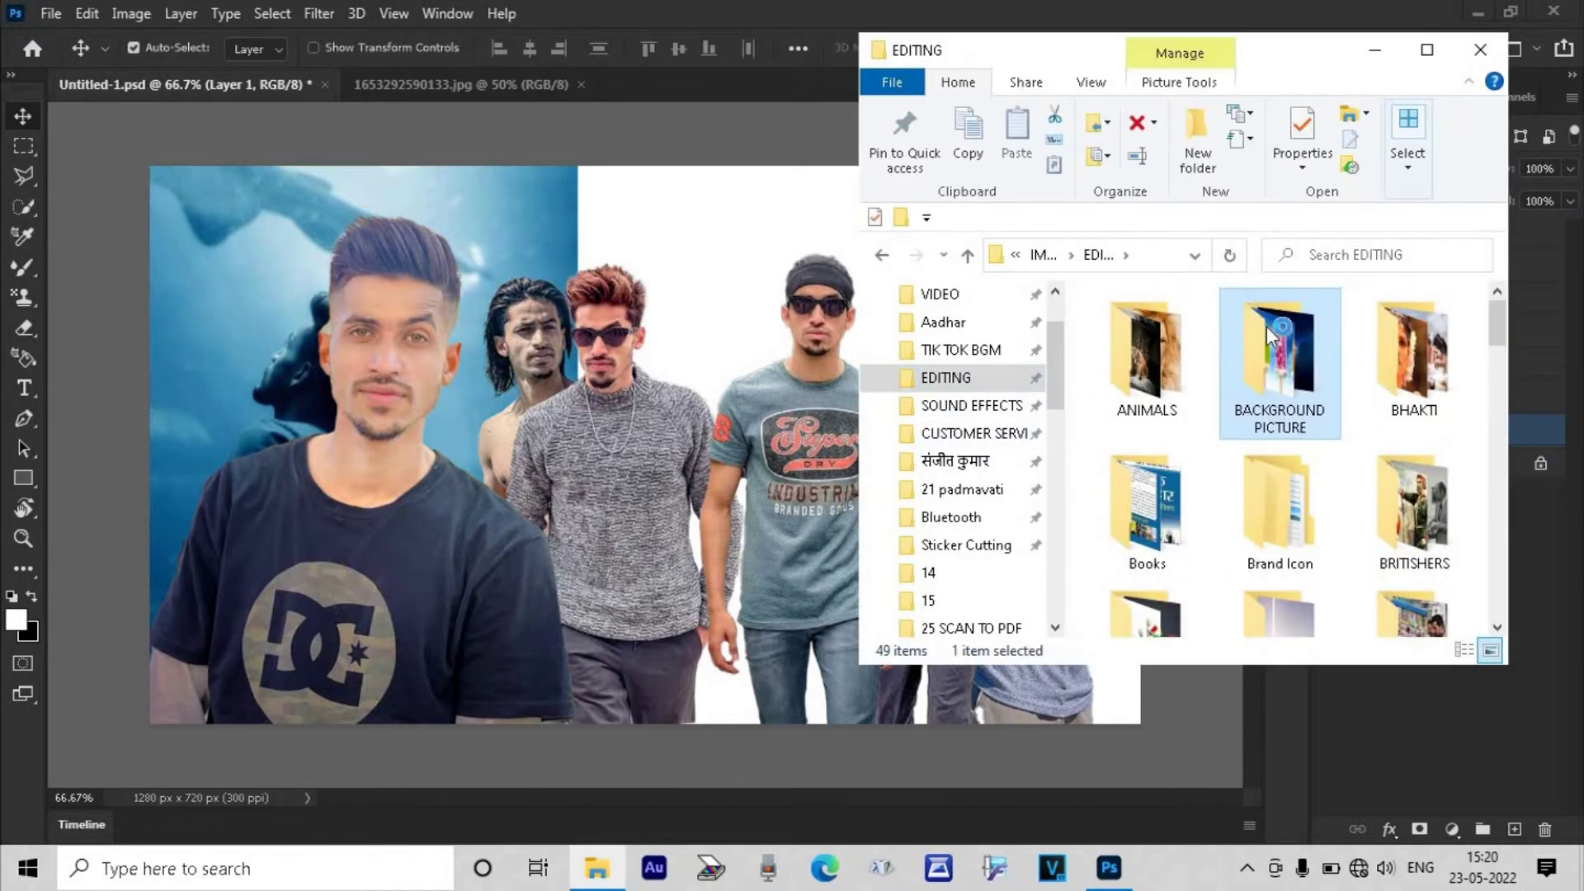
key(alt+Left)
key(Down)
key(Down)
key(Down)
key(Down)
key(Down)
key(Down)
key(Right)
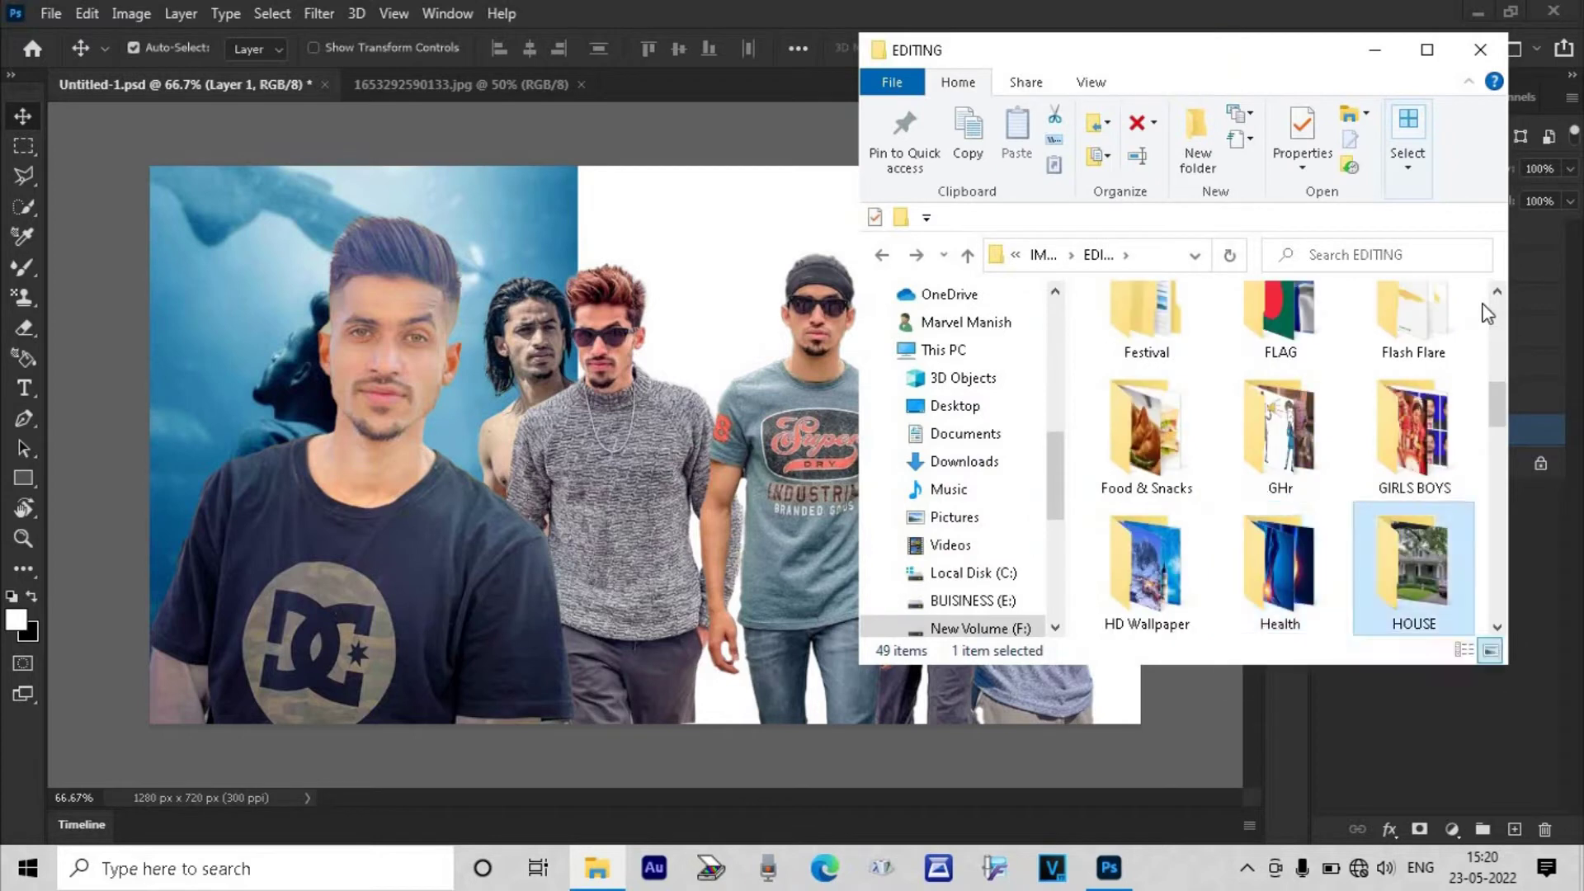
key(Right)
key(Return)
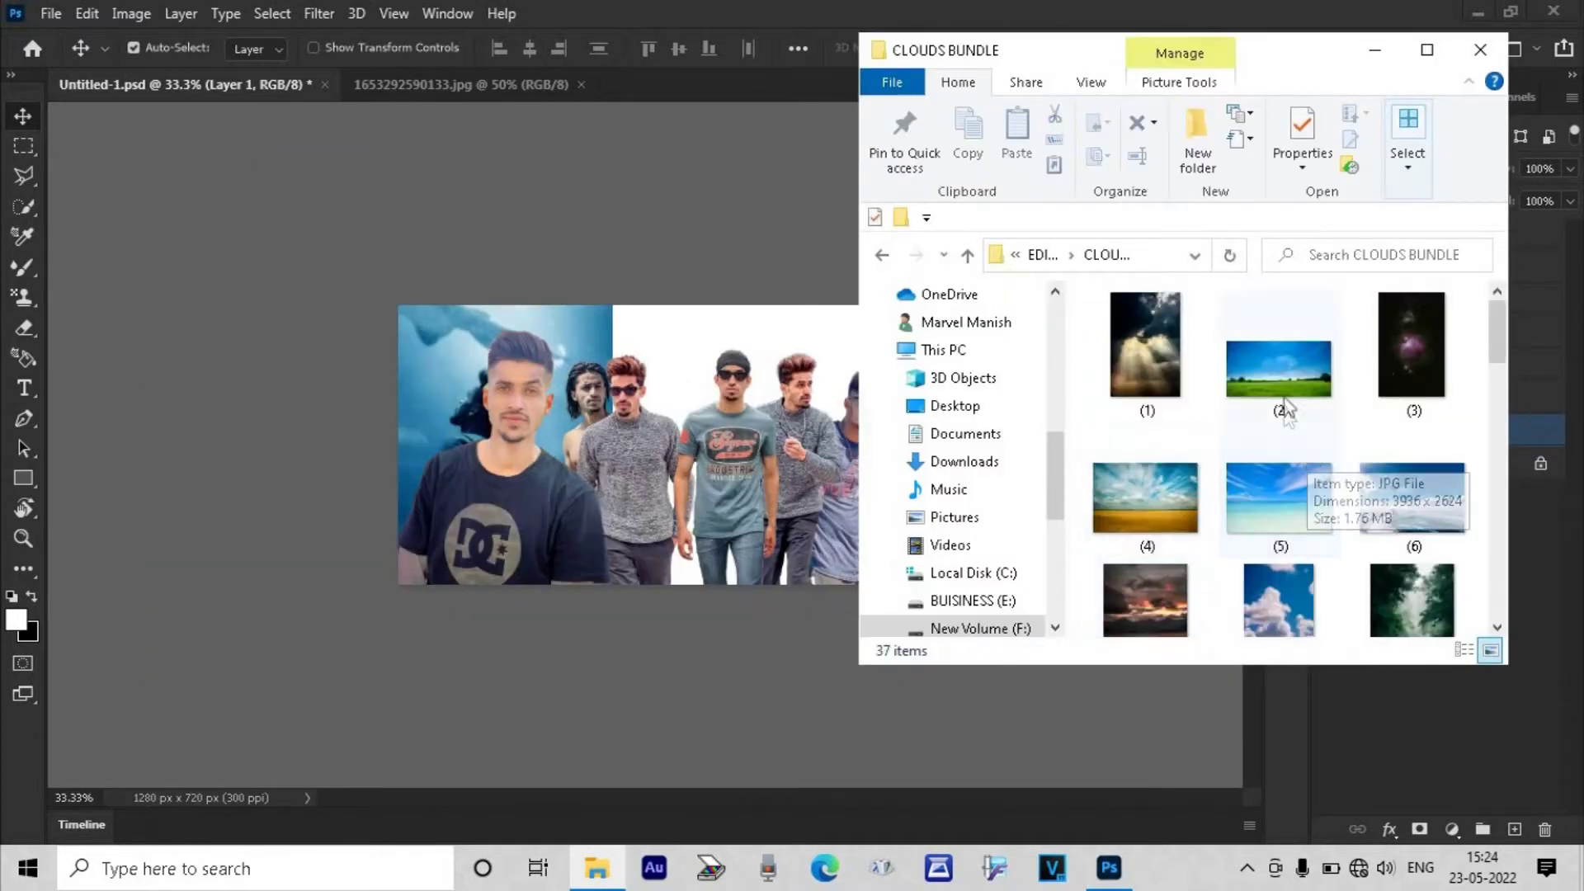
- Place the green field and blue sky image (2) as a full-canvas backdrop and order Layer 1 directly above it
drag(1279, 410, 799, 374)
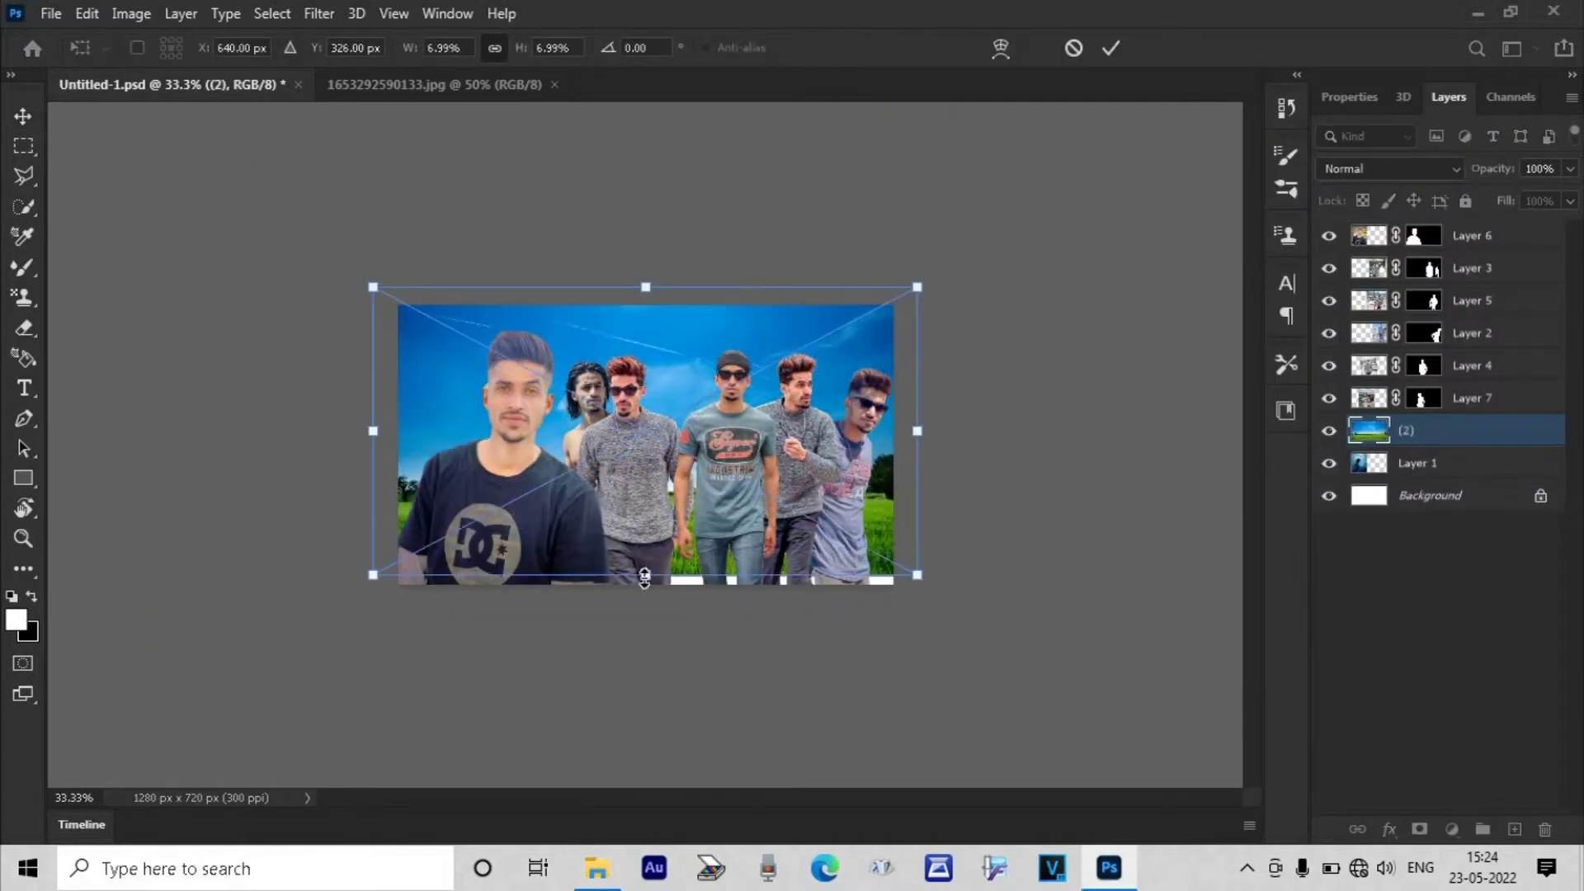
click(1110, 48)
drag(1457, 472, 1465, 431)
click(1452, 430)
- Hide the six cutout layers, then center the Layer 1 silhouette photo over the sky in Soft Light blend mode
drag(1328, 397, 1329, 236)
drag(536, 363, 701, 392)
click(1447, 167)
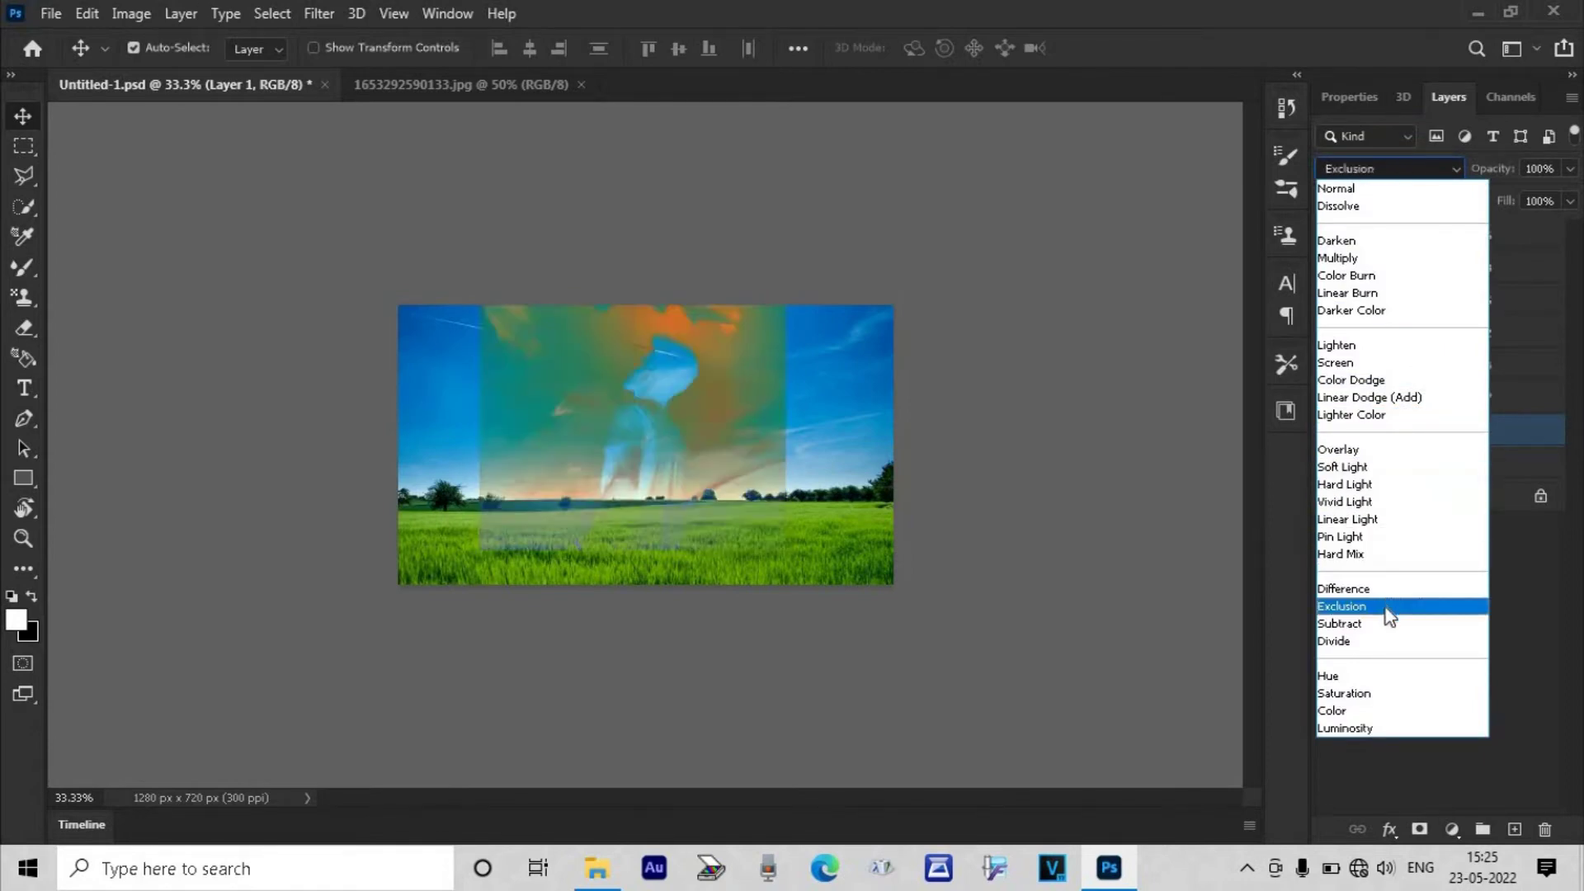
click(1344, 466)
- Erase the hard edges and lower part of Layer 1 around the silhouette with a soft 259 px Eraser at 2% flow
key(ctrl+plus)
key(ctrl+plus)
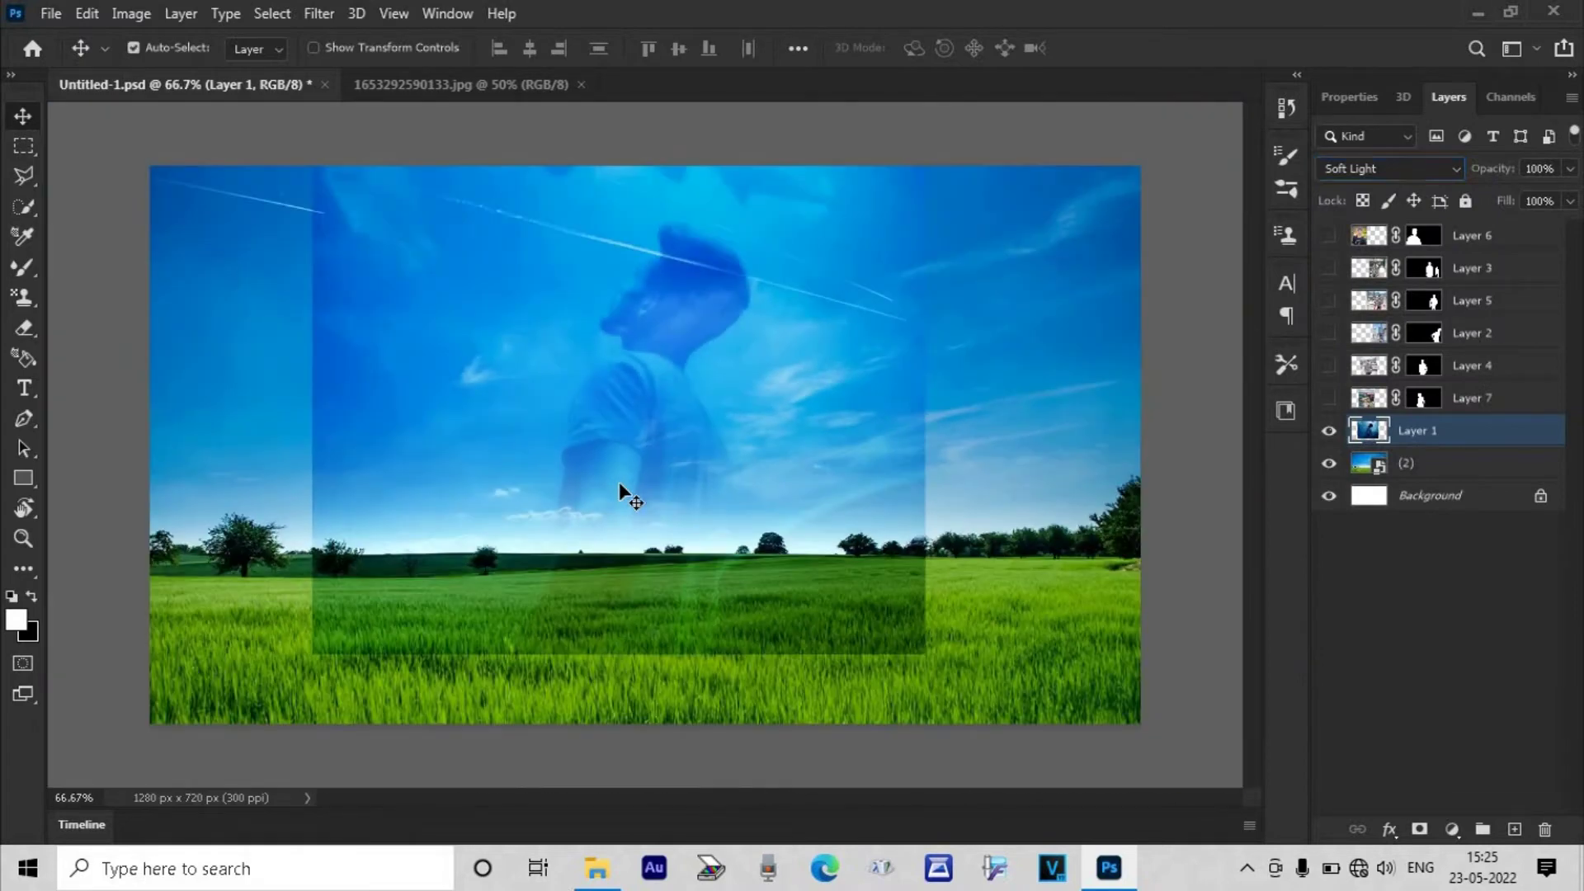
key(e)
right_click(618, 482)
mouse_move(961, 396)
mouse_down()
mouse_move(955, 453)
mouse_move(891, 598)
mouse_move(569, 642)
mouse_move(355, 346)
mouse_move(363, 289)
mouse_up()
mouse_move(867, 561)
mouse_down()
mouse_move(726, 615)
mouse_move(512, 631)
mouse_up()
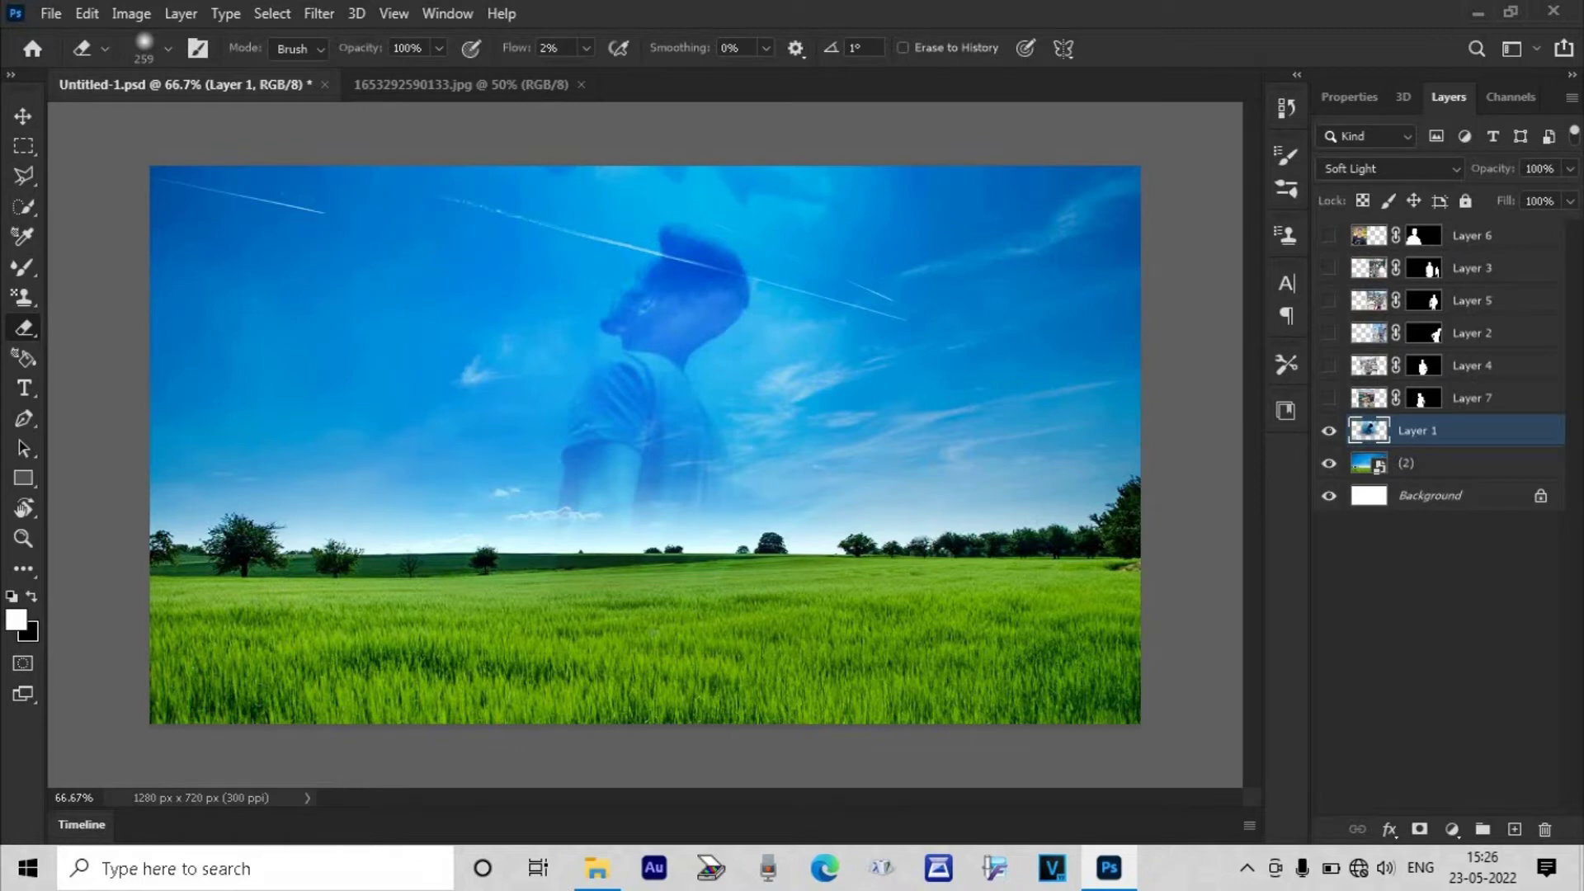
- Adjust the tonal range of the Layer 1 silhouette with Levels
key(ctrl+l)
mouse_move(1312, 571)
mouse_down()
mouse_move(1107, 573)
mouse_move(1285, 569)
mouse_up()
click(1381, 393)
key(e)
- Show Layers 7, 4 and 2 and spread their cut-out figures across the scene
click(1329, 399)
key(v)
drag(569, 453, 680, 437)
click(1326, 367)
drag(566, 437, 360, 437)
drag(644, 462, 530, 463)
click(1329, 336)
drag(1049, 368, 887, 366)
- Show Layers 5, 3 and 6 and group their figures, placing the large Layer 6 man in front of Layer 7
click(1329, 303)
drag(982, 450, 788, 450)
click(1329, 268)
click(1329, 235)
drag(325, 462, 359, 463)
drag(338, 554, 421, 555)
- Select the dark T-shirt on Layer 6 with Quick Selection and set its saturation to +51
key(w)
drag(538, 623, 229, 625)
key(ctrl+u)
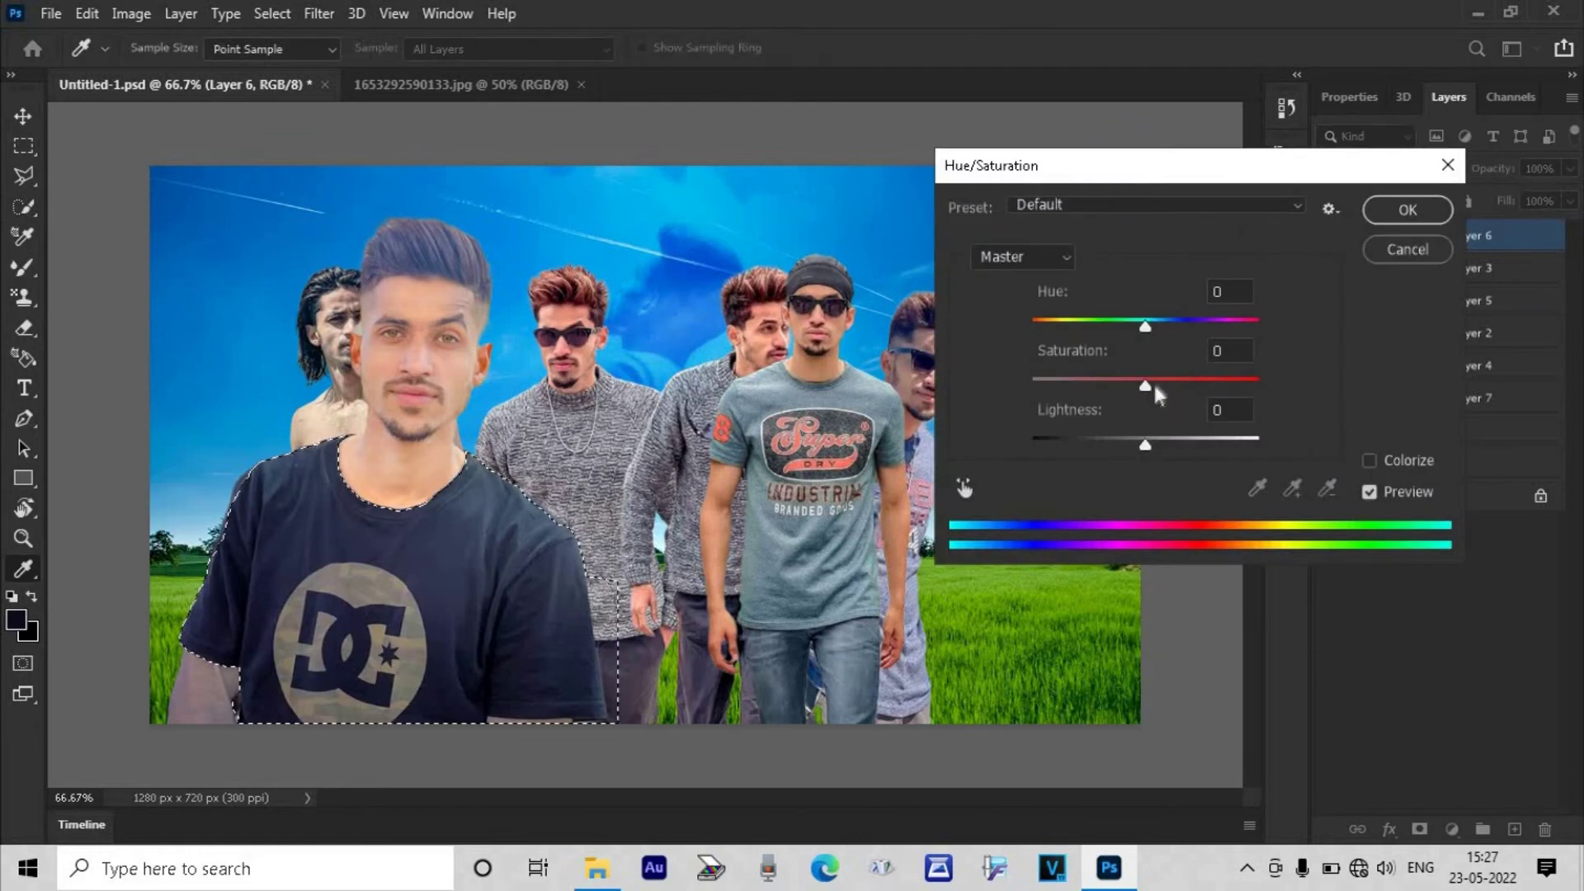
drag(1145, 383, 1224, 379)
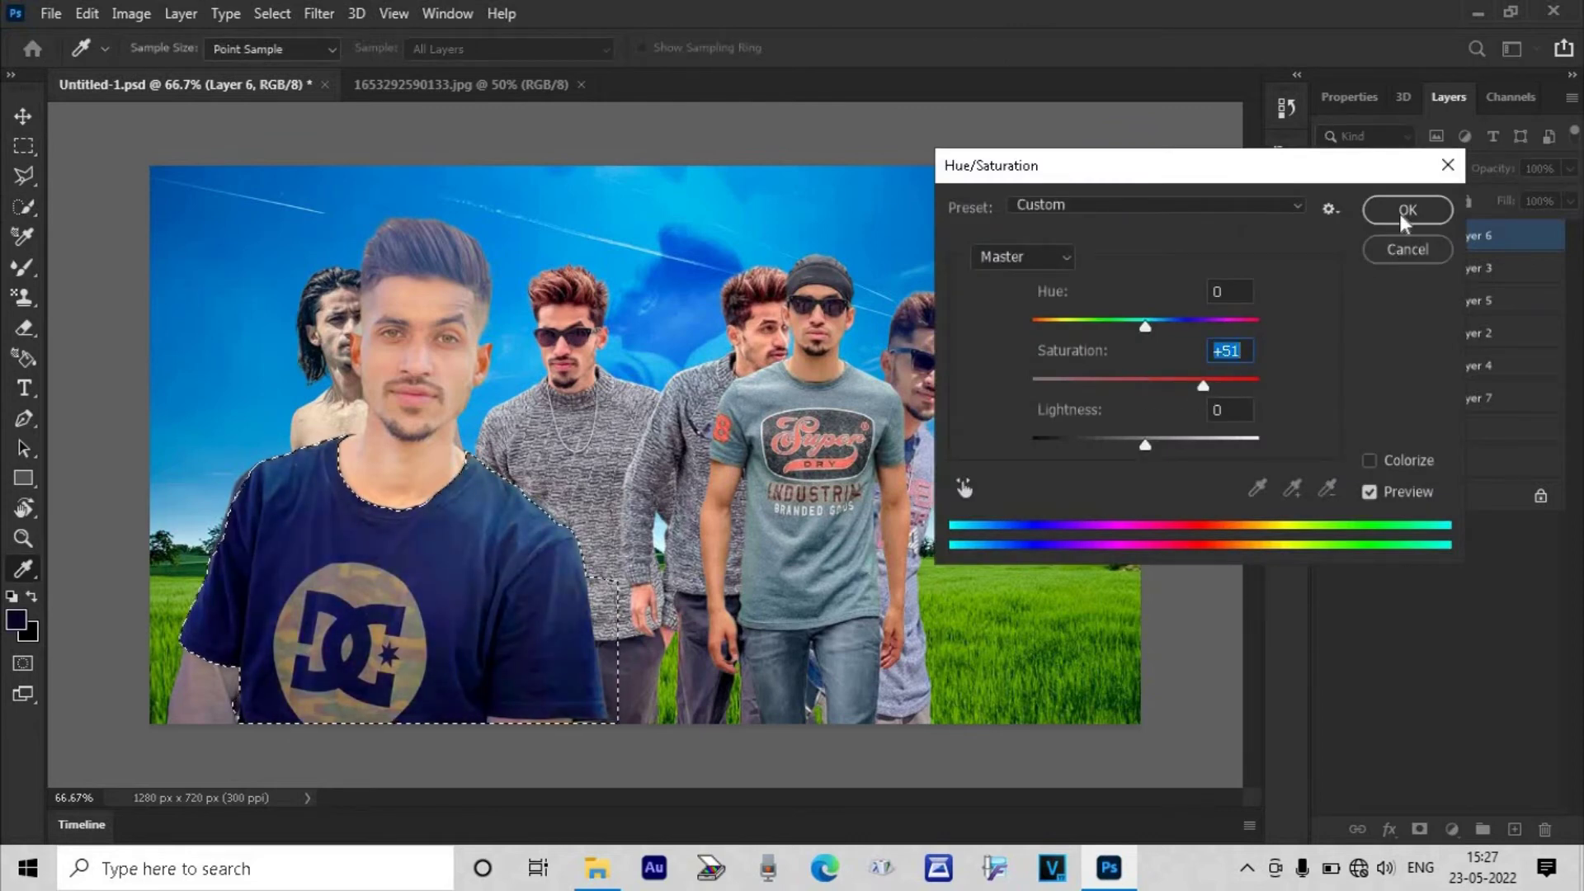
click(1408, 210)
- Select the hair on Layer 6, raise its saturation slightly and clear the selection
drag(425, 256, 378, 284)
key(ctrl+u)
drag(1145, 385, 1165, 386)
key(Return)
key(ctrl+d)
- Select the face and neck on Layer 6, boost their saturation slightly and deselect
drag(436, 345, 407, 470)
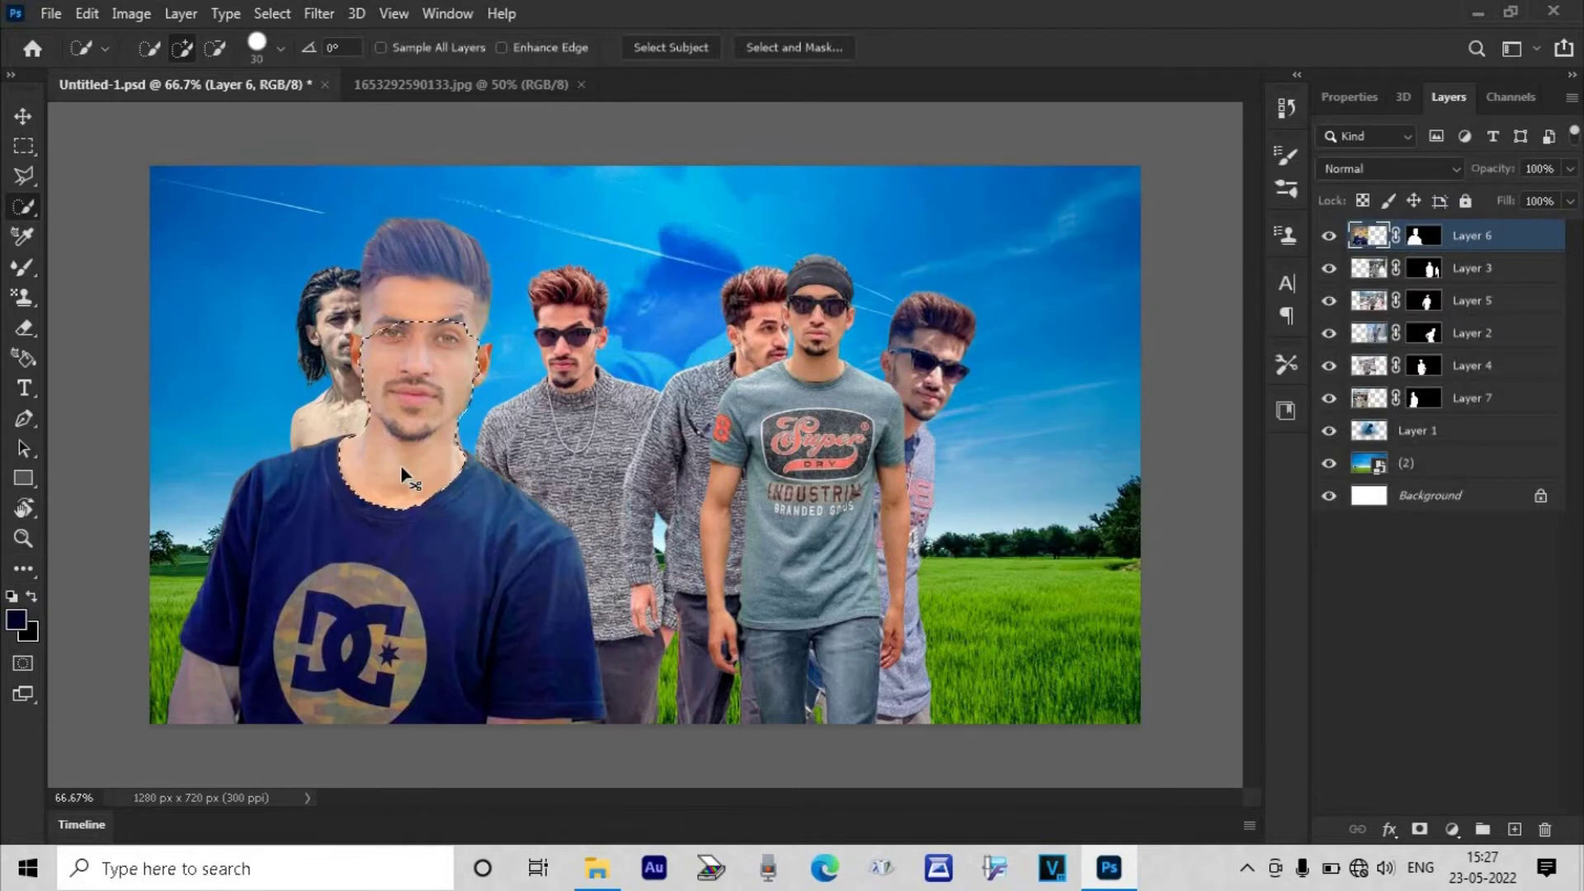
key(ctrl+u)
drag(1143, 384, 1159, 384)
click(1398, 213)
key(ctrl+d)
drag(412, 237, 475, 272)
key(ctrl+u)
mouse_move(1144, 444)
mouse_down()
mouse_move(1130, 444)
mouse_move(1143, 444)
mouse_up()
drag(1145, 385, 1224, 388)
click(1408, 249)
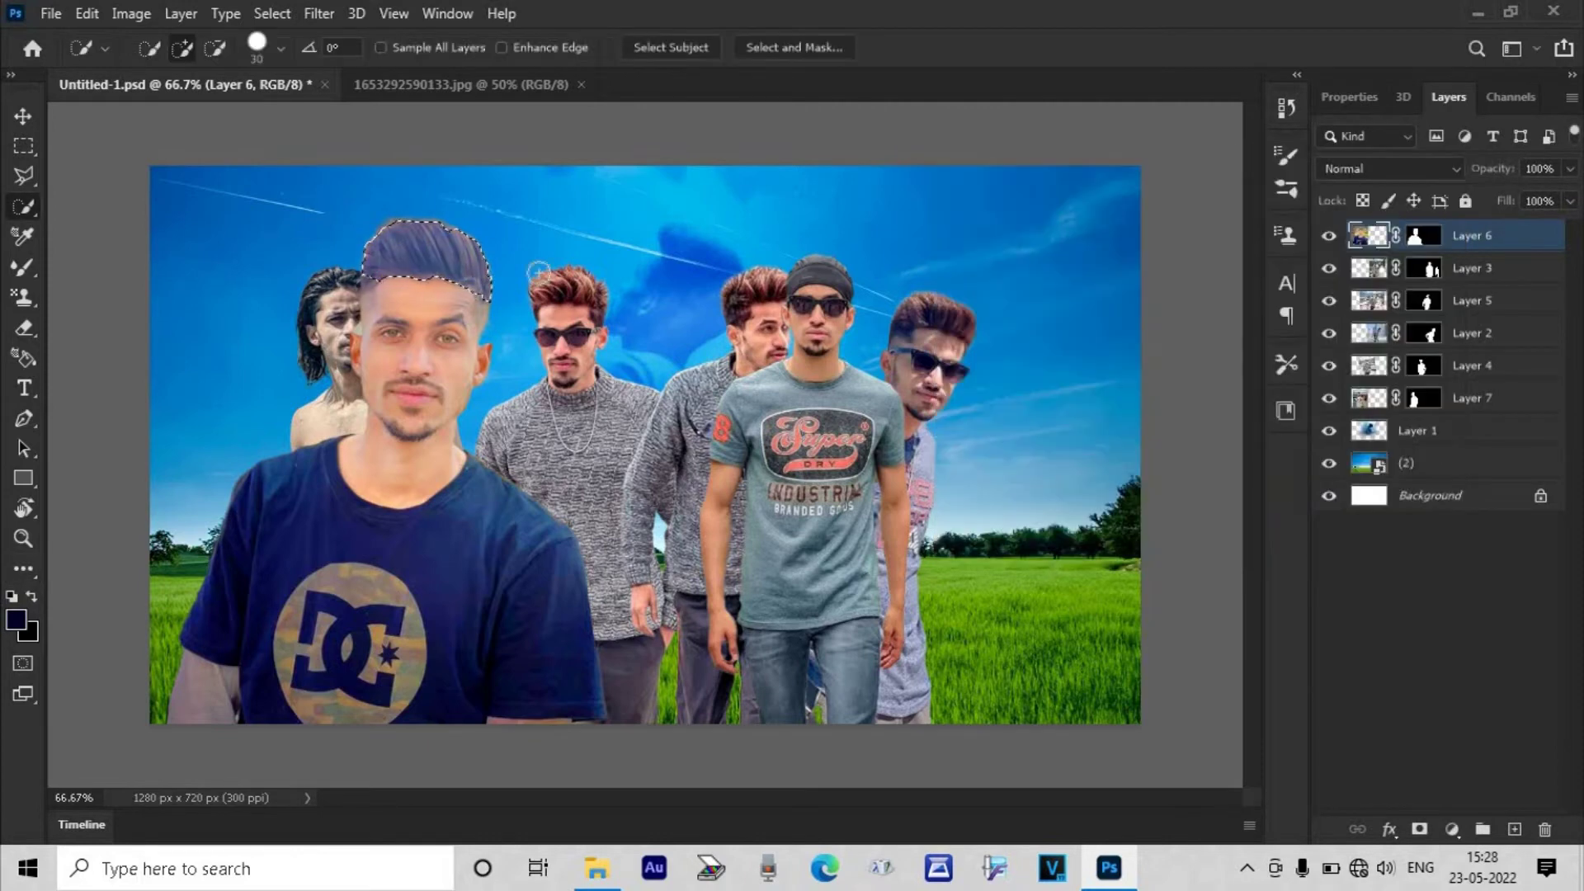
- Spread the men out: Layer 6 further left, Layer 7 beside him, Layer 3 further right and Layer 4 at the right edge
key(v)
drag(376, 536, 335, 532)
click(627, 524)
drag(782, 513, 858, 510)
drag(456, 438, 645, 452)
mouse_move(577, 437)
mouse_down()
mouse_move(1033, 427)
mouse_move(572, 419)
mouse_up()
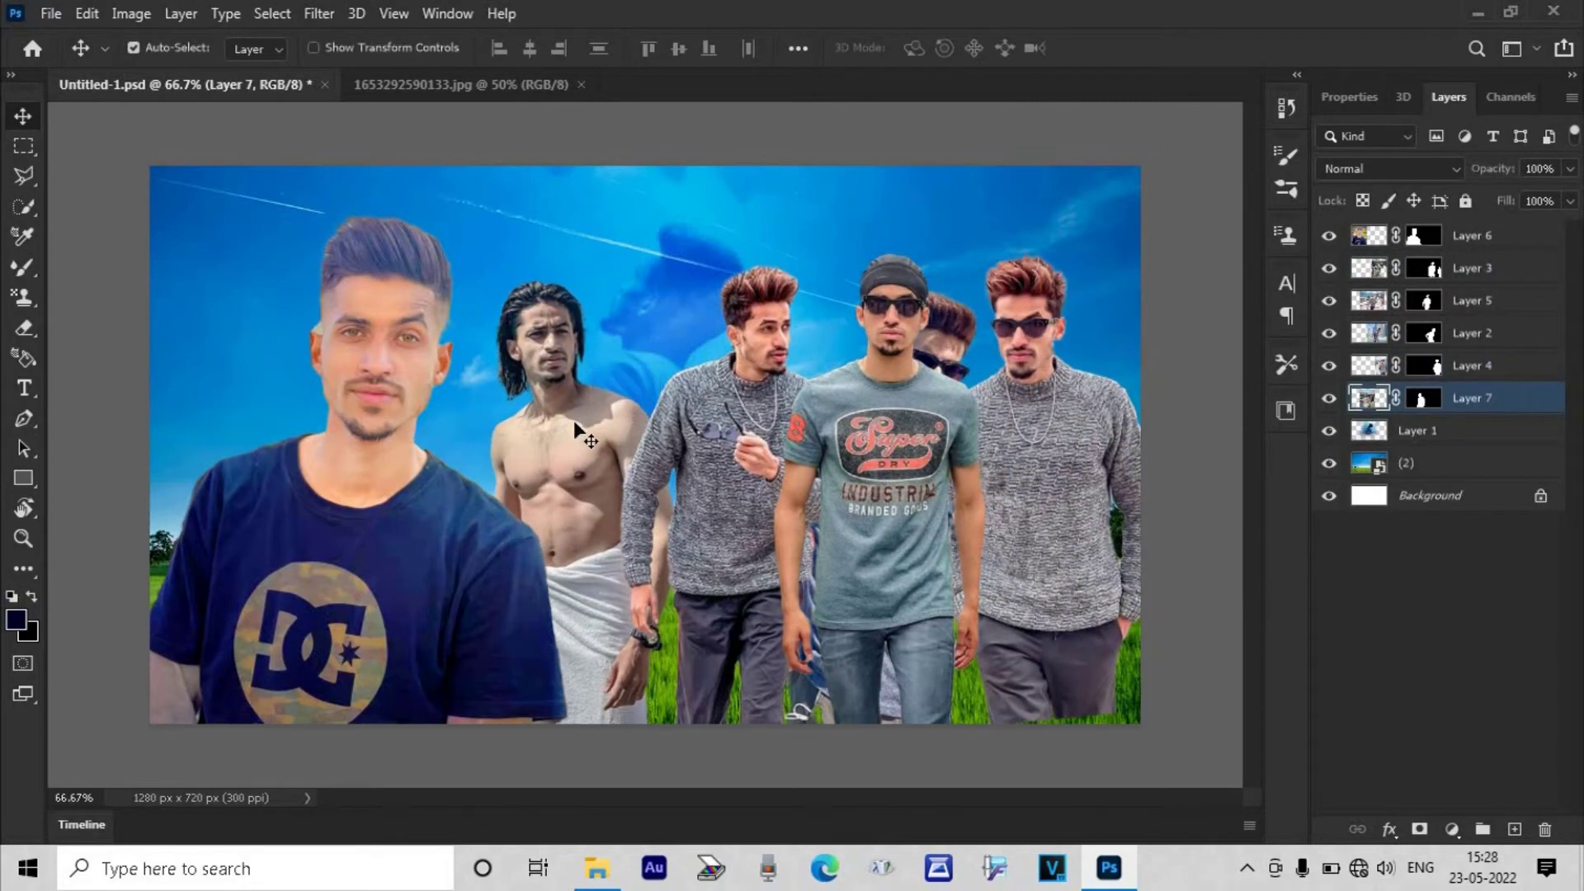
- Enlarge the Layer 6 man at the left side of the canvas
click(377, 465)
key(ctrl+t)
drag(121, 151, 87, 110)
key(Return)
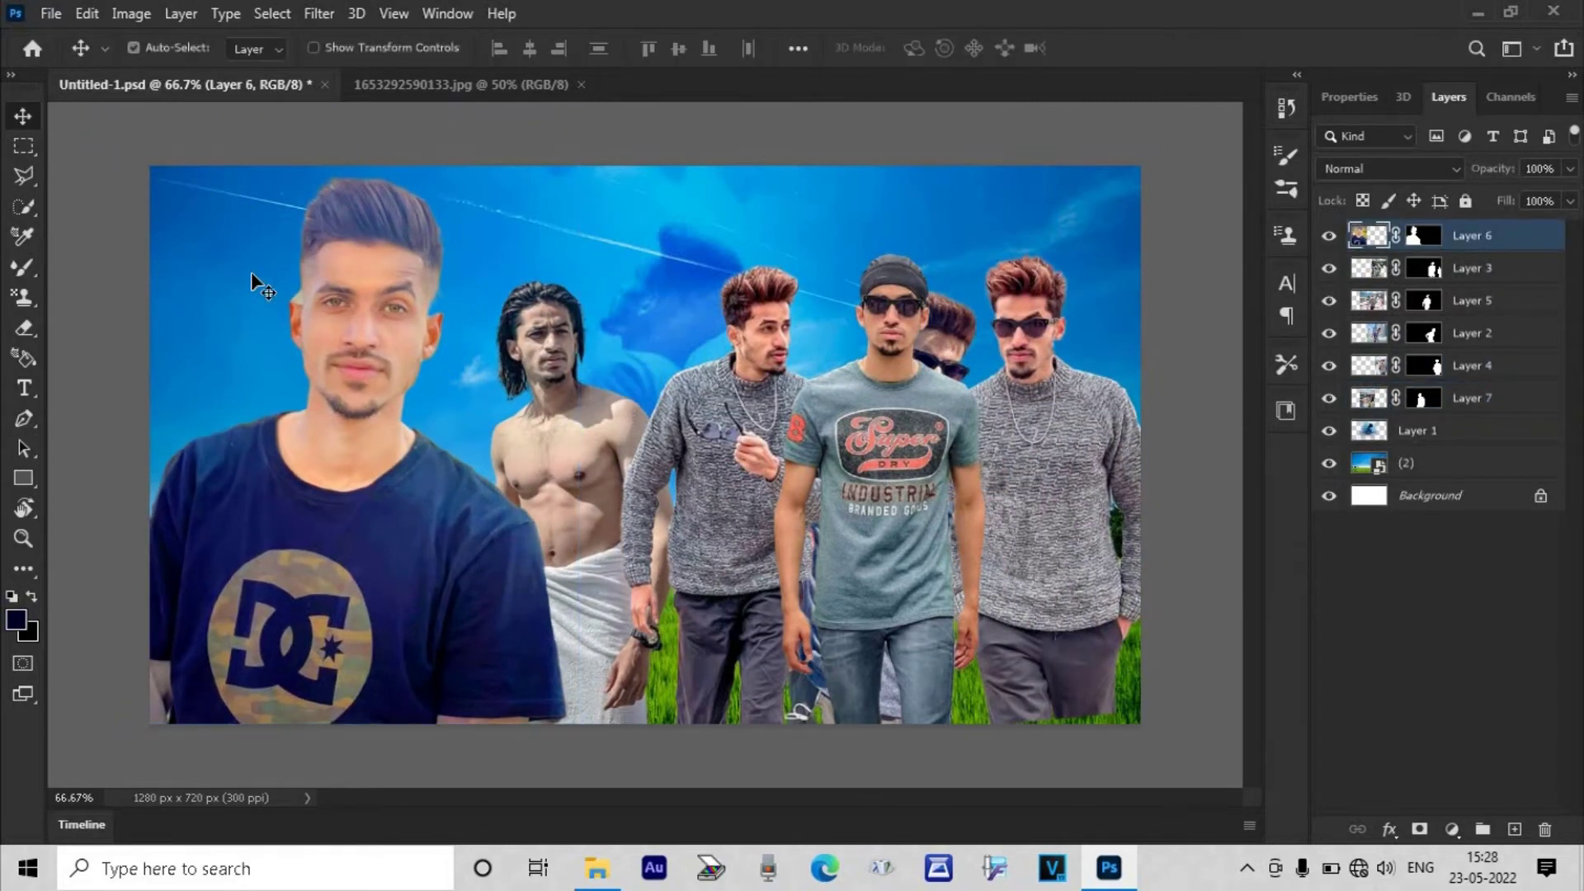
- Erase the leftover background fringe above the Layer 6 man's ear with a hard 10 px Eraser at 100% hardness
key(ctrl+minus)
key(ctrl+plus)
key(ctrl+plus)
key(ctrl+plus)
key(ctrl+plus)
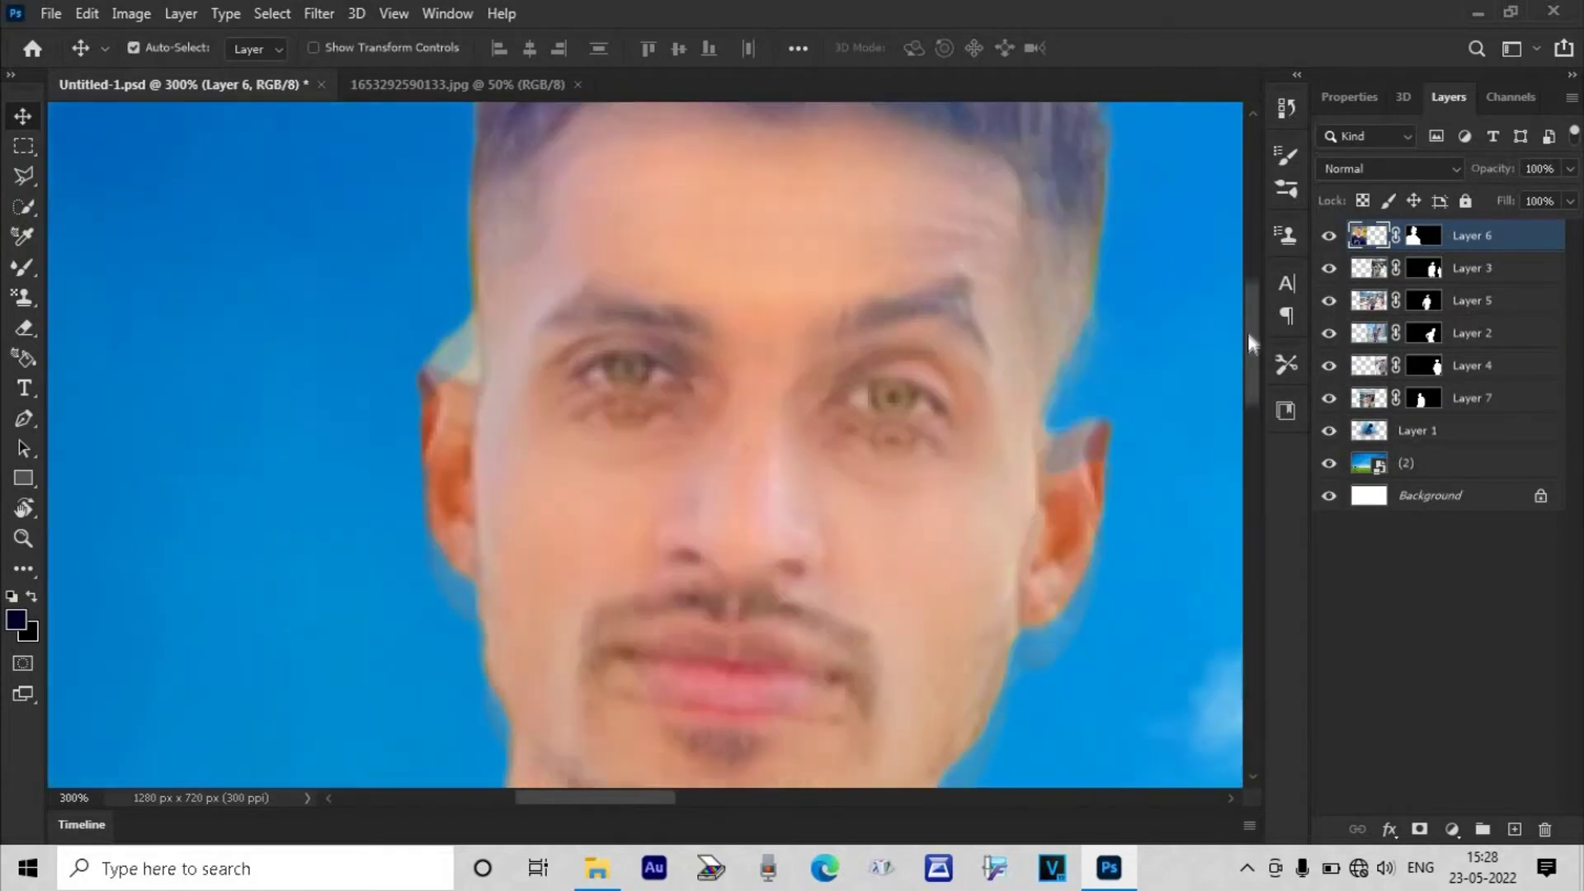
drag(1249, 334, 1249, 326)
key(e)
right_click(406, 321)
drag(570, 453, 782, 447)
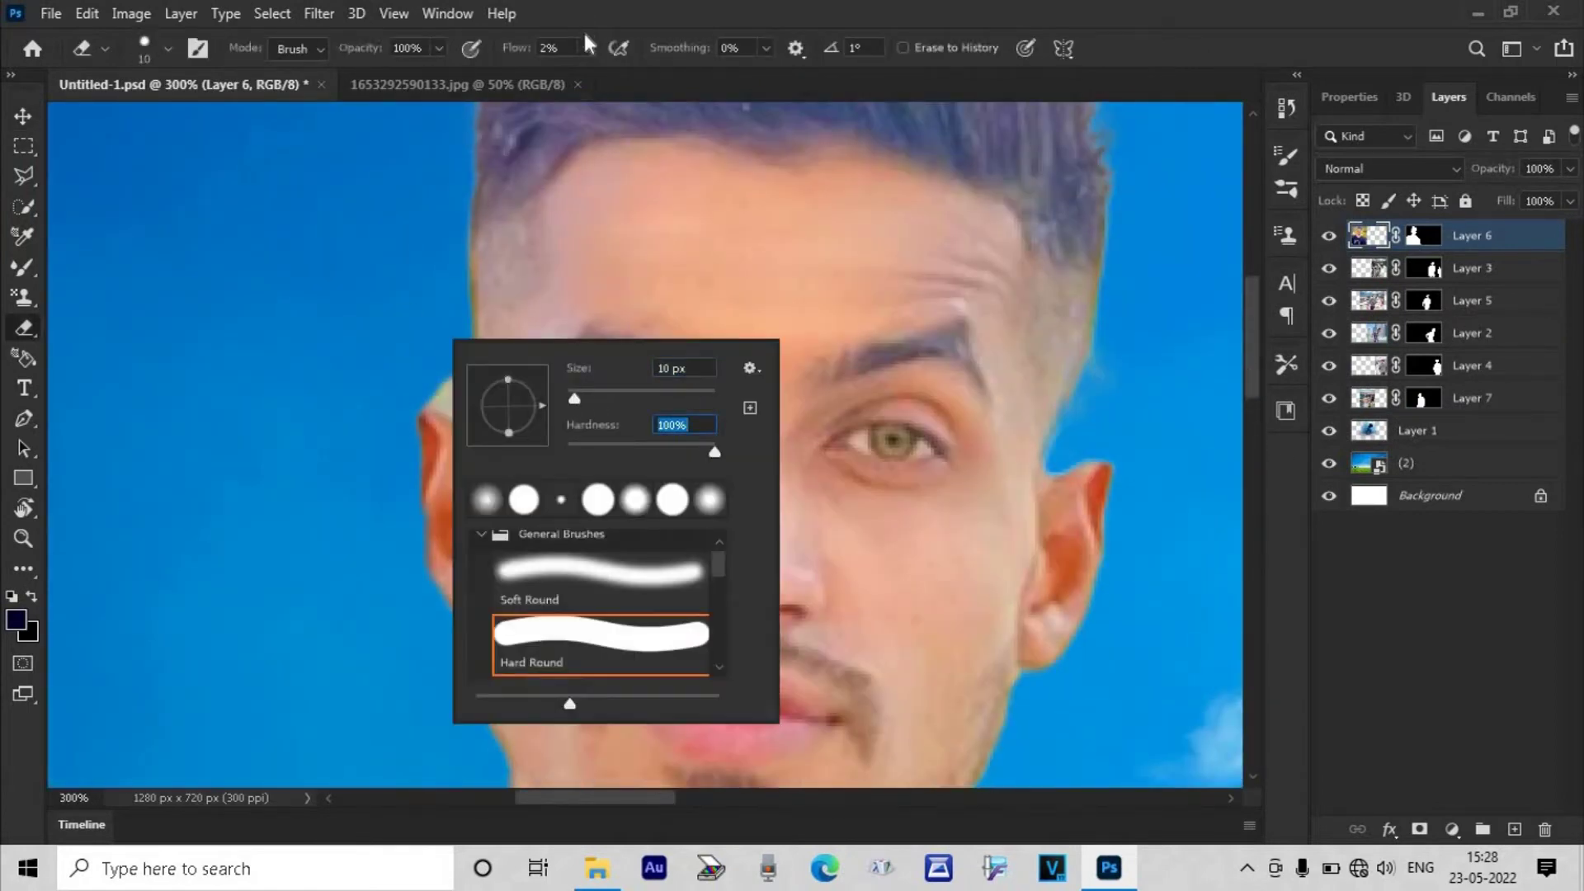
drag(586, 48, 786, 102)
mouse_move(450, 354)
mouse_down()
mouse_move(459, 389)
mouse_move(405, 414)
mouse_move(452, 407)
mouse_up()
key(ctrl+0)
- Move Layer 5 below Layer 7 in the layer order and shift its figure slightly left
key(v)
drag(1510, 302, 1515, 411)
drag(730, 378, 695, 379)
- Scale up the bare-chested man on Layer 7 next to the large front man
click(581, 425)
key(ctrl+t)
mouse_move(582, 425)
mouse_down()
mouse_move(548, 419)
mouse_move(571, 432)
mouse_up()
key(Return)
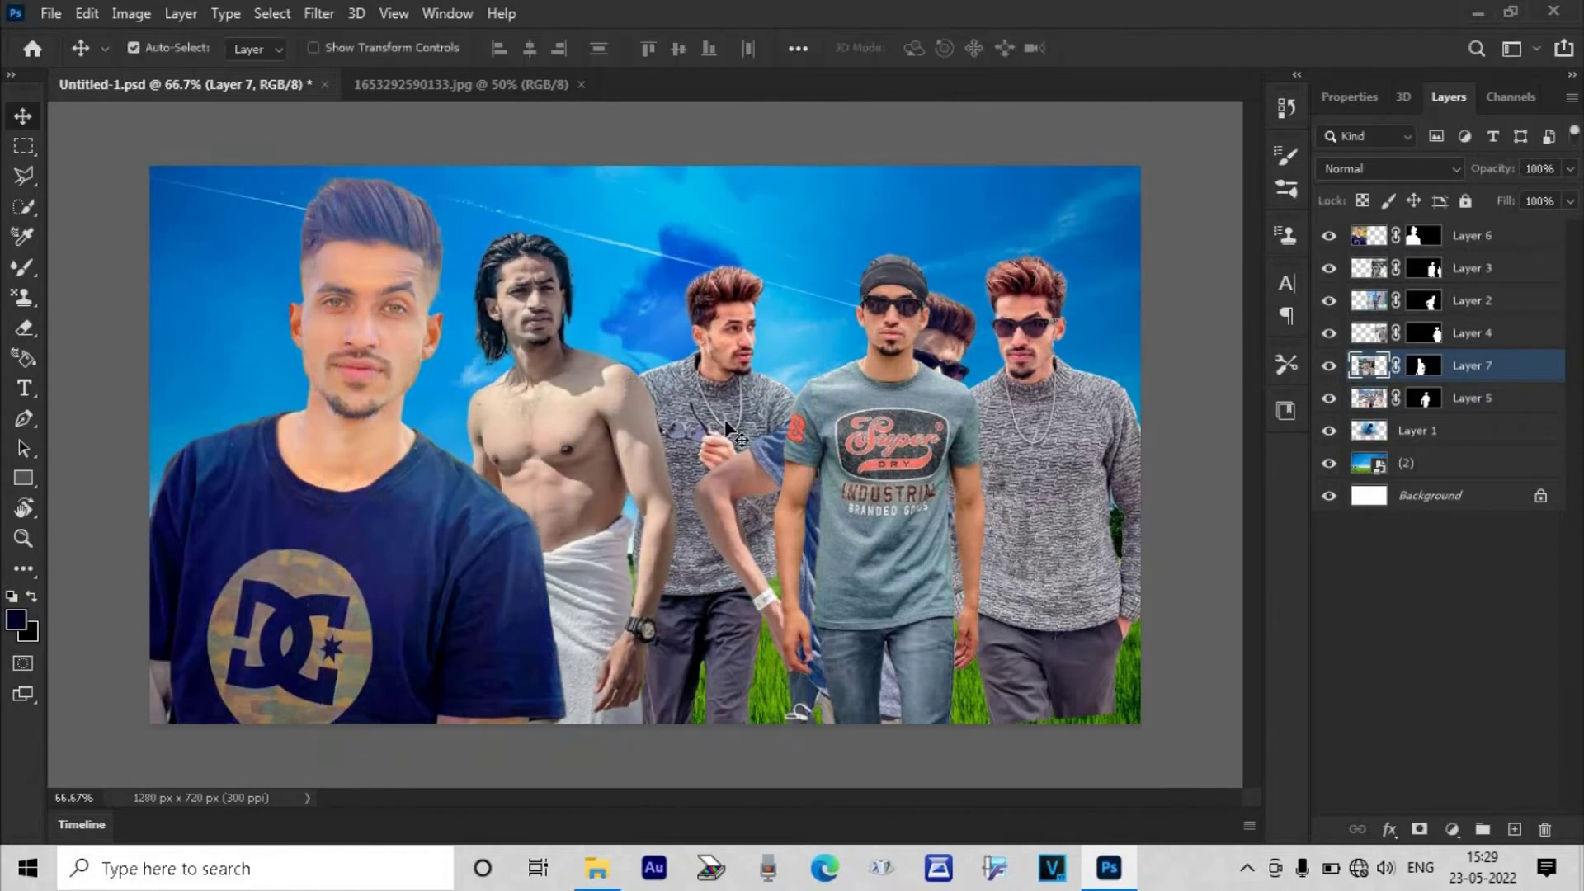
- Scale the Layer 5 man in the grey sweater down slightly
click(725, 428)
key(ctrl+t)
drag(1024, 473, 1014, 478)
key(Return)
- Shift the Layer 2 man to the right canvas edge and move Layer 3 directly above Layer 1
click(908, 422)
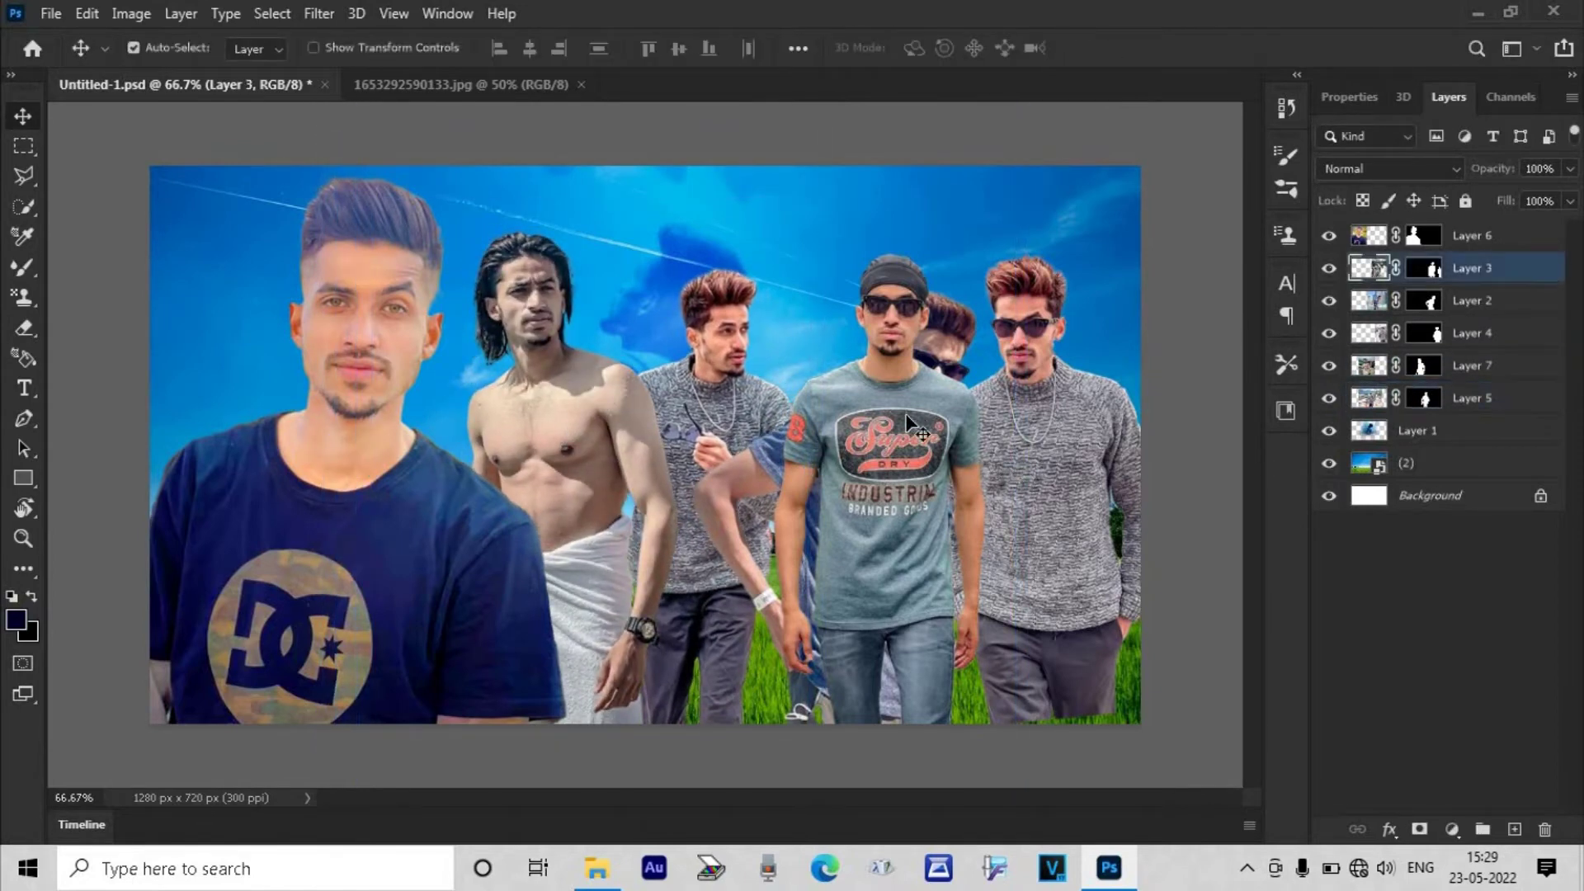
drag(1513, 269, 1516, 348)
drag(921, 494, 1152, 438)
drag(1520, 333, 1513, 406)
- Scale down the Layer 3 man in the green T-shirt and place him just right of the Layer 5 man
drag(846, 433, 809, 433)
key(ctrl+t)
drag(910, 161, 911, 223)
drag(840, 417, 819, 417)
key(Return)
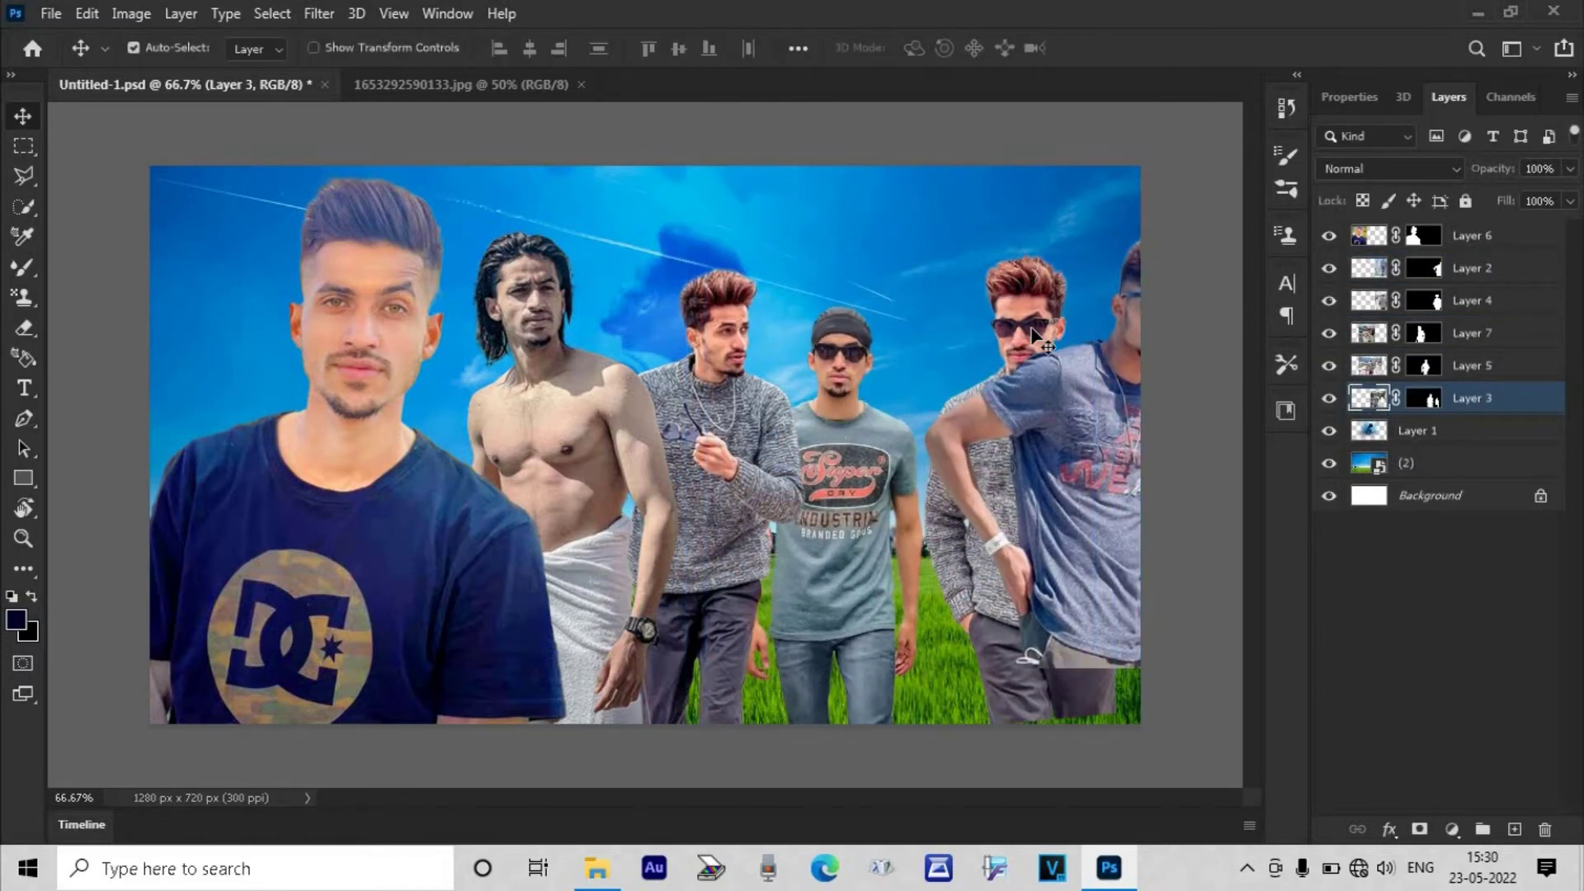
- Move Layer 2 directly above Layer 1, scale it to 72.87% and position its man near the lower right canvas edge
click(1062, 394)
drag(1512, 275, 1509, 409)
key(ctrl+t)
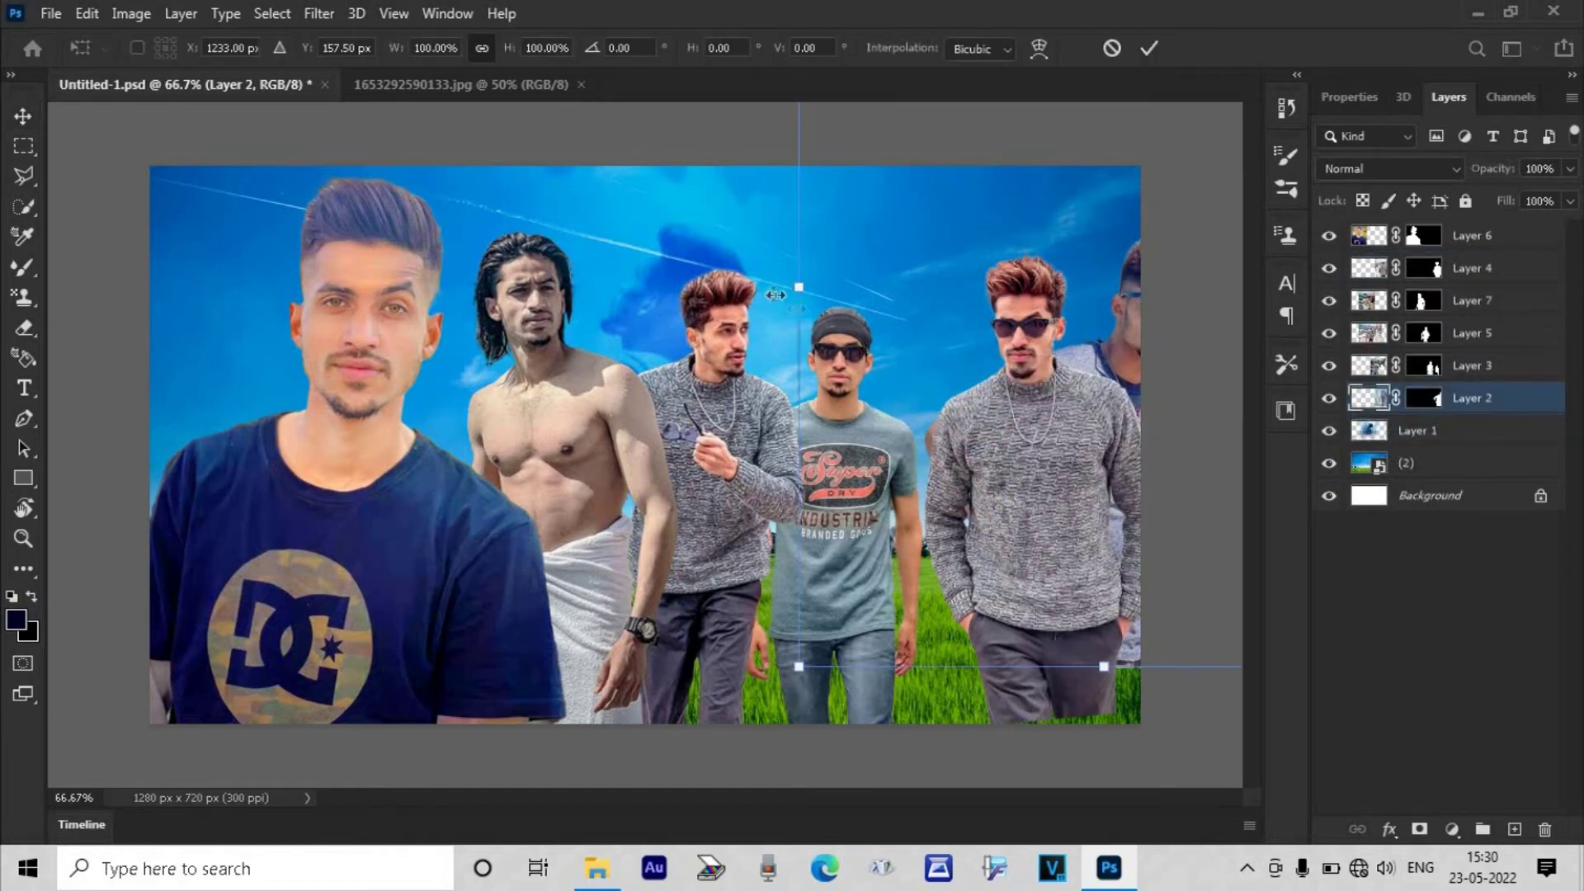
drag(799, 287, 964, 287)
drag(1164, 330, 1036, 493)
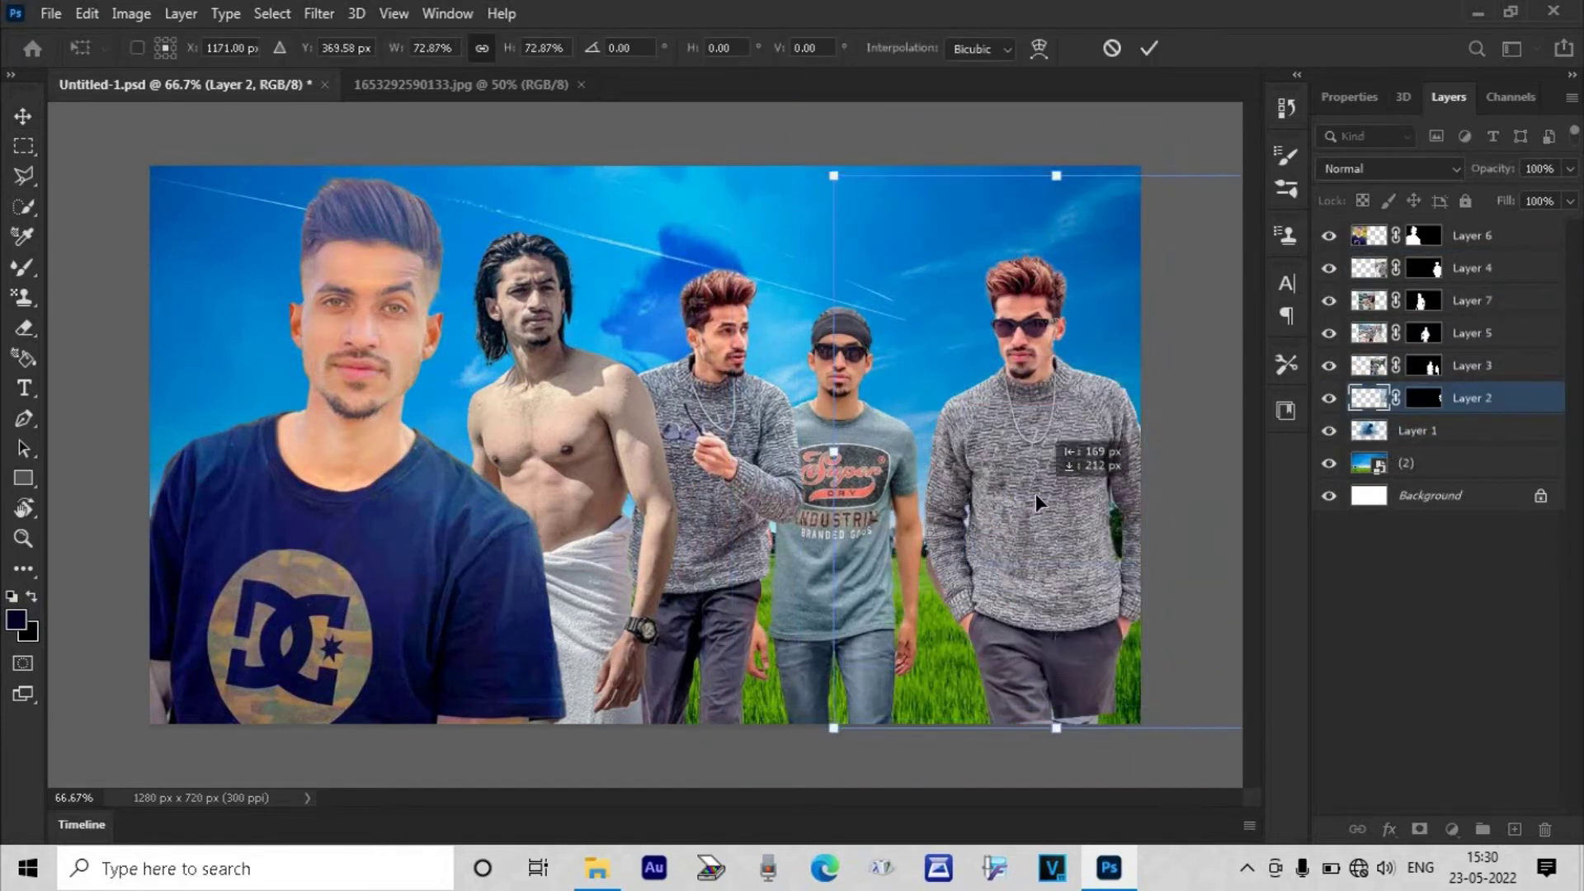
key(Return)
- Scale Layer 4 to 78.40%, place its man between the Layer 3 and Layer 2 men, and send it just above Layer 1
click(1038, 482)
key(ctrl+t)
drag(1045, 127, 1058, 255)
drag(1023, 506, 936, 516)
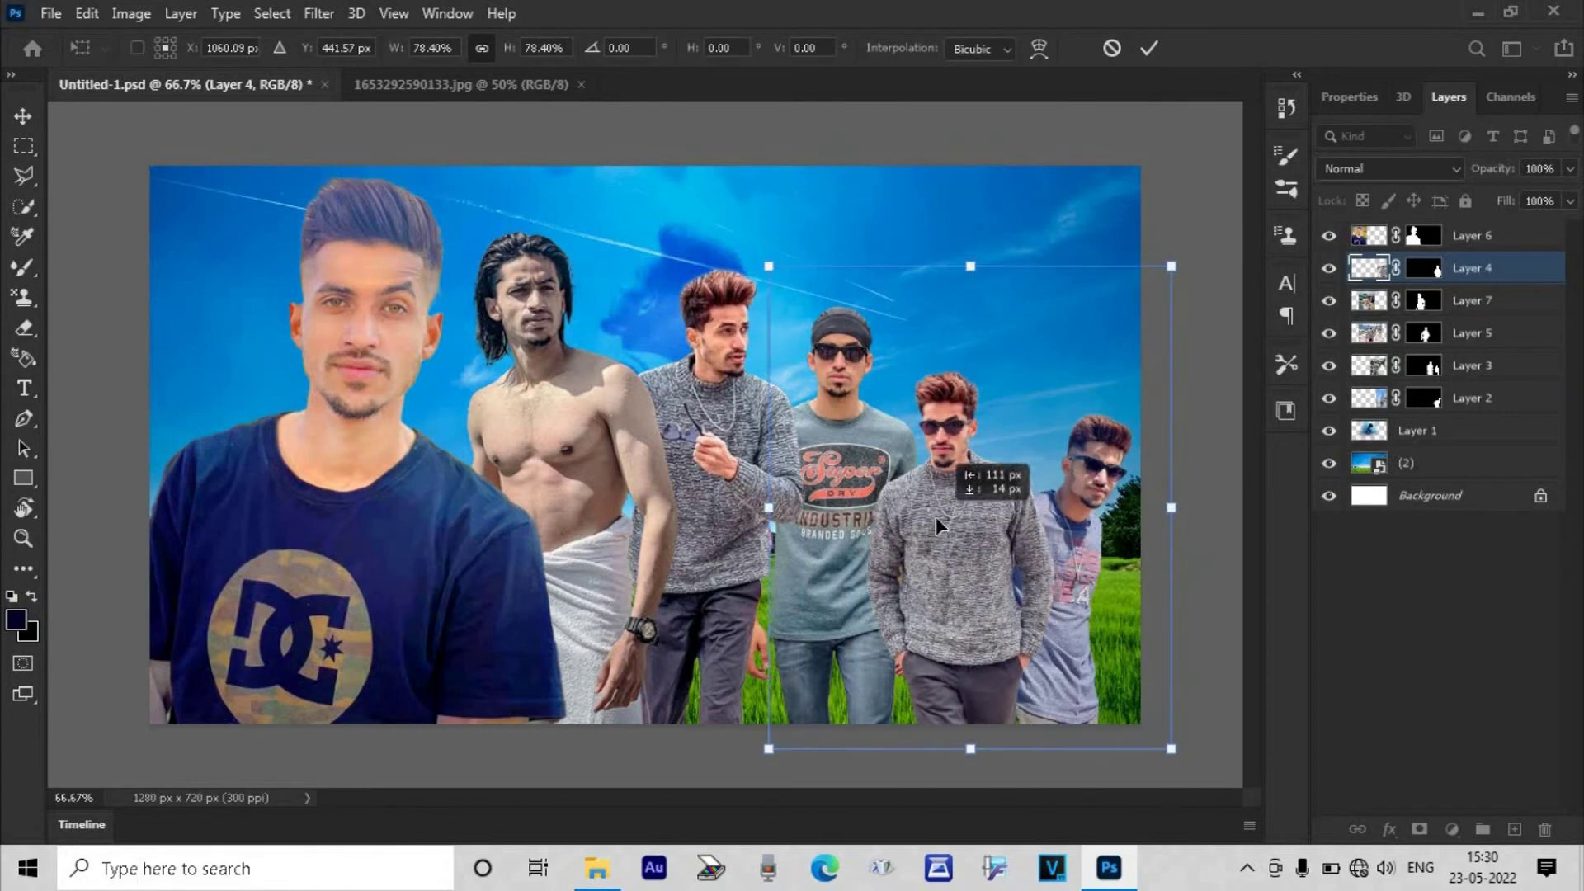
key(Return)
drag(1521, 277, 1519, 416)
- Nudge the Layer 4 man right so he stands closer behind the Layer 2 man
click(933, 491)
click(944, 492)
key(Right)
key(Right)
key(Right)
key(Right)
key(Right)
key(Right)
key(Right)
key(Right)
key(Right)
key(Right)
key(Right)
- Shift the Layer 7, 5, 3 and 4 men left to space the group evenly
mouse_move(524, 493)
mouse_down()
mouse_move(475, 493)
mouse_move(495, 488)
mouse_up()
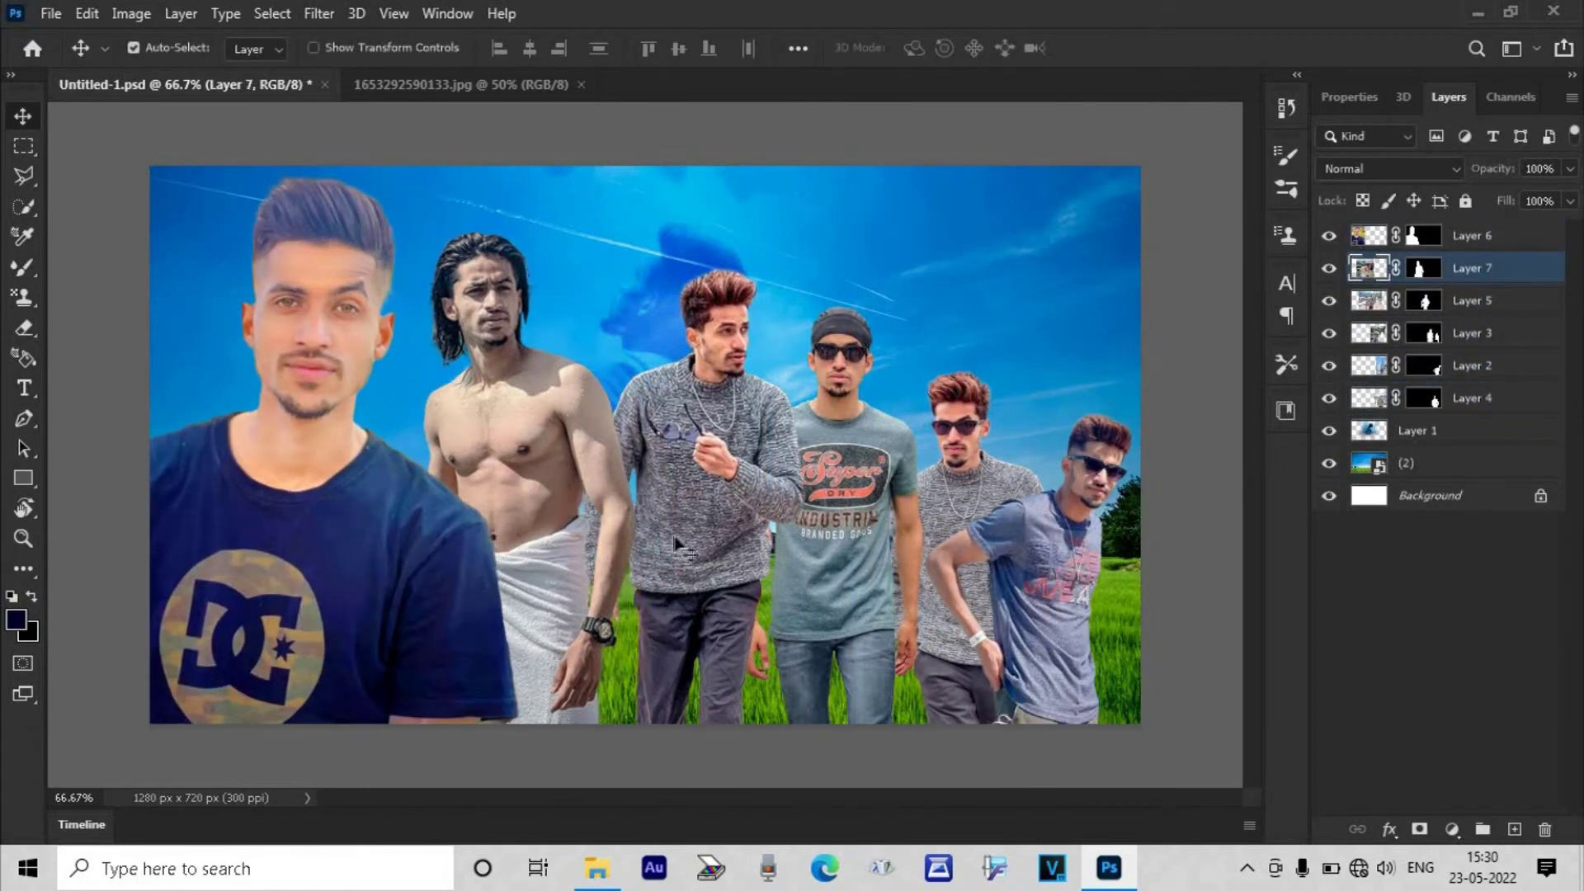
drag(678, 538, 642, 530)
drag(844, 520, 809, 518)
drag(924, 491, 885, 486)
- Move Layer 2 below Layer 4 and shift its man right toward the canvas edge
click(1491, 378)
drag(1492, 378, 1492, 411)
drag(1032, 573, 1108, 569)
- Flip the Layer 2 man horizontally and save the document
key(ctrl+t)
right_click(1052, 570)
click(1112, 536)
key(Return)
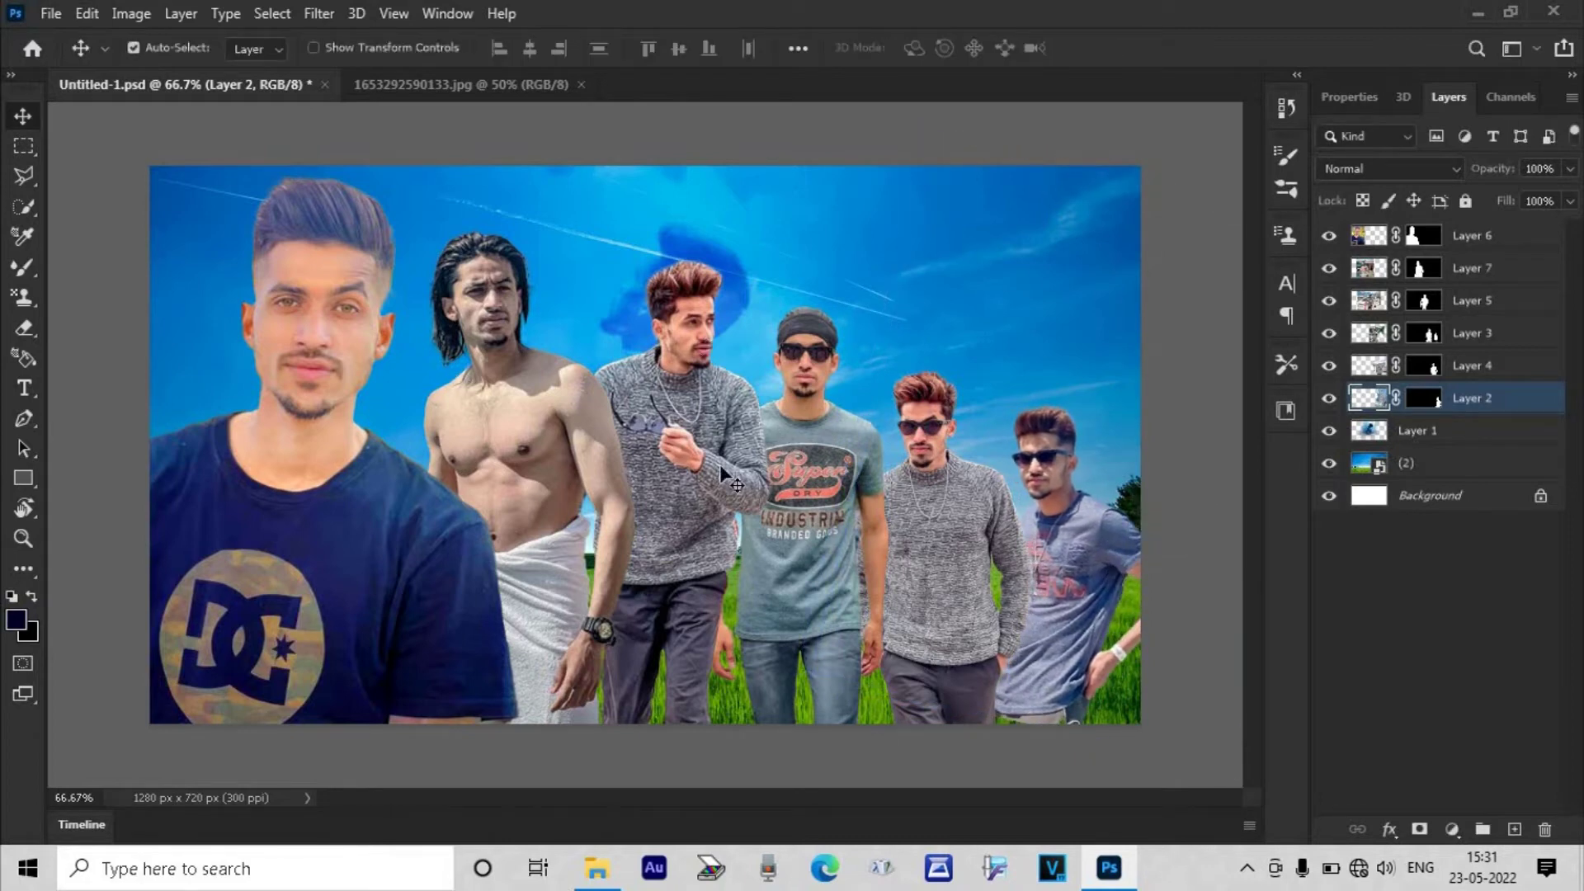
key(ctrl+s)
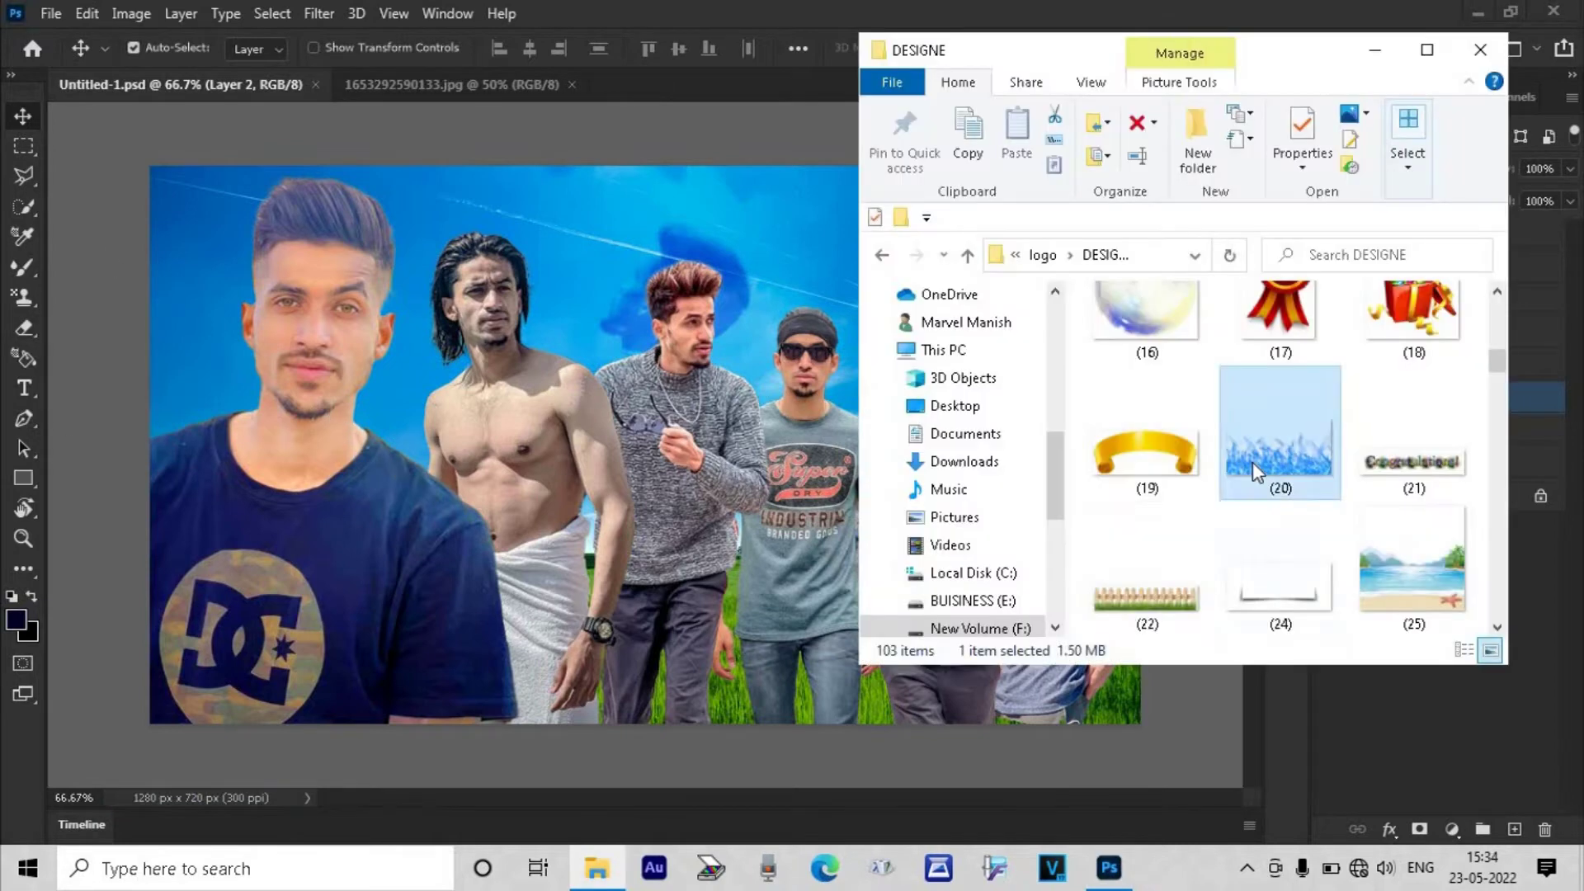
- Place the fence-and-grass image (22) from the DESIGNE folder and bring it to the top of the layer stack
click(1131, 577)
drag(1132, 576, 616, 517)
click(1110, 48)
drag(1459, 401, 1456, 223)
- Stretch the fence image across the full canvas width along the bottom edge, in front of the men
drag(715, 509, 734, 659)
key(ctrl+t)
drag(662, 475, 662, 508)
drag(233, 615, 123, 623)
drag(1092, 616, 1165, 613)
drag(880, 653, 864, 662)
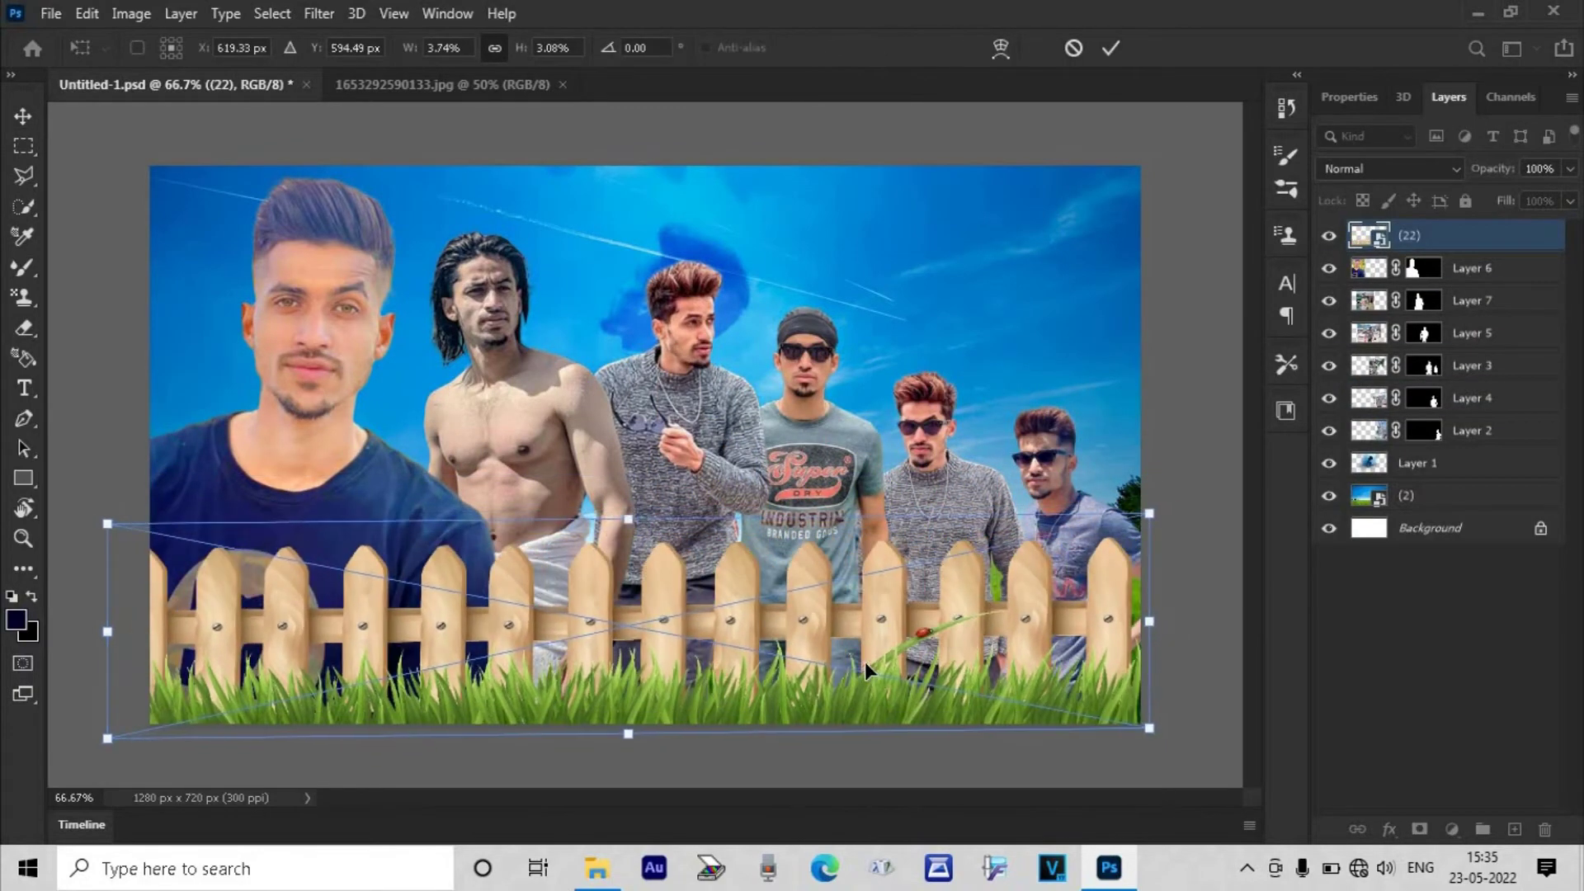
key(Return)
- Move the Layer 1 silhouette to the upper right sky and set the fence's saturation to +42
drag(728, 278, 1058, 233)
click(716, 615)
key(ctrl+u)
drag(727, 341, 777, 343)
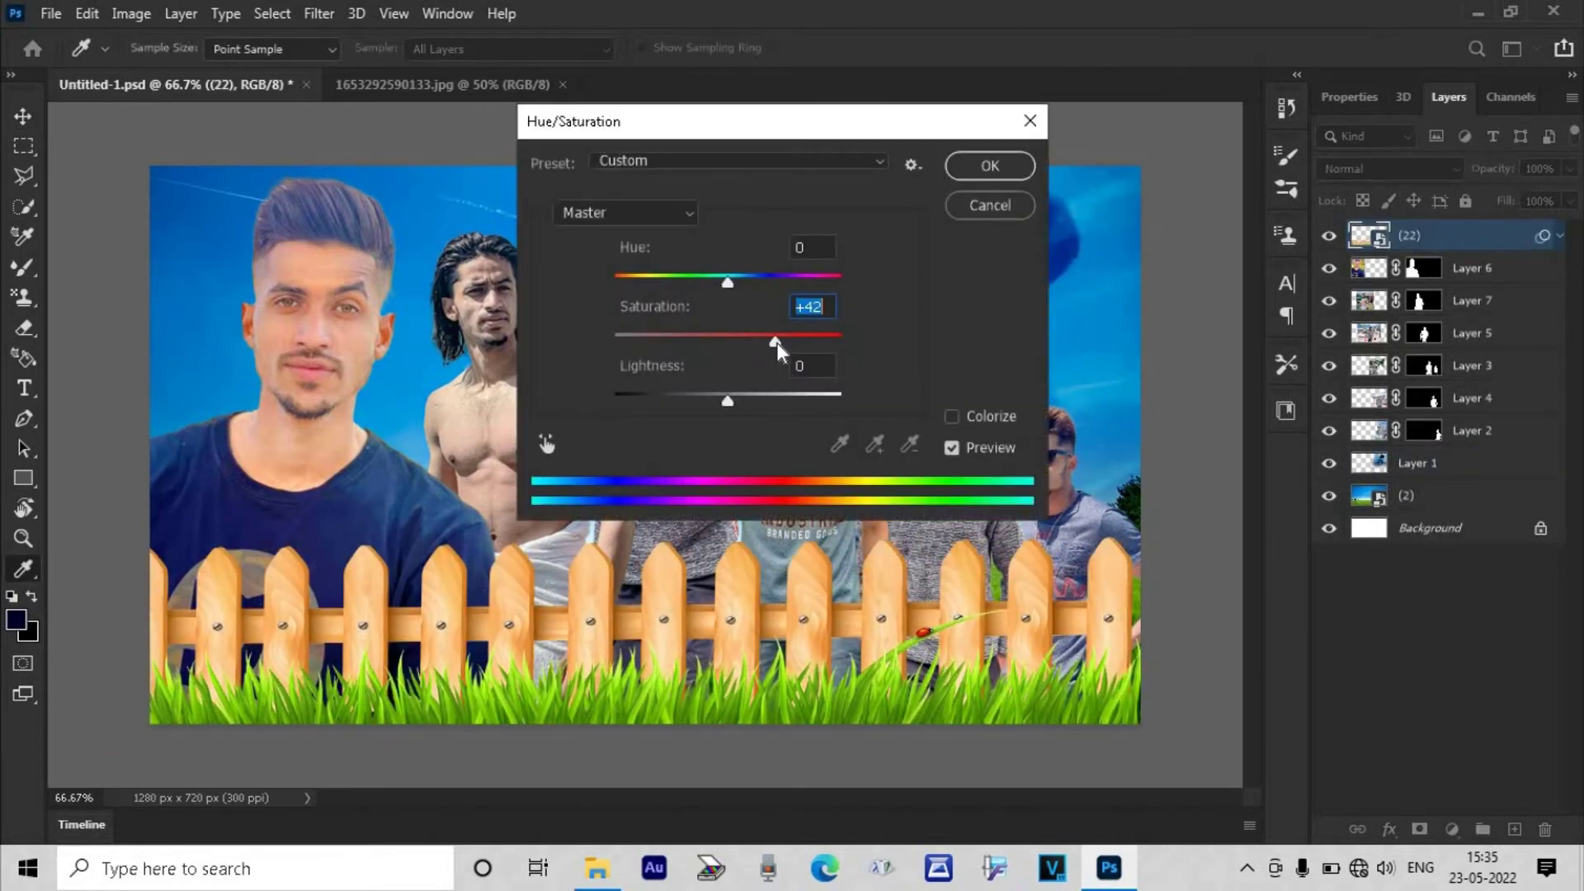
click(987, 169)
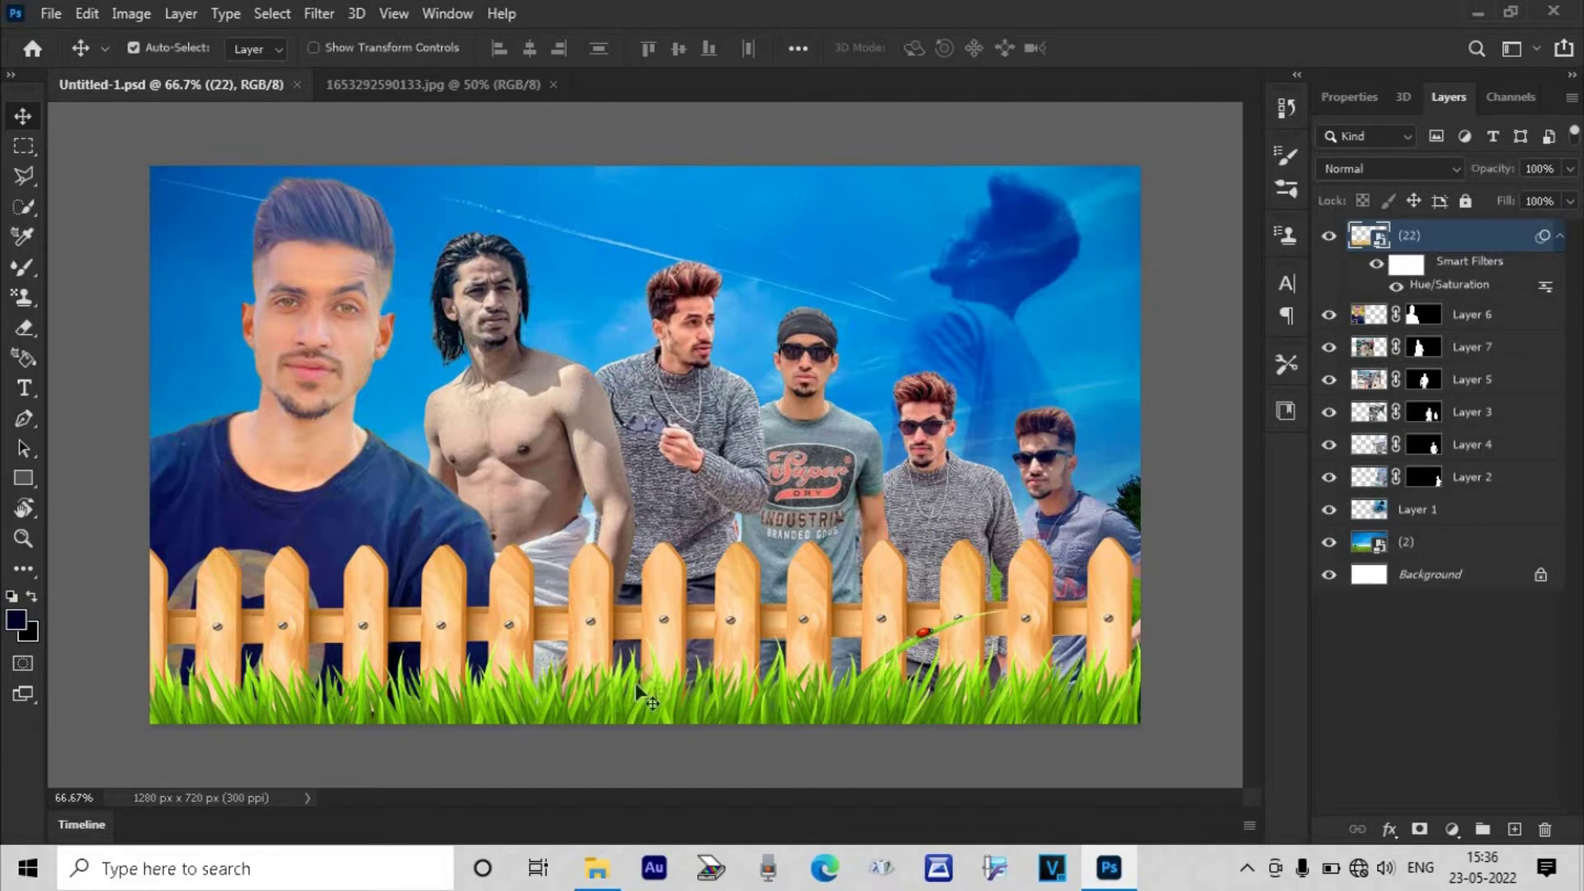
click(596, 868)
click(1379, 51)
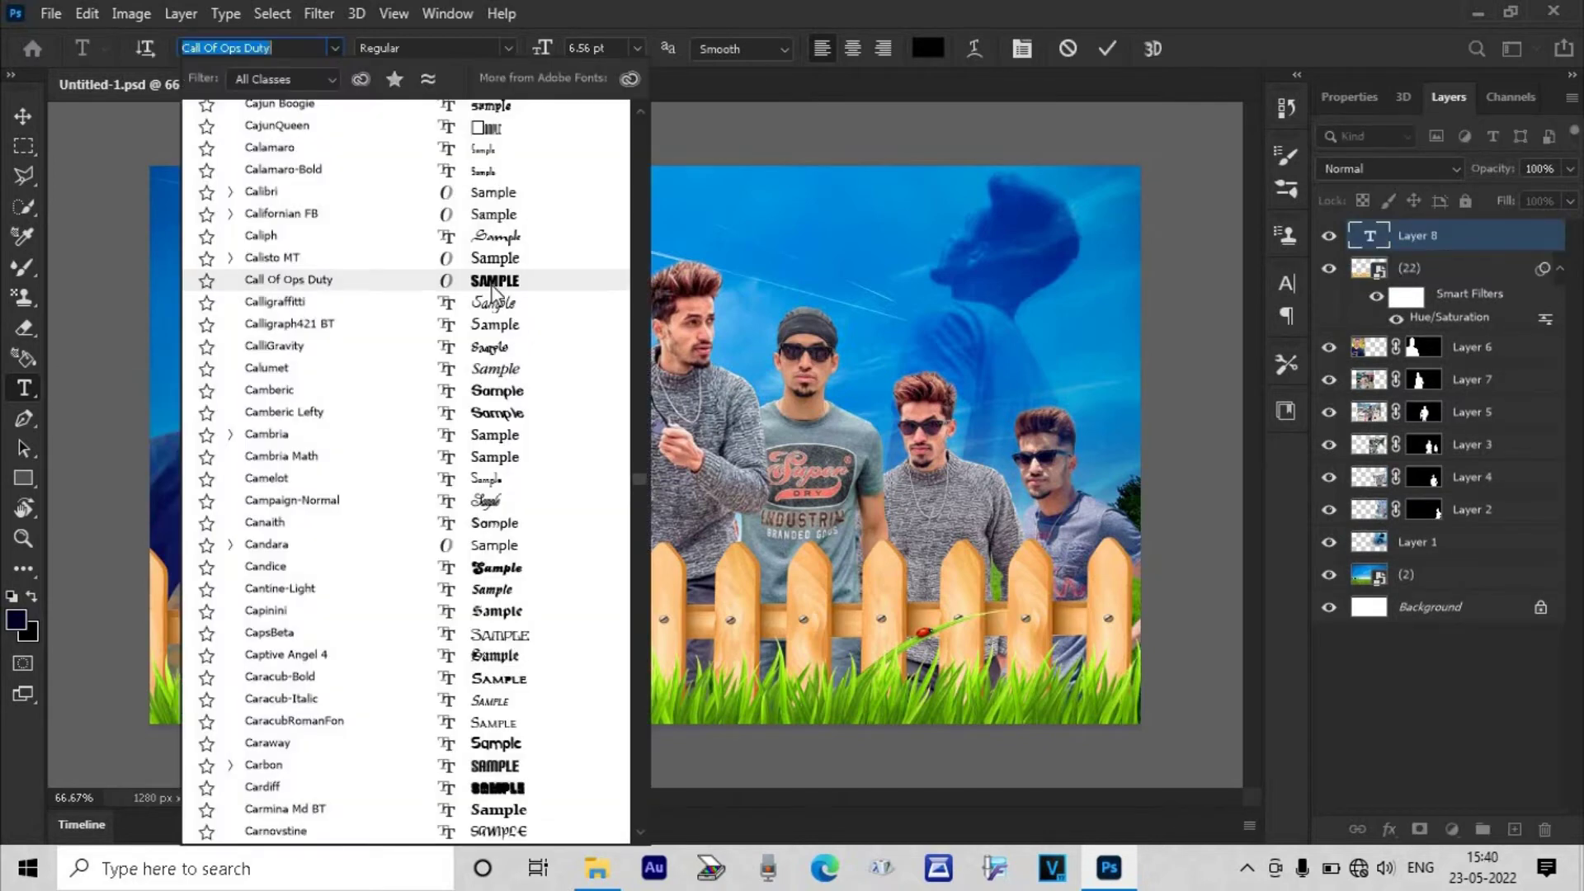
- Format the KAHANI text in the Call Of Ops Duty font at 50 pt and commit it
click(493, 294)
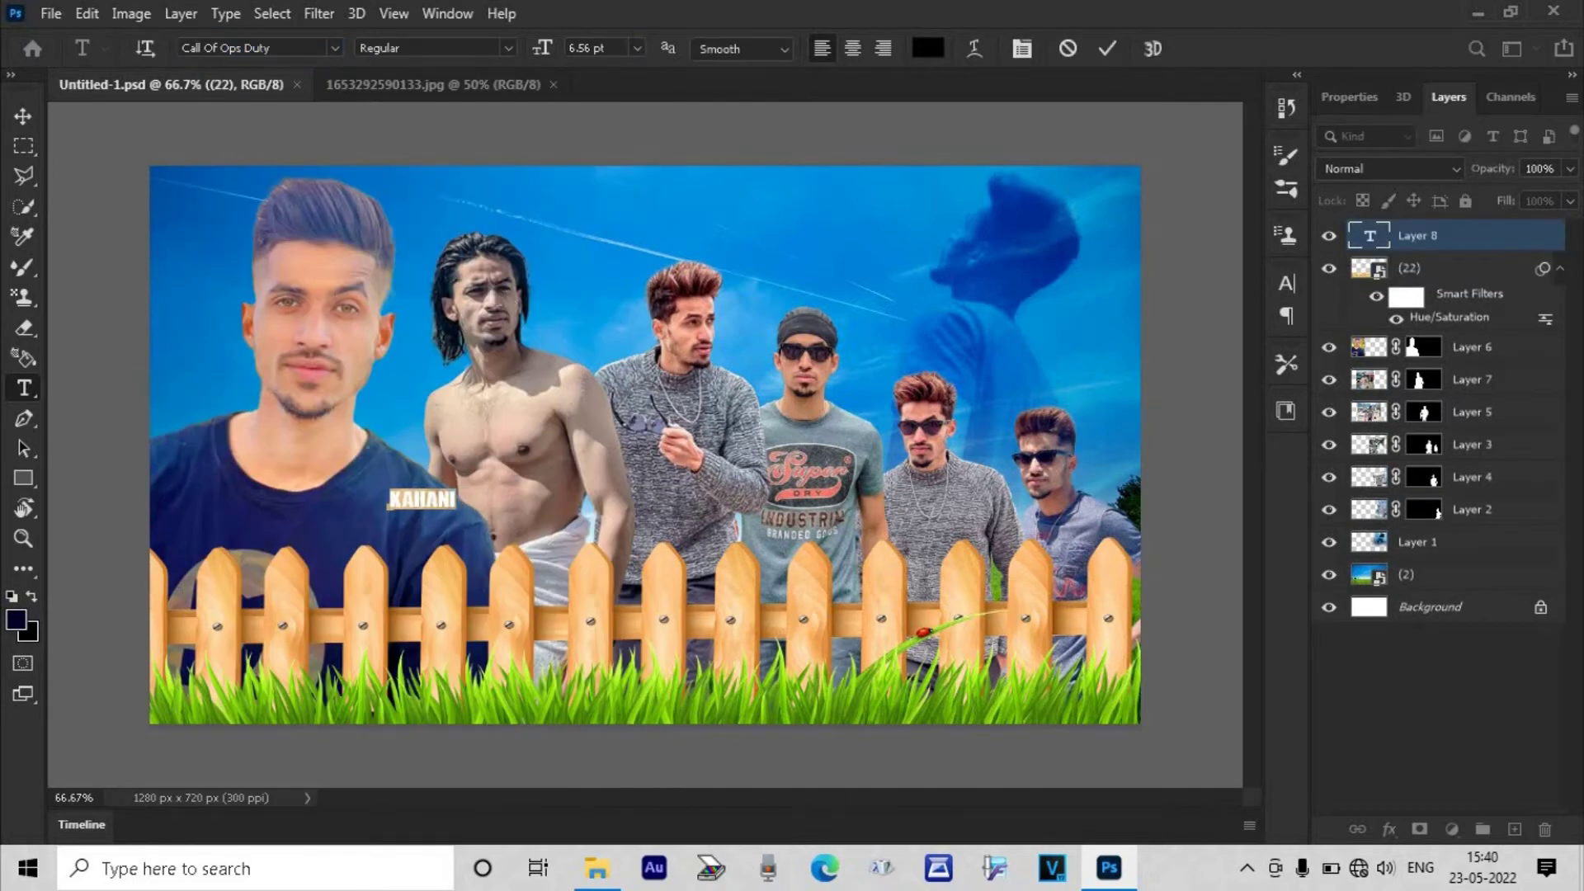
key(Return)
click(1106, 48)
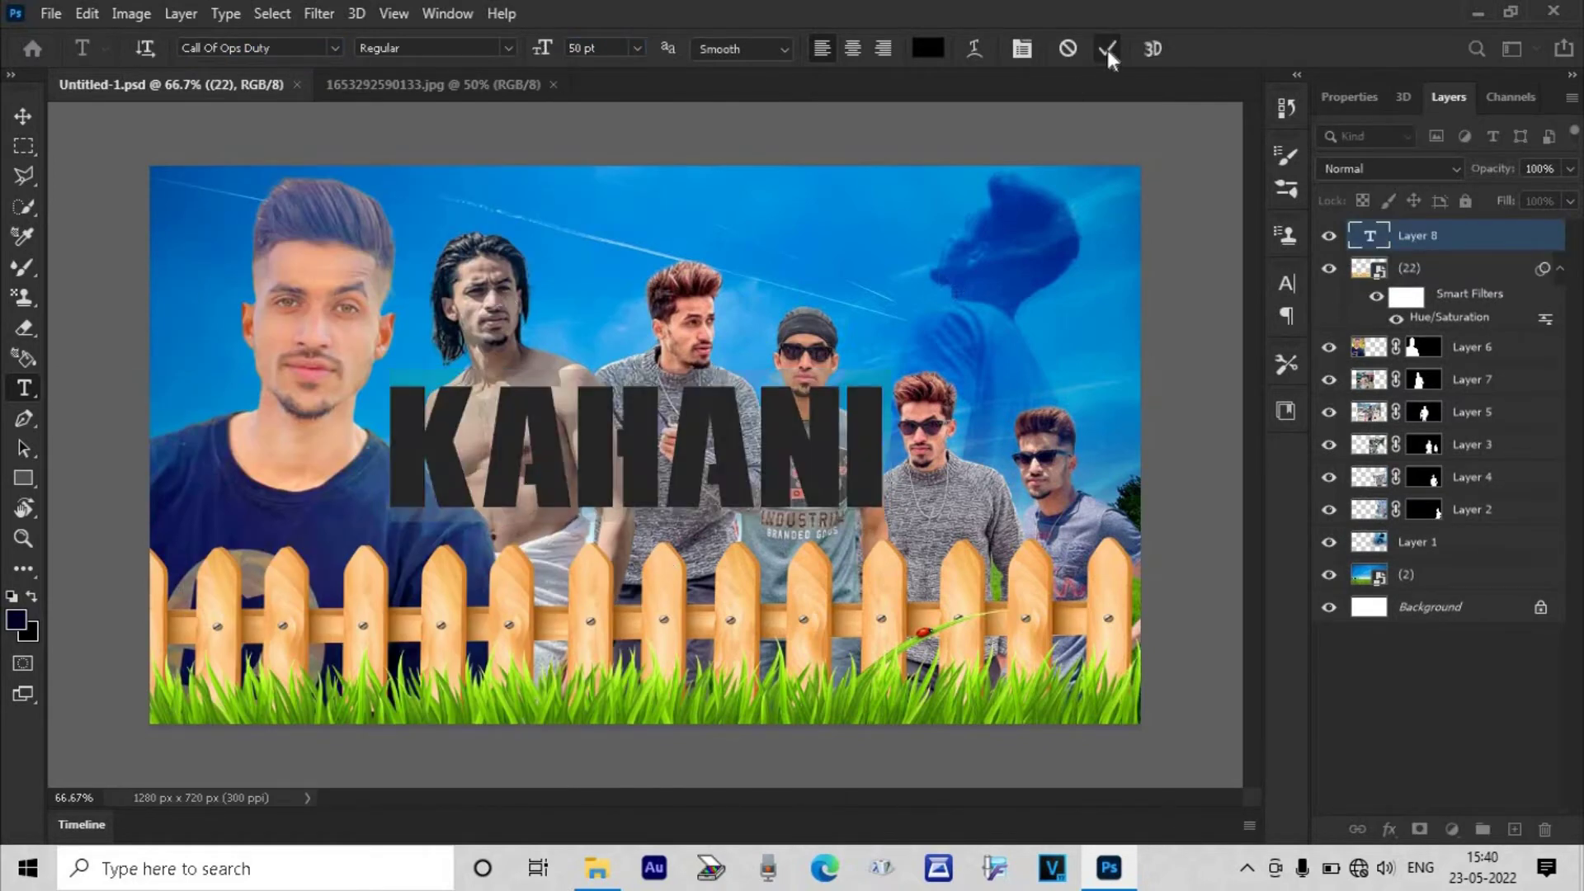
- Move the KAHANI text toward the lower left of the canvas and warp it with the Rise style
click(23, 115)
drag(551, 454, 378, 532)
key(ctrl+t)
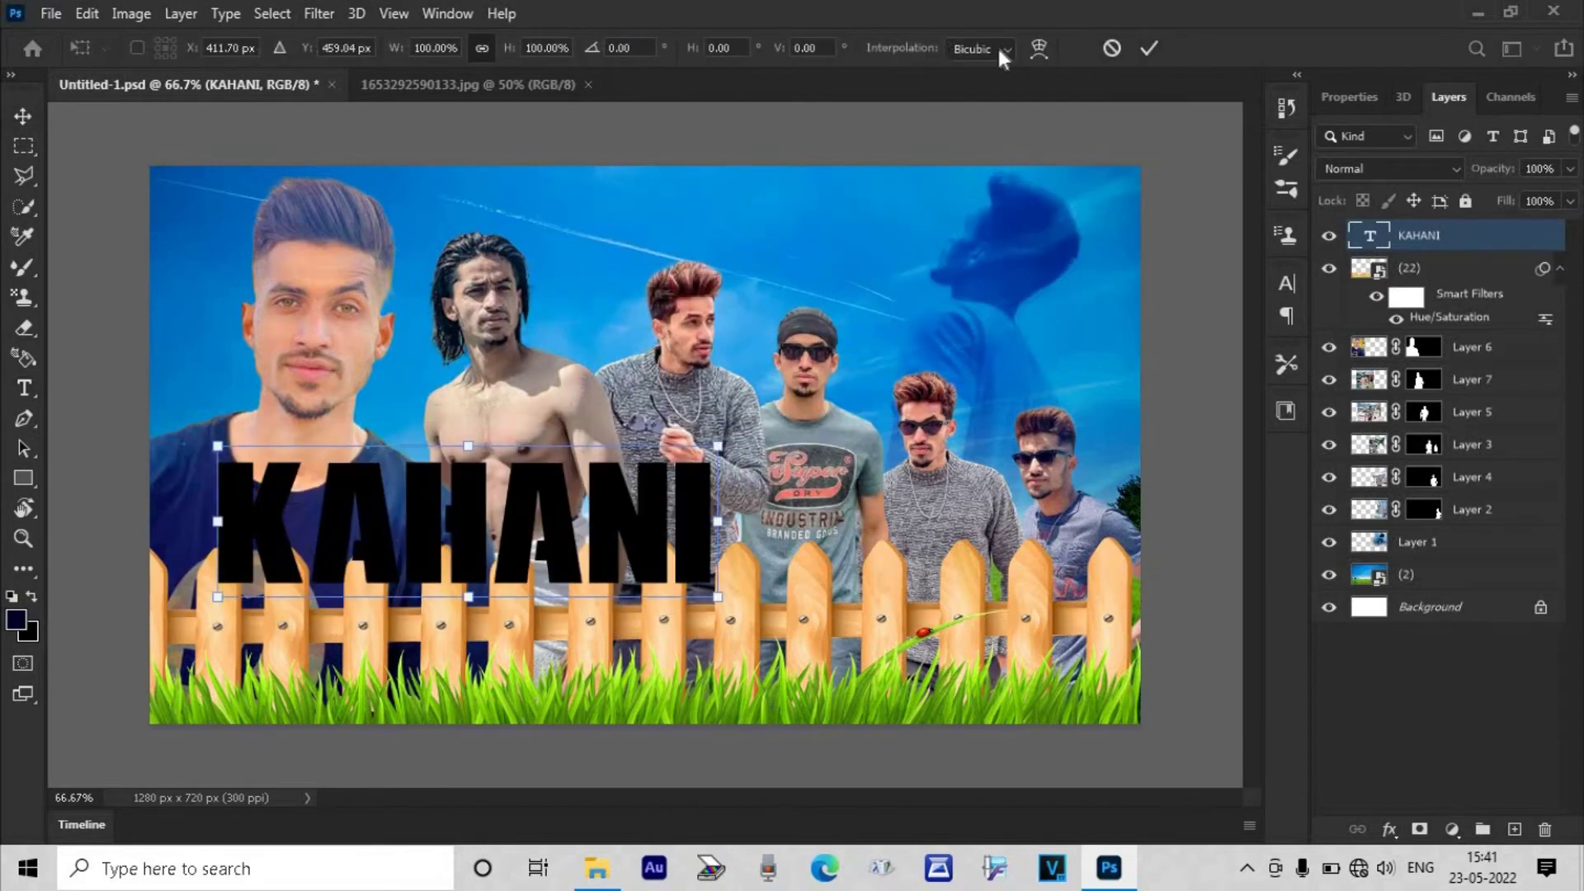
click(1039, 48)
click(554, 46)
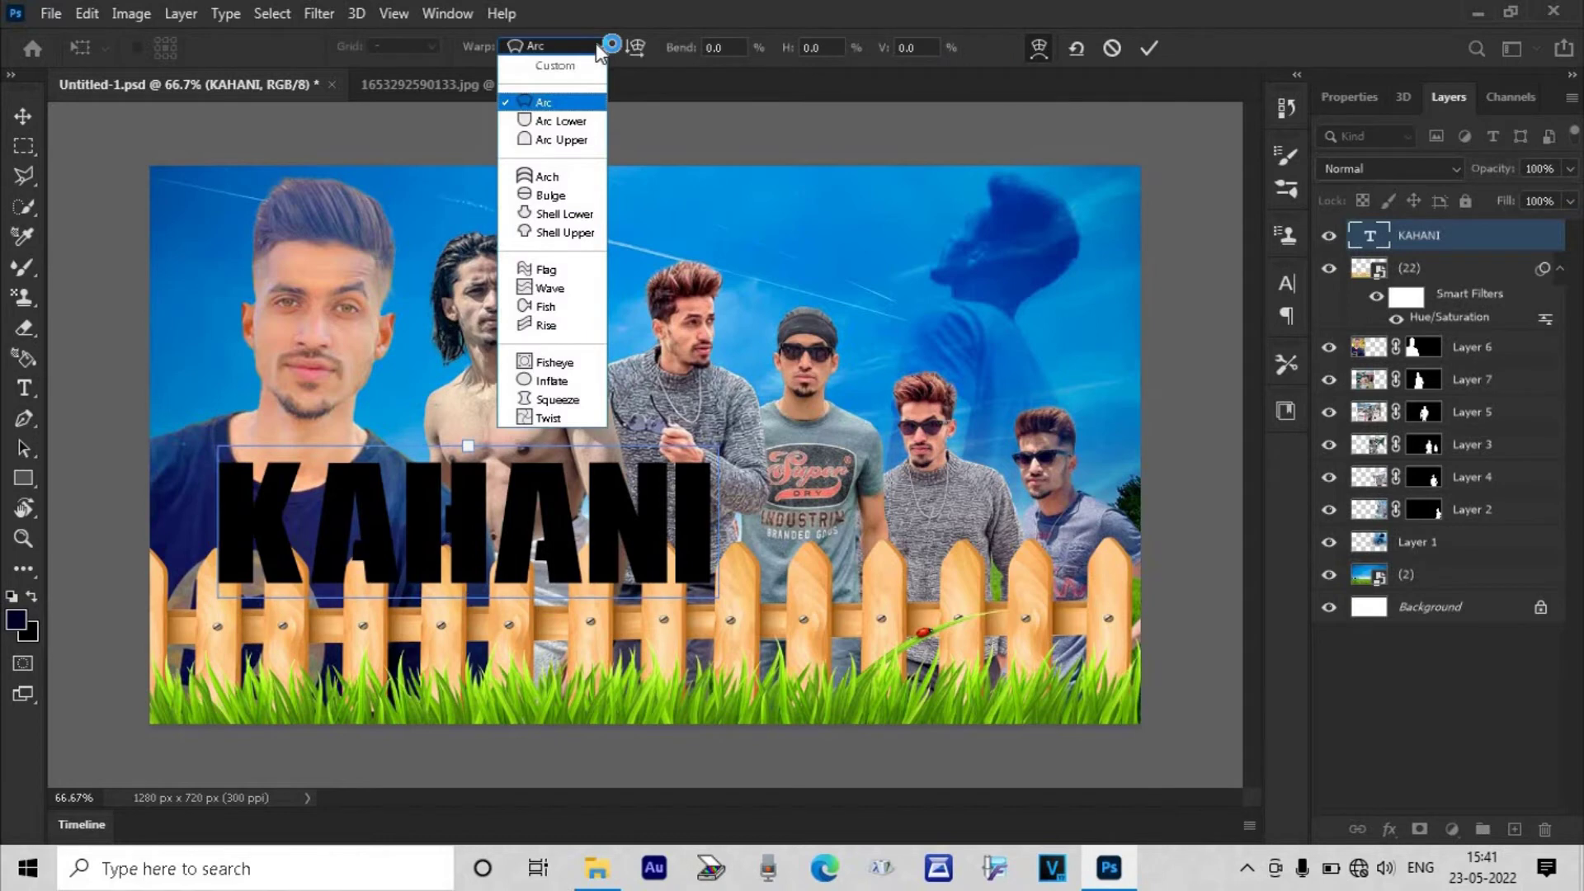
click(548, 273)
click(561, 46)
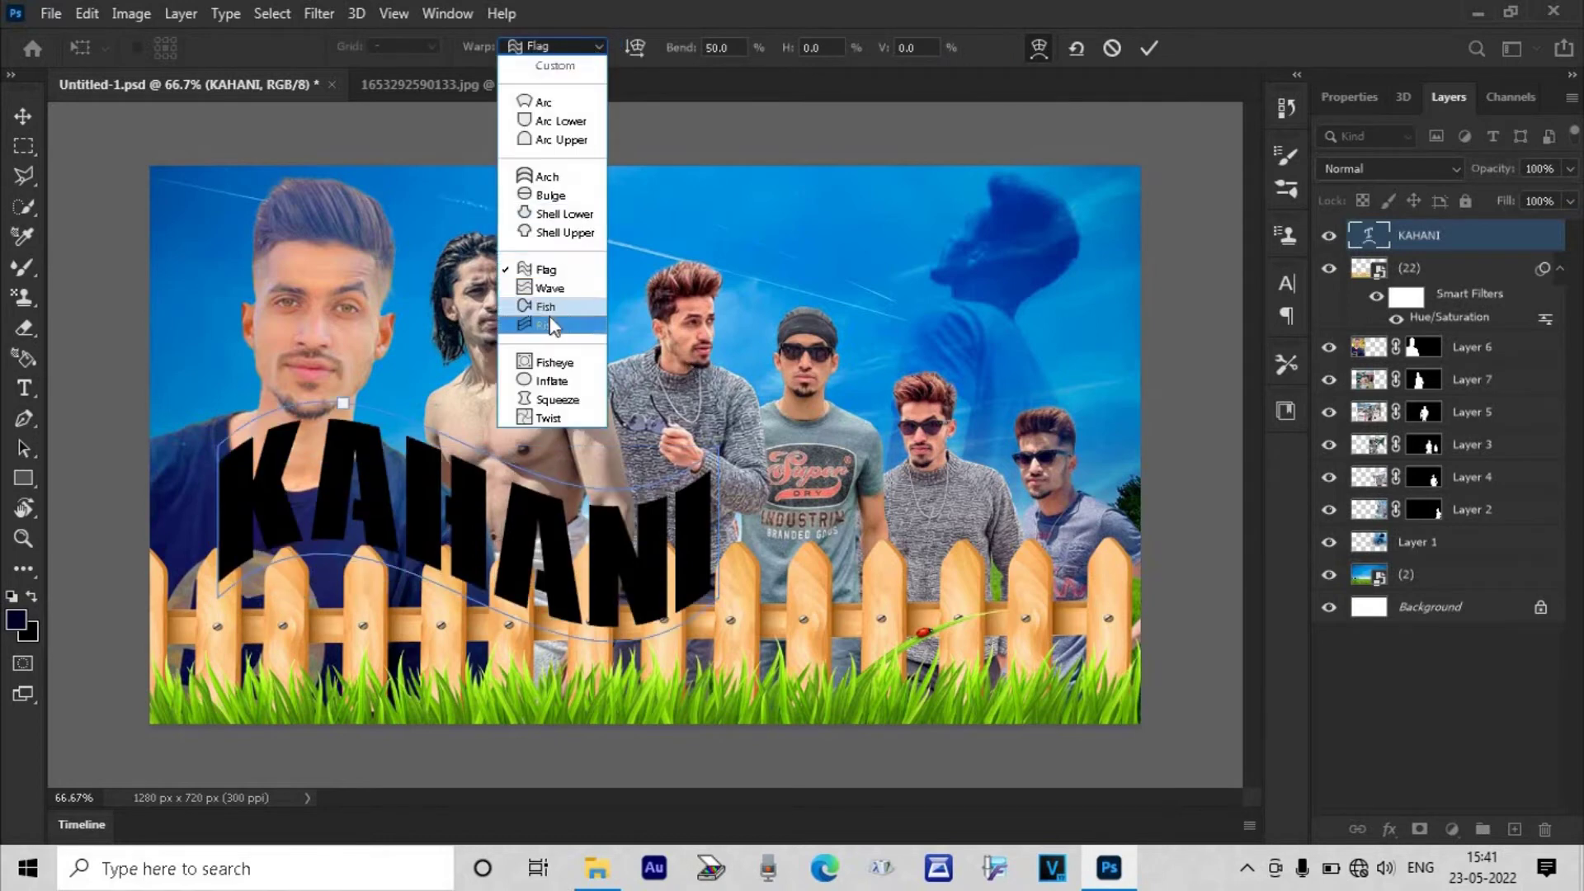
click(552, 324)
key(Return)
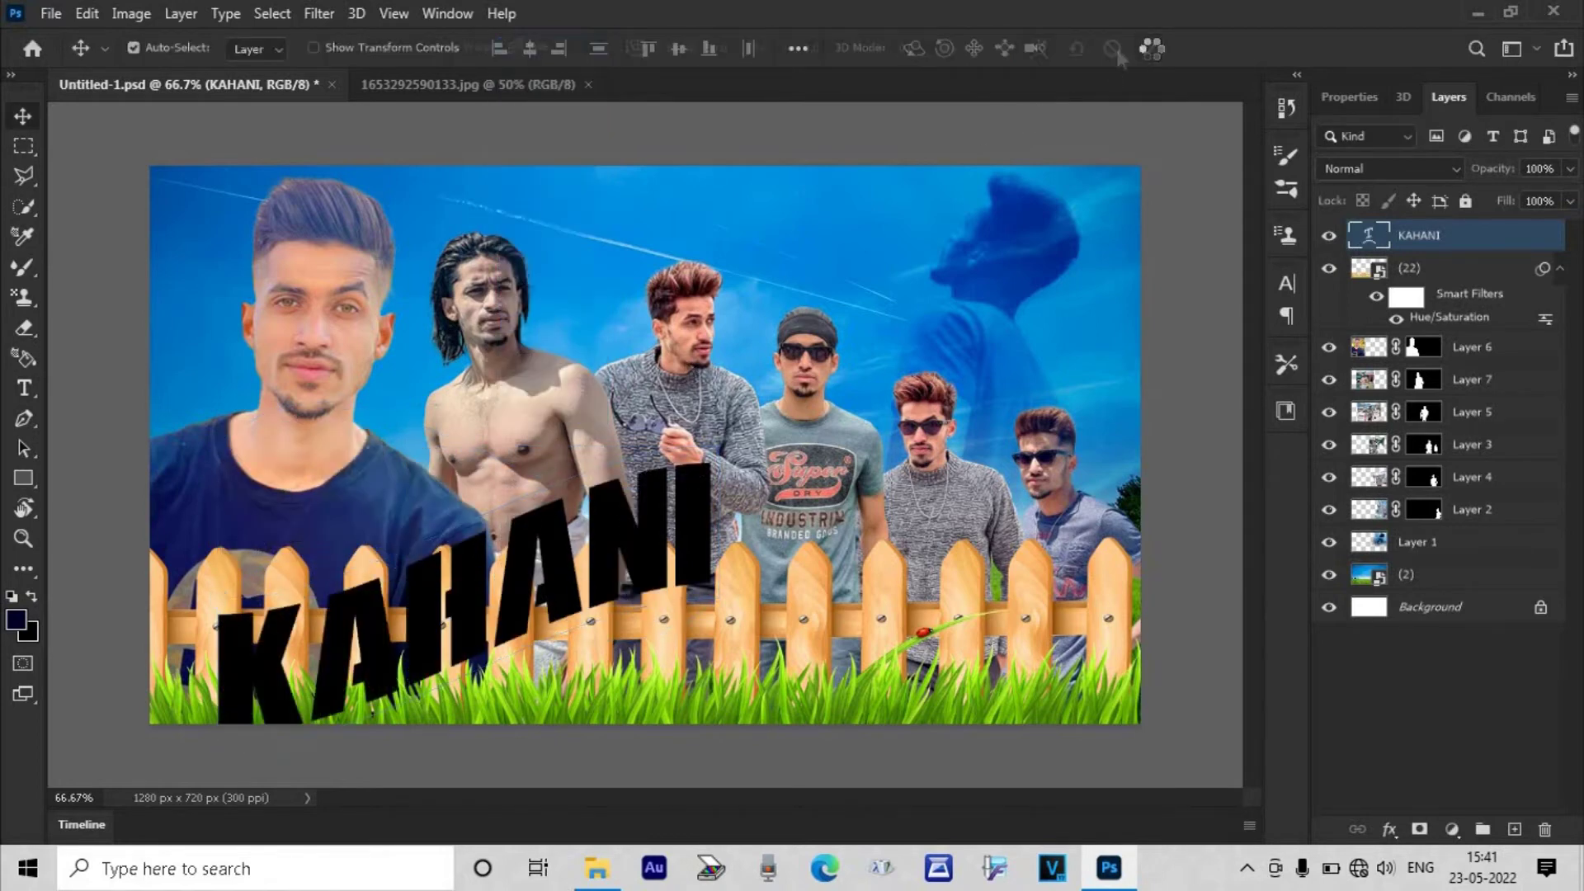
- Shift the warped KAHANI text up and left over the fence and choose another Bicubic transform interpolation
drag(468, 601, 412, 529)
key(ctrl+t)
click(1010, 51)
click(987, 135)
click(1144, 46)
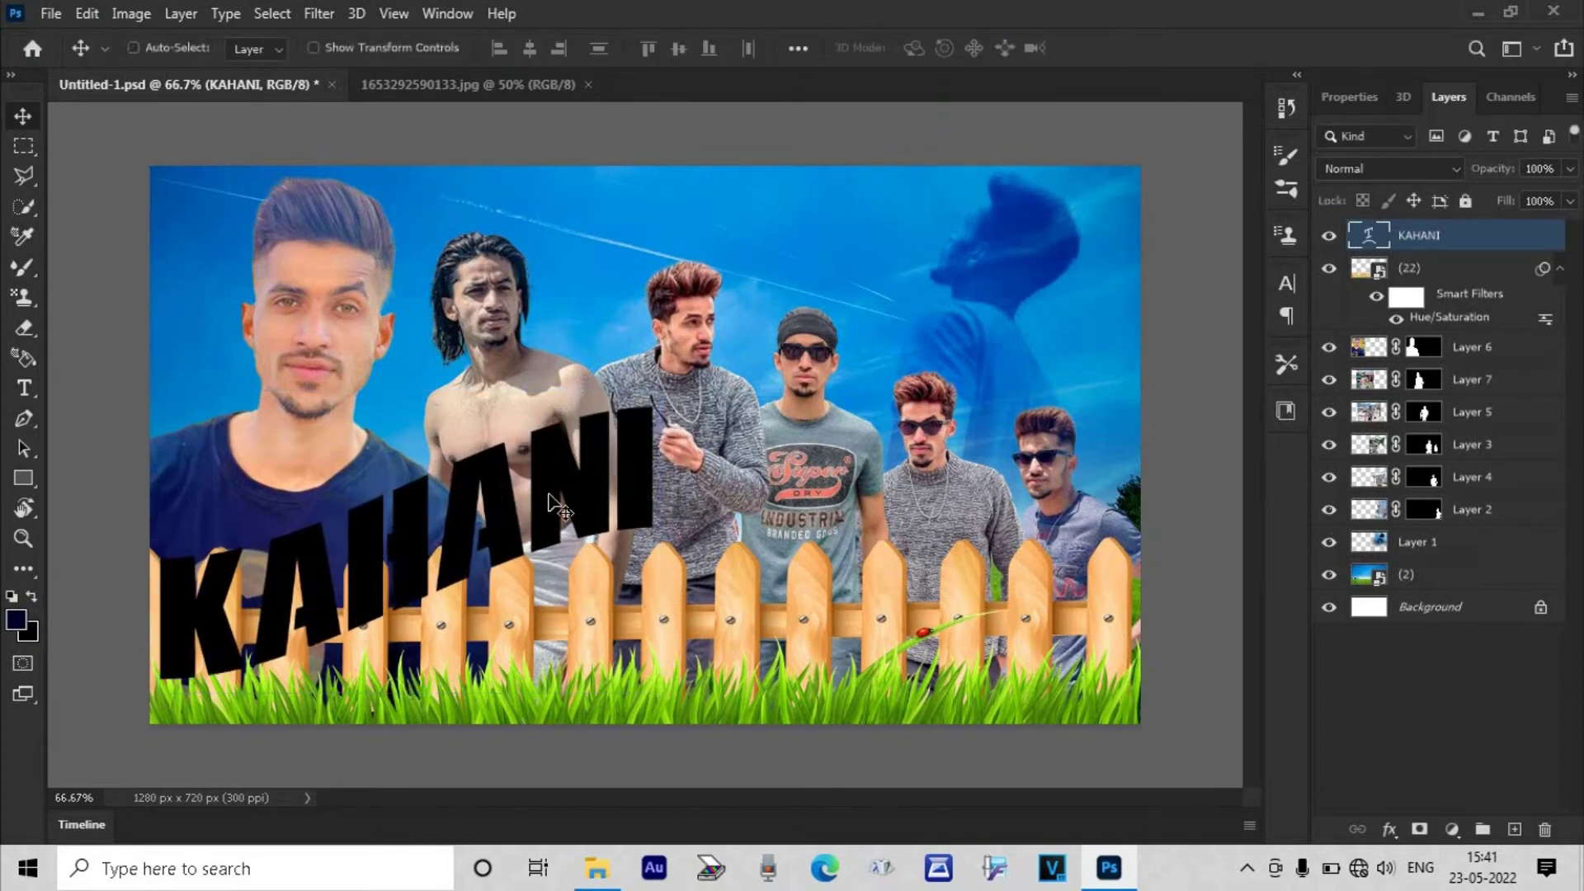
- Scale the KAHANI text to 58.36% width and 54.80% height, skew it vertically 9.62 and place it across the first two men
key(ctrl+t)
drag(661, 542, 692, 633)
drag(692, 481, 450, 578)
drag(298, 642, 465, 494)
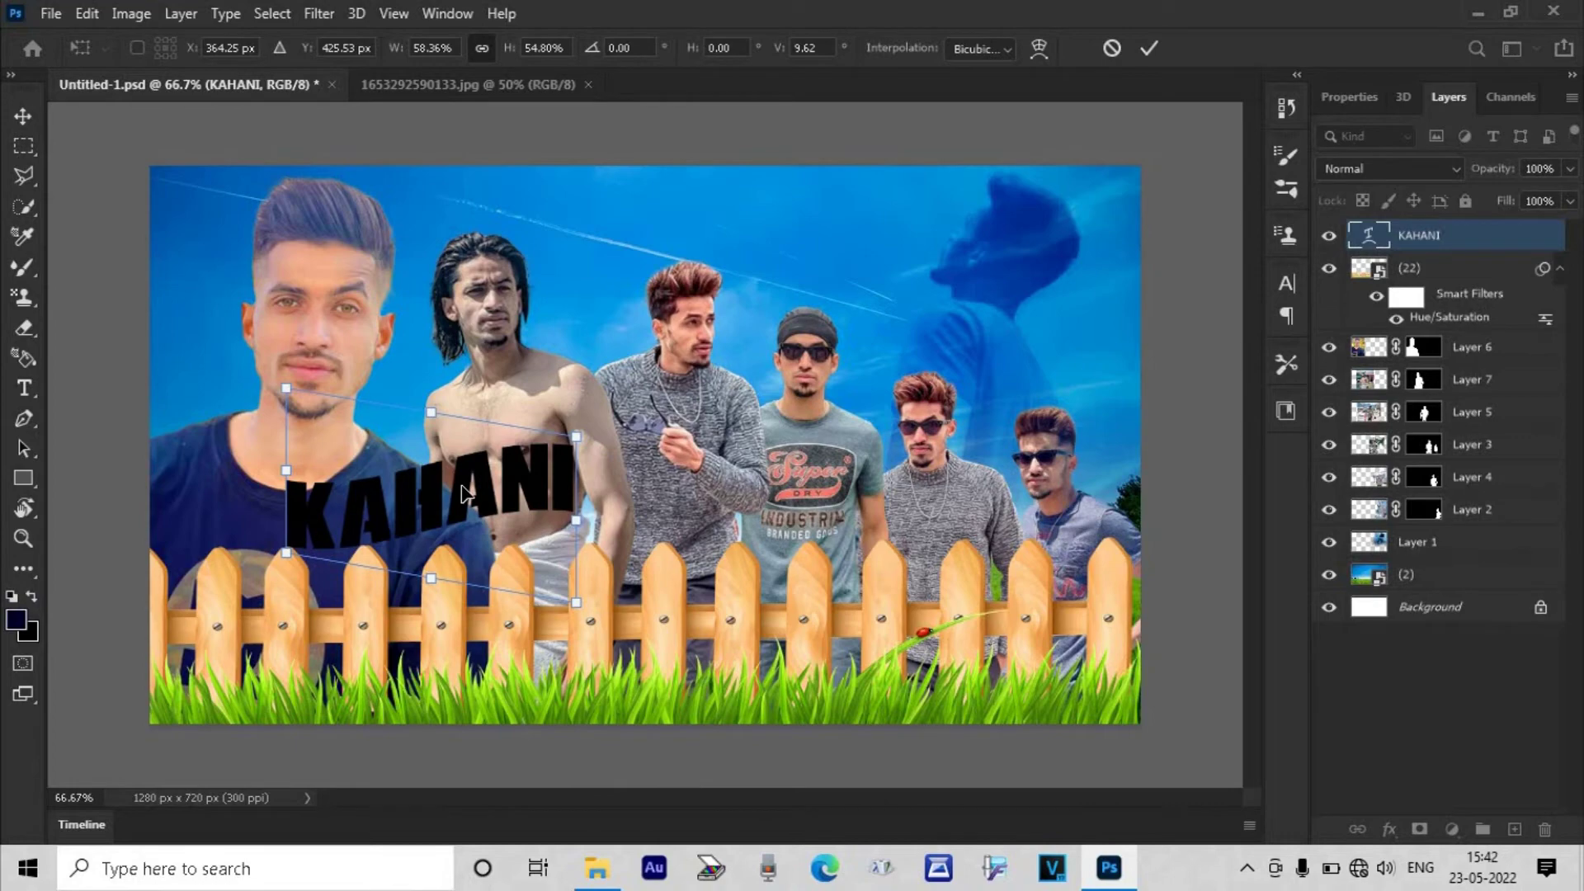
click(1150, 48)
- Open the blending options of the KAHANI text layer and enable Stroke and Inner Shadow
right_click(1414, 238)
click(1214, 37)
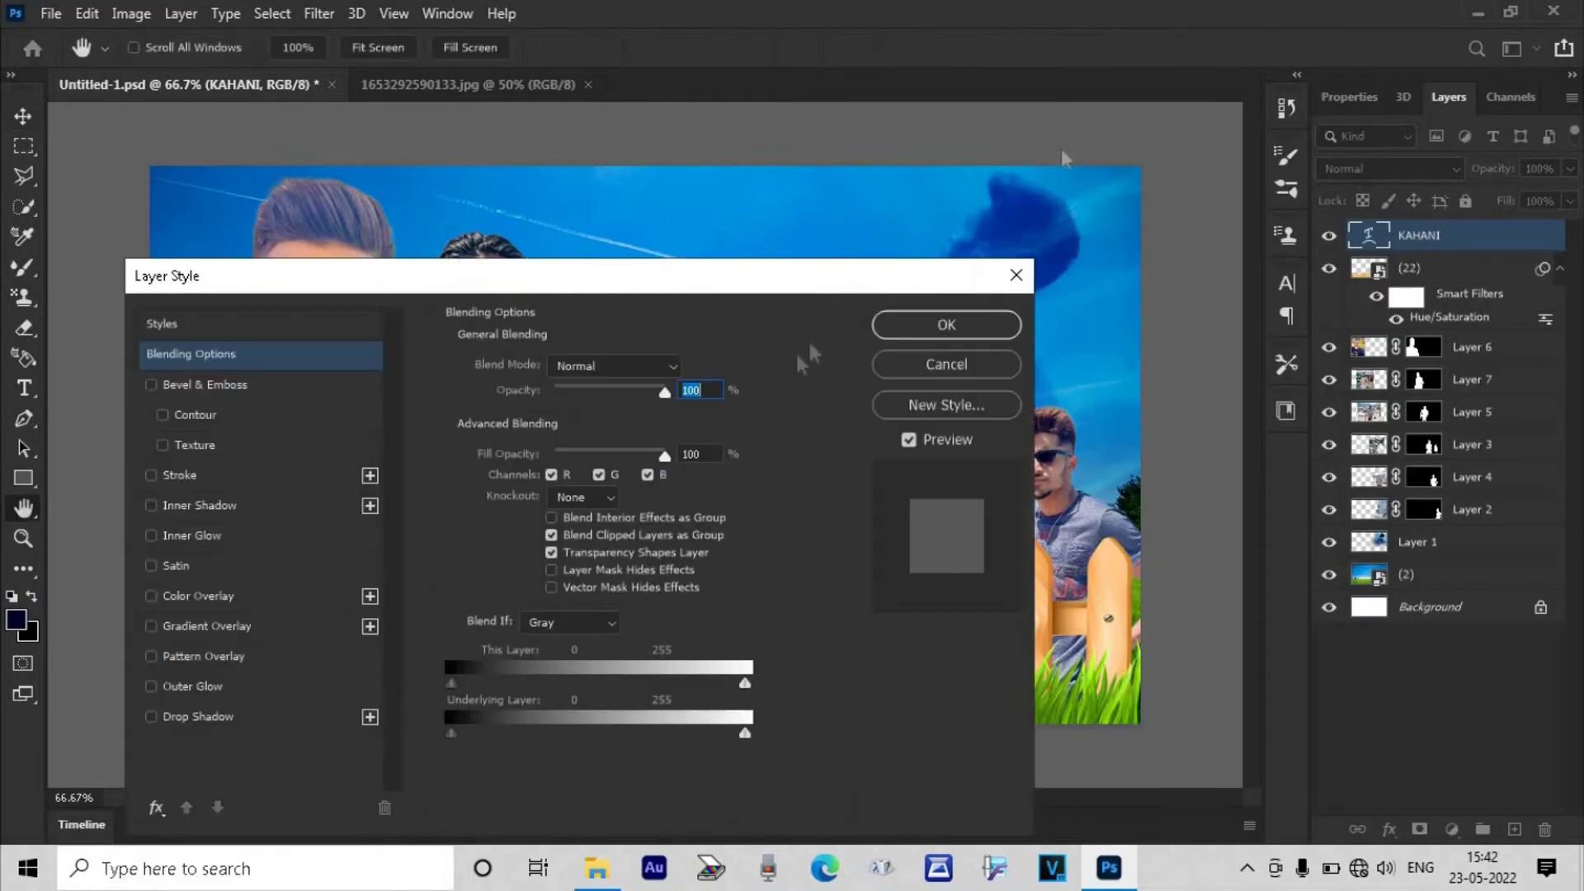
drag(695, 273, 1089, 191)
click(545, 301)
click(545, 302)
click(545, 389)
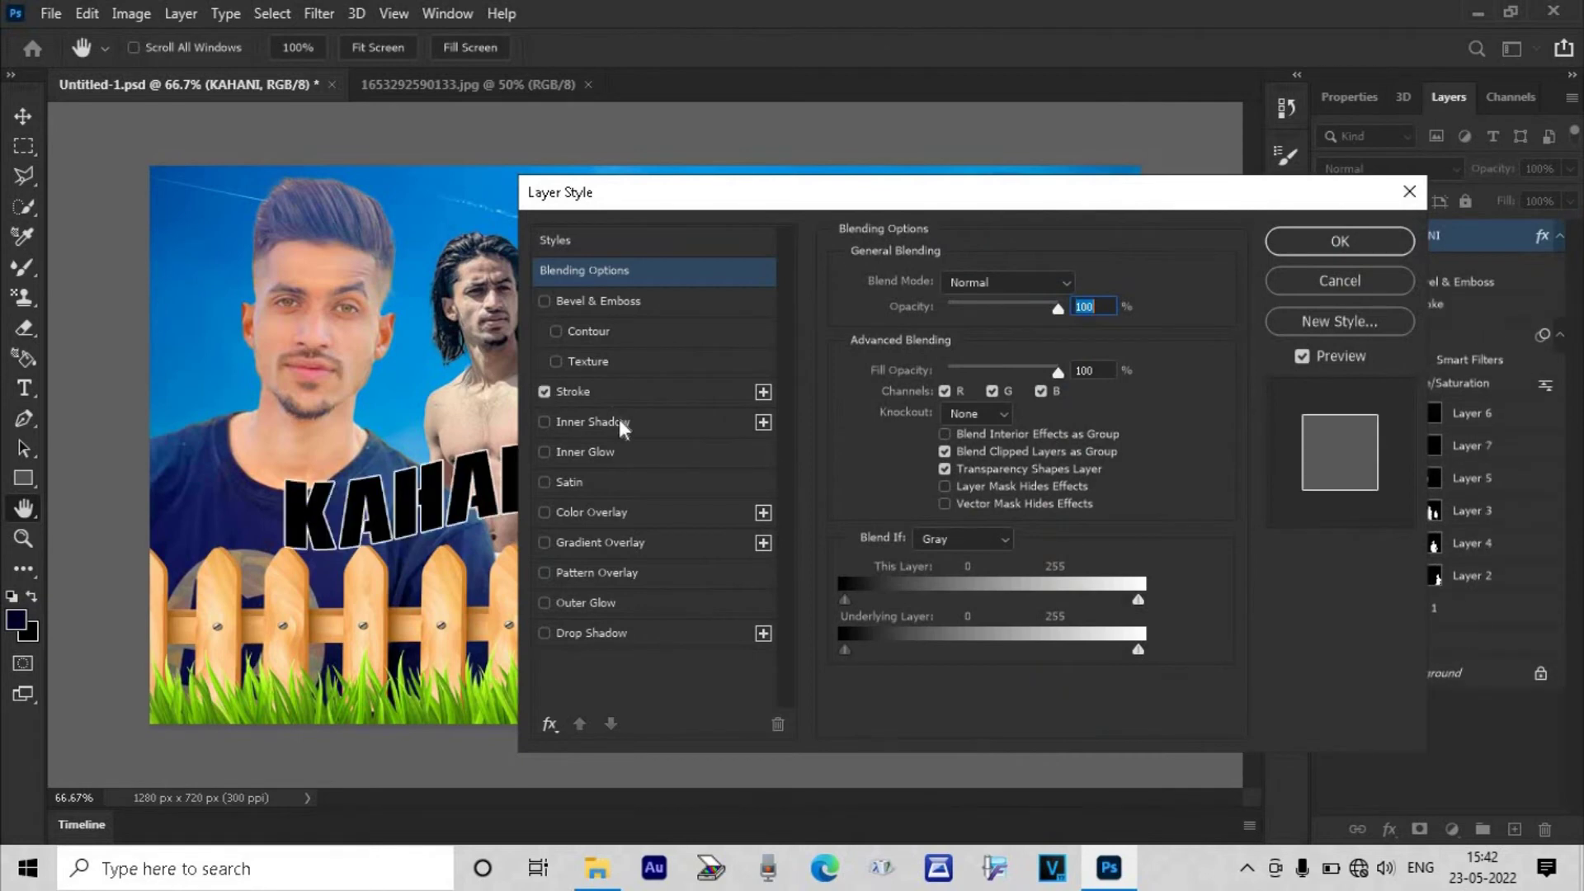
click(612, 422)
- Give the KAHANI text a Gradient Overlay with the Red_03 preset, leaving Color Overlay off
click(564, 512)
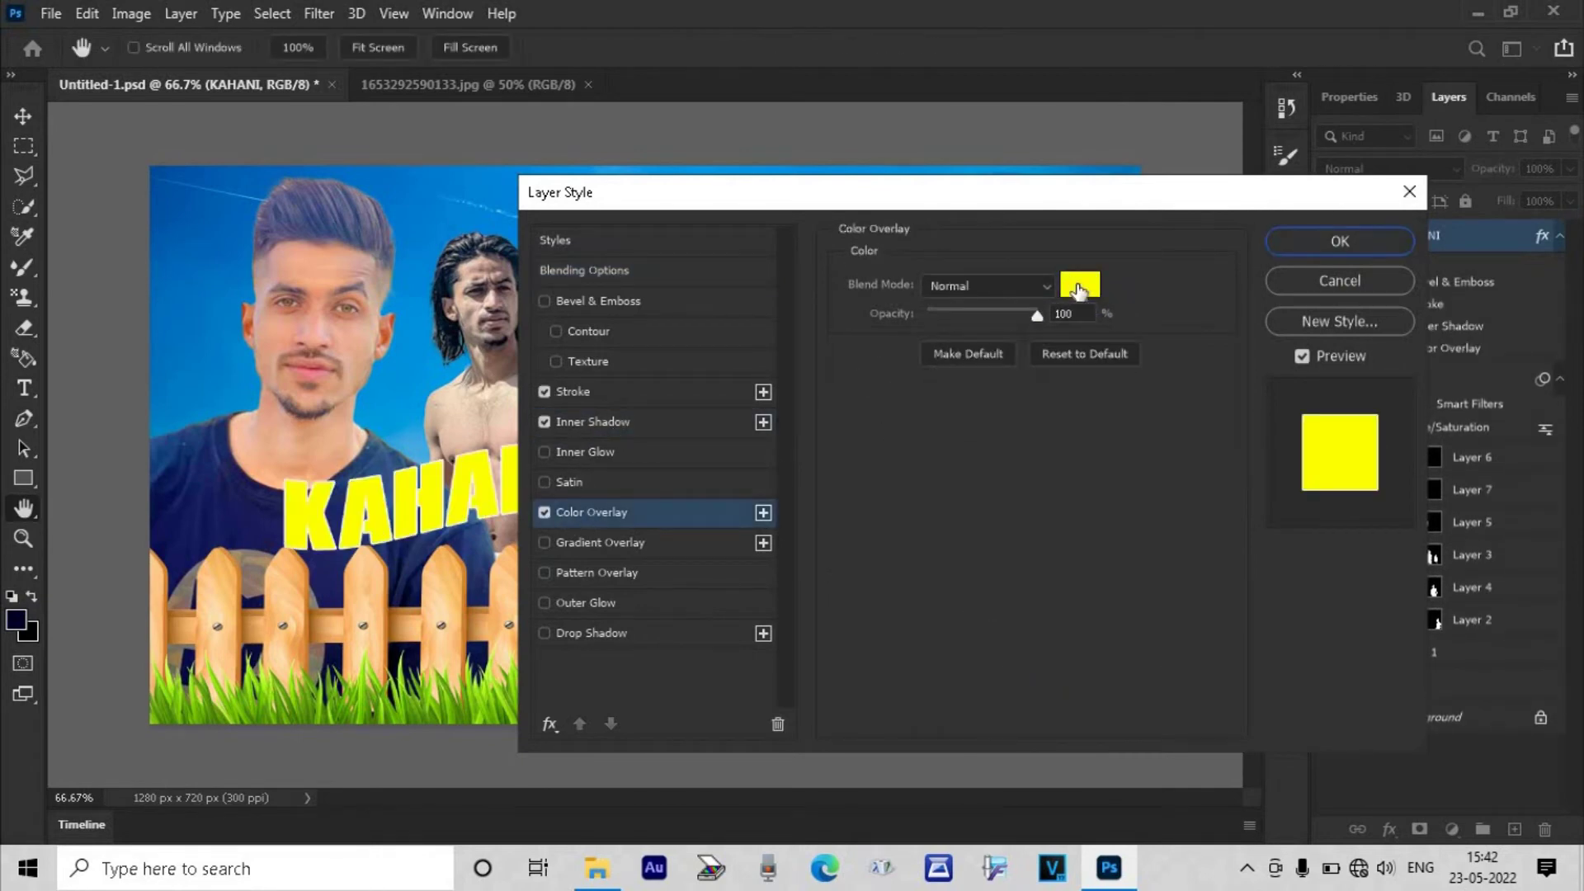
click(544, 512)
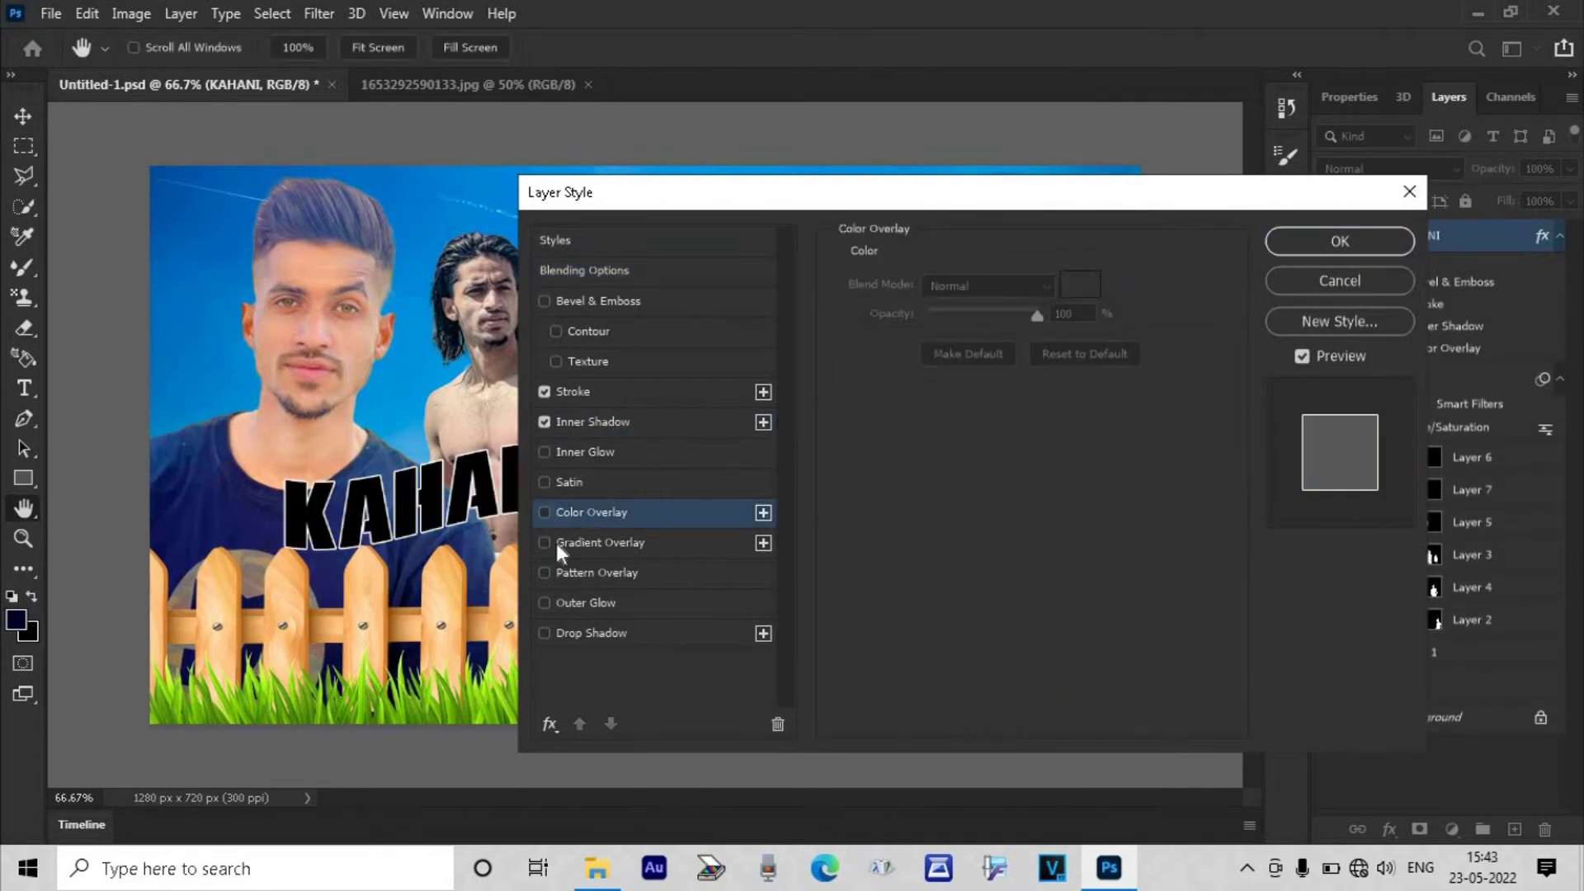
click(545, 542)
click(982, 335)
click(96, 264)
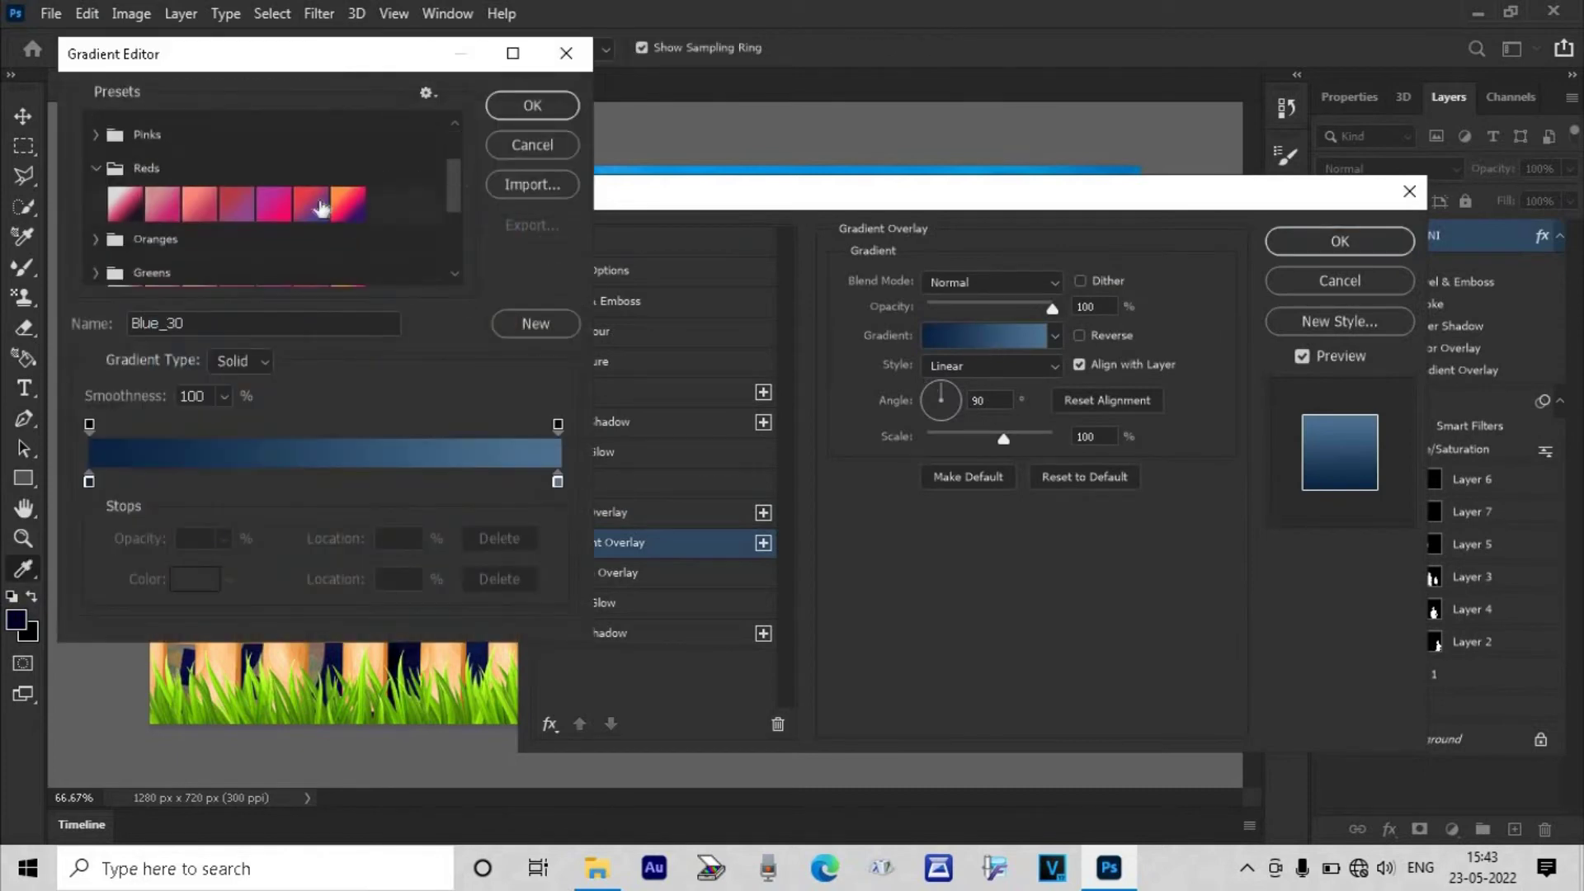
click(200, 202)
click(513, 103)
- Turn on the yellow Color Overlay for the KAHANI text and set its stroke color to black (000000)
click(544, 511)
click(544, 512)
click(577, 511)
click(572, 391)
click(891, 453)
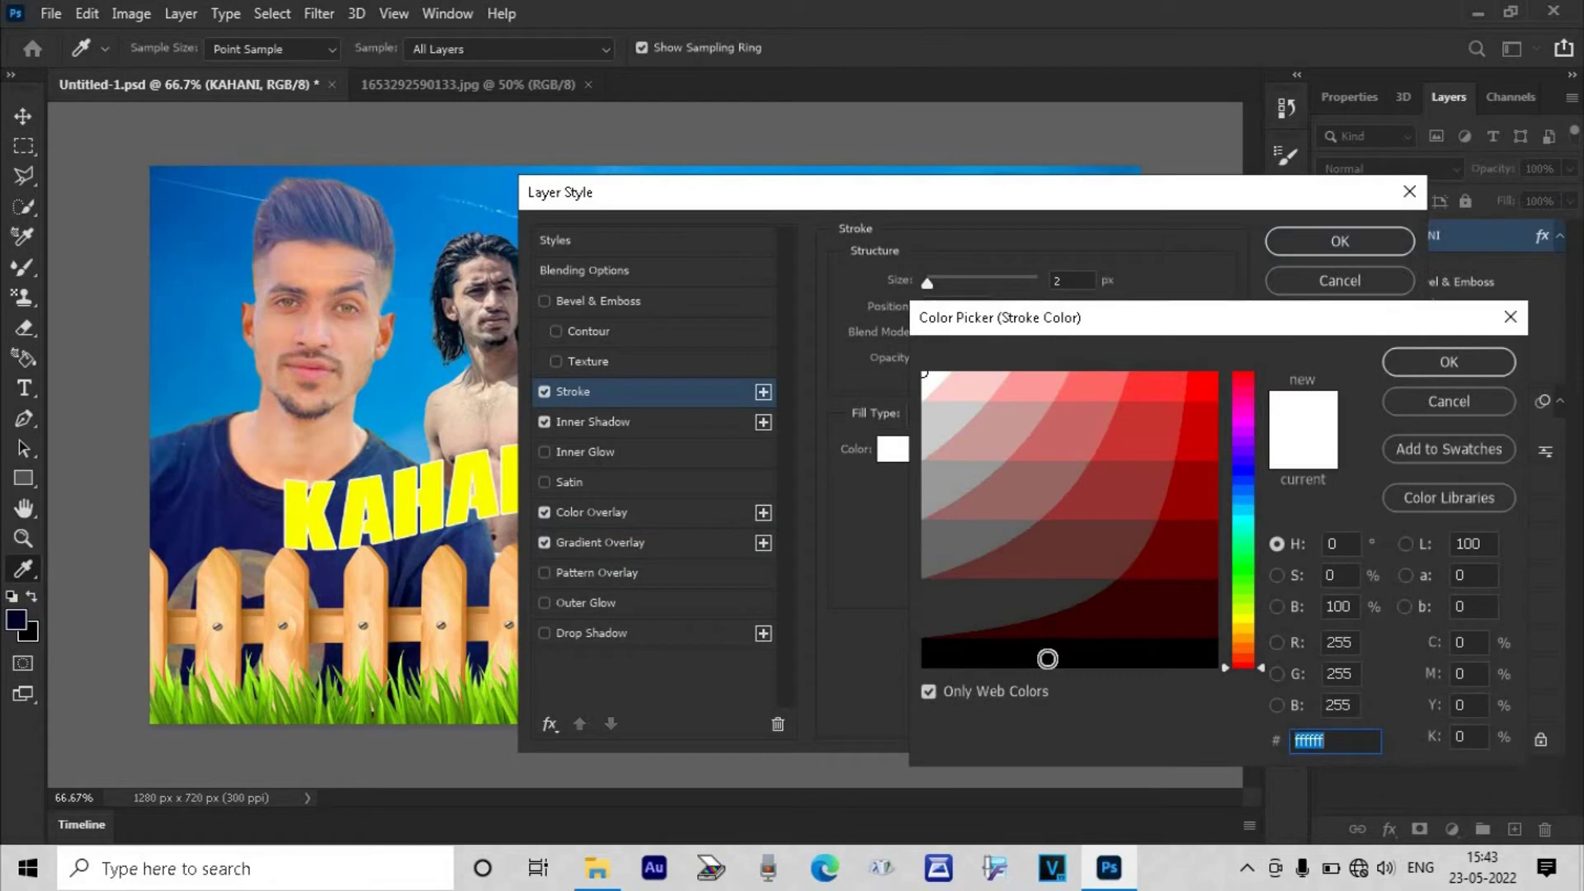
click(1046, 657)
click(1425, 361)
- Set the KAHANI stroke size to 4 px, try its other positions and choose Outside
click(1089, 280)
scroll(1090, 280, up, 2)
click(957, 308)
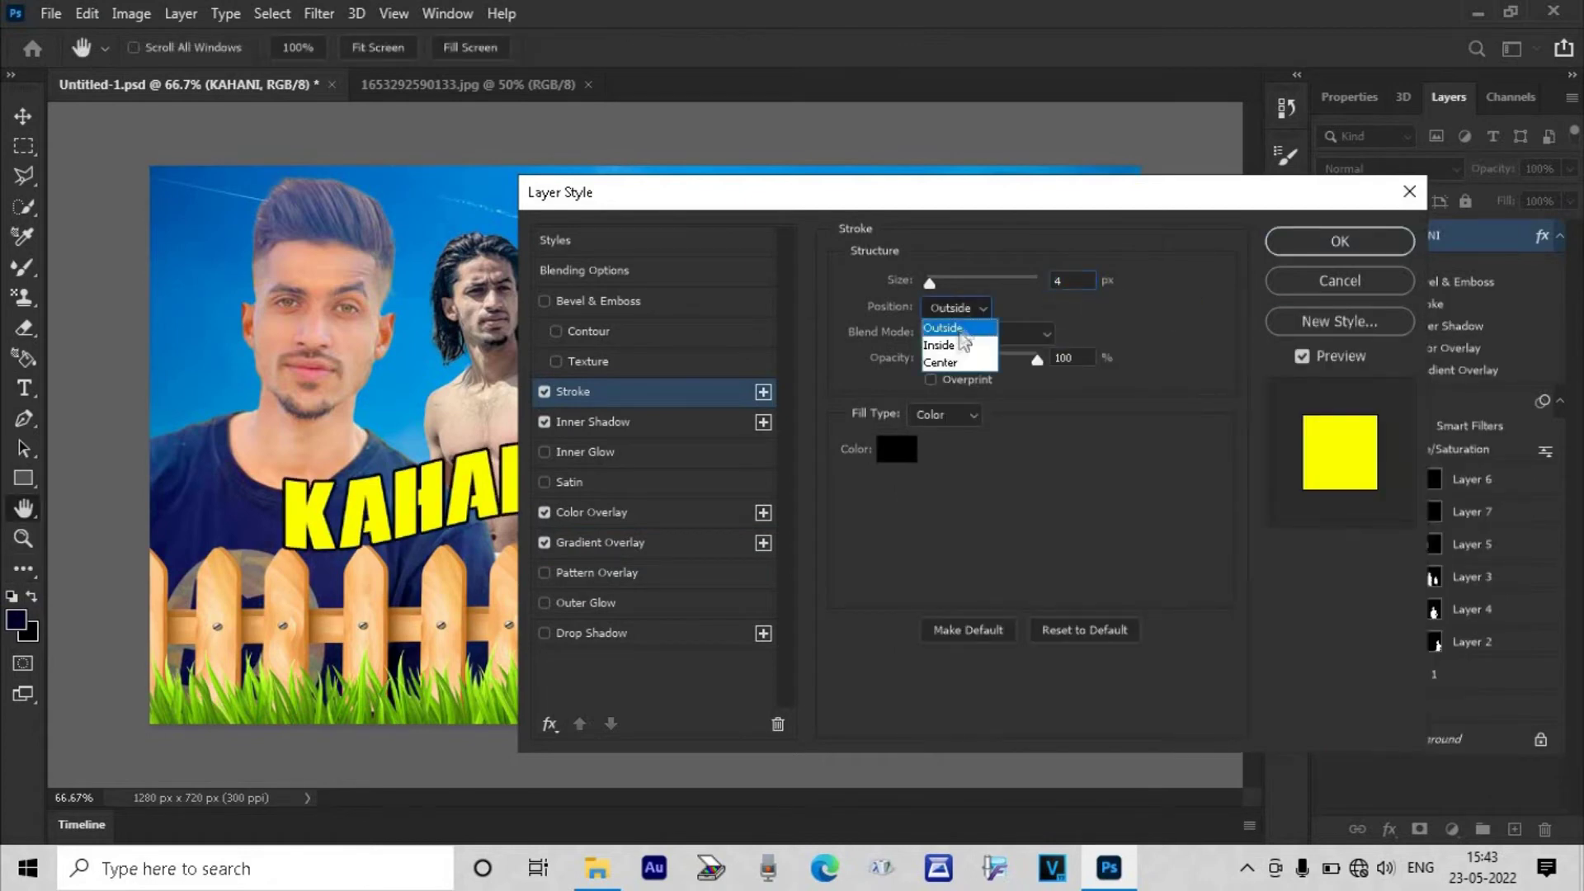
click(954, 336)
click(948, 362)
click(957, 307)
click(943, 327)
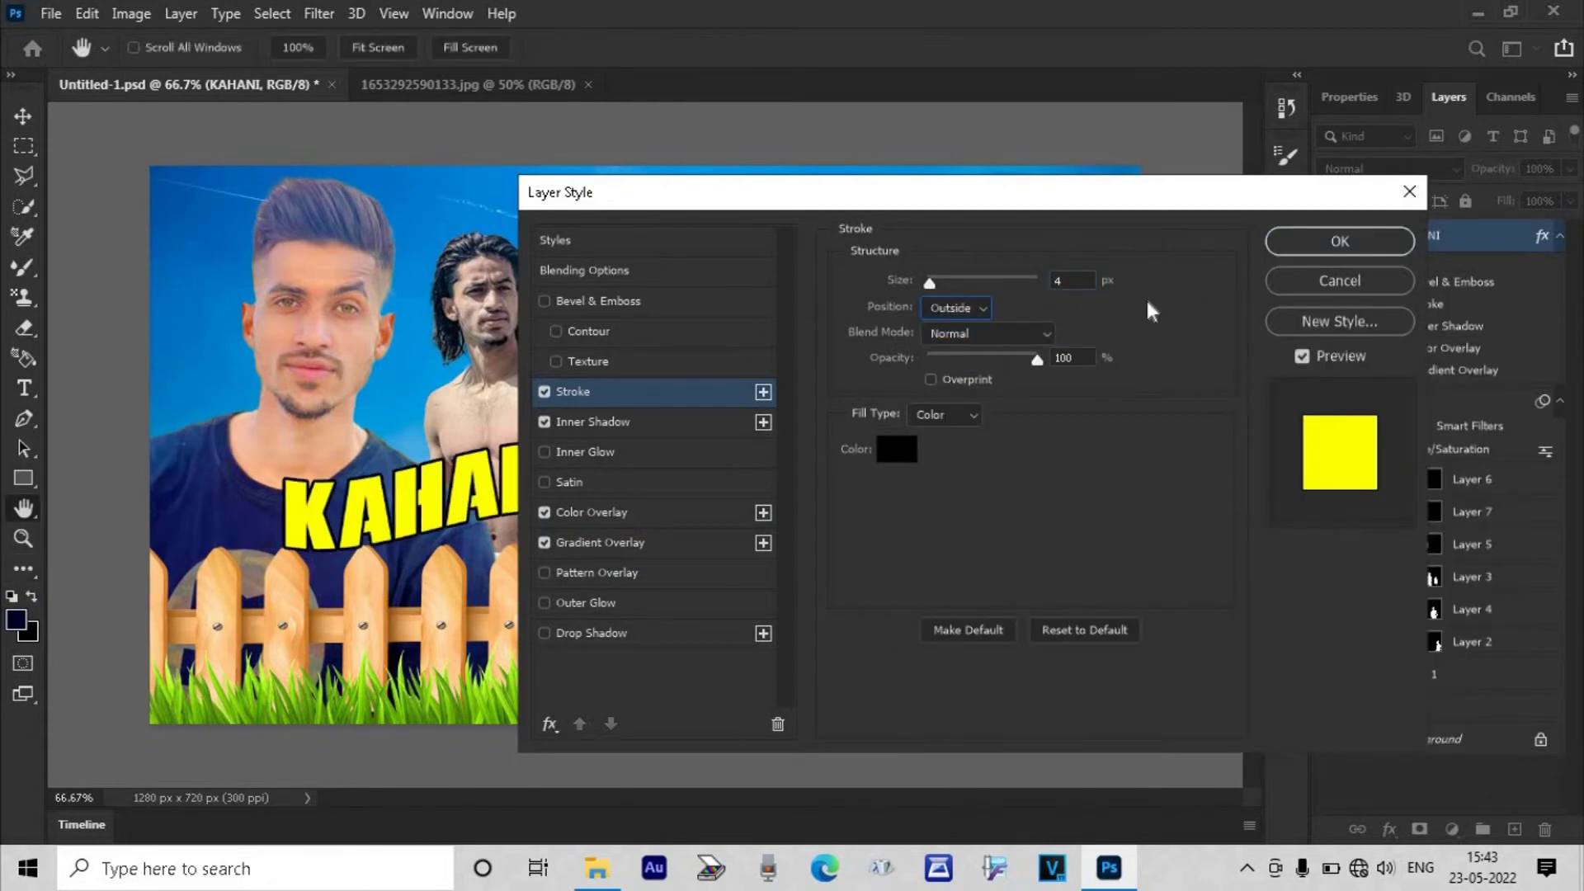
- Turn off Color Overlay and Inner Shadow on KAHANI and change its Gradient Overlay to a violet preset from the Purples group
click(544, 513)
click(718, 422)
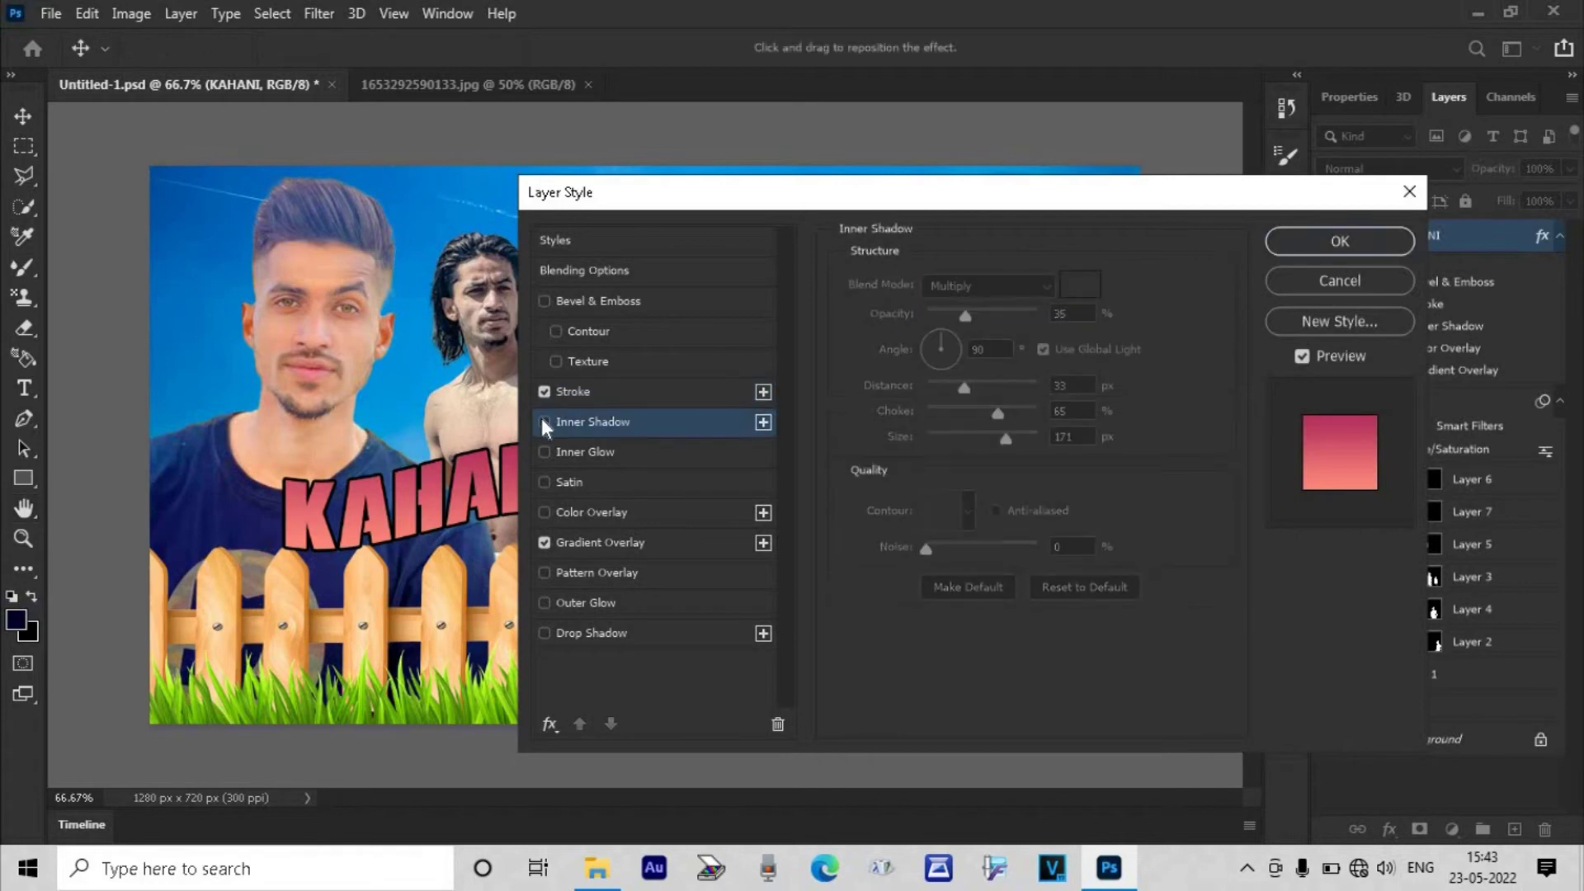
click(603, 542)
click(937, 335)
click(96, 194)
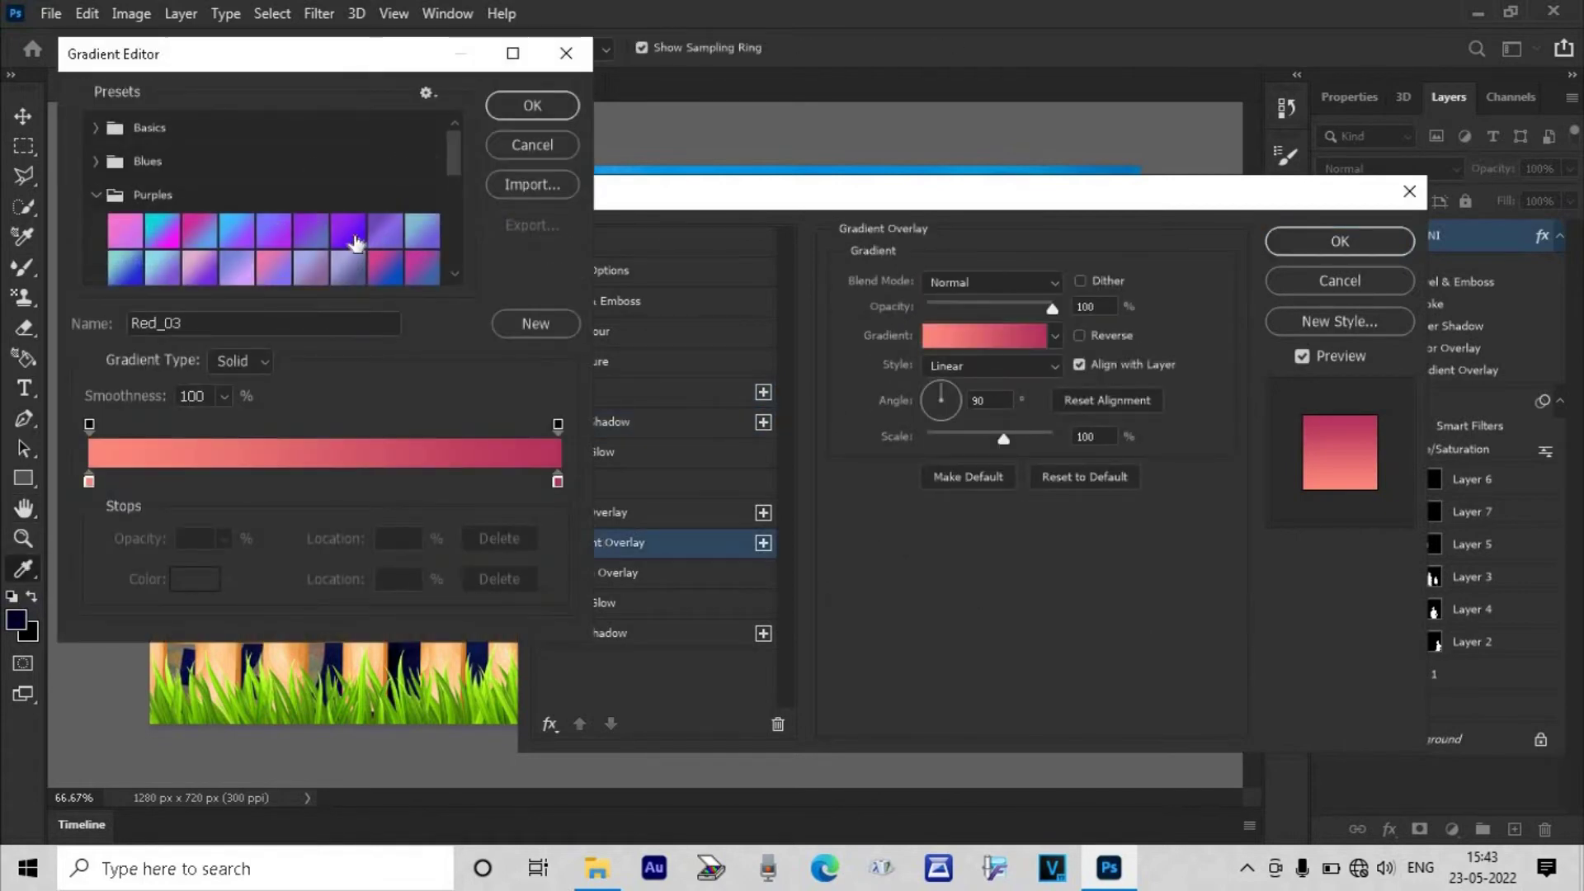
click(123, 235)
click(532, 105)
- Set the KAHANI stroke color to white and apply the layer style
click(578, 391)
click(895, 449)
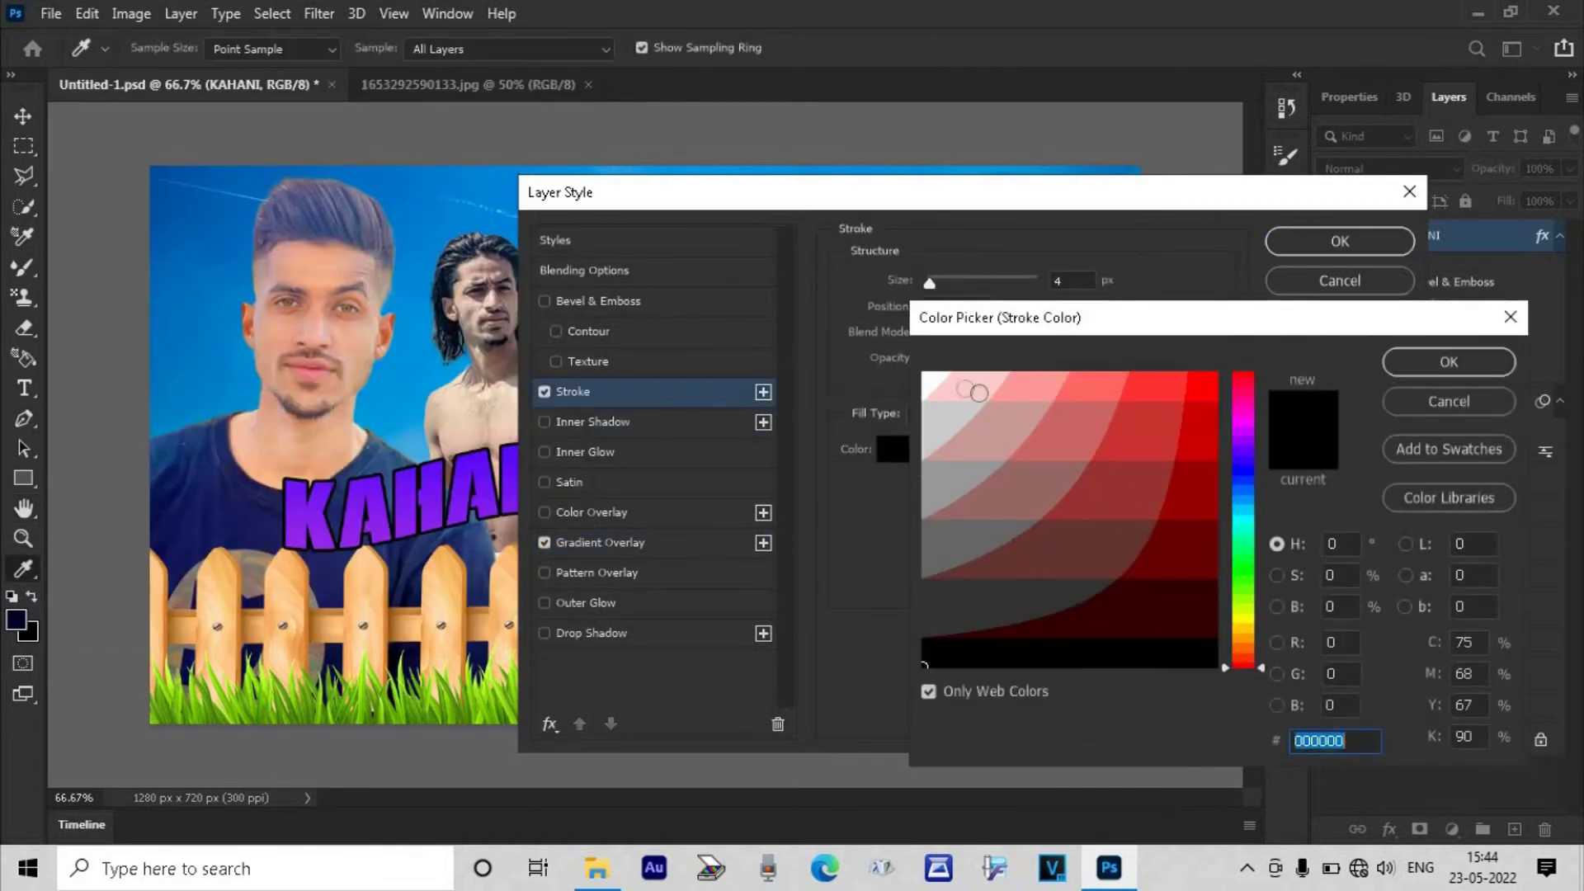
click(928, 305)
click(1450, 361)
click(1338, 241)
- Scale the KAHANI text to 169.41% and place it over the fence across the first three men
key(ctrl+t)
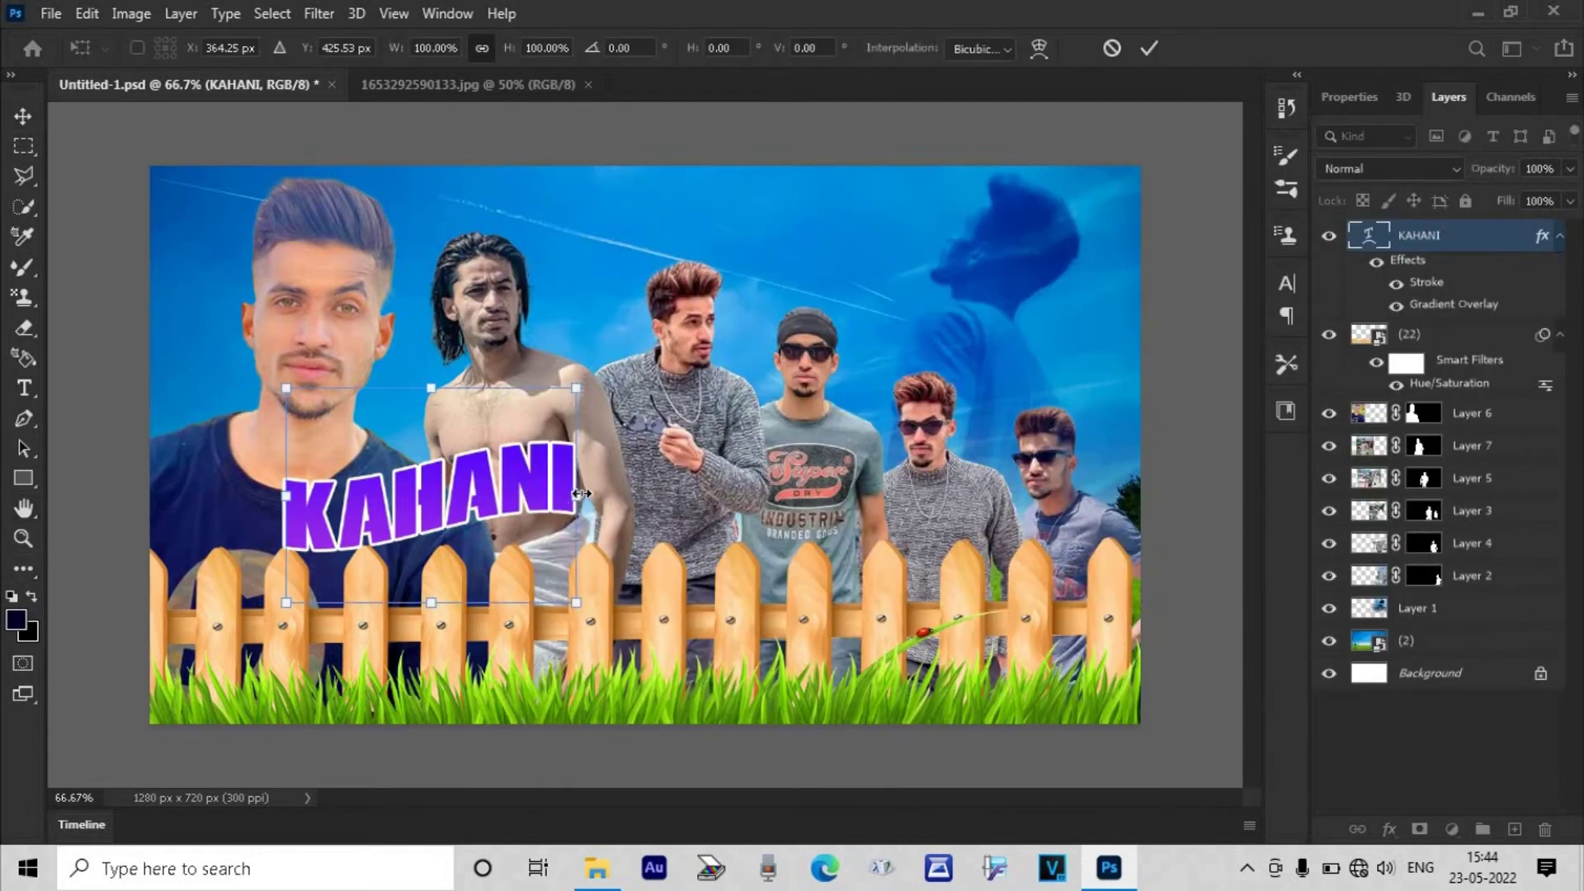
drag(648, 457, 792, 400)
drag(697, 479, 586, 536)
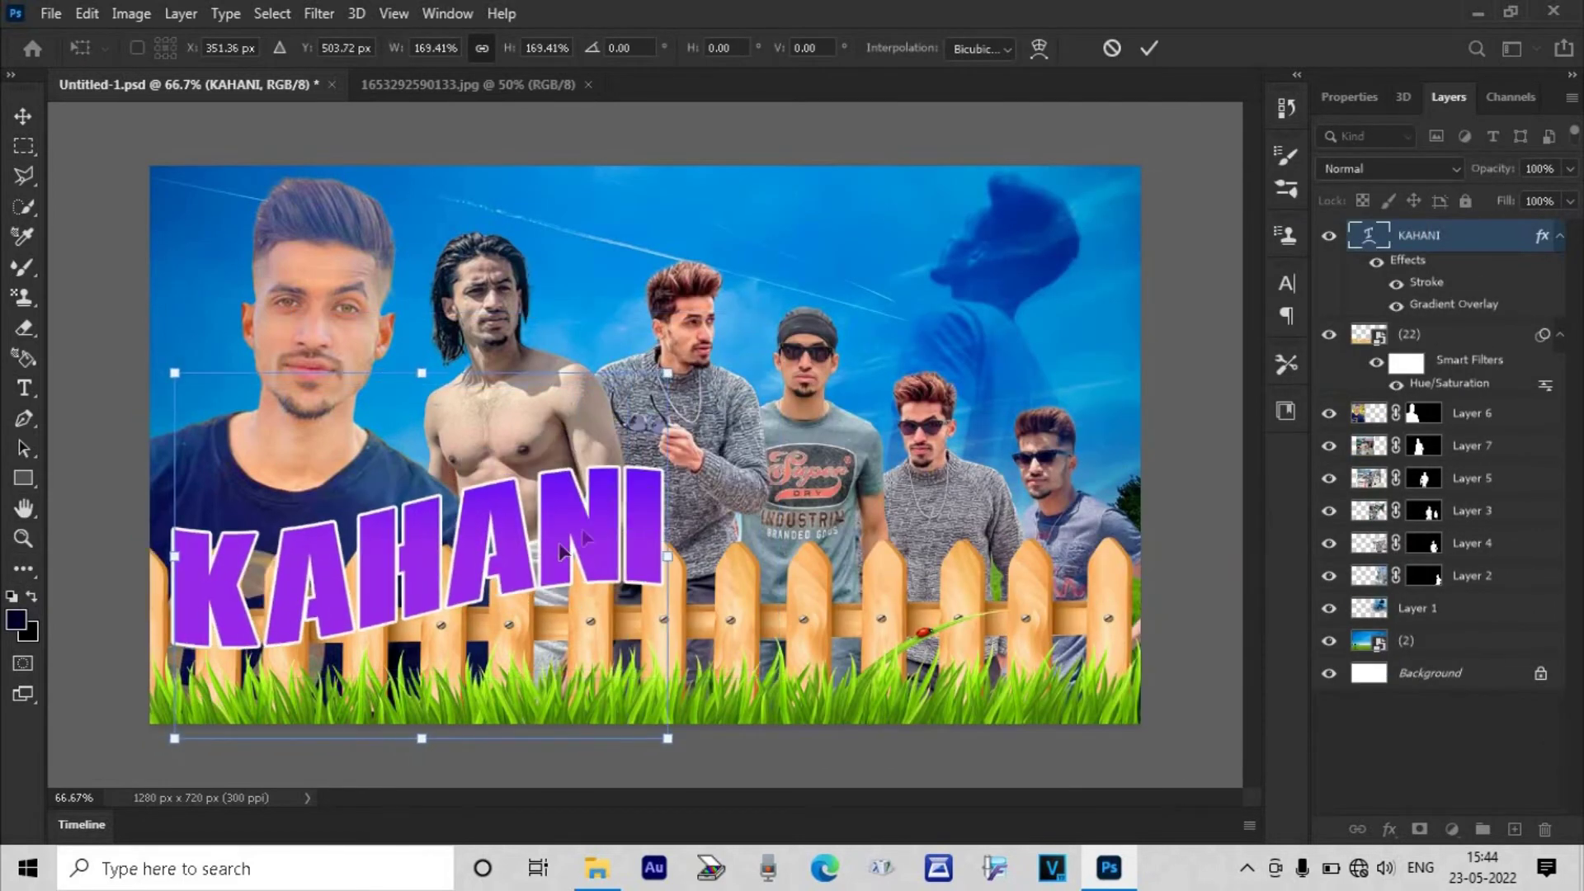
click(1149, 47)
- Add a black Outer Glow to the KAHANI text and apply the layer style
double_click(1408, 261)
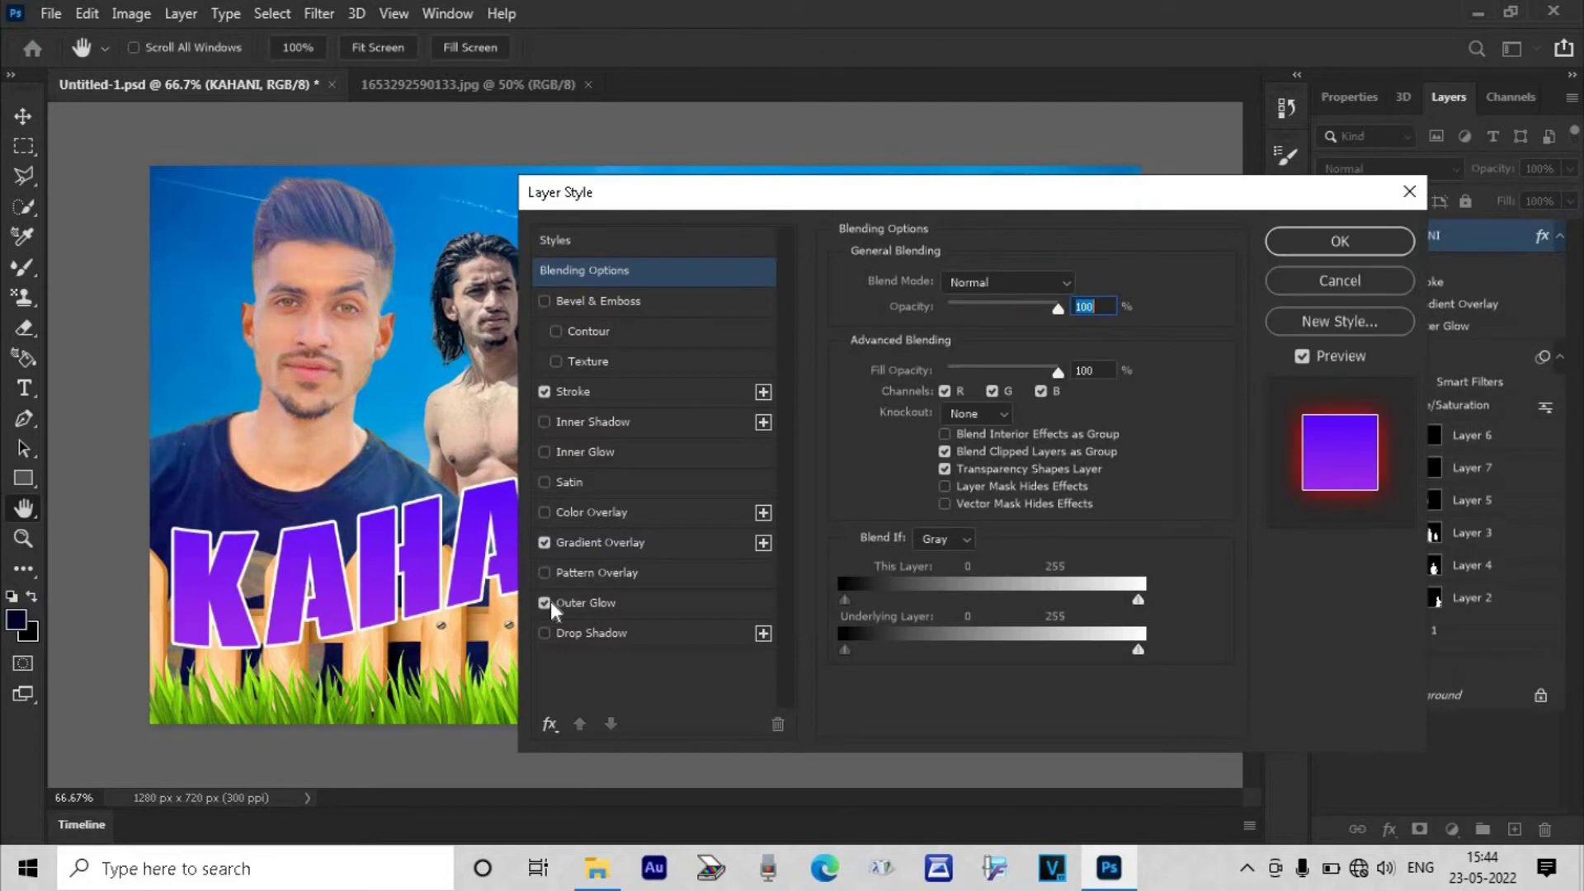
click(586, 603)
click(898, 363)
click(987, 534)
click(990, 651)
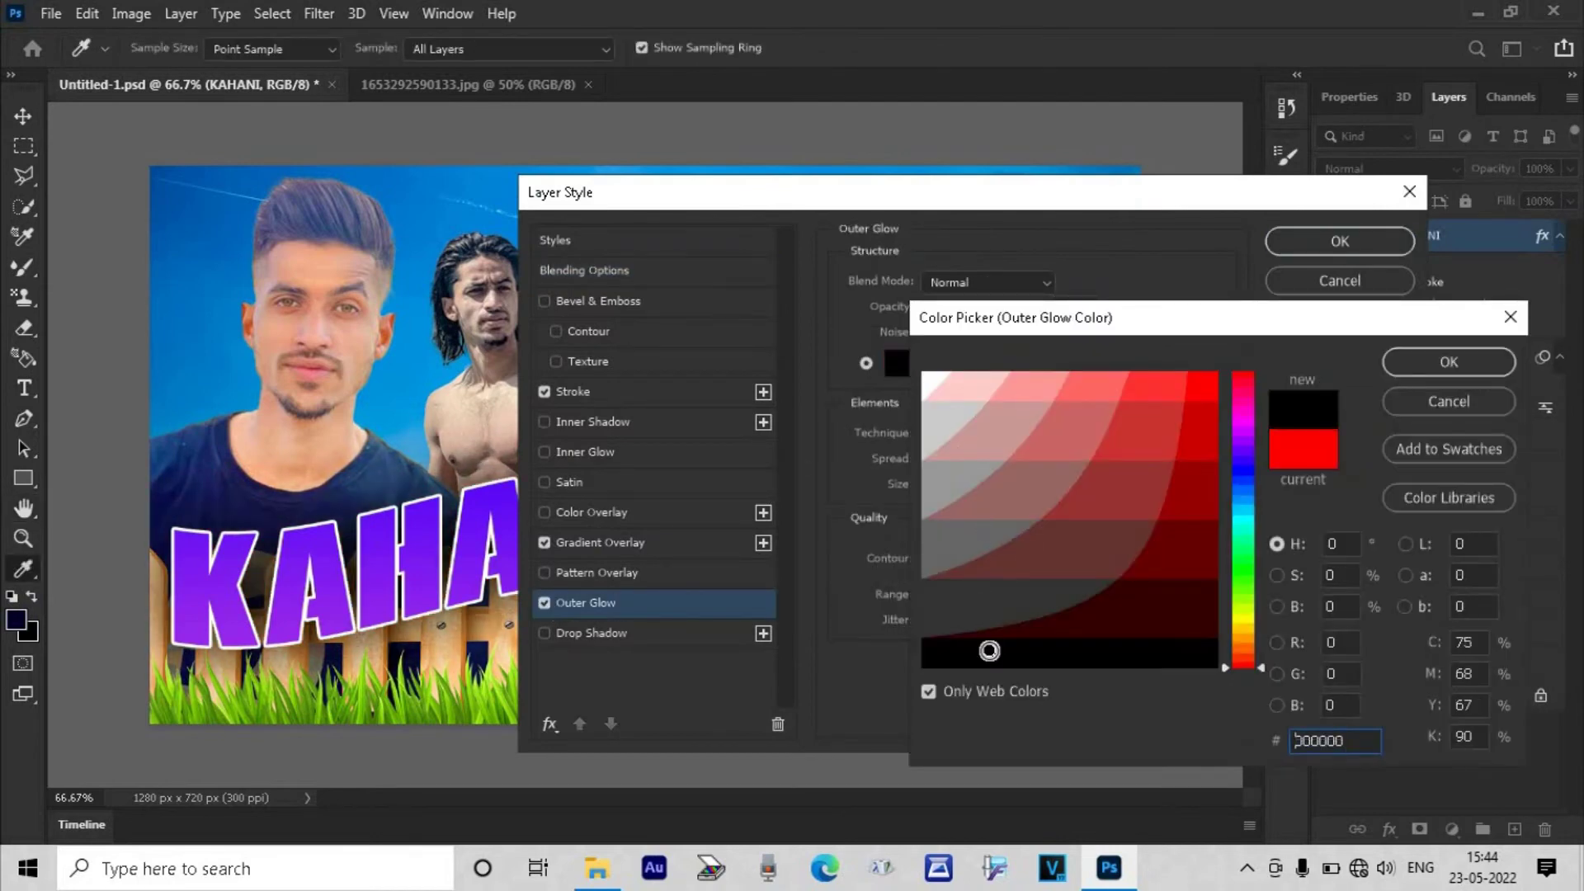
click(1407, 369)
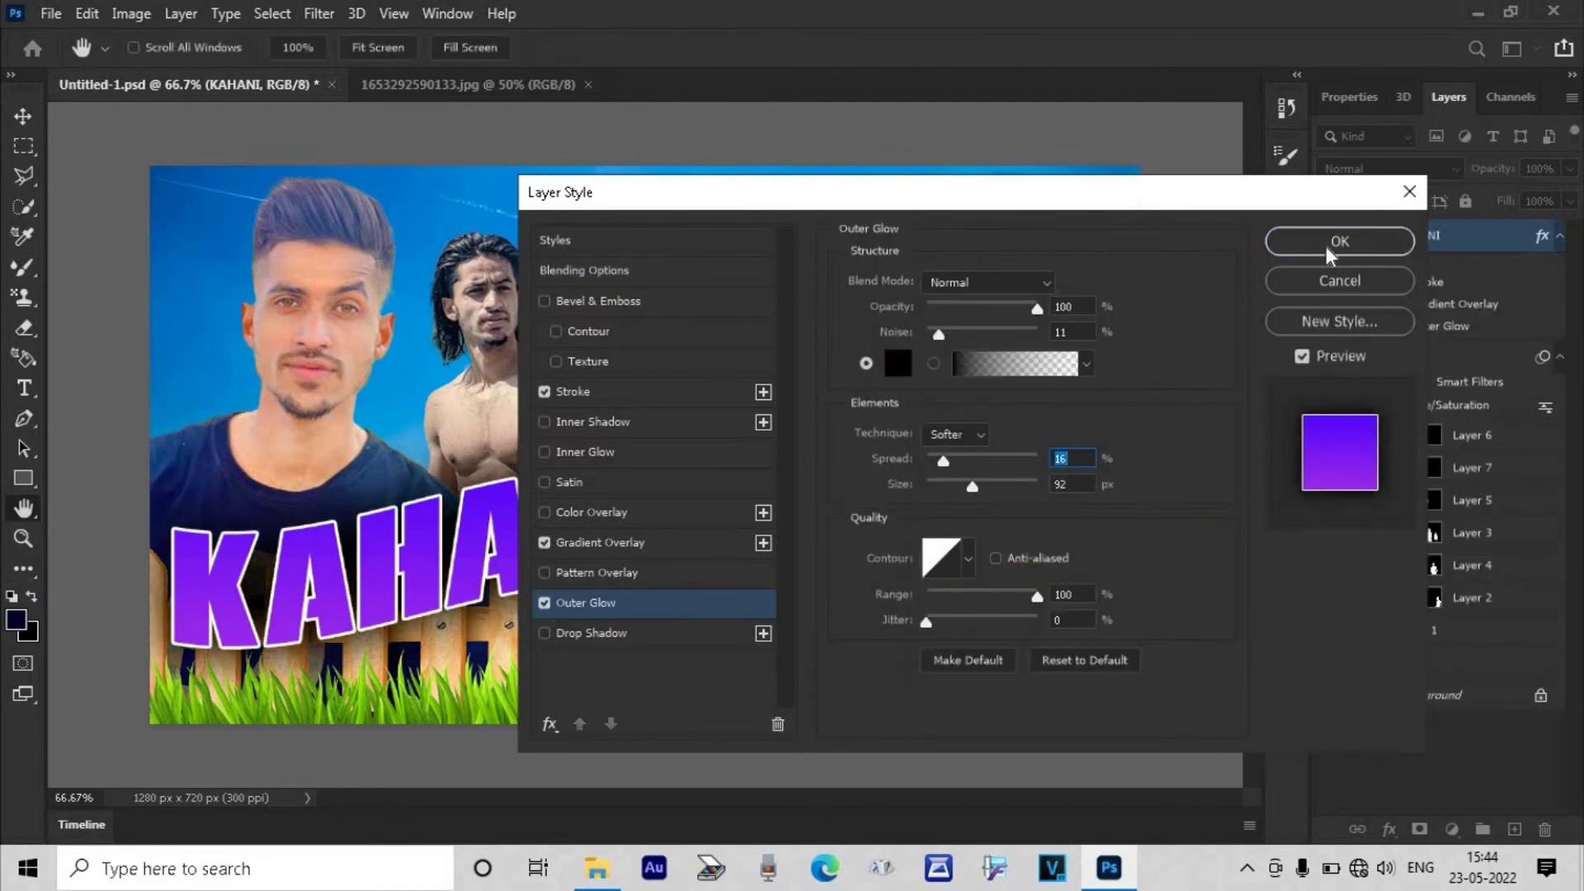
click(1326, 244)
- Duplicate the KAHANI title toward the lower right and change the copy's text to FARM-HOUSE
drag(639, 570, 912, 624)
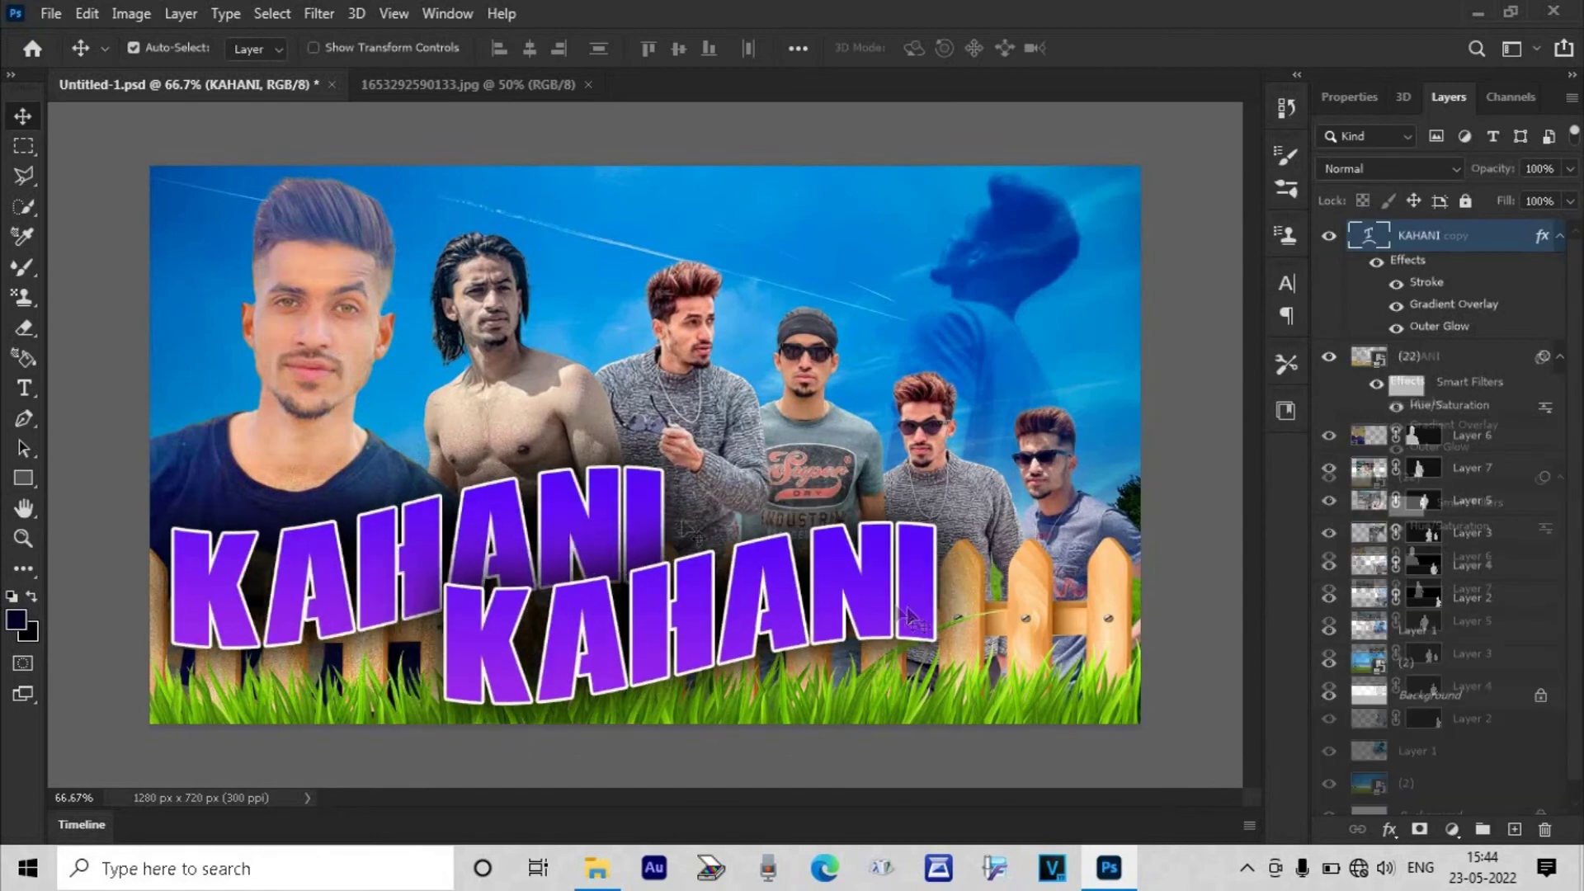
key(t)
double_click(628, 627)
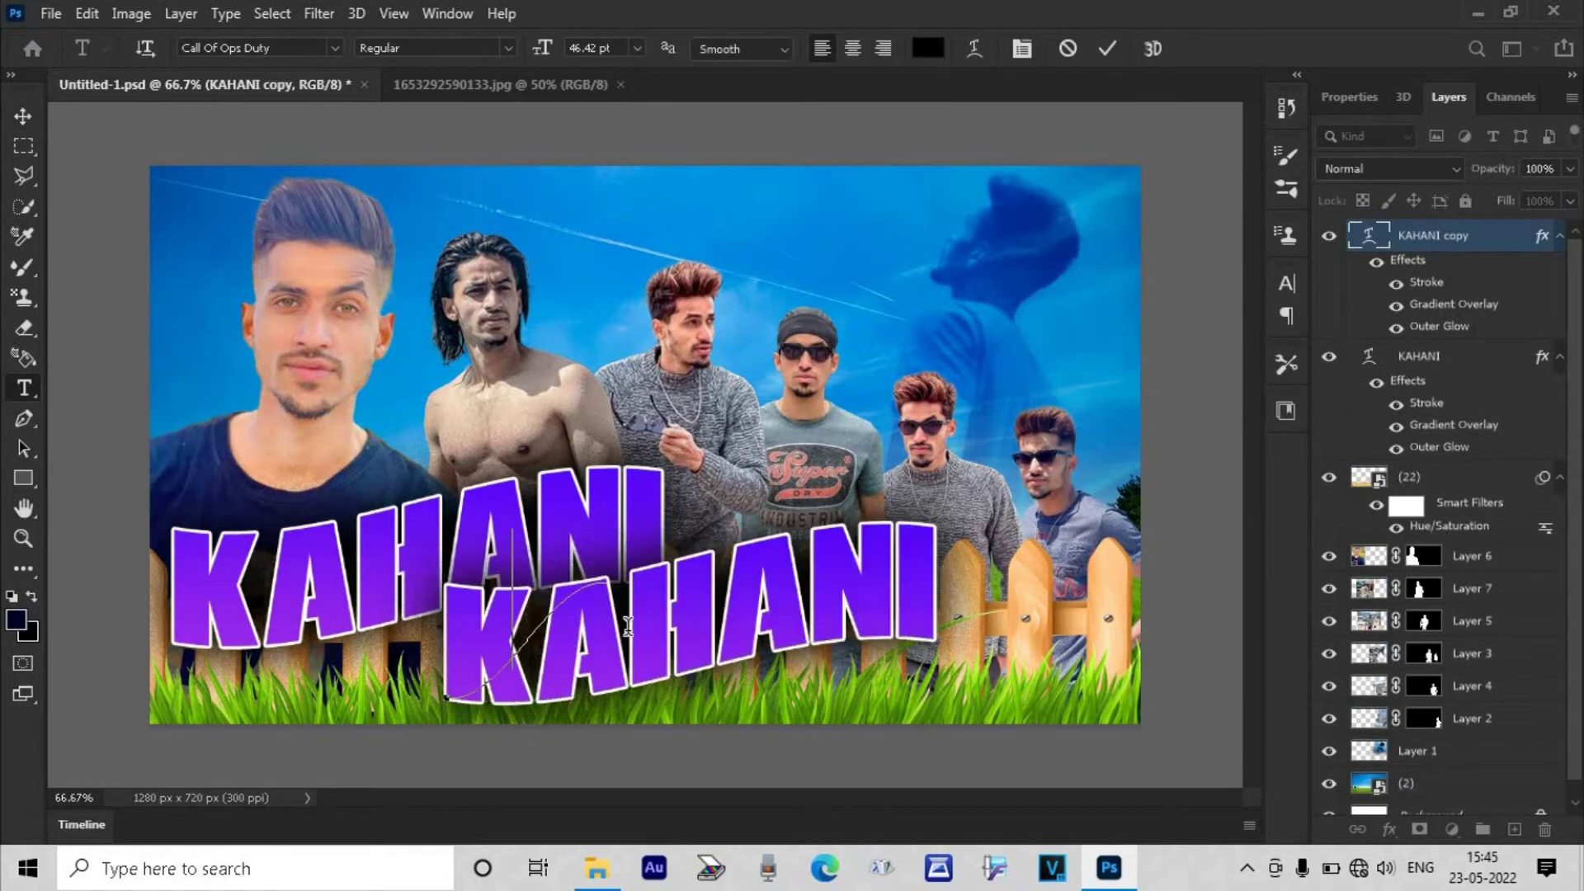
text(FARM)
key(BackSpace)
key(BackSpace)
key(BackSpace)
key(BackSpace)
text(FARM-HOUSE)
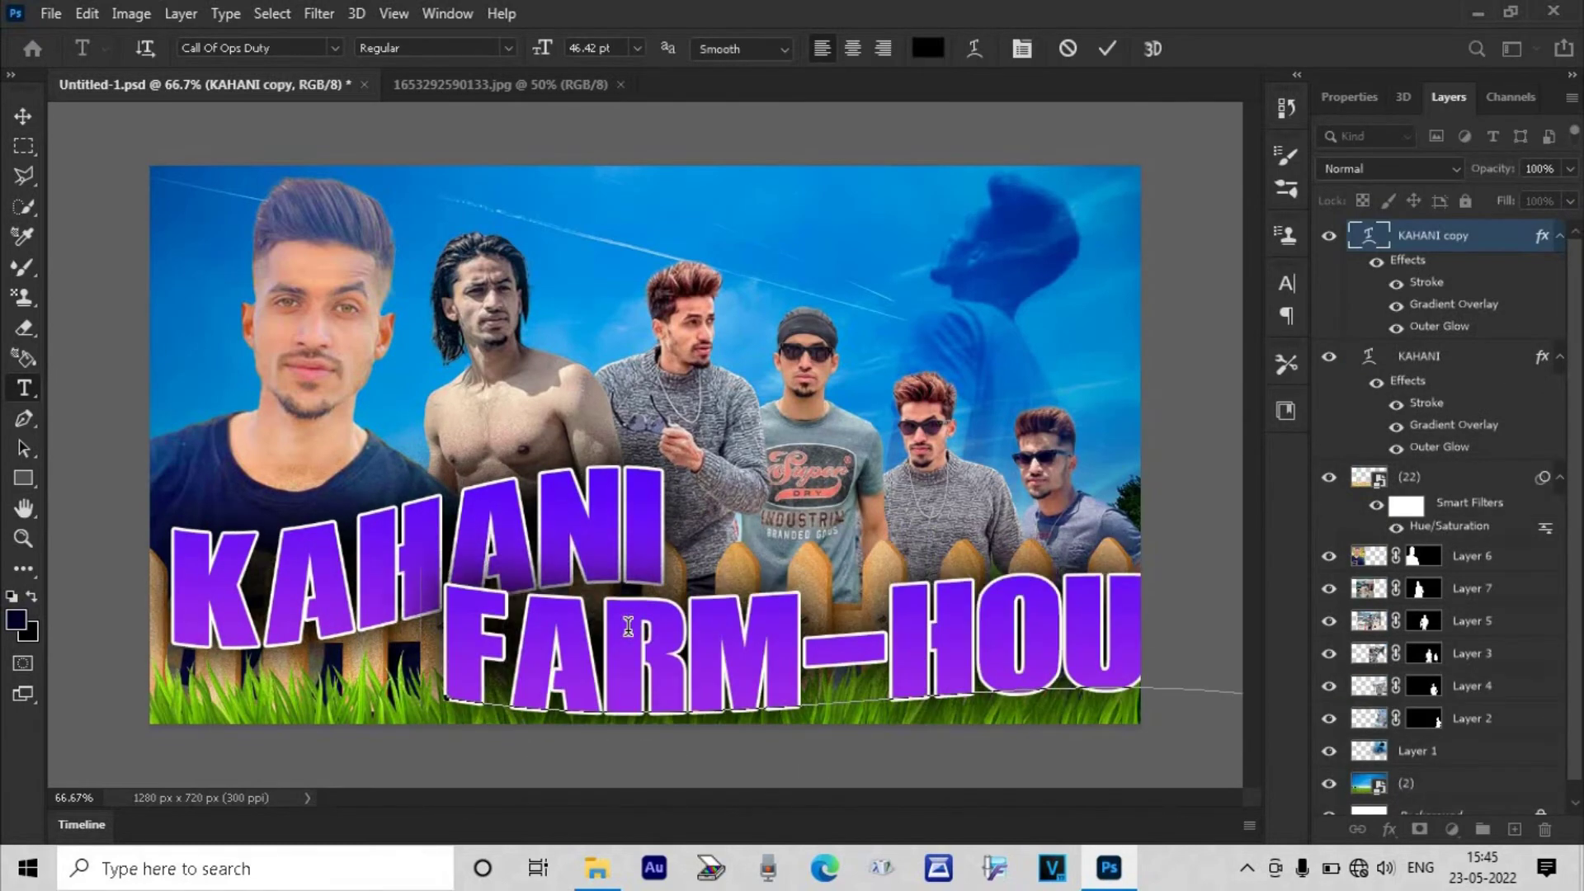
- Set the FARM-HOUSE text size to 30 pt and commit it
key(ctrl+a)
click(606, 48)
scroll(607, 48, down, 5)
text(30)
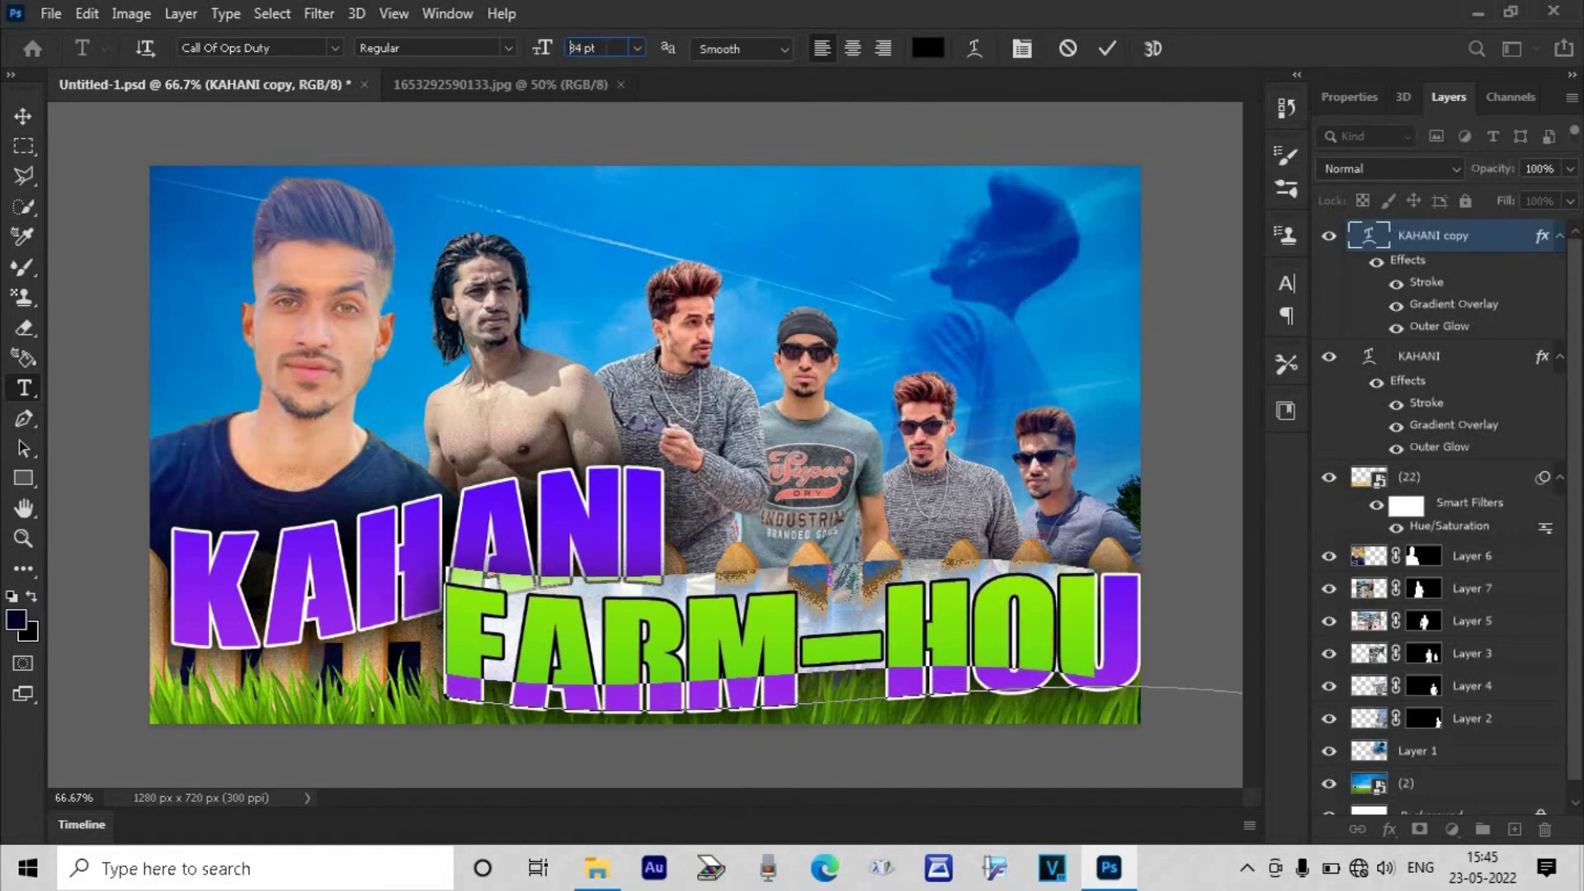
key(Return)
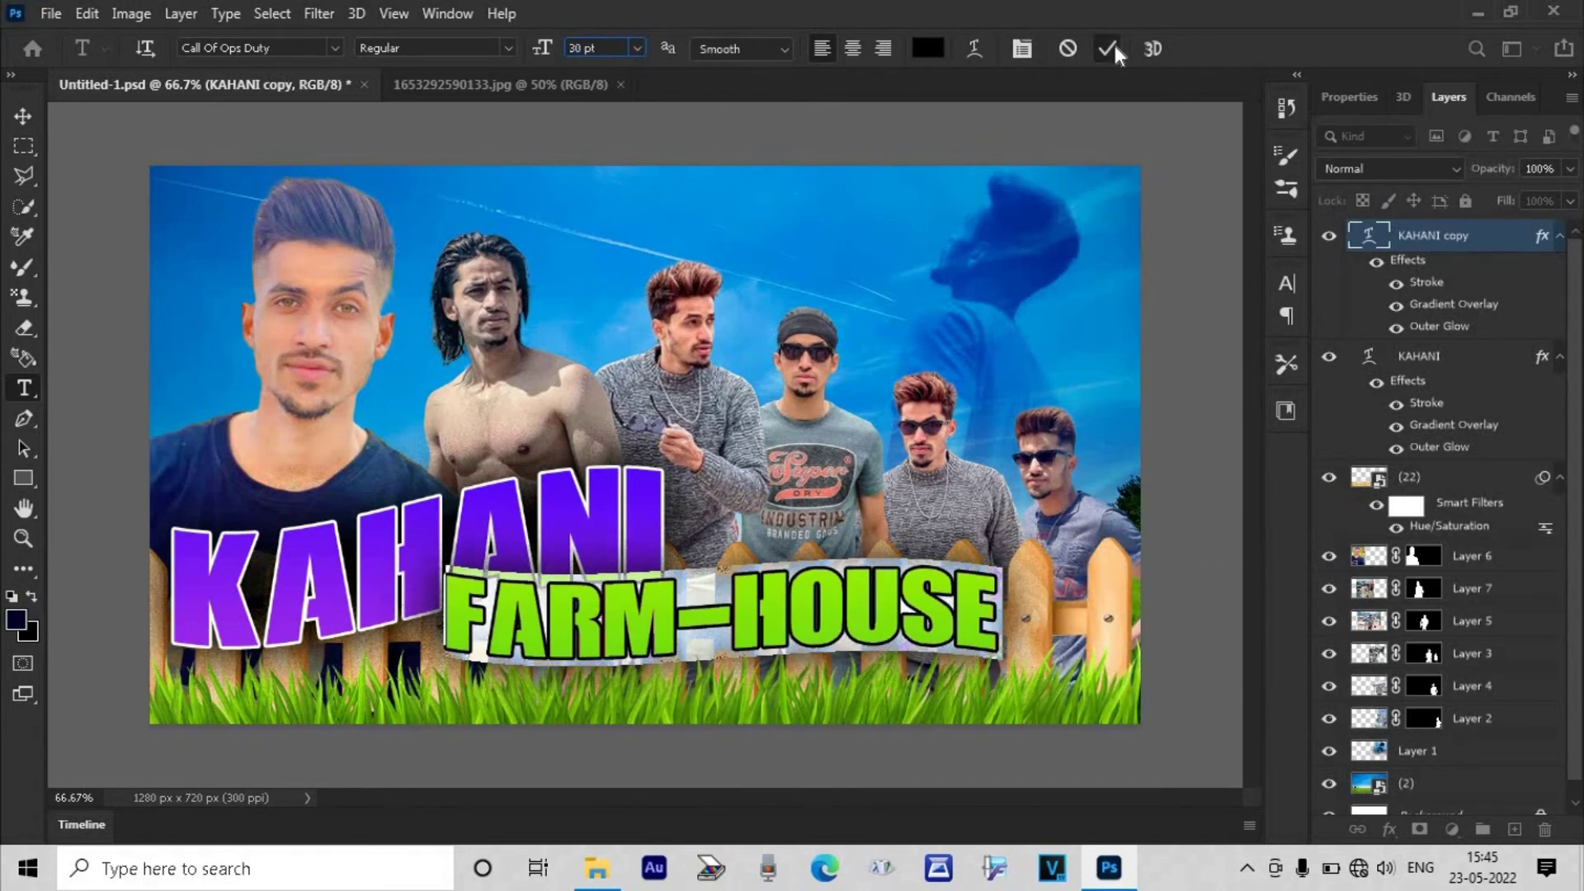
click(1108, 49)
- Arrange FARM-HOUSE beneath KAHANI over the fence and grass, saving the document
key(v)
drag(660, 640, 600, 657)
click(422, 542)
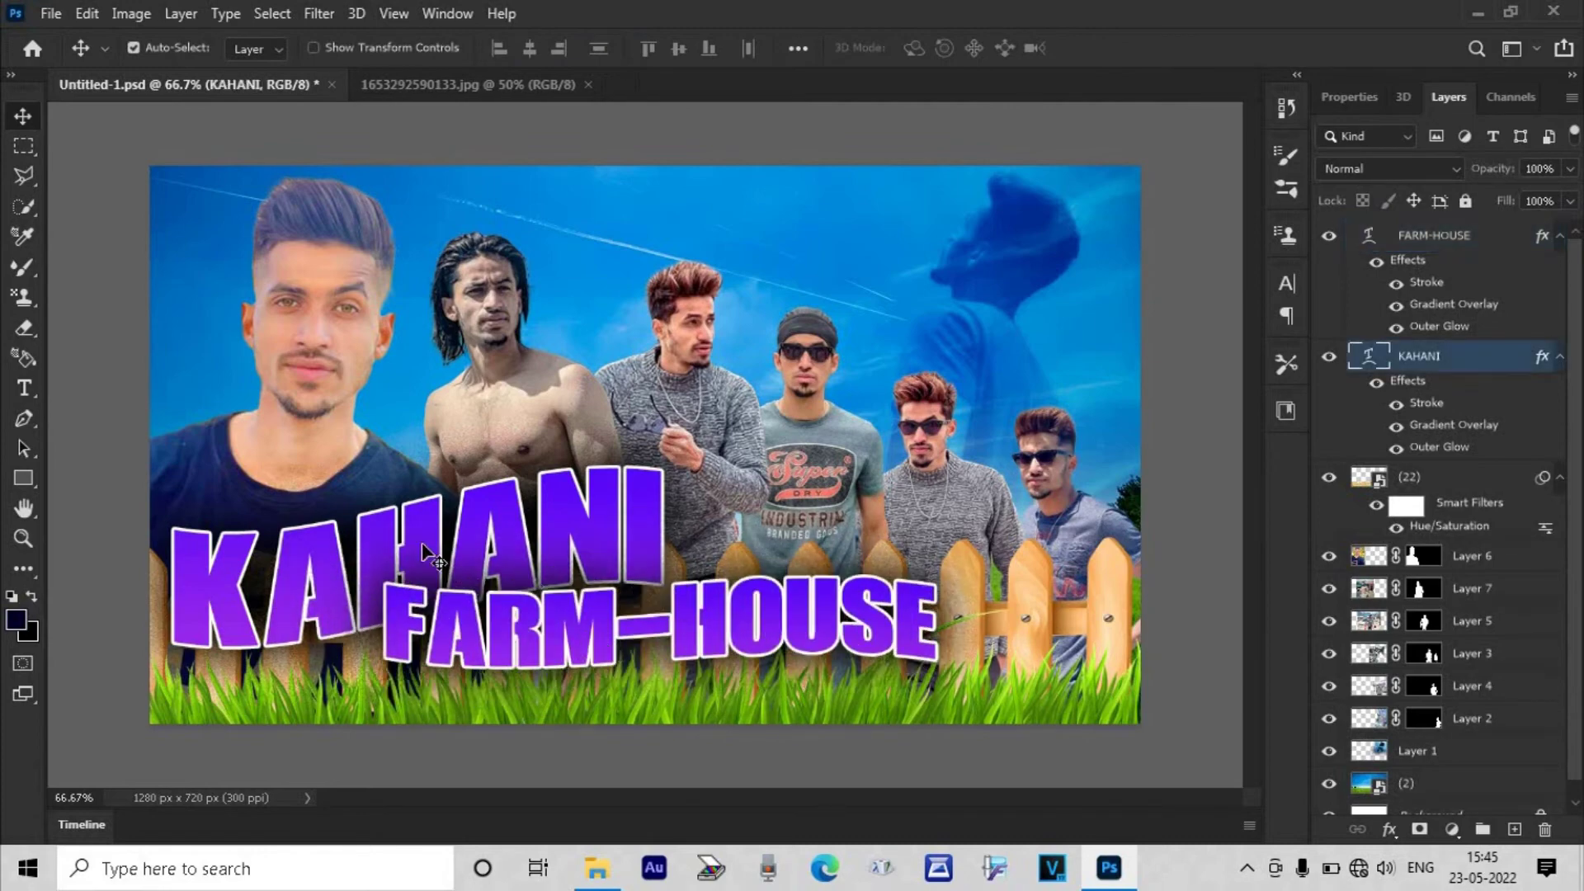
drag(422, 542, 411, 535)
drag(600, 640, 558, 640)
key(ctrl+s)
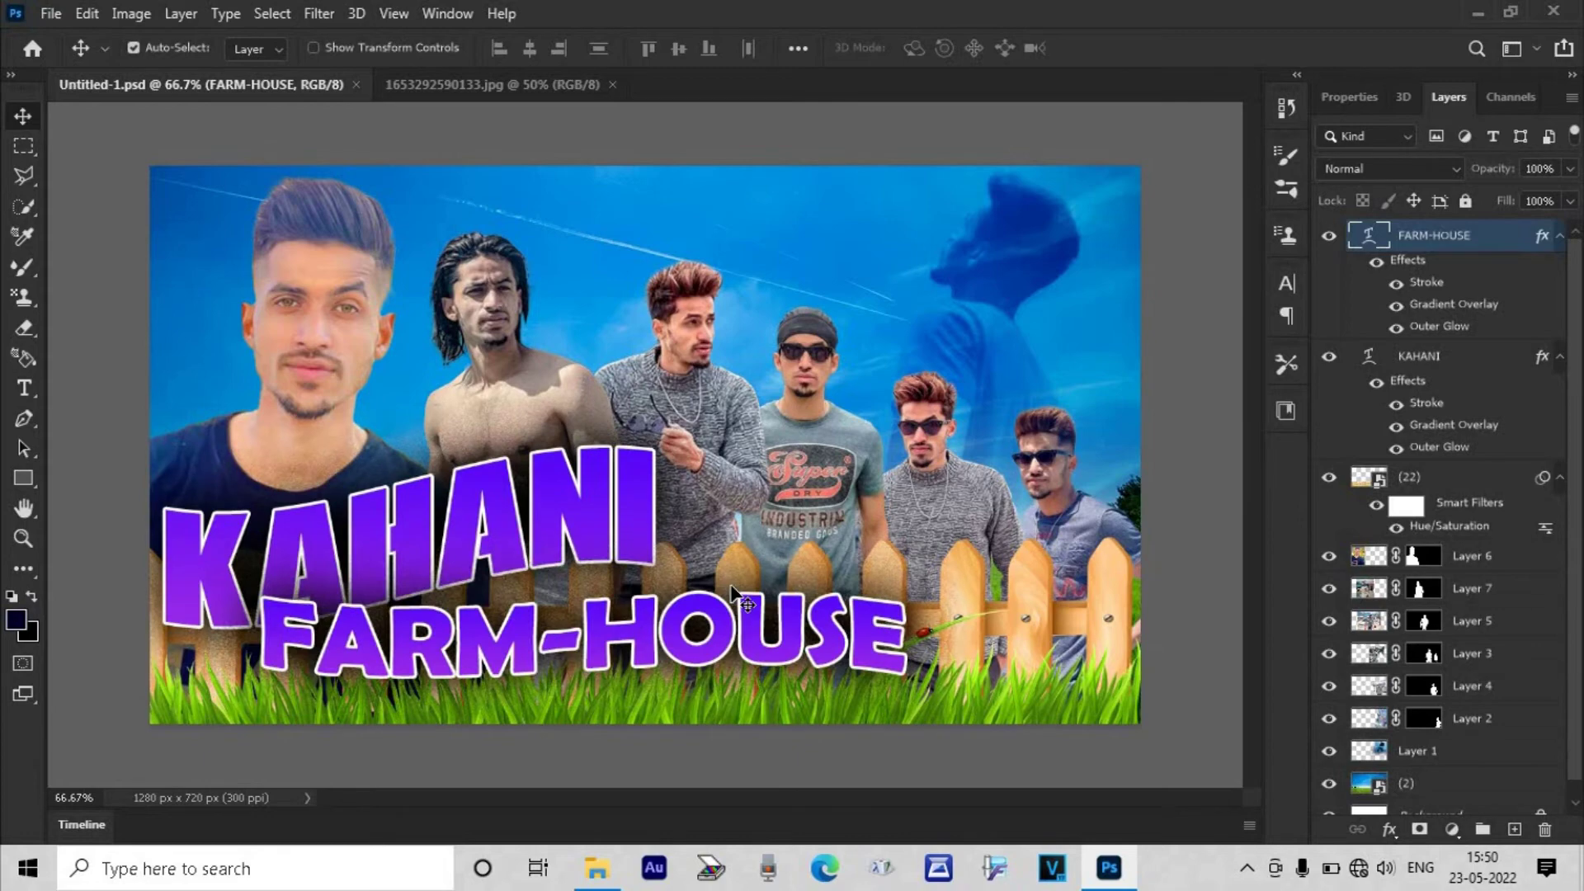
drag(715, 626, 694, 659)
- Add a white Outer Glow with 0% noise, 16% spread and 150 px size to Layer 6, the large first man
right_click(1458, 557)
click(1332, 38)
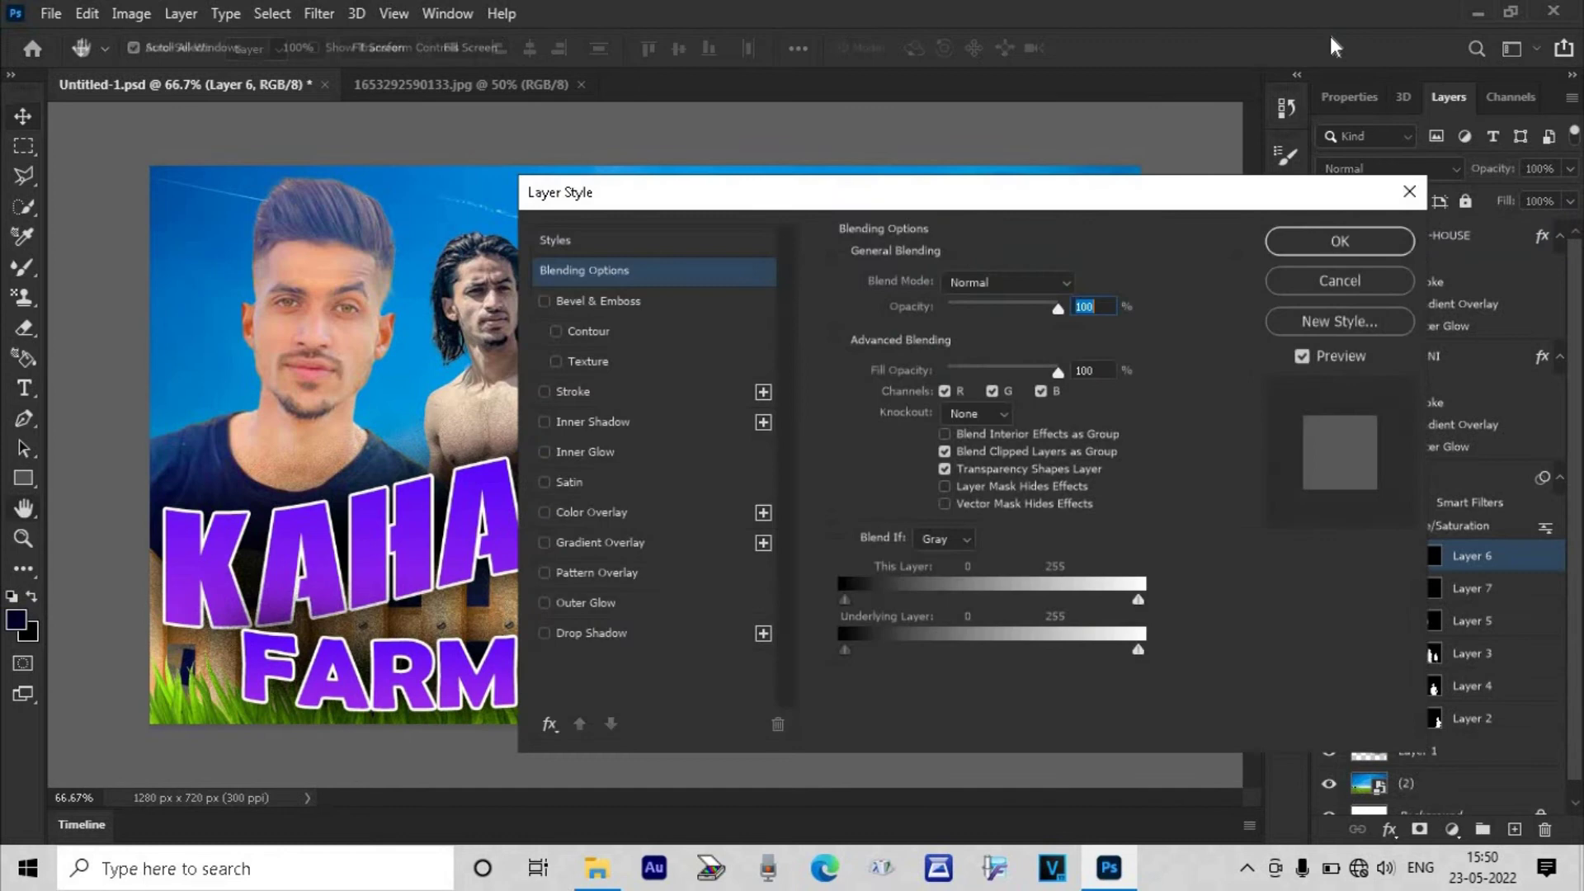
click(568, 515)
click(543, 512)
click(587, 602)
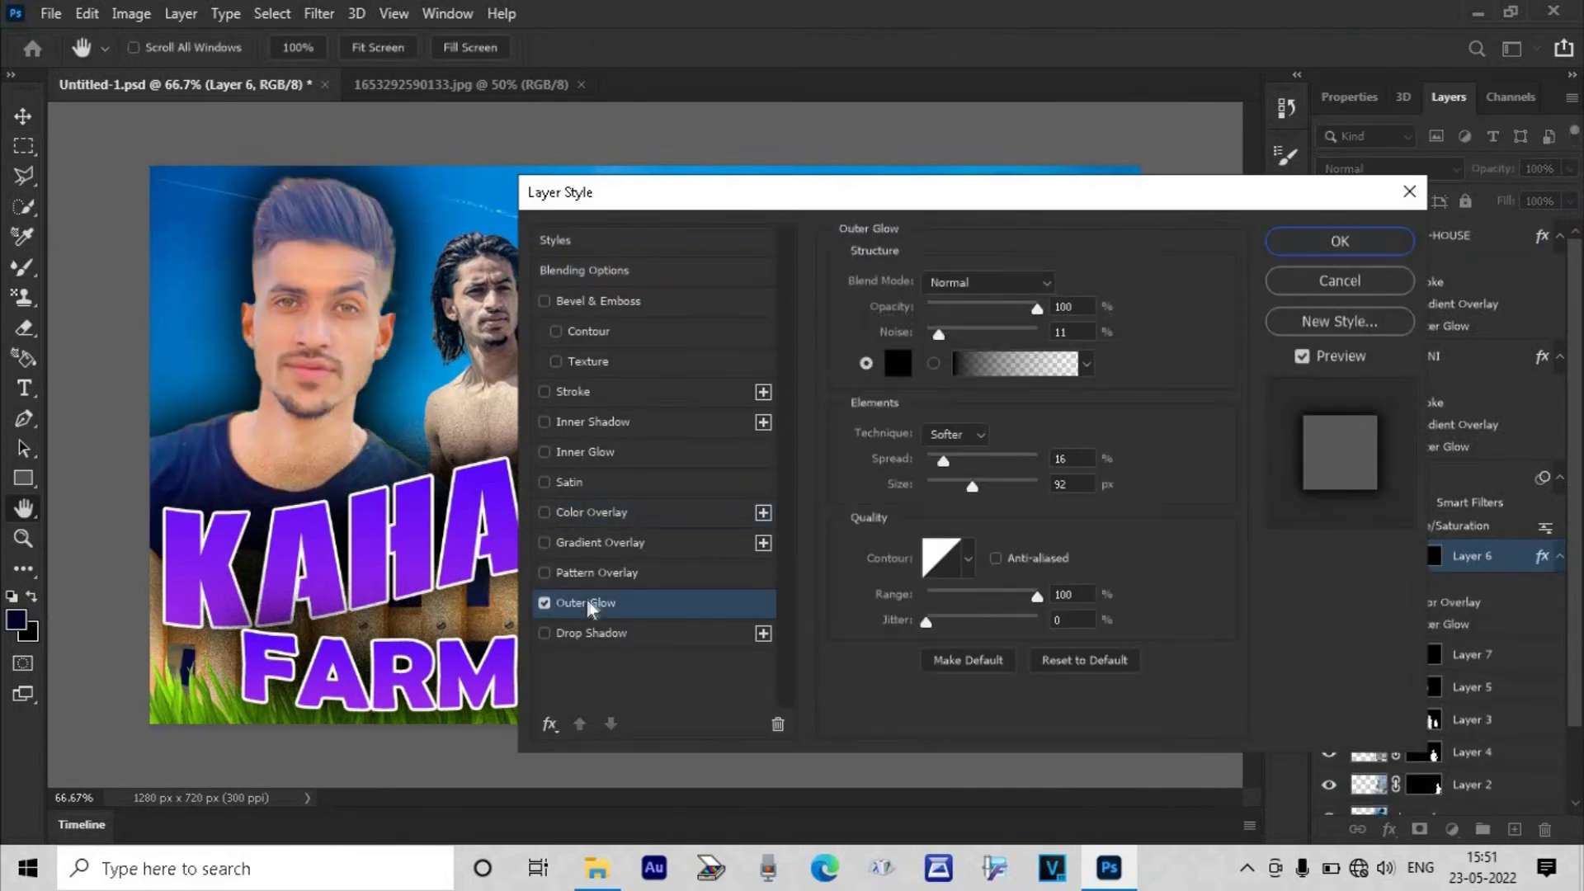
click(898, 363)
click(926, 382)
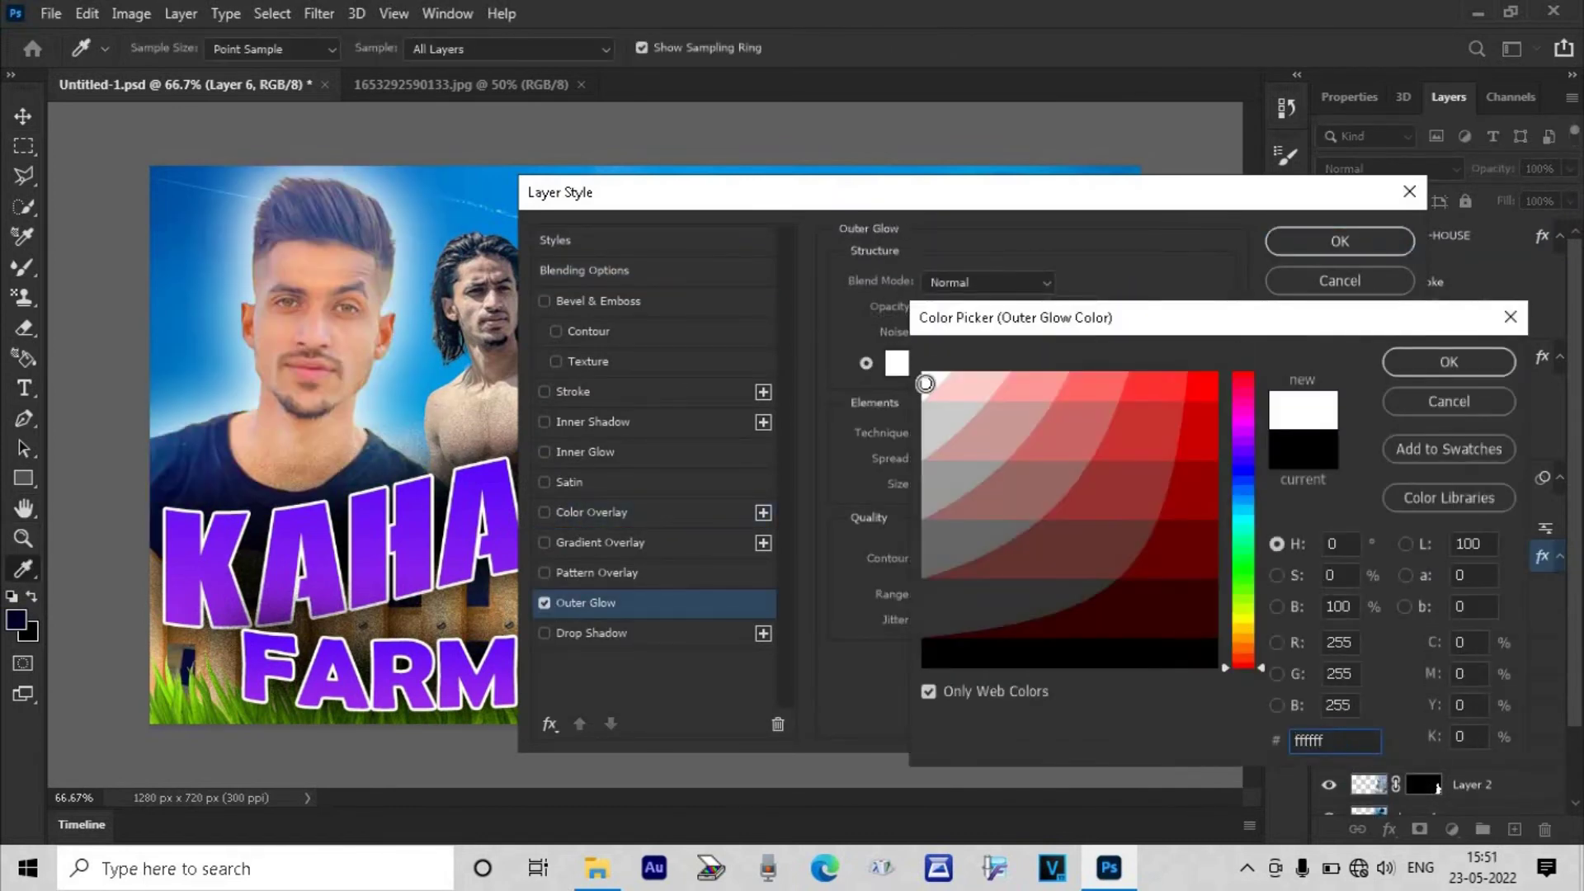
click(1448, 366)
drag(982, 488, 998, 488)
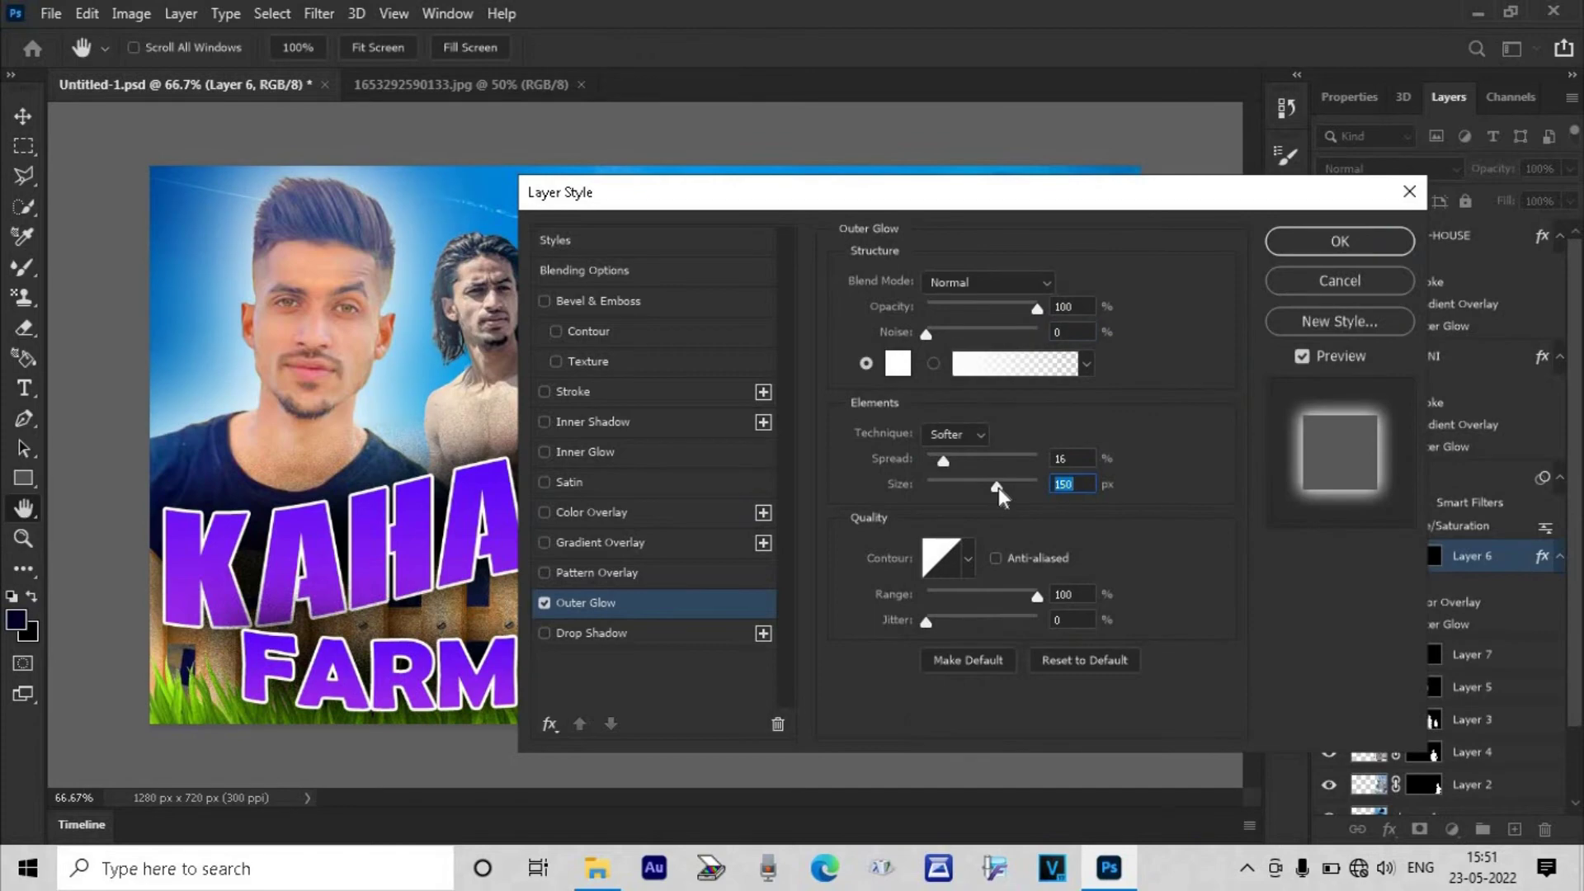
click(1298, 240)
- Set the Outer Glow noise to 0% on both the KAHANI and FARM-HOUSE text layers
click(1436, 406)
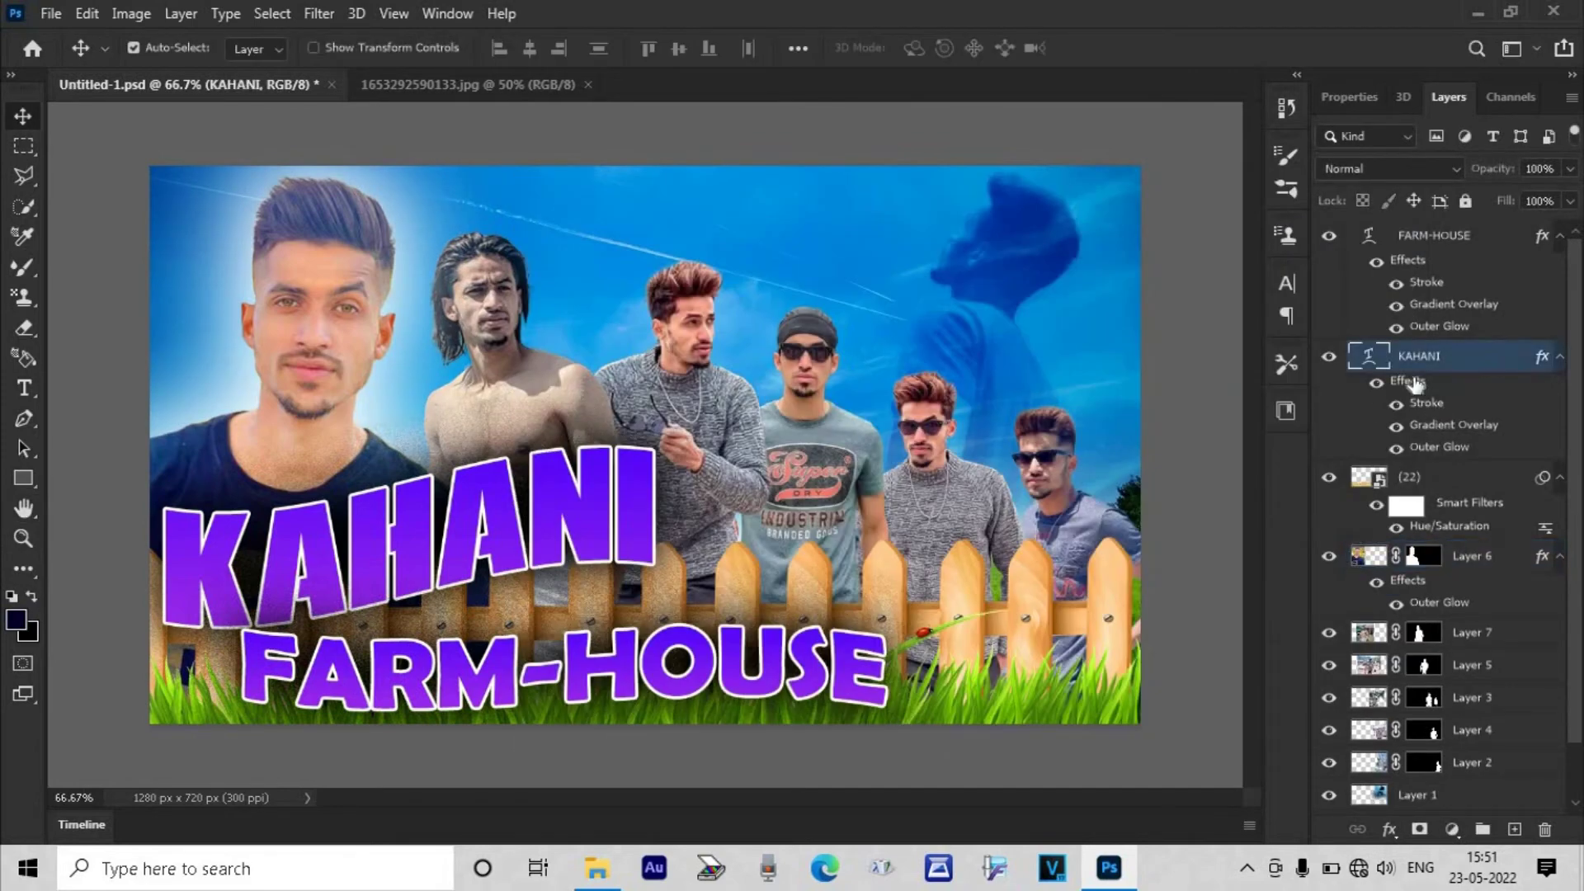
double_click(1407, 380)
click(583, 601)
click(1336, 240)
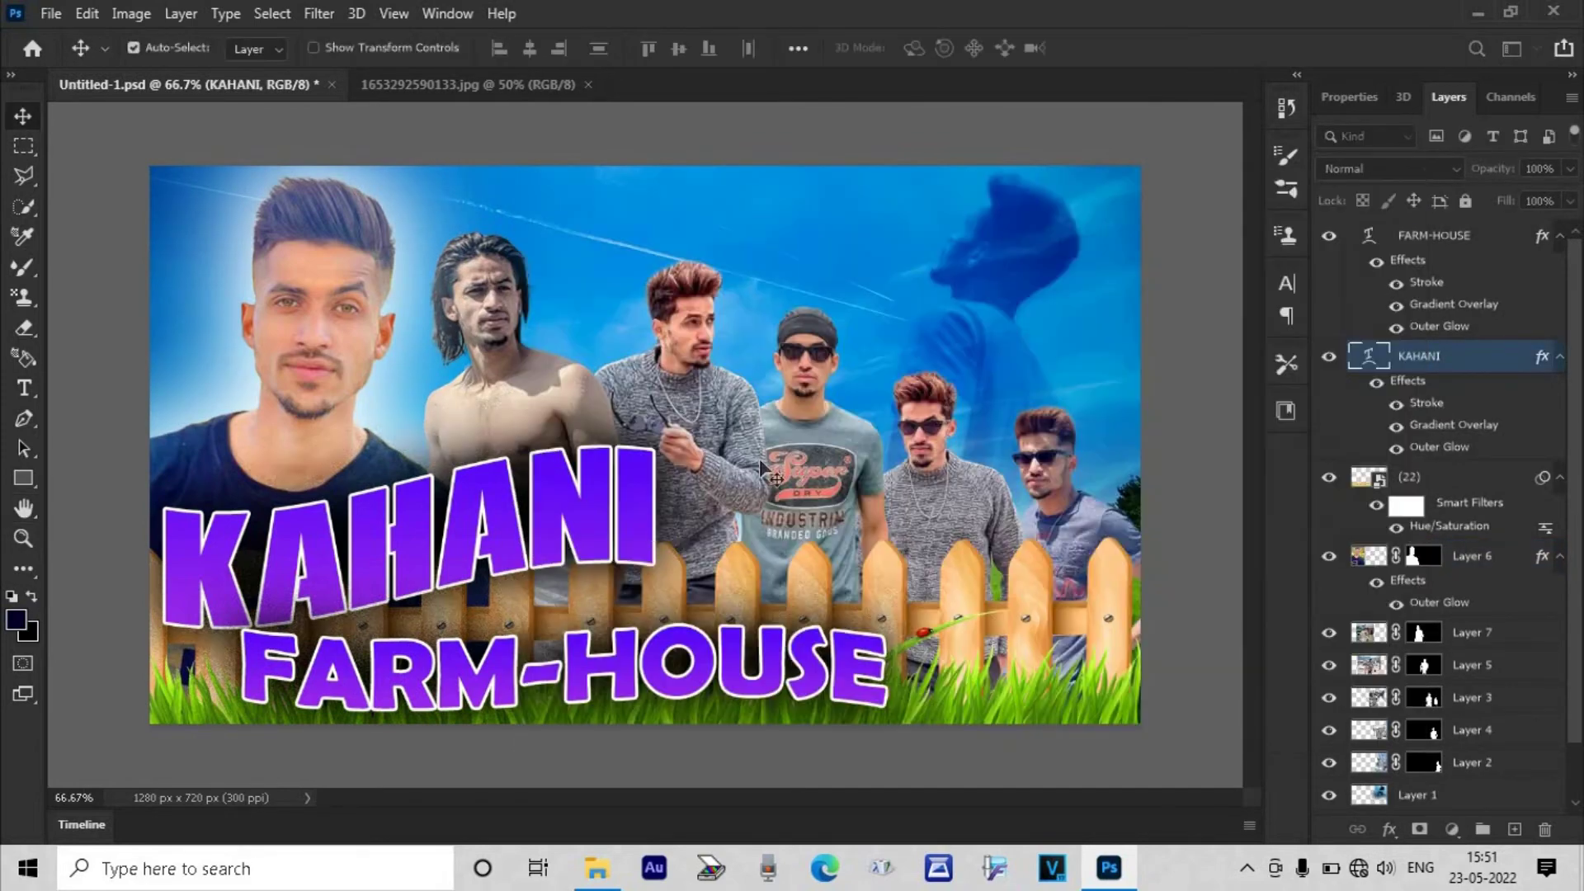
click(621, 651)
double_click(1419, 328)
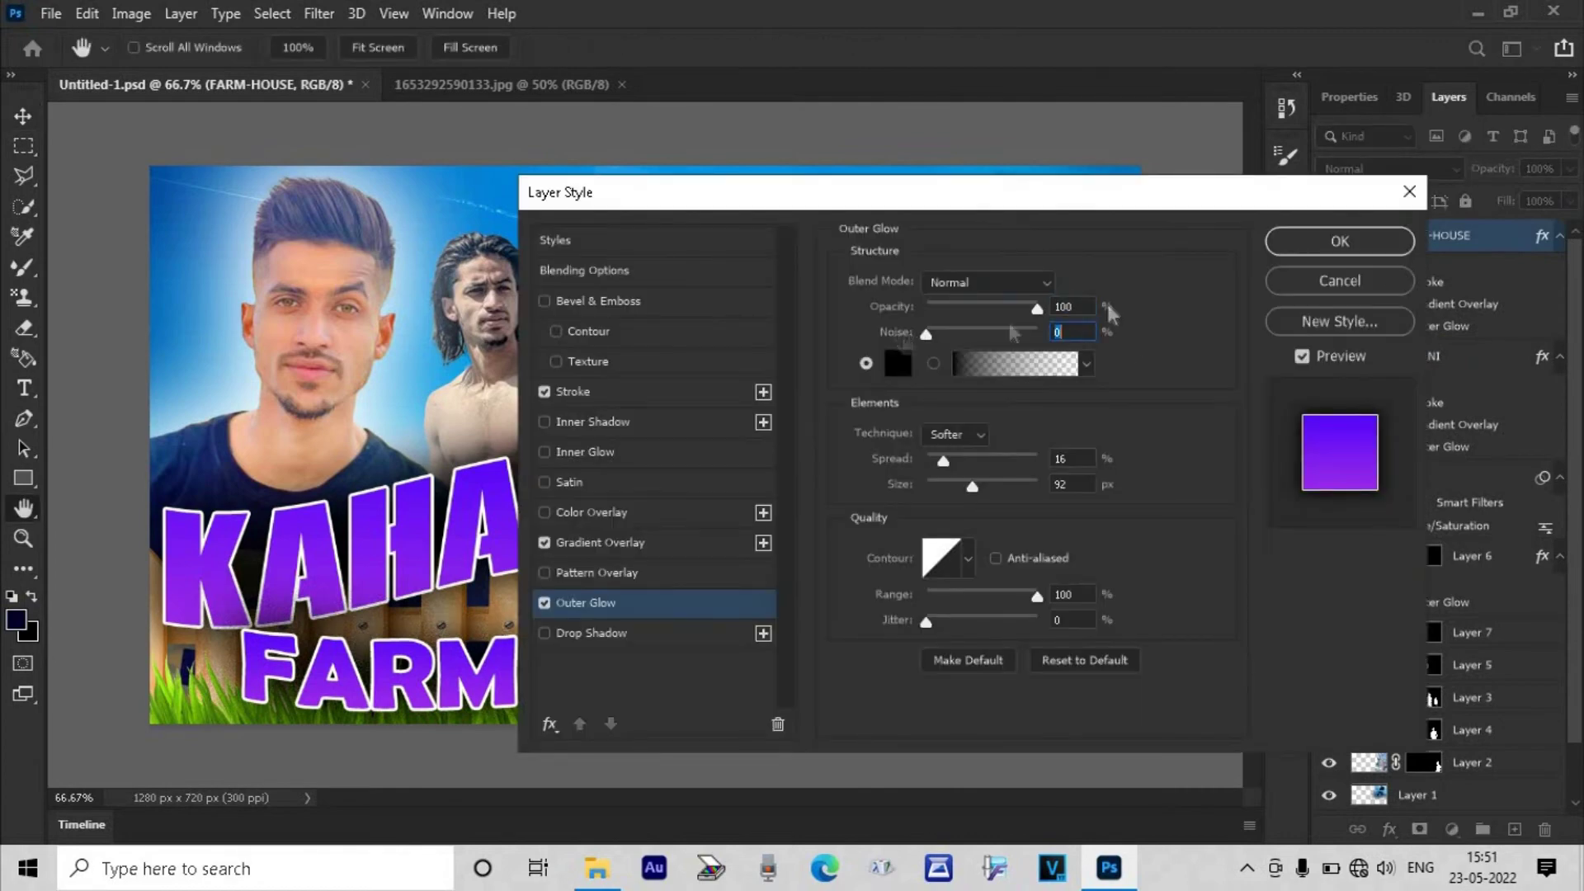
click(1338, 241)
- Move KAHANI down against FARM-HOUSE and add an Inner Bevel to it with 917% depth and 6 px size
click(627, 564)
drag(627, 563, 628, 598)
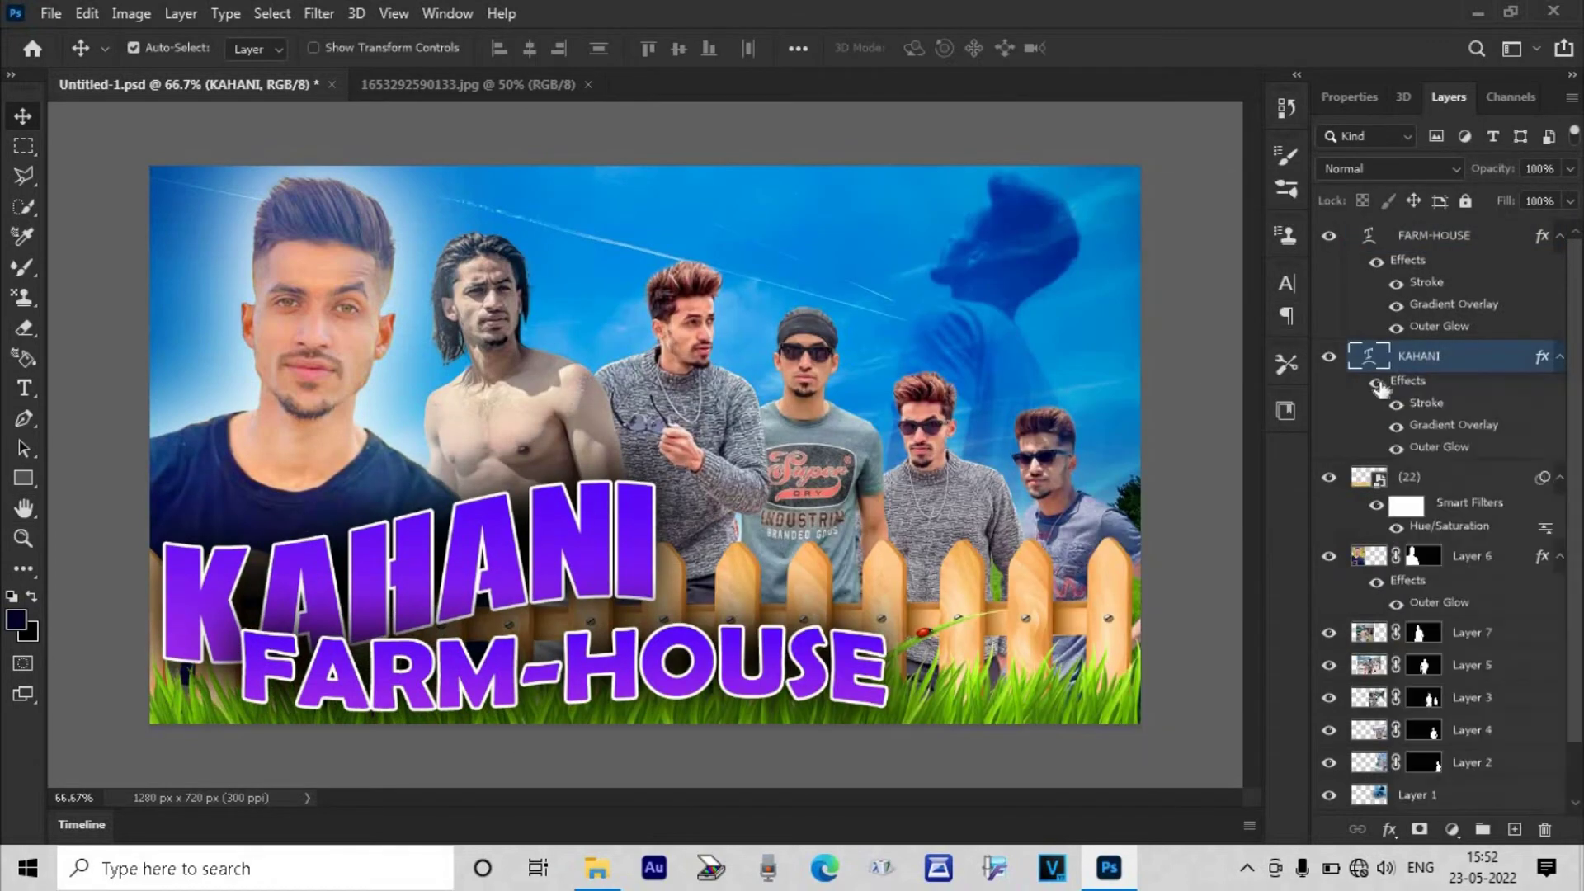
double_click(1404, 389)
click(544, 301)
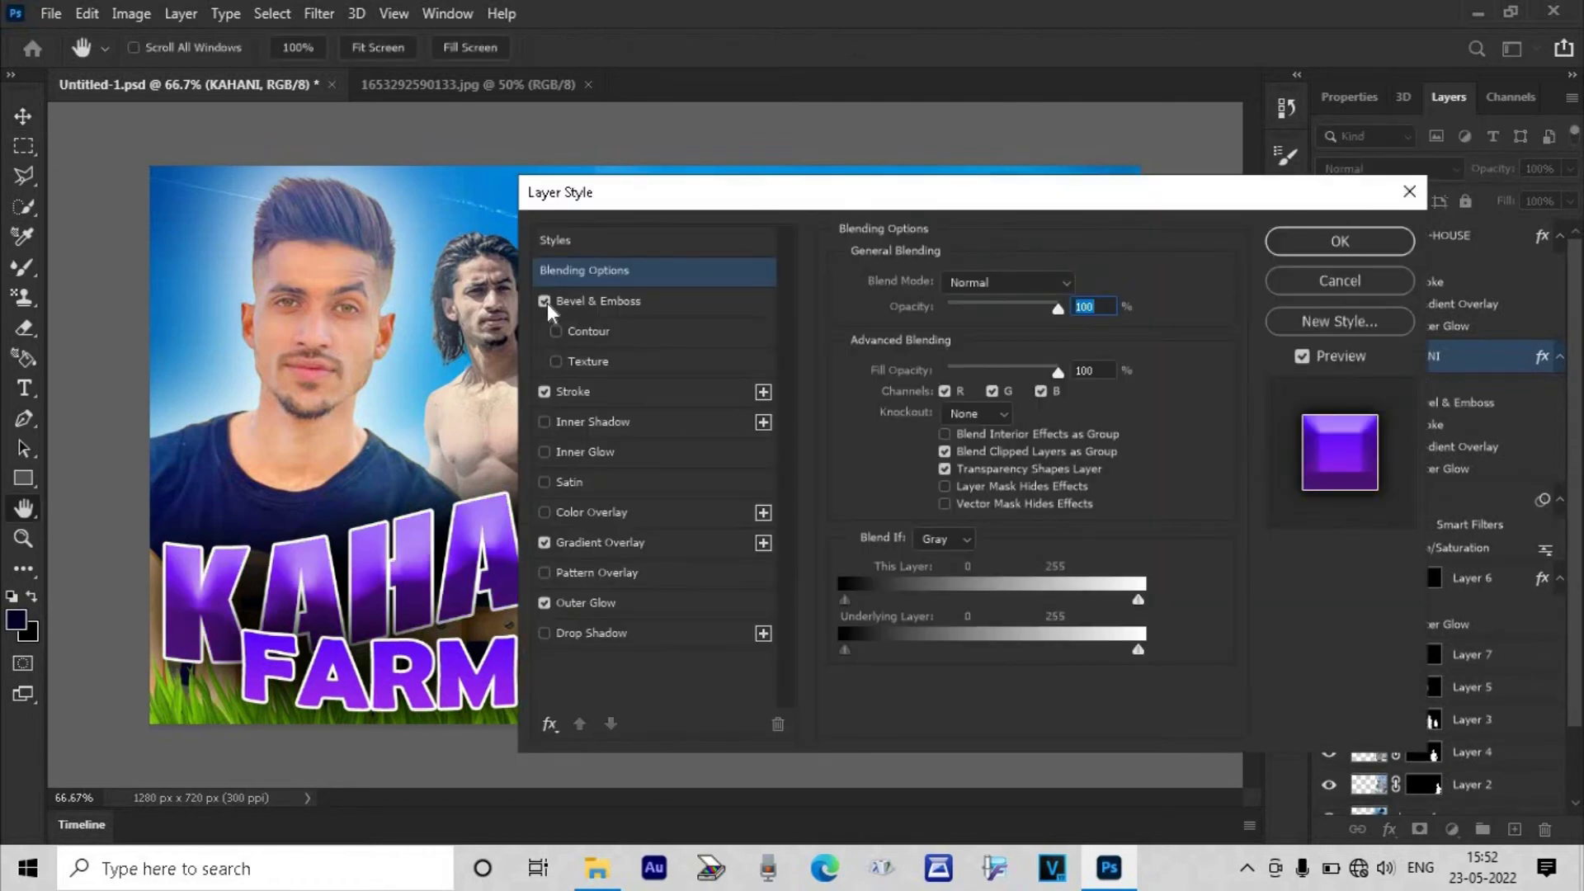
click(613, 302)
drag(1001, 336, 1037, 334)
drag(971, 381, 949, 383)
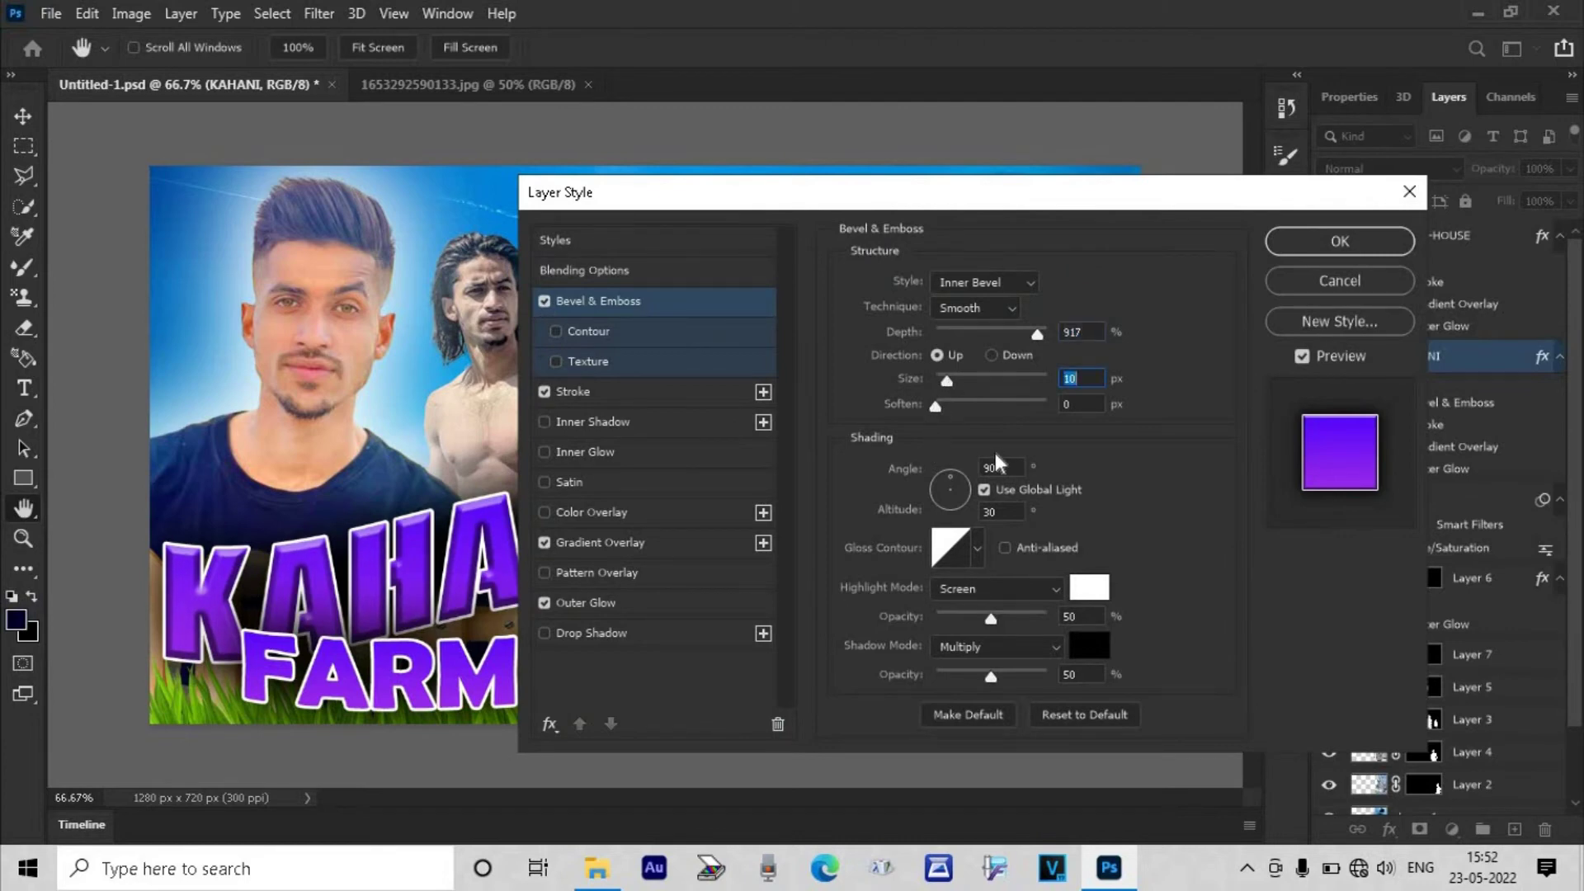
drag(949, 386, 945, 386)
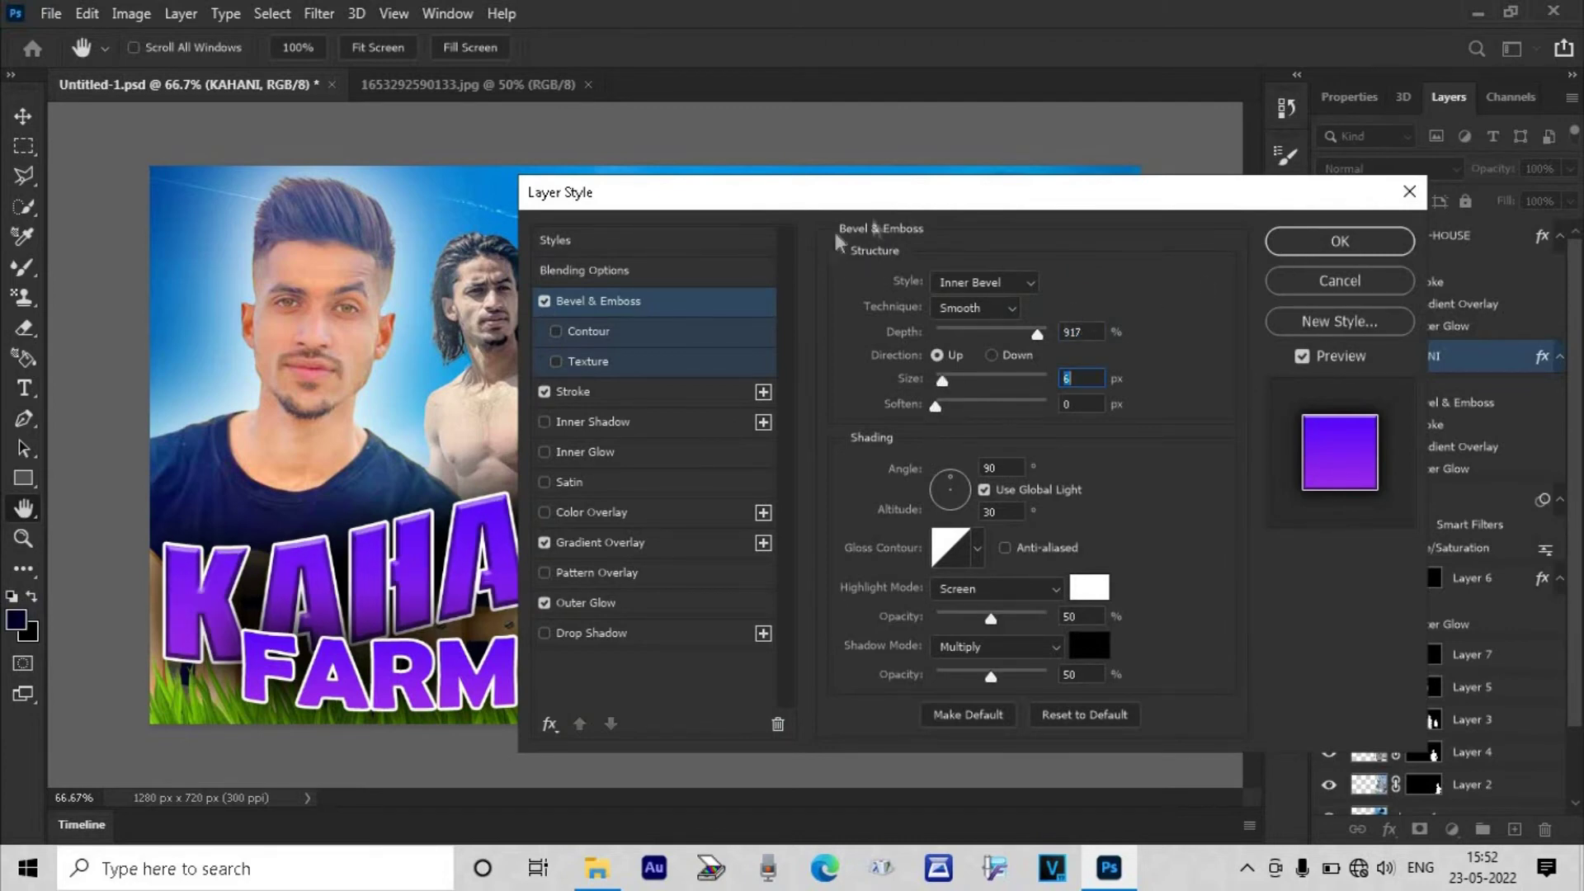
click(1336, 241)
- Add an Inner Bevel with 615% depth and 6 px size to the FARM-HOUSE text layer
click(627, 676)
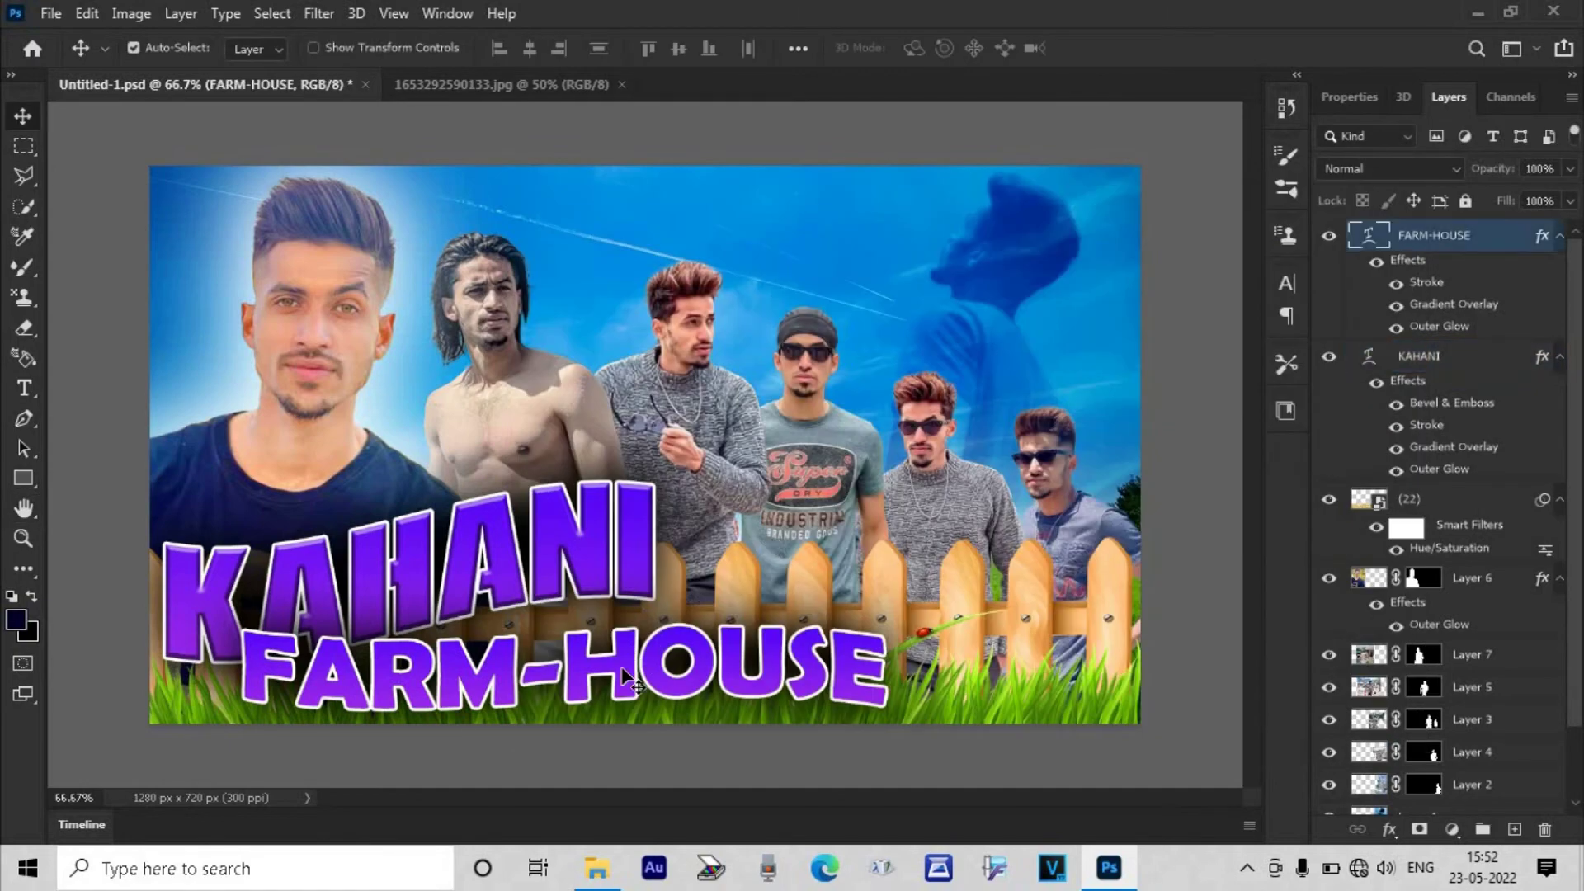
double_click(1405, 263)
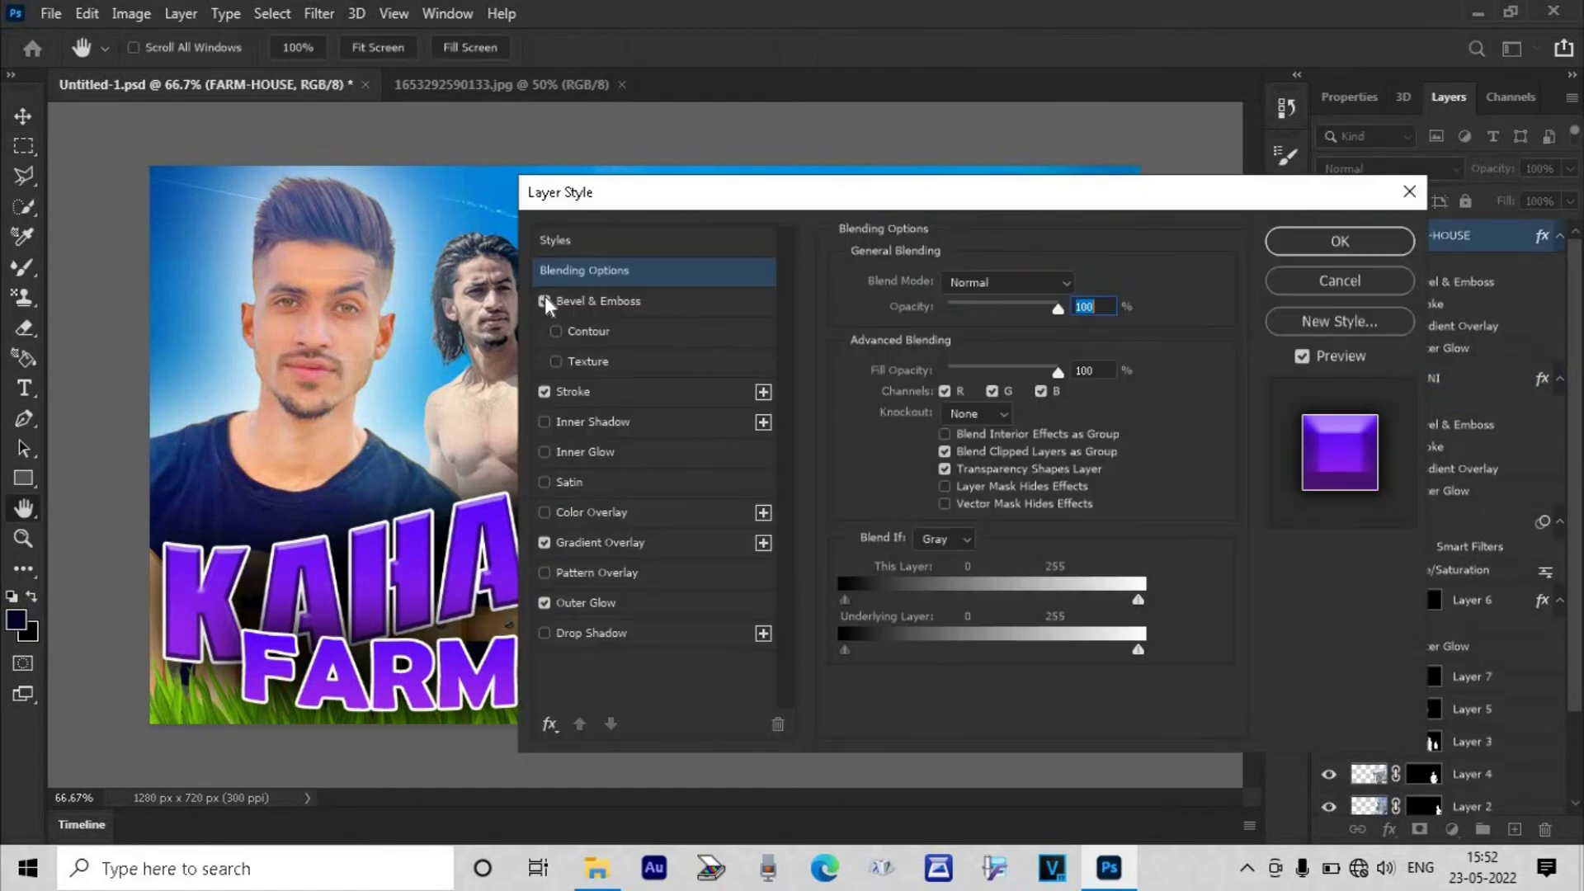
click(696, 302)
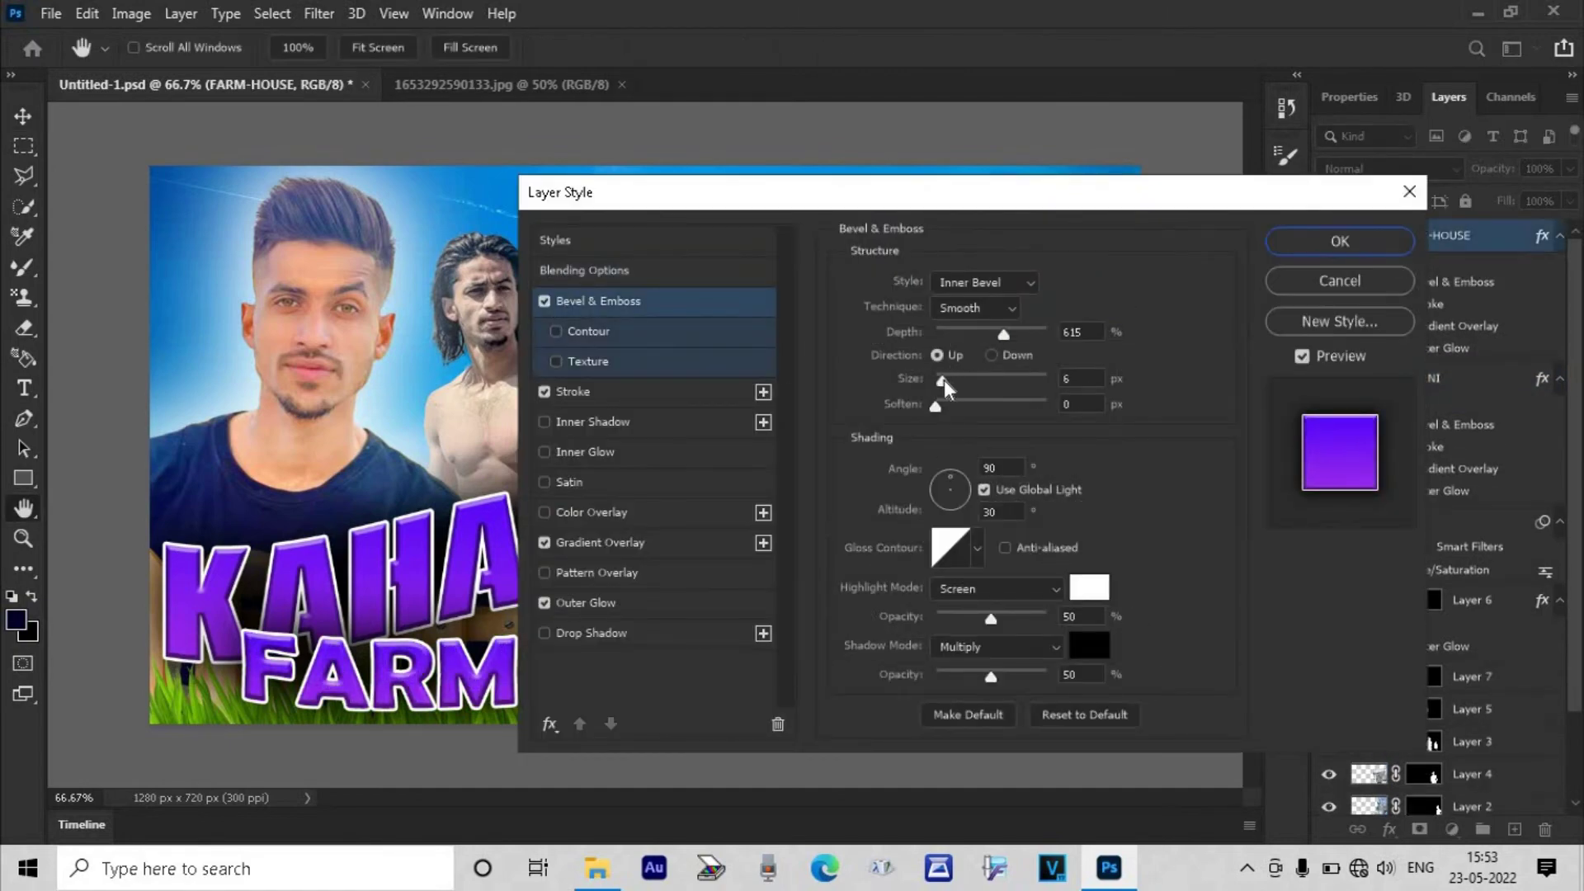
click(1340, 240)
- Duplicate the FARM-HOUSE text layer and replace the copy's wording with KI
drag(775, 697, 942, 599)
click(24, 388)
click(854, 587)
key(ctrl+a)
text(KI)
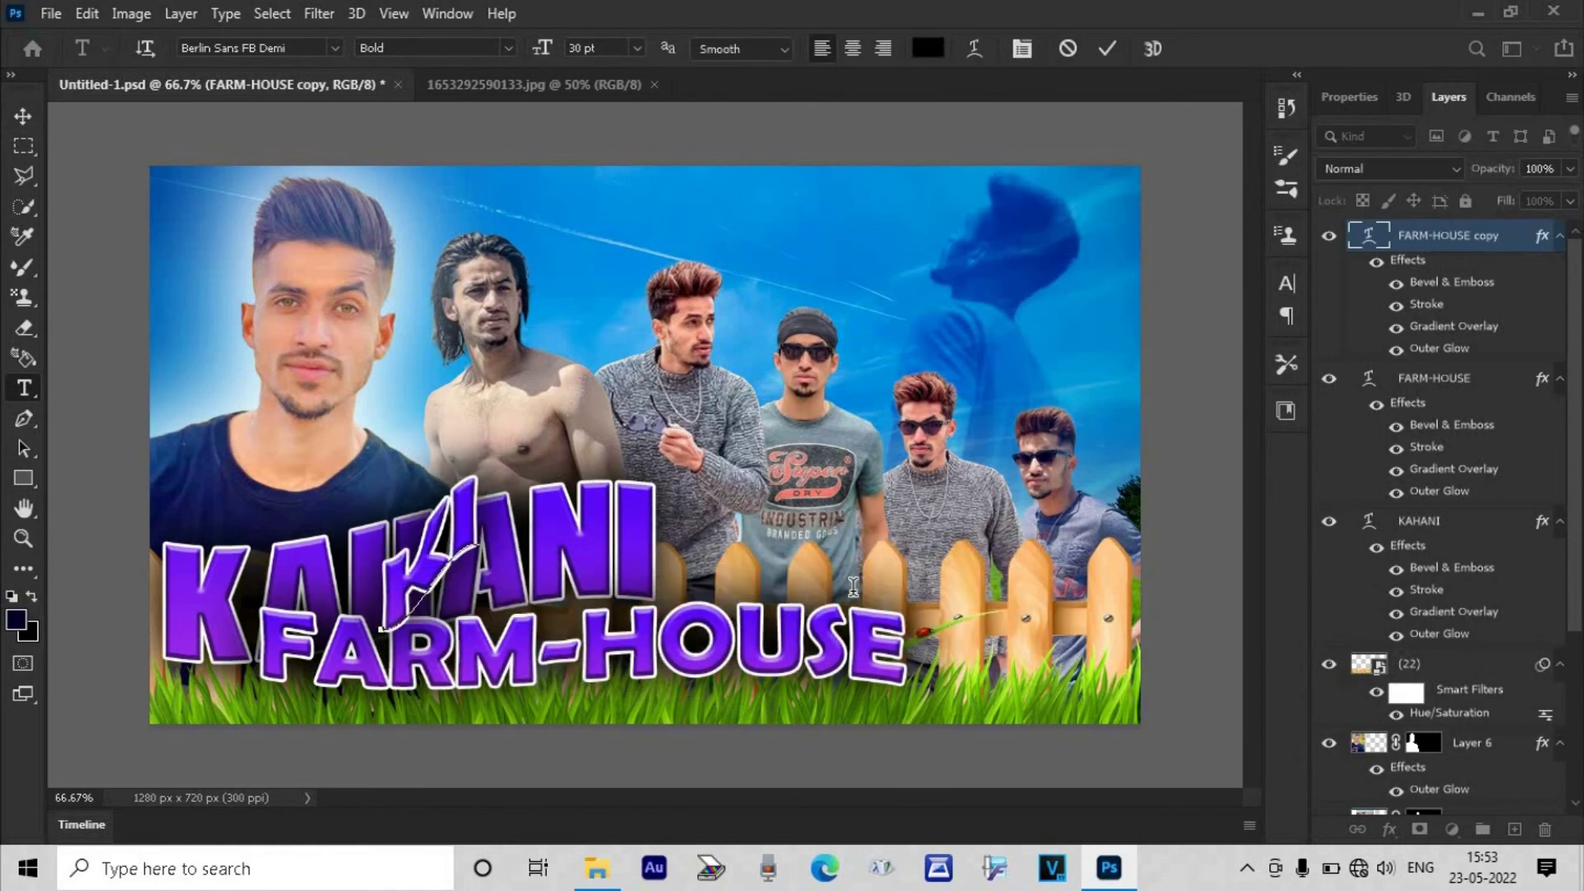
- Set the KI text to the Aragon font, remove its warp and place it just after FARM-HOUSE
click(334, 47)
click(311, 176)
click(974, 48)
drag(789, 308, 737, 315)
click(767, 195)
click(766, 217)
click(948, 210)
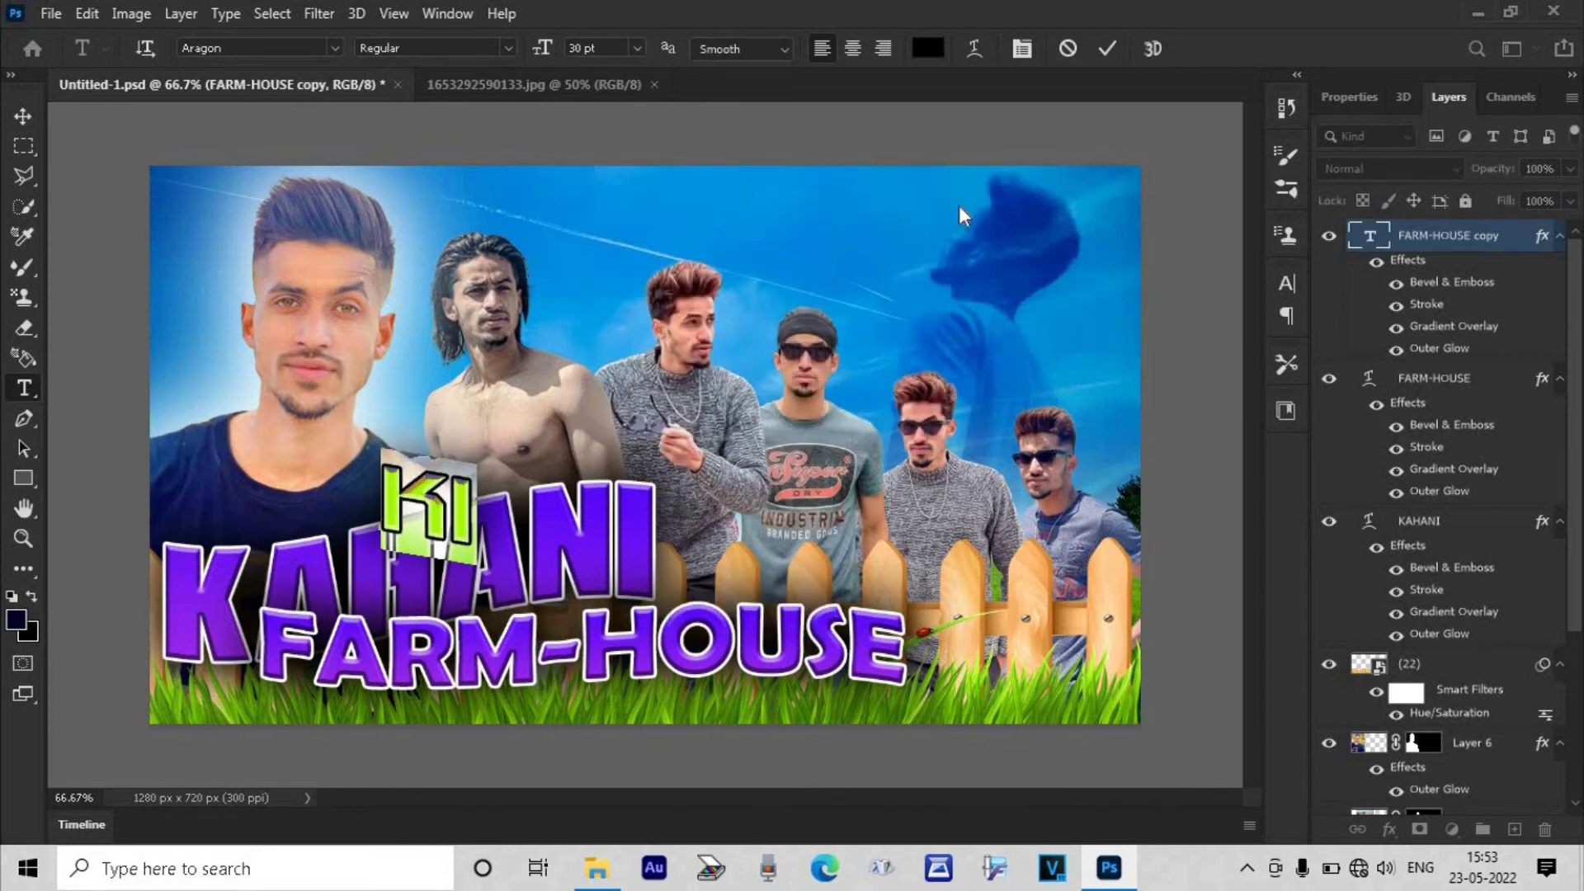
drag(425, 579, 974, 720)
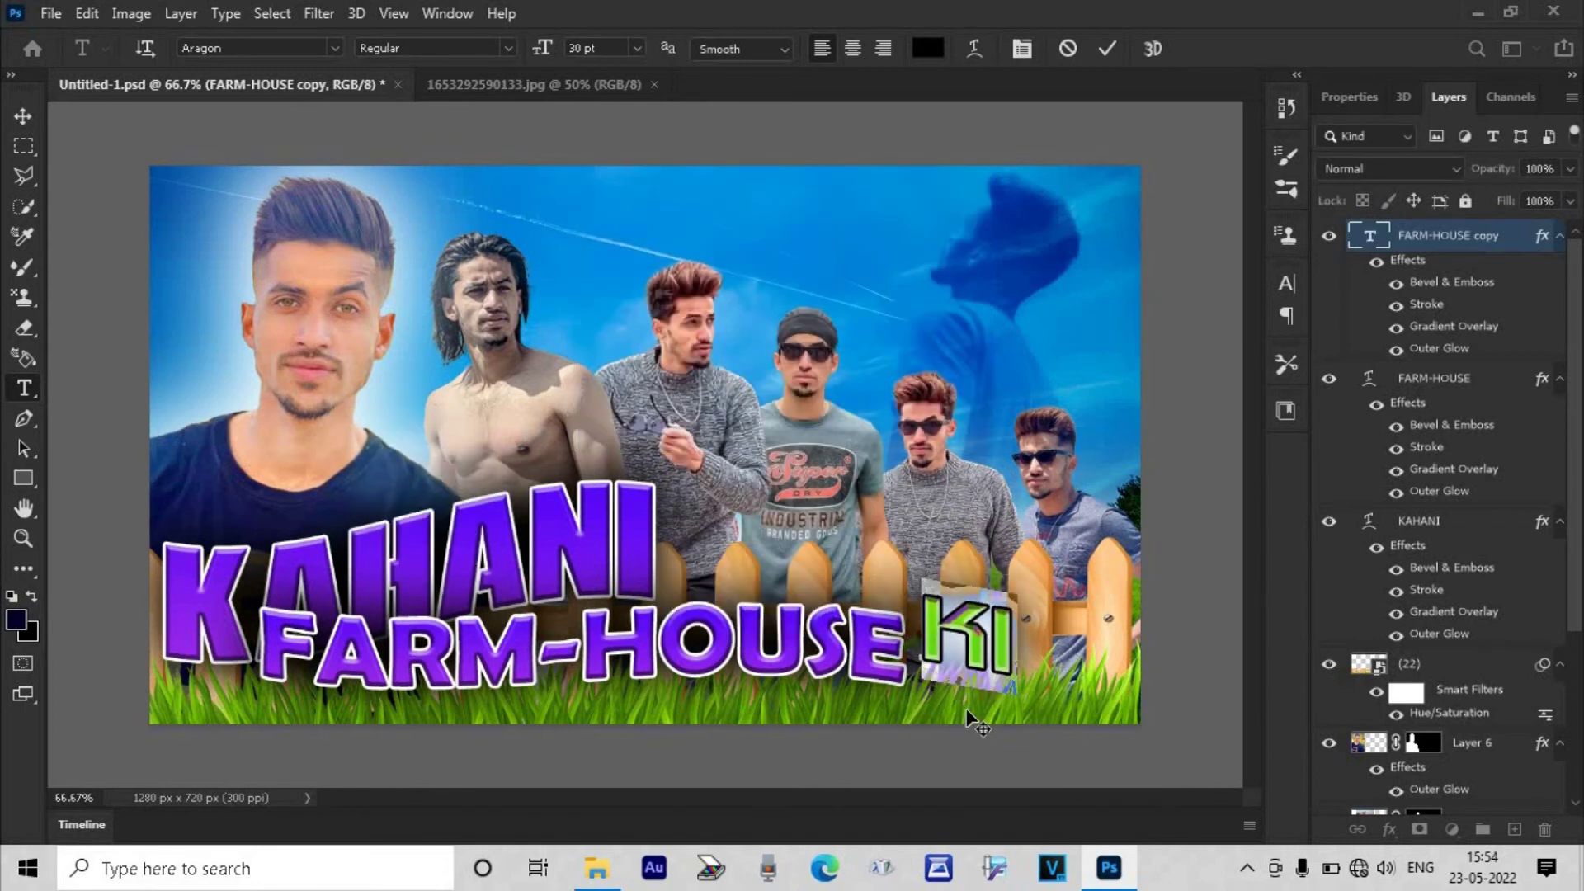
click(1107, 49)
- Change the KI text's font to Arial in the Black style
double_click(994, 644)
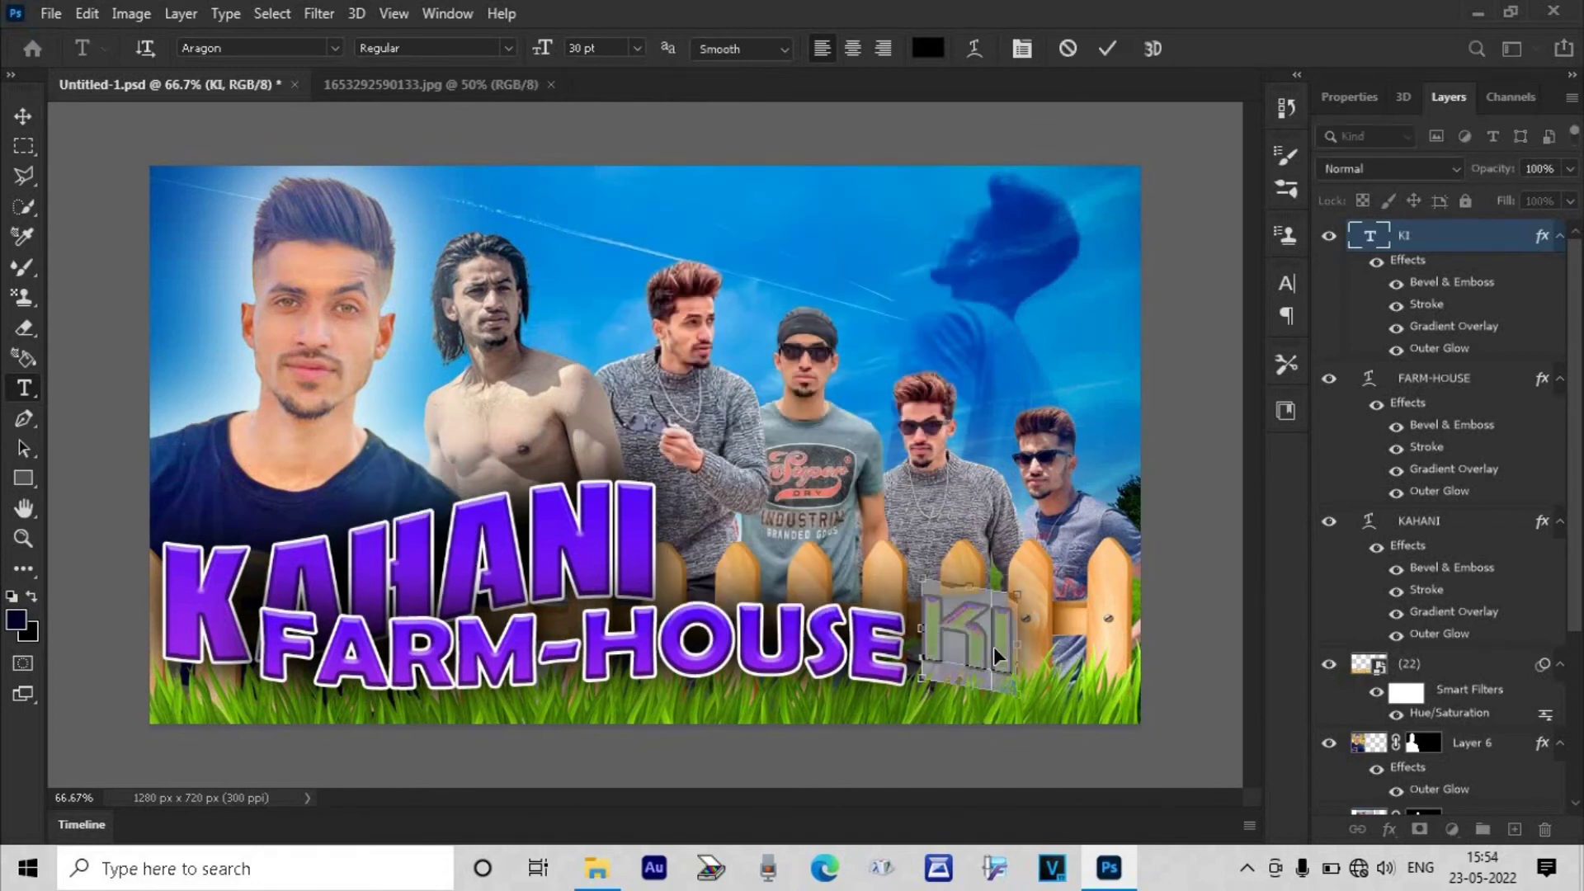
click(310, 47)
click(294, 204)
click(1107, 49)
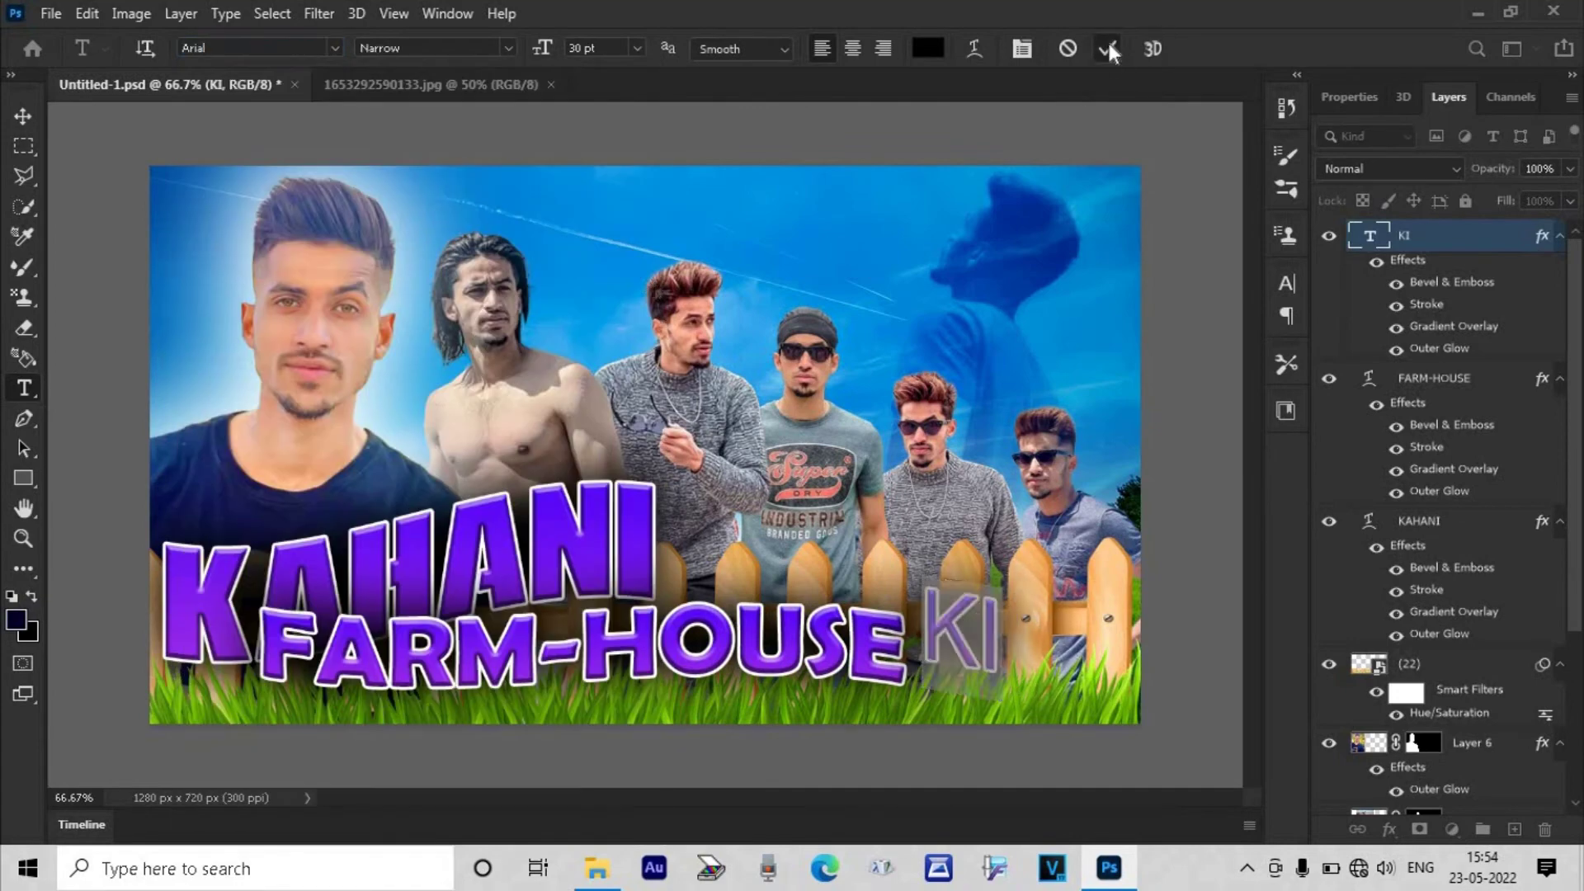
click(509, 48)
click(432, 145)
click(509, 48)
click(394, 181)
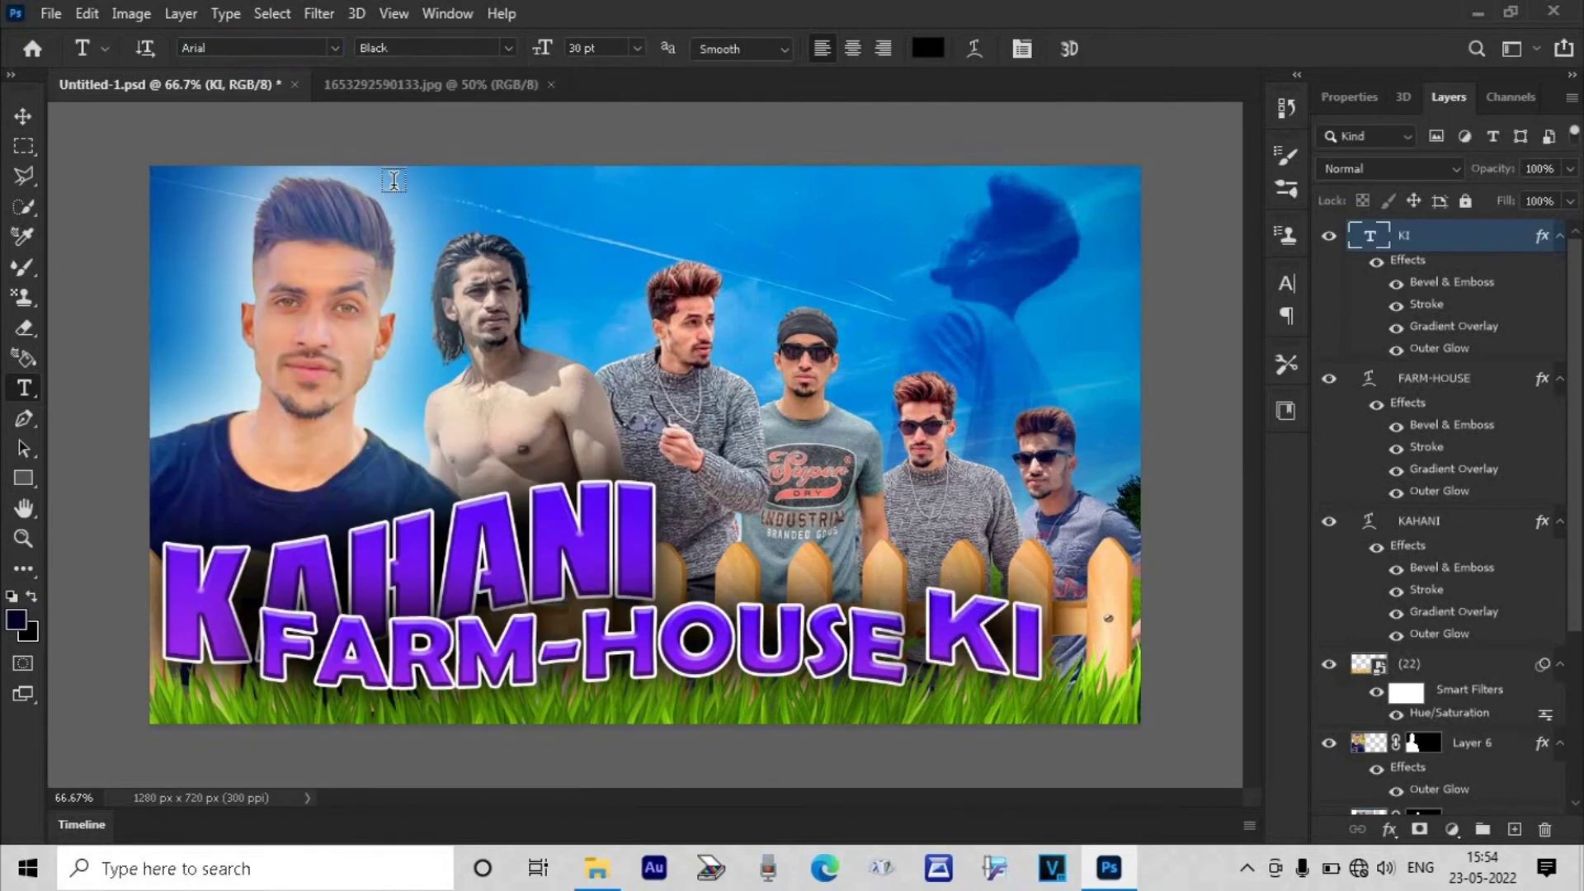
- Enlarge the KI text and tilt it upward over the fence's right end beside FARM-HOUSE
click(23, 117)
drag(966, 626, 1071, 586)
key(ctrl+t)
drag(942, 567, 858, 515)
drag(1072, 653, 1079, 658)
drag(1079, 544, 1105, 600)
key(Return)
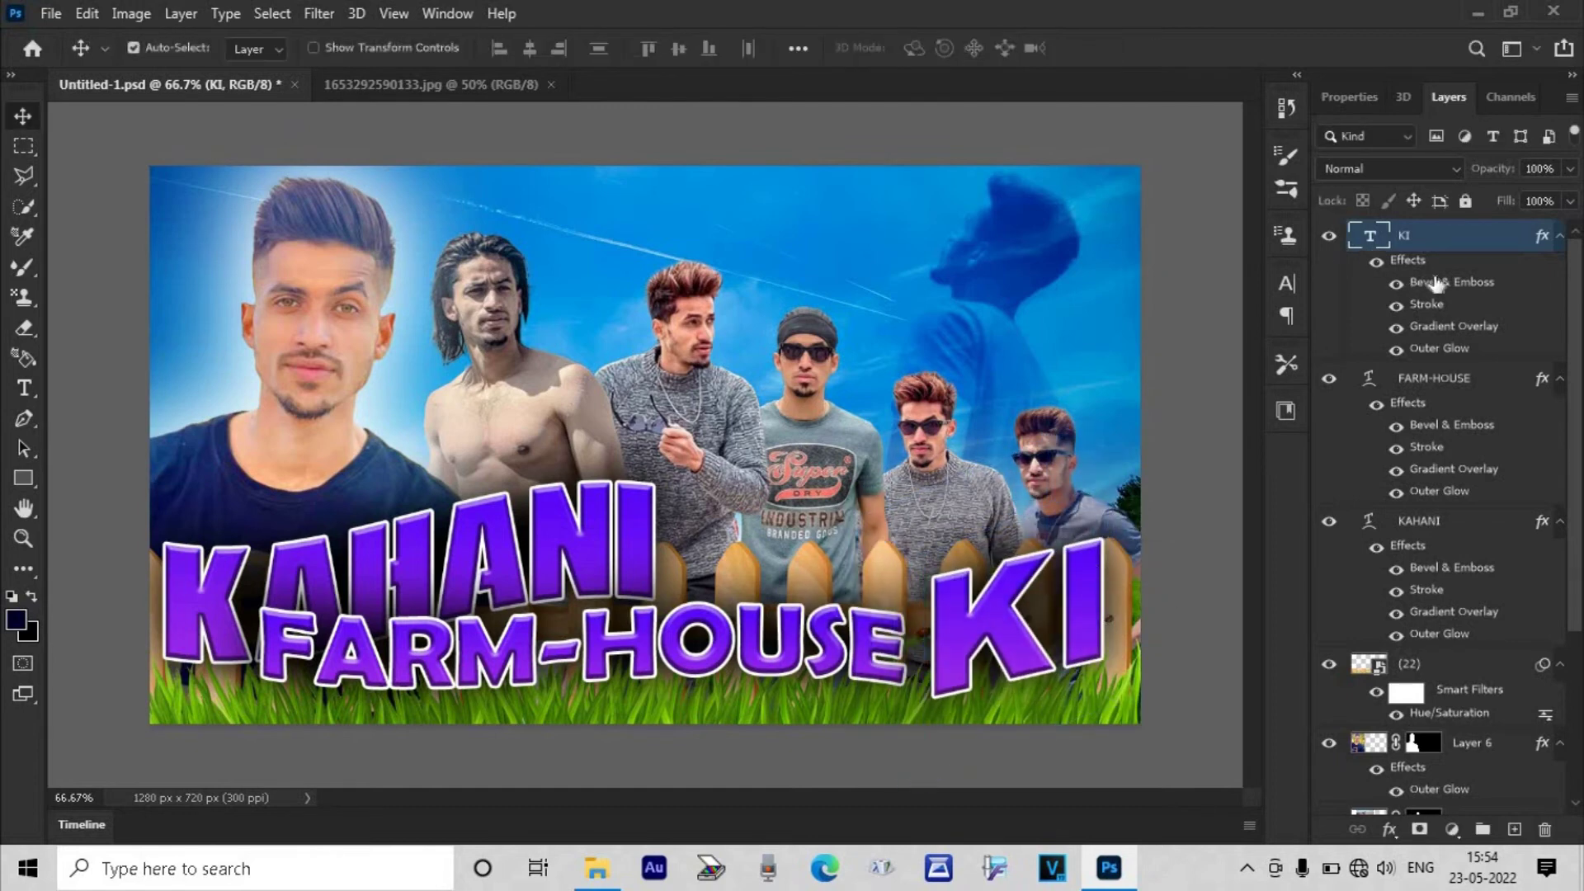
- Recolor the KI text's Gradient Overlay to a pink-magenta gradient
double_click(1427, 327)
click(982, 334)
click(98, 272)
click(273, 259)
click(533, 105)
click(1339, 241)
- Slant and slightly shrink the KI text, keeping it beside FARM-HOUSE at the fence's right end
drag(1020, 652, 1021, 668)
key(ctrl+t)
drag(1107, 535, 1091, 543)
drag(1104, 765, 1070, 743)
drag(999, 667, 1027, 660)
key(Return)
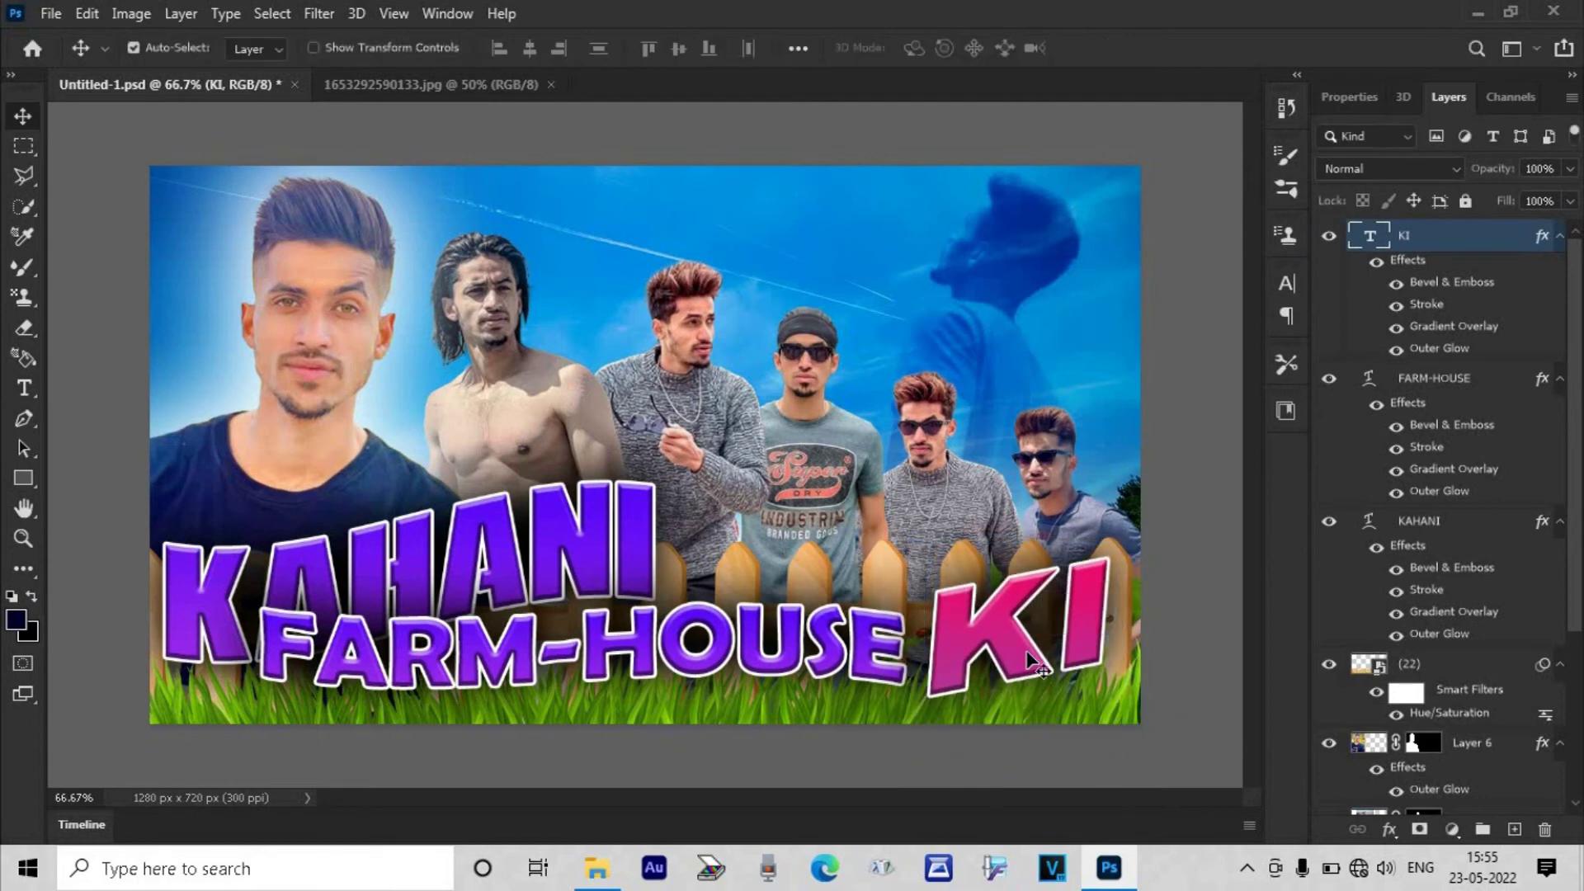
- Stretch the KAHANI text upward at its left end
click(366, 553)
key(ctrl+t)
drag(165, 543, 165, 517)
key(Return)
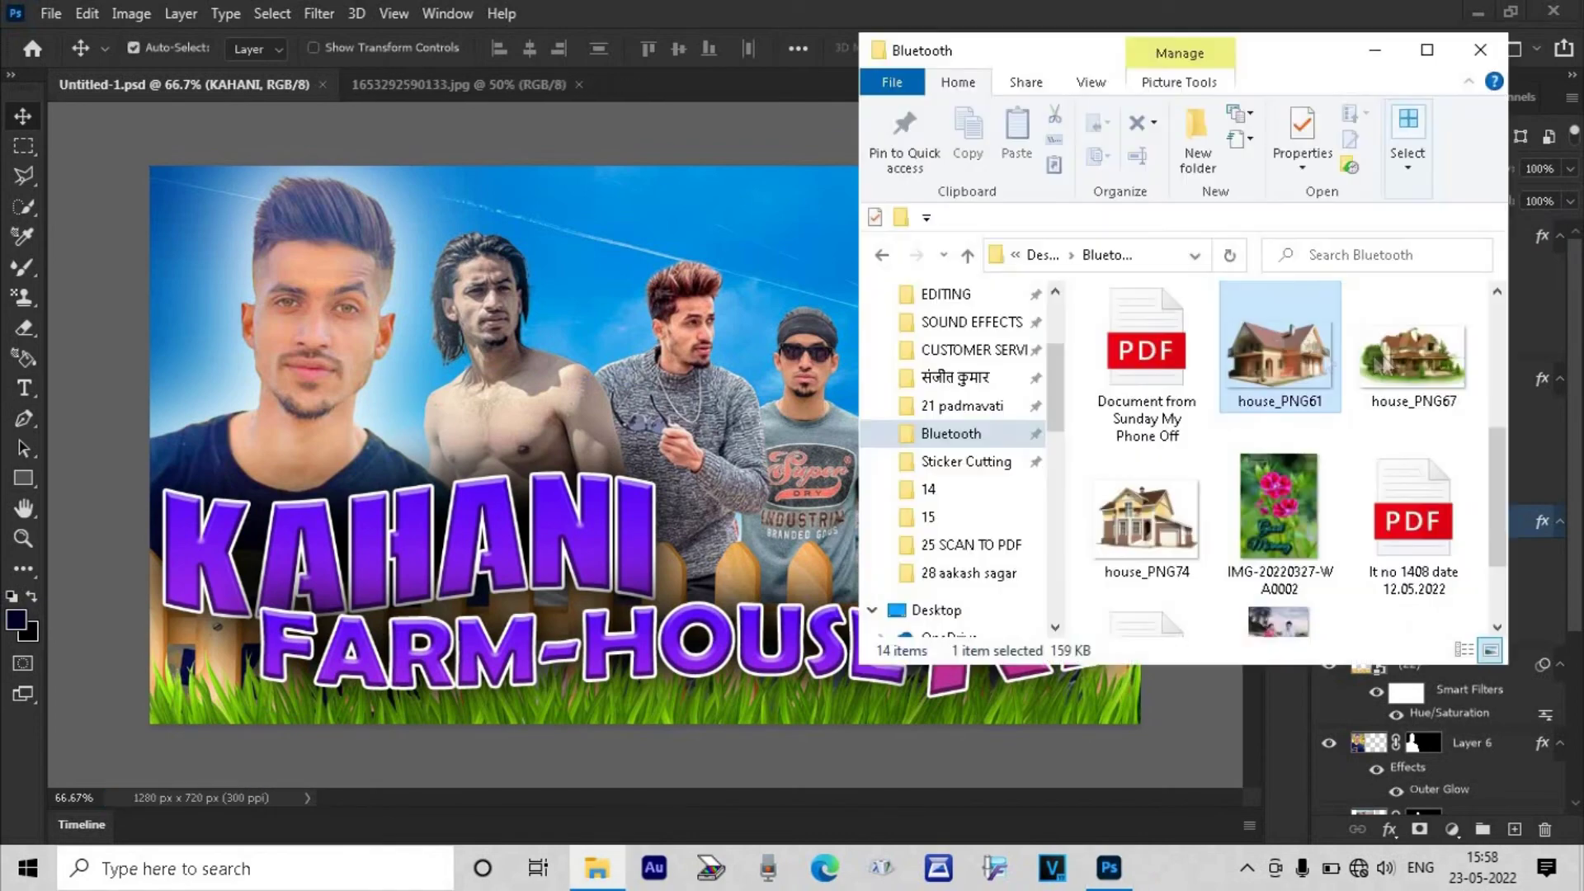
- Move house_PNG61, house_PNG67 and house_PNG74 from the Bluetooth folder into the DESIGNE folder
ctrl+click(1413, 359)
ctrl+click(1132, 472)
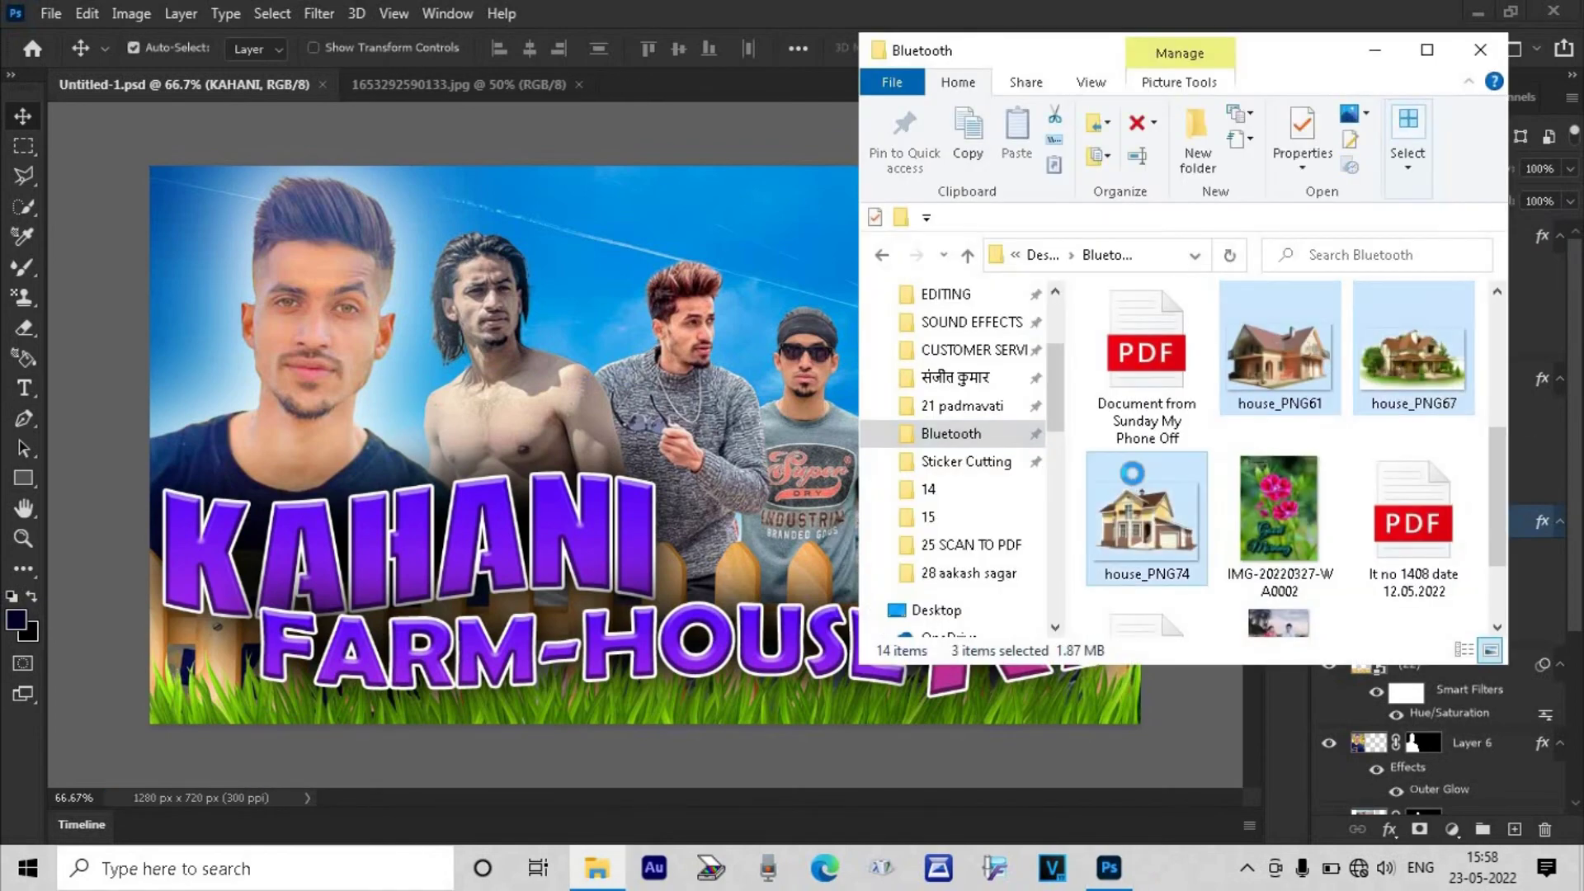
right_click(1132, 472)
click(1202, 677)
key(alt+Left)
key(ctrl+v)
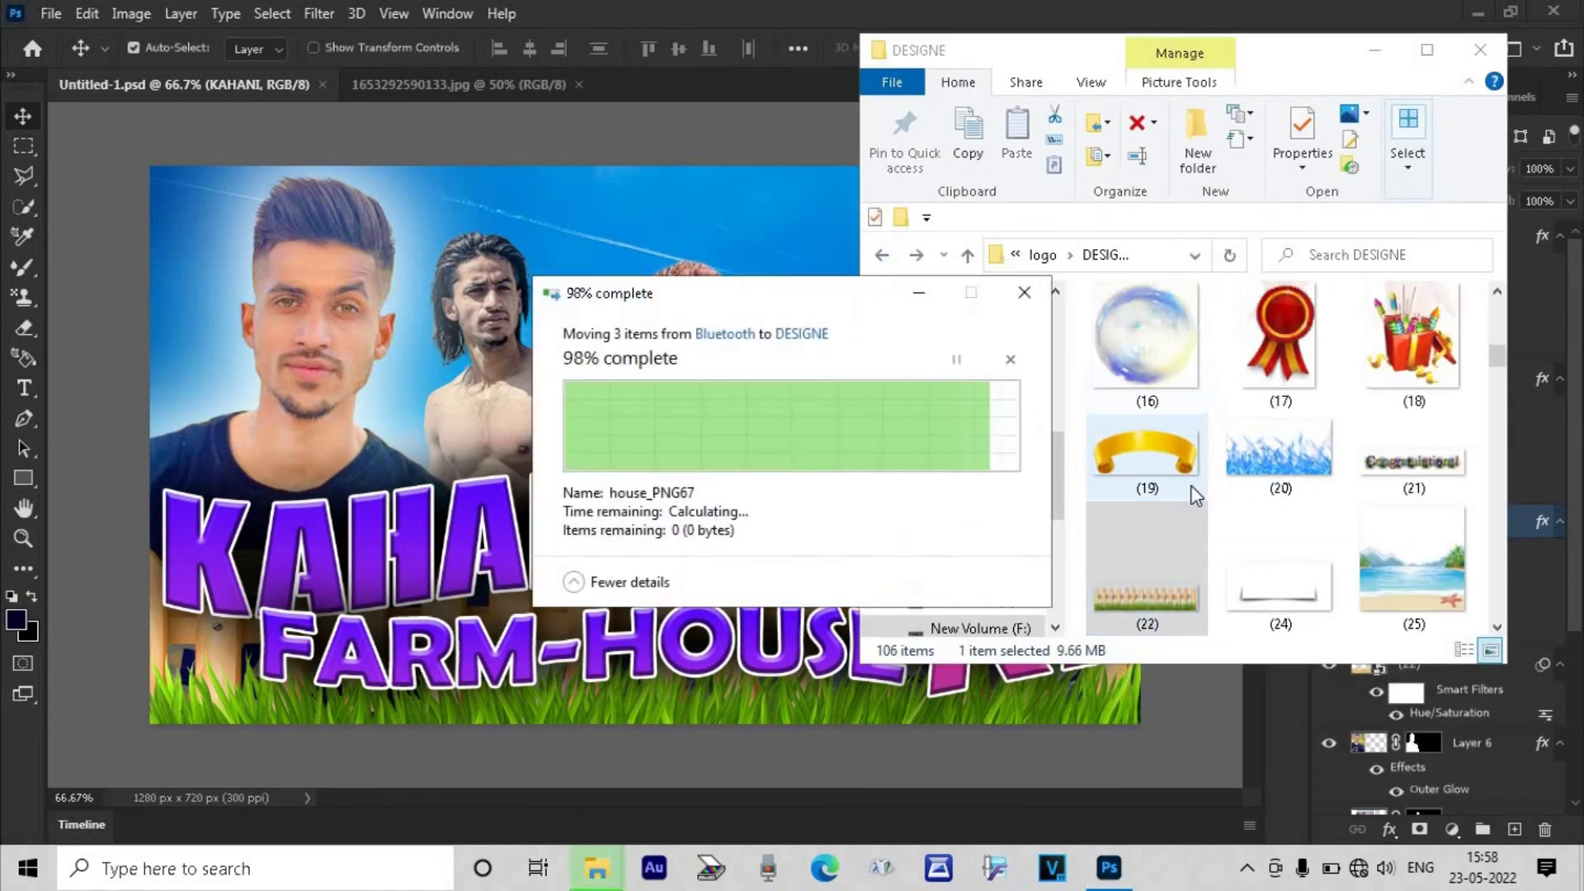
- Place house_PNG74 in the composition and move its layer directly beneath Layer 1
click(1394, 433)
drag(1158, 543, 832, 292)
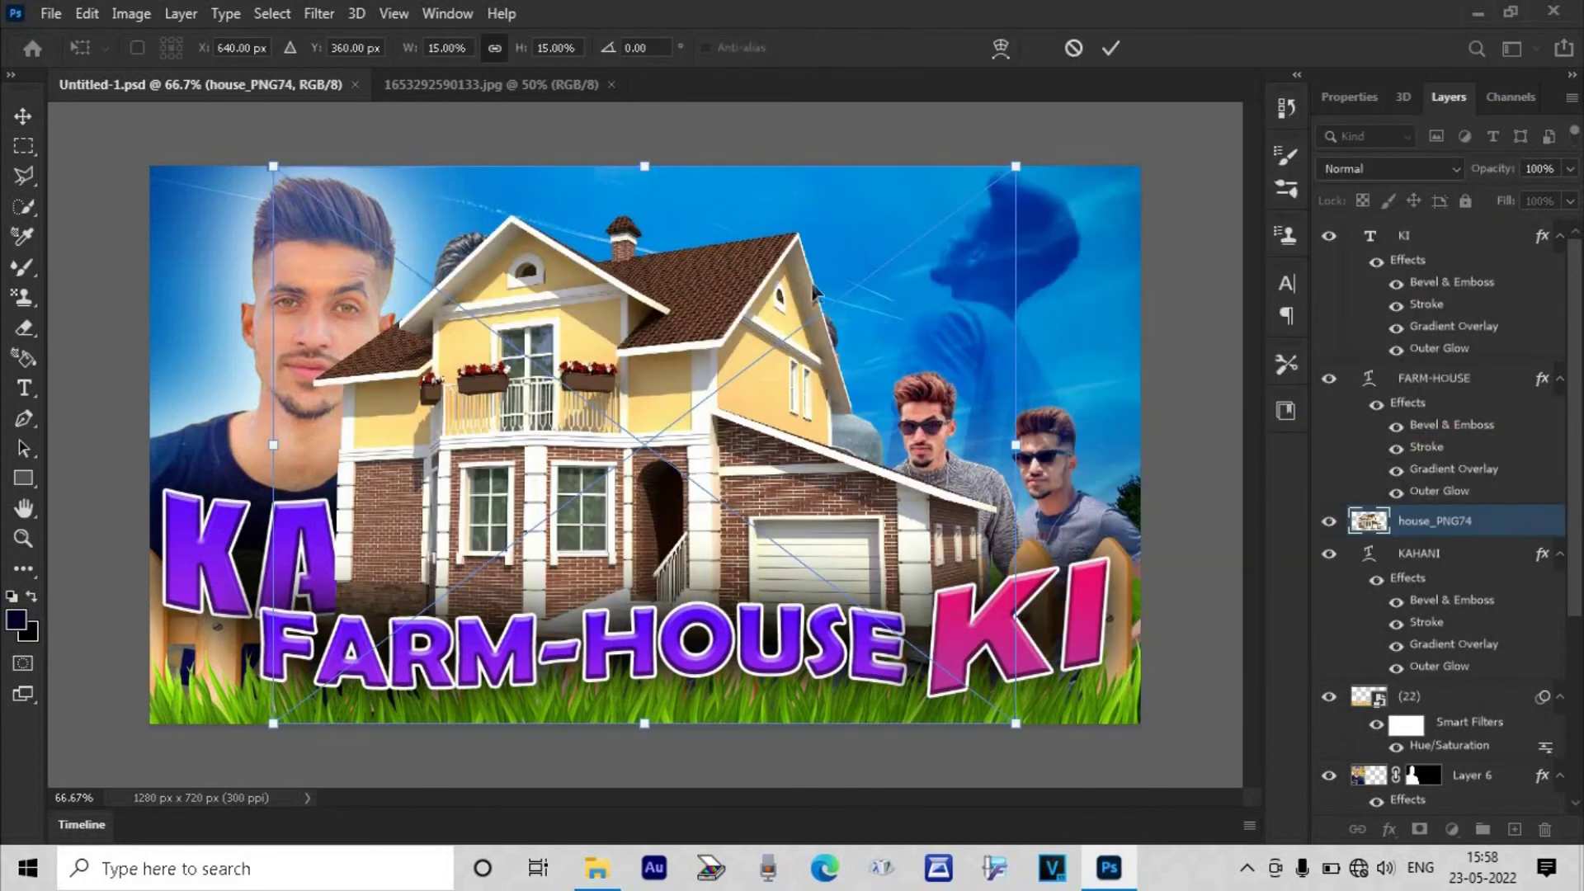
click(1111, 49)
drag(1498, 528, 1475, 674)
drag(1575, 515, 1575, 625)
drag(1501, 500, 1499, 760)
drag(1575, 652, 1575, 726)
drag(1502, 640, 1502, 749)
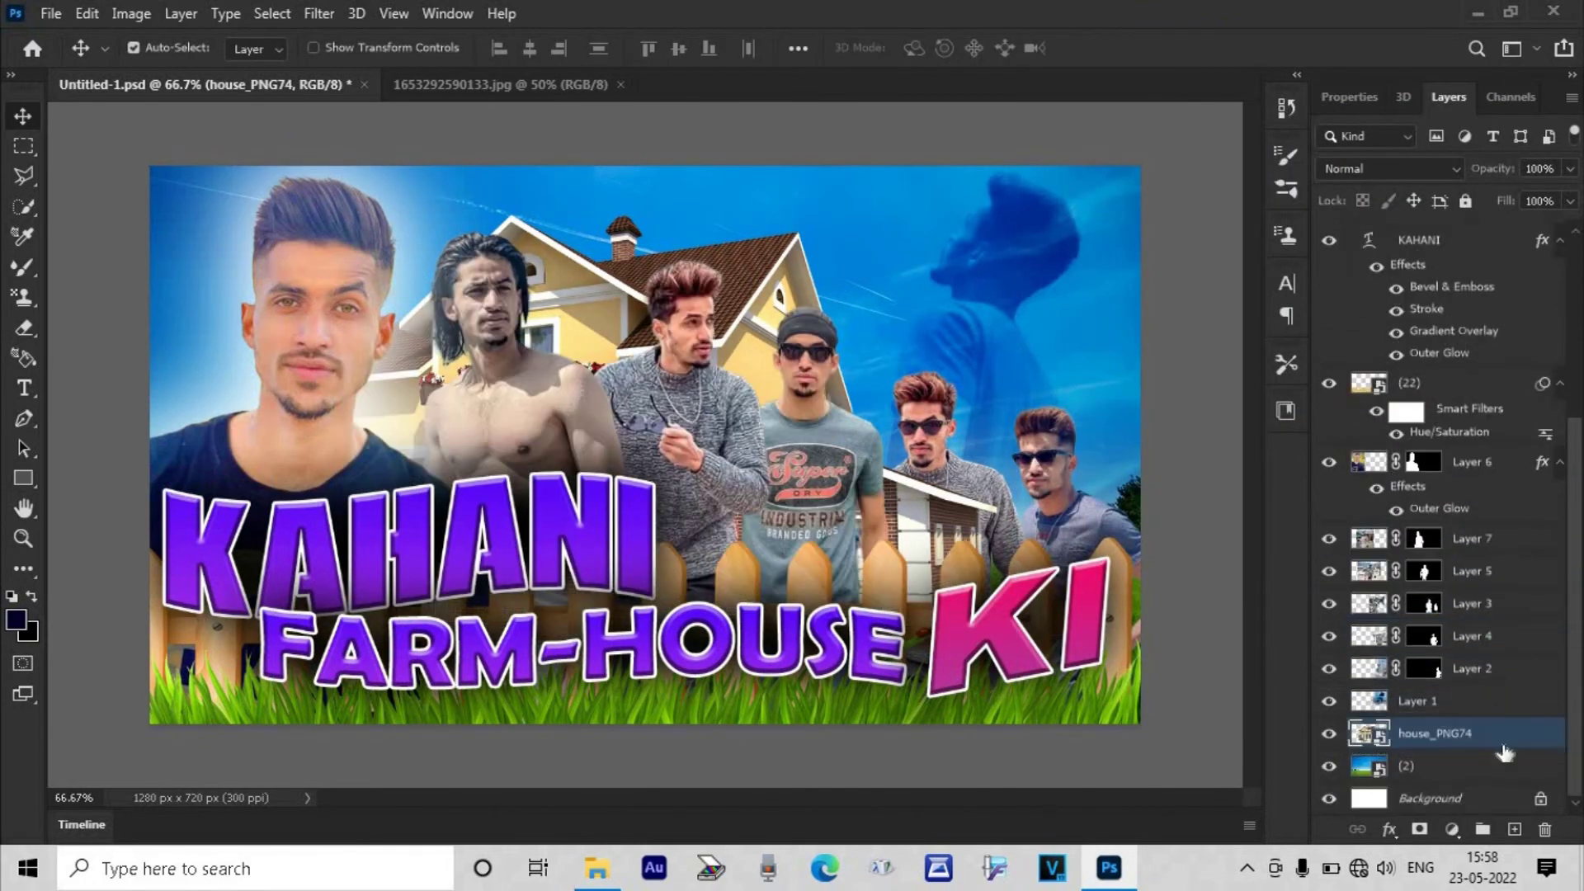
- Scale the house to about 18.4% and position it behind the men in the left half
key(ctrl+t)
drag(272, 439, 103, 422)
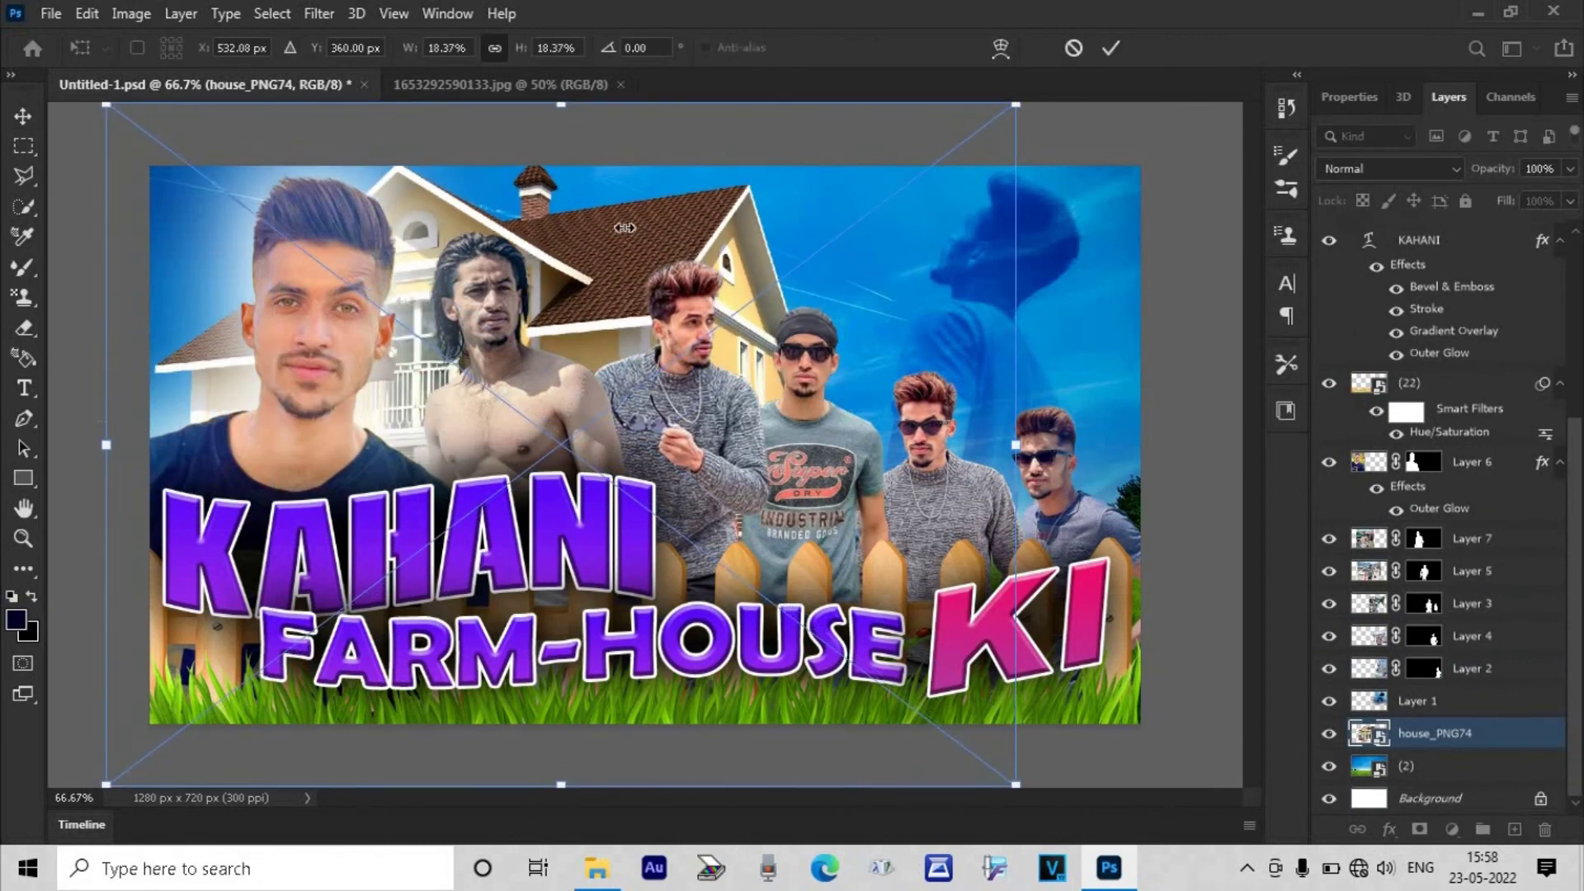
click(1110, 48)
drag(684, 234, 662, 253)
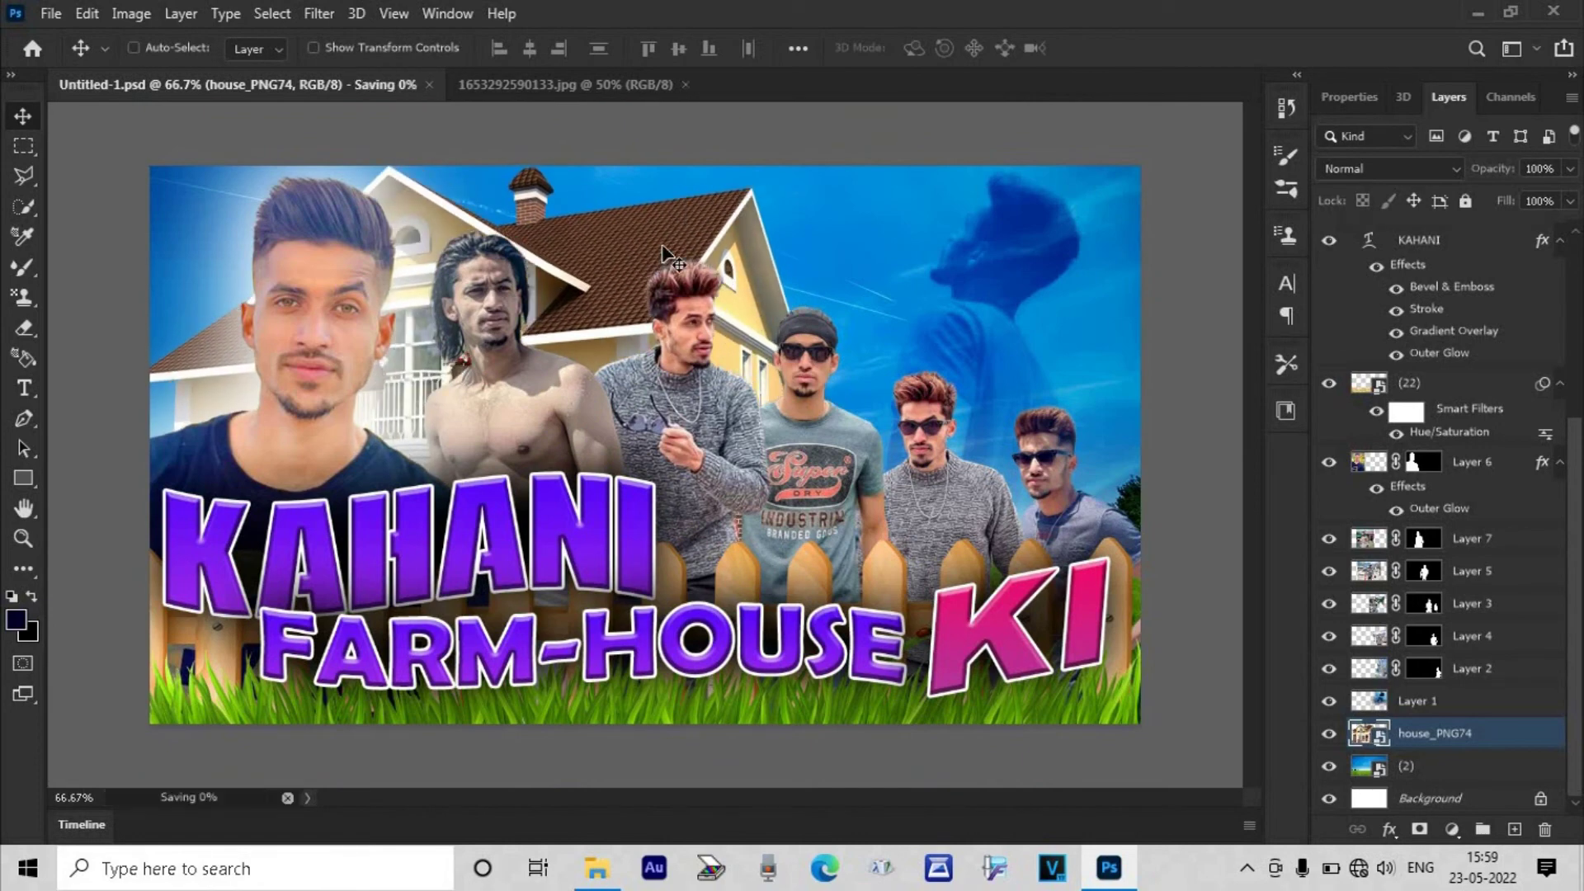
- Place Heart-PNG-Image-53135 in the composition and move its layer just above the fence layer (22)
click(602, 872)
click(1165, 430)
click(1215, 430)
drag(1187, 416, 771, 466)
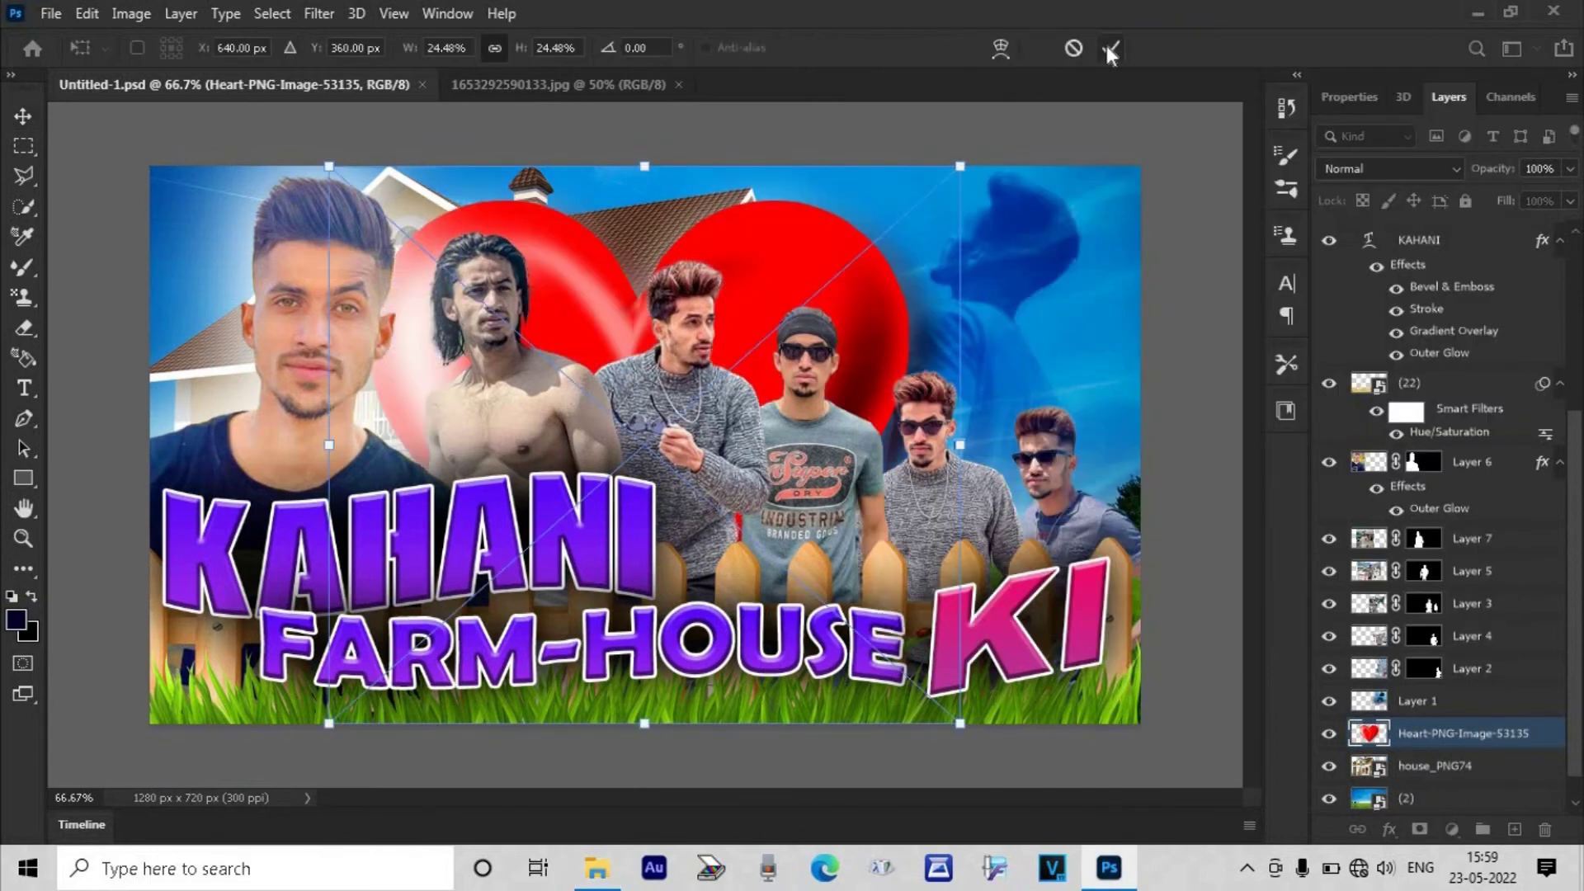
click(1110, 47)
drag(1438, 732, 1458, 374)
scroll(1459, 413, up, 3)
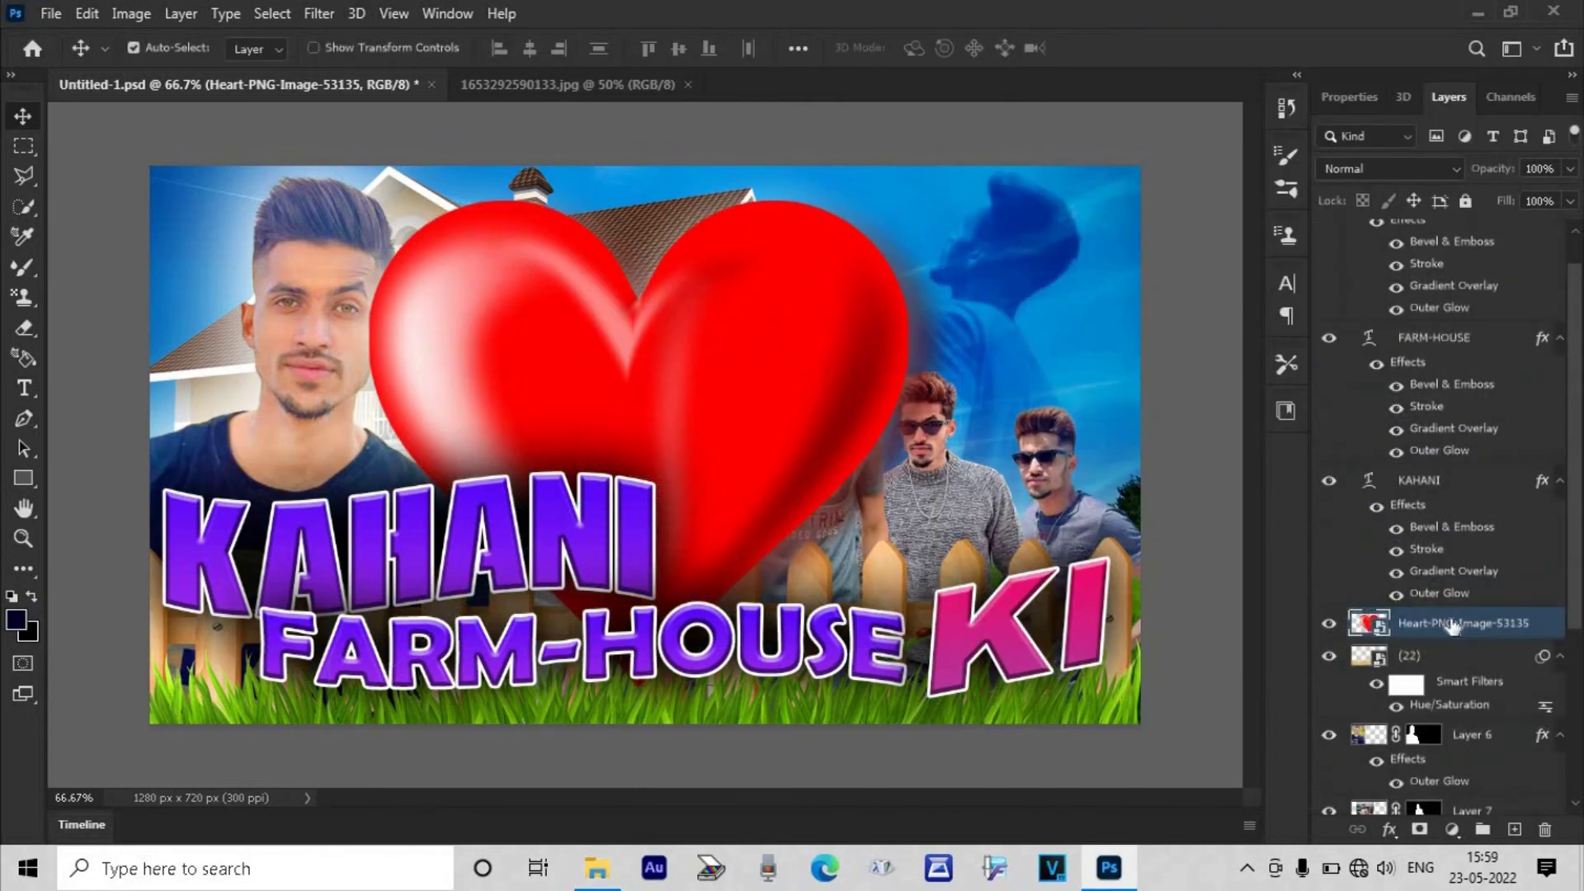
- Scale the heart to about 8.7%, rotate it about 12.8° and place it after KAHANI, above FARM-HOUSE
key(ctrl+t)
drag(645, 165, 641, 458)
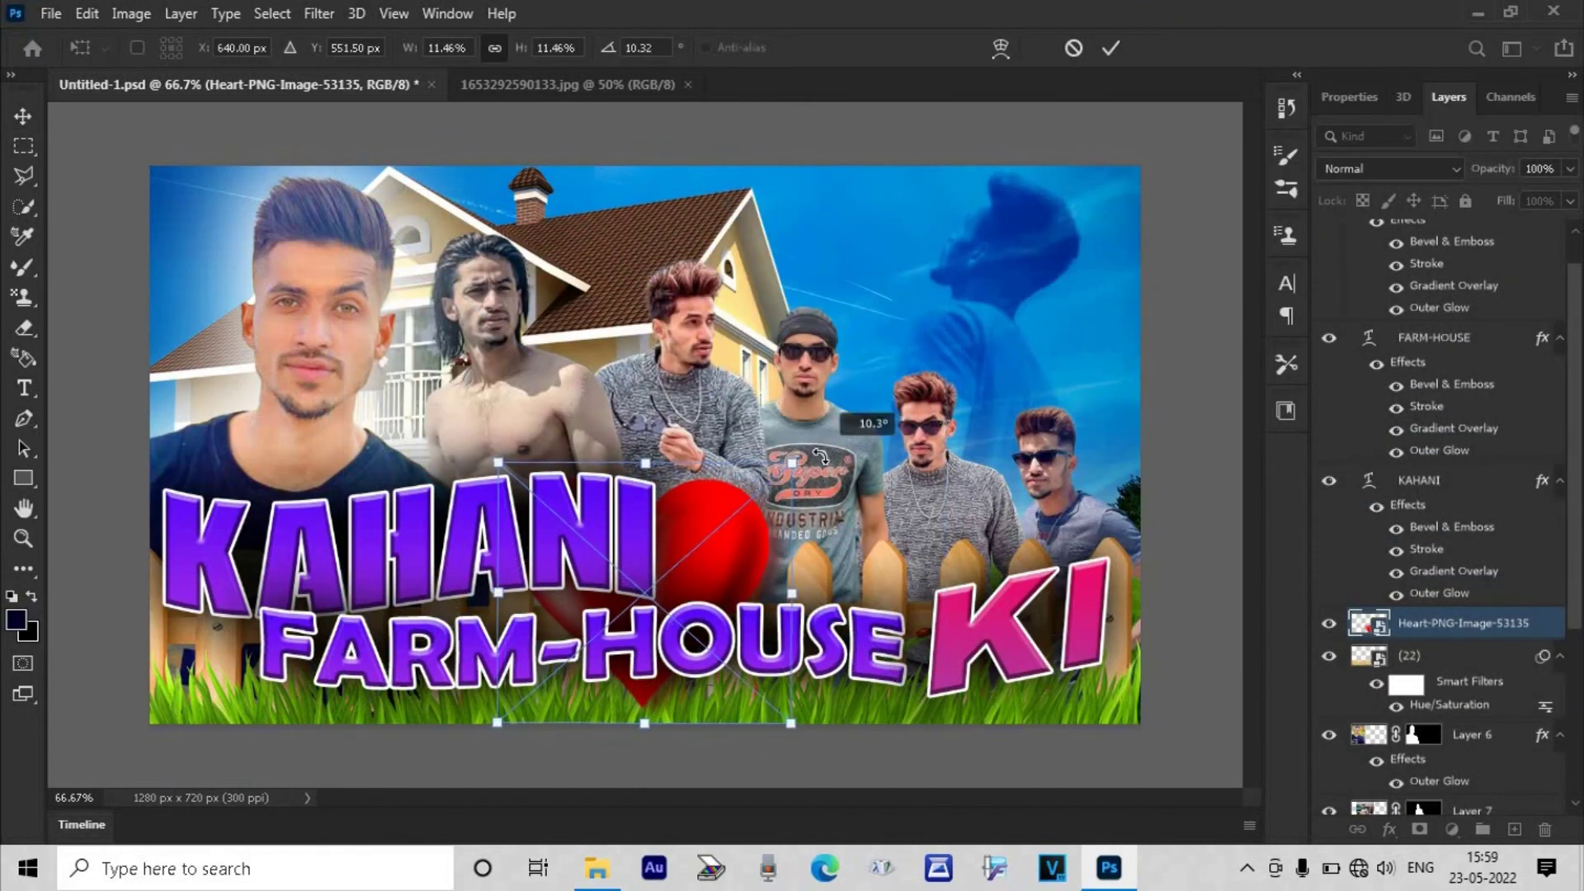
drag(821, 455, 846, 494)
drag(735, 532, 772, 490)
drag(855, 457, 772, 502)
drag(707, 563, 767, 546)
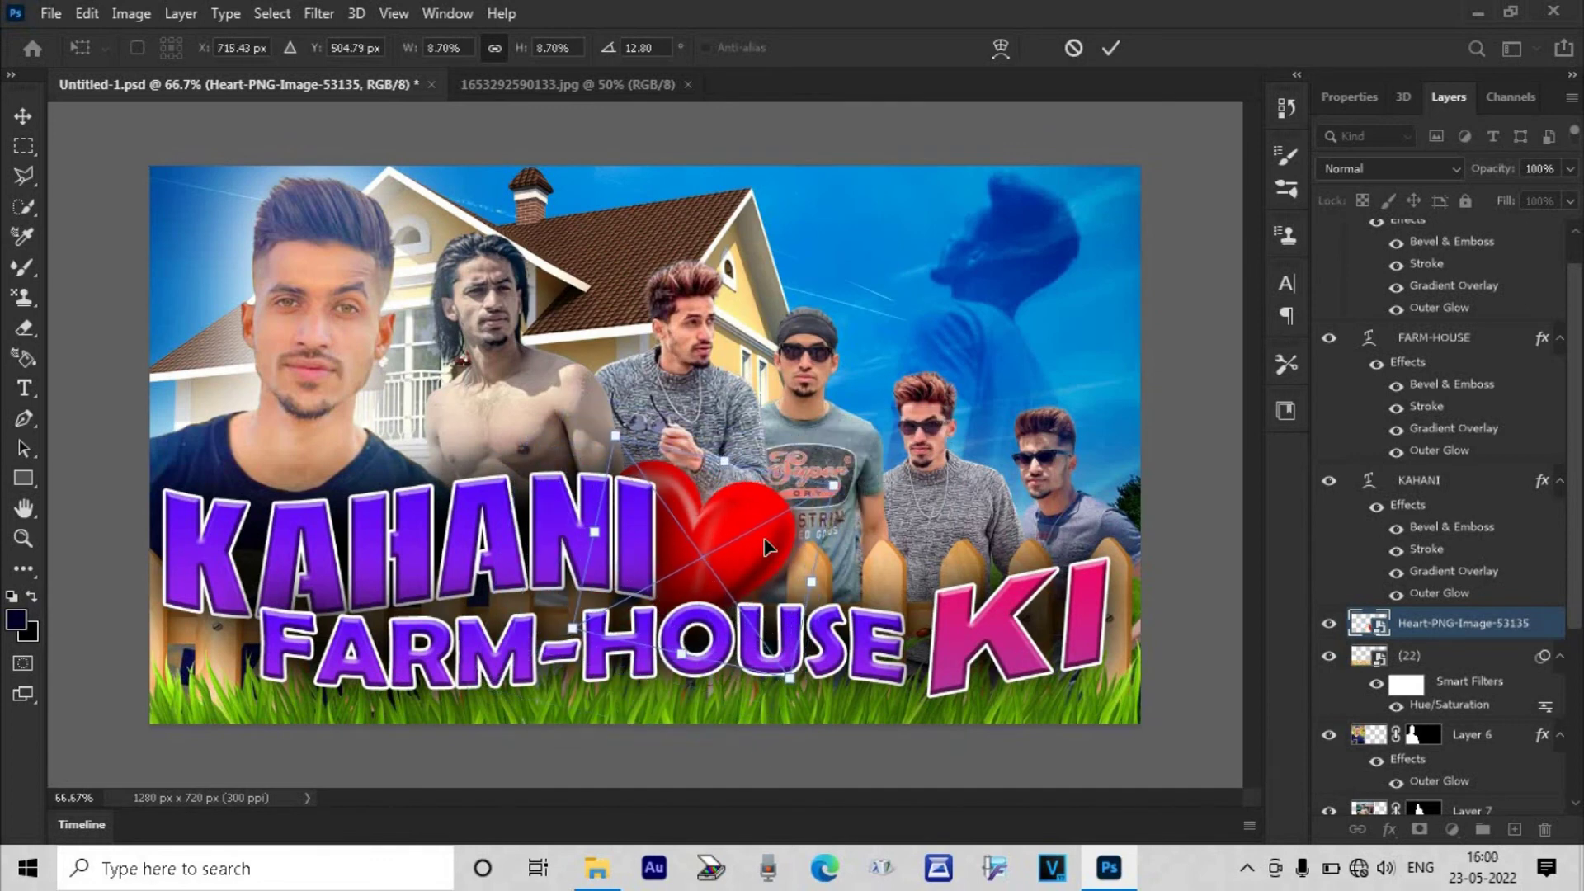
key(Return)
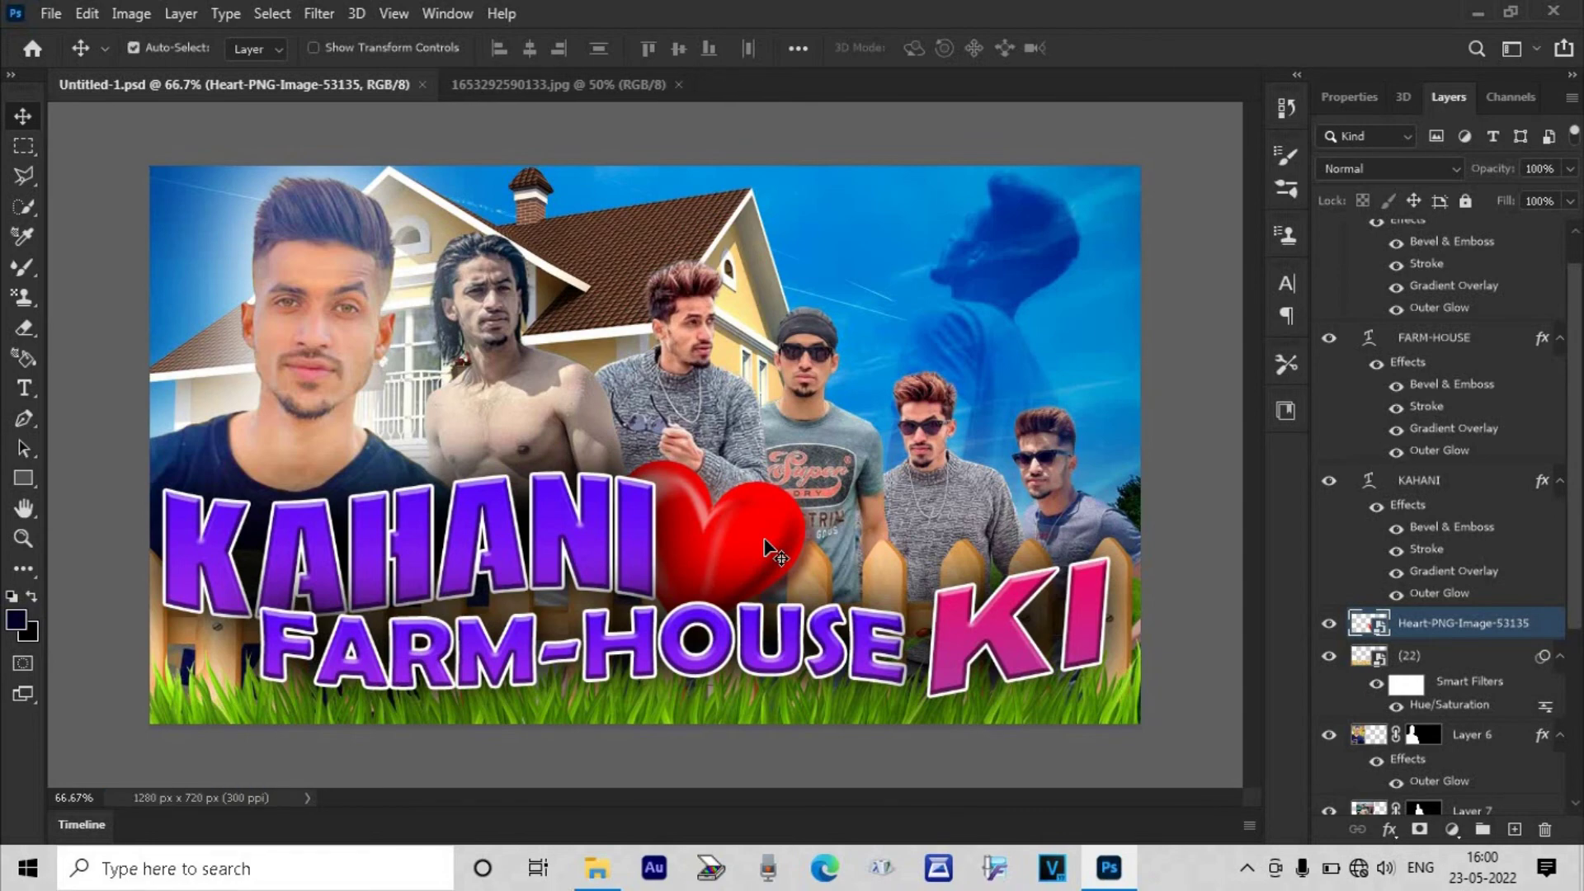
- Place the cloudy sky image (58) from the DESIGNE folder and enlarge it to the canvas's left edge
click(595, 867)
scroll(1264, 457, down, 5)
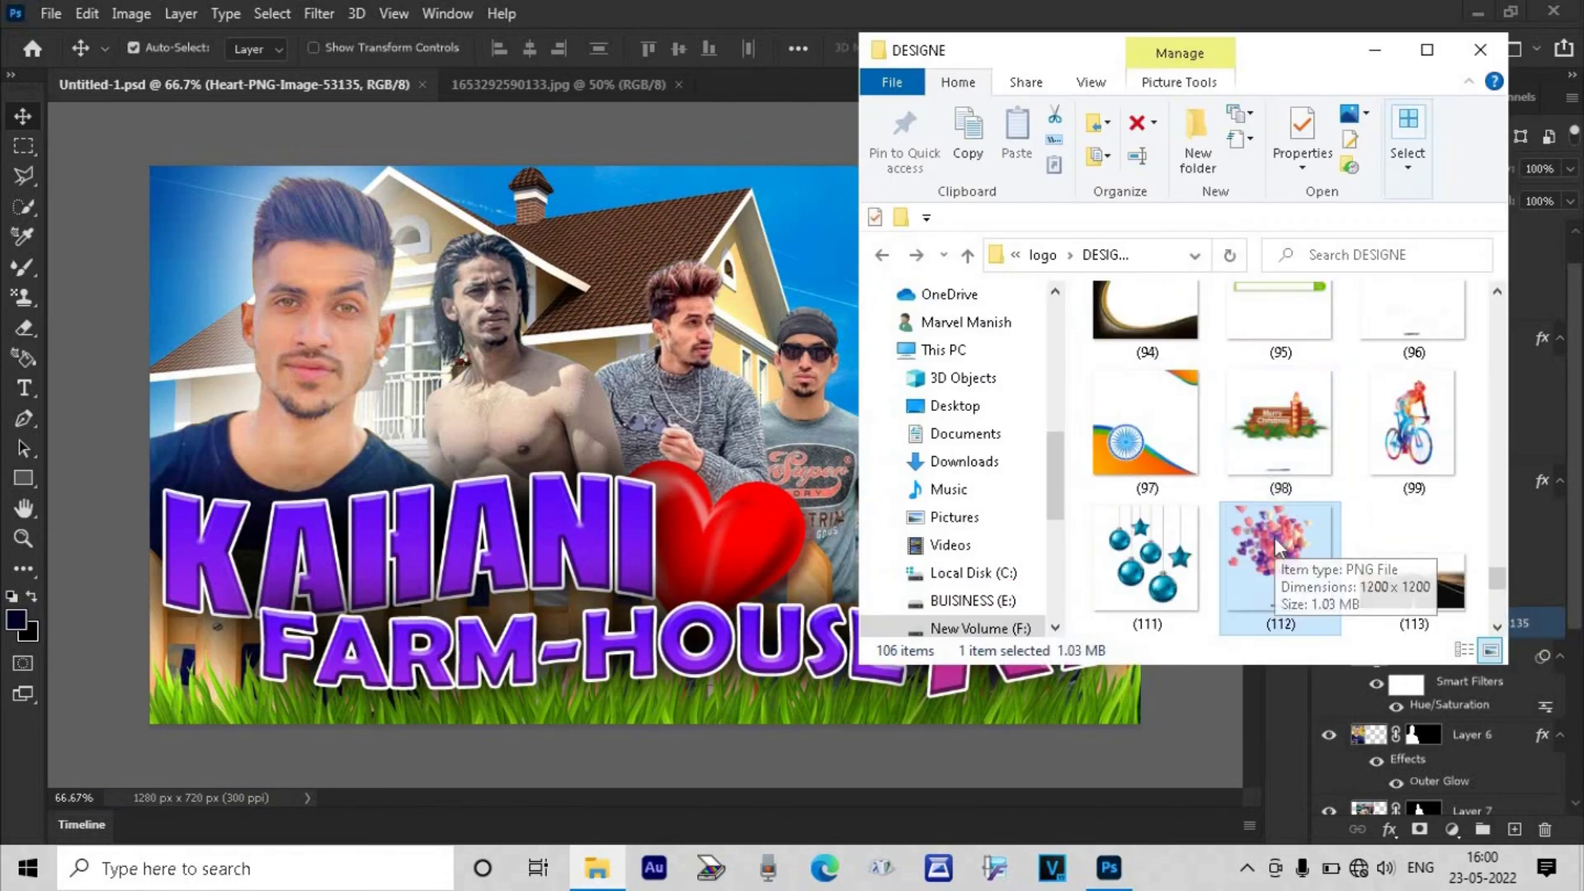
scroll(1267, 433, up, 12)
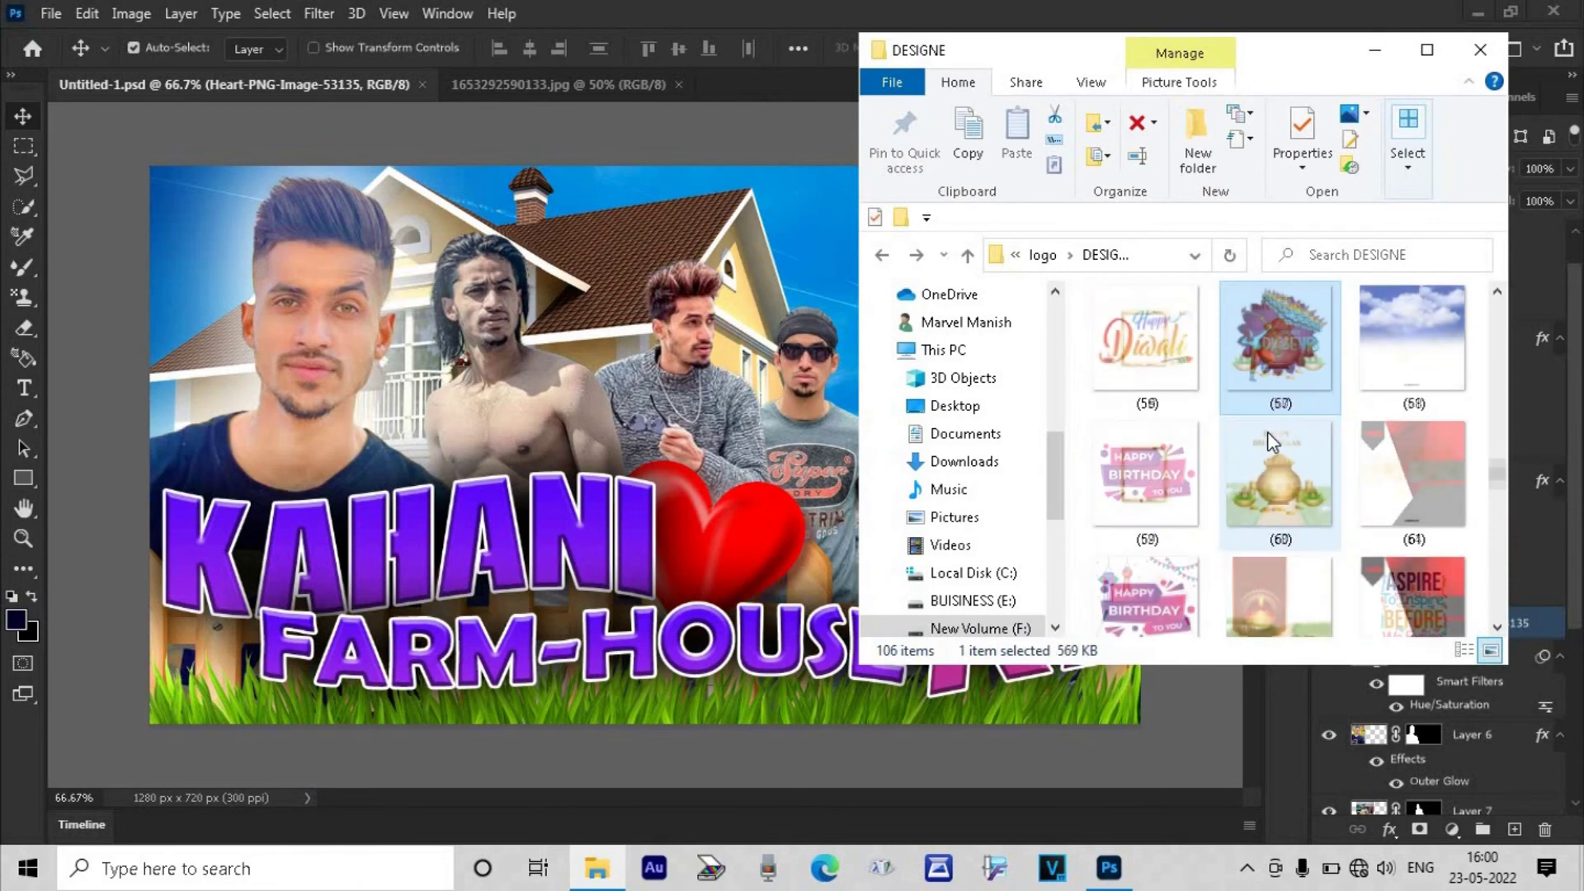
drag(1412, 474, 660, 445)
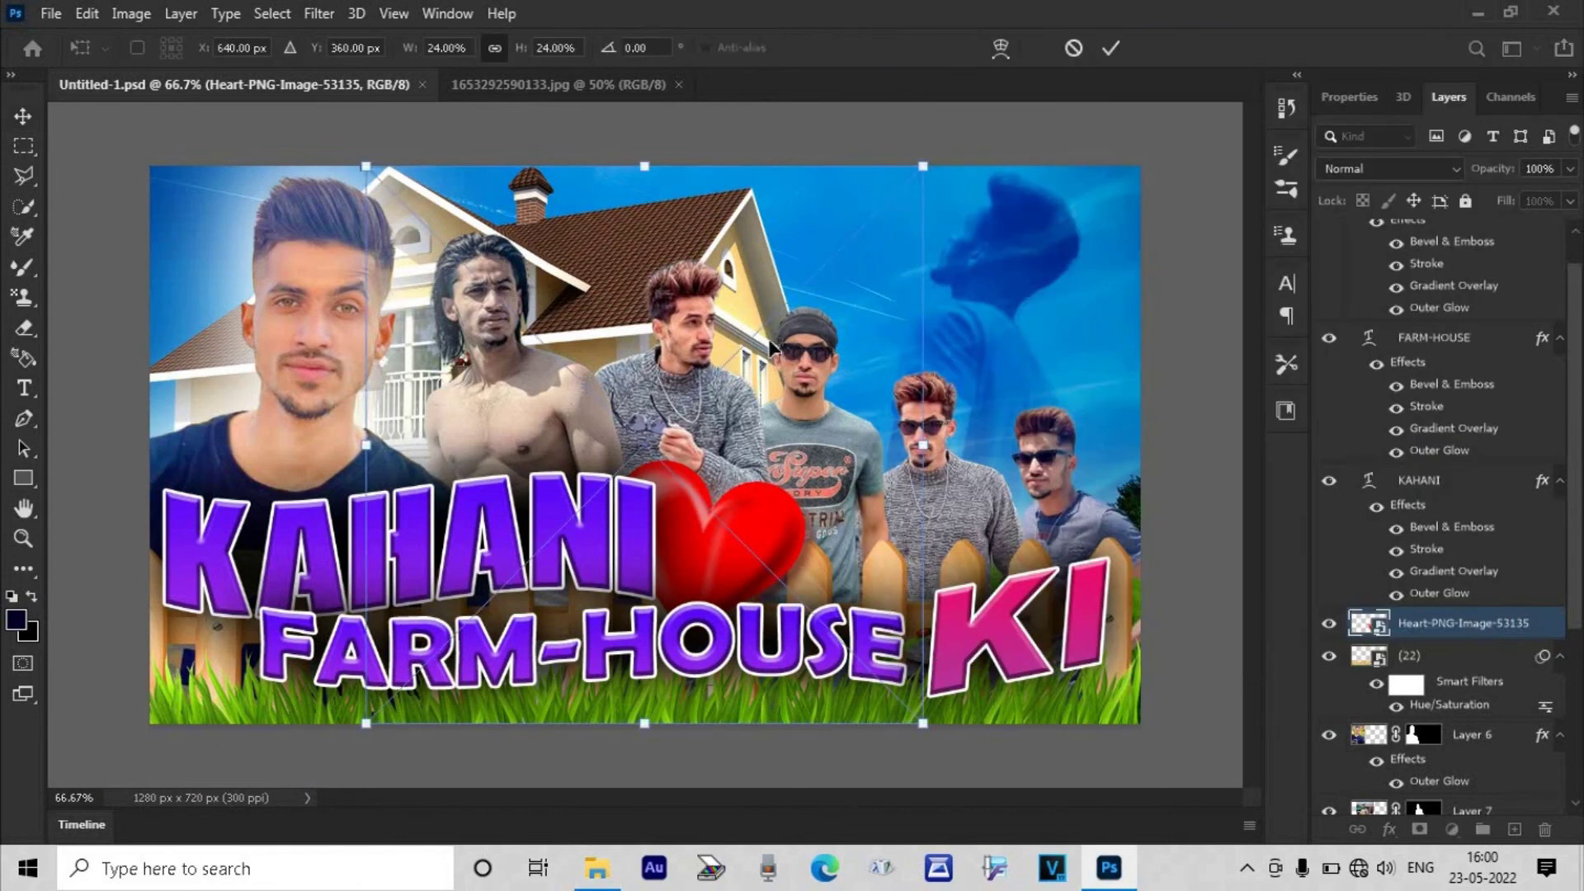
drag(367, 447, 151, 447)
click(1112, 47)
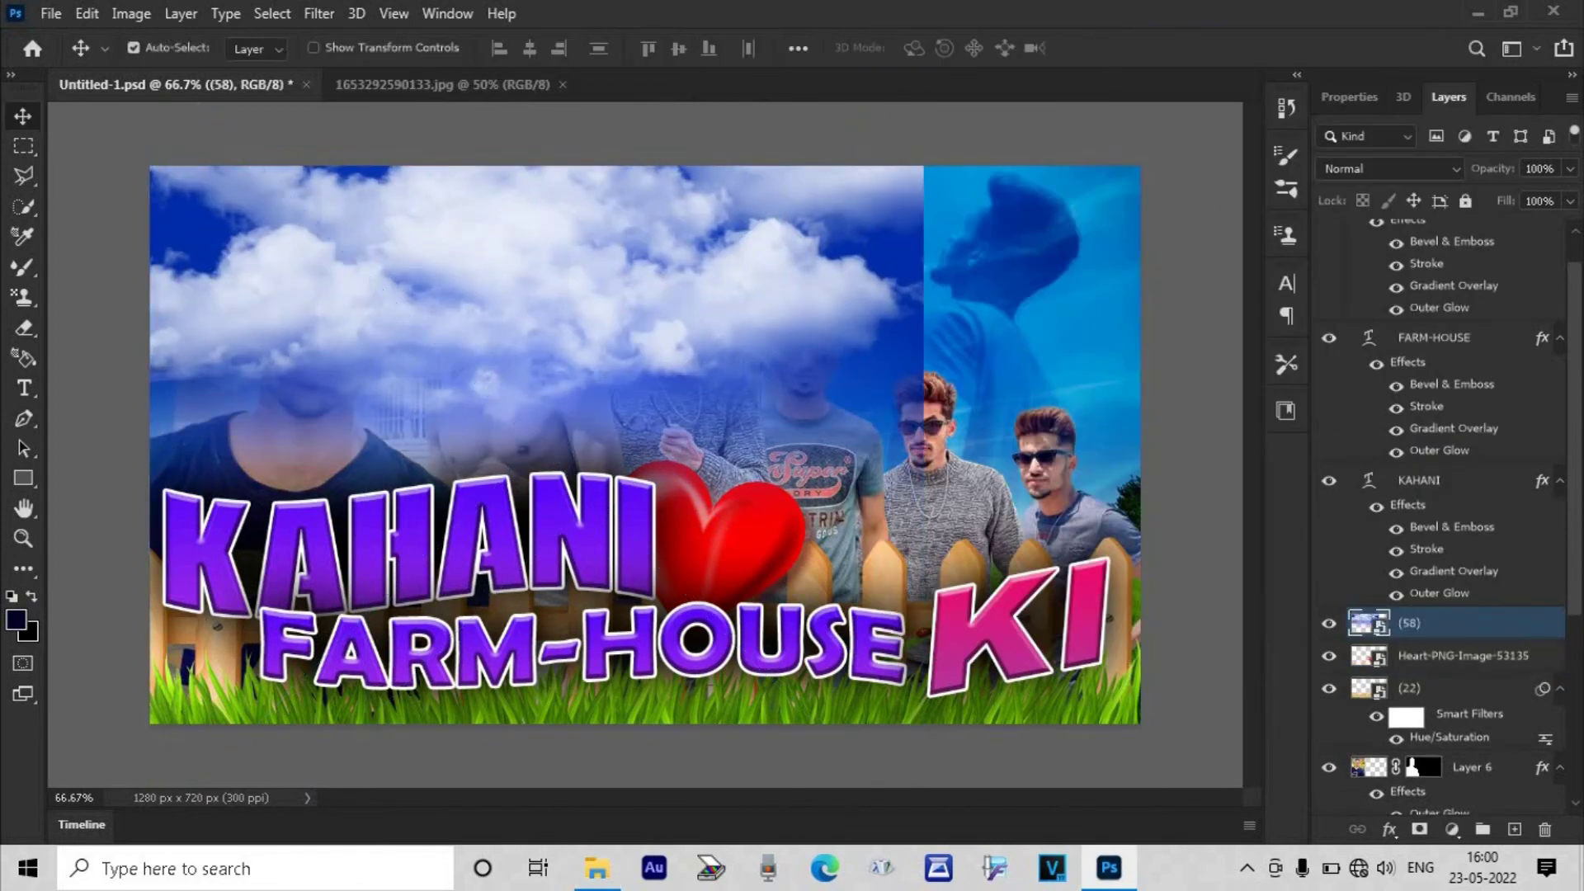
- Move the cloud layer (58) beneath house_PNG74 and above the background image (2)
scroll(1502, 478, down, 5)
drag(1481, 393, 1481, 763)
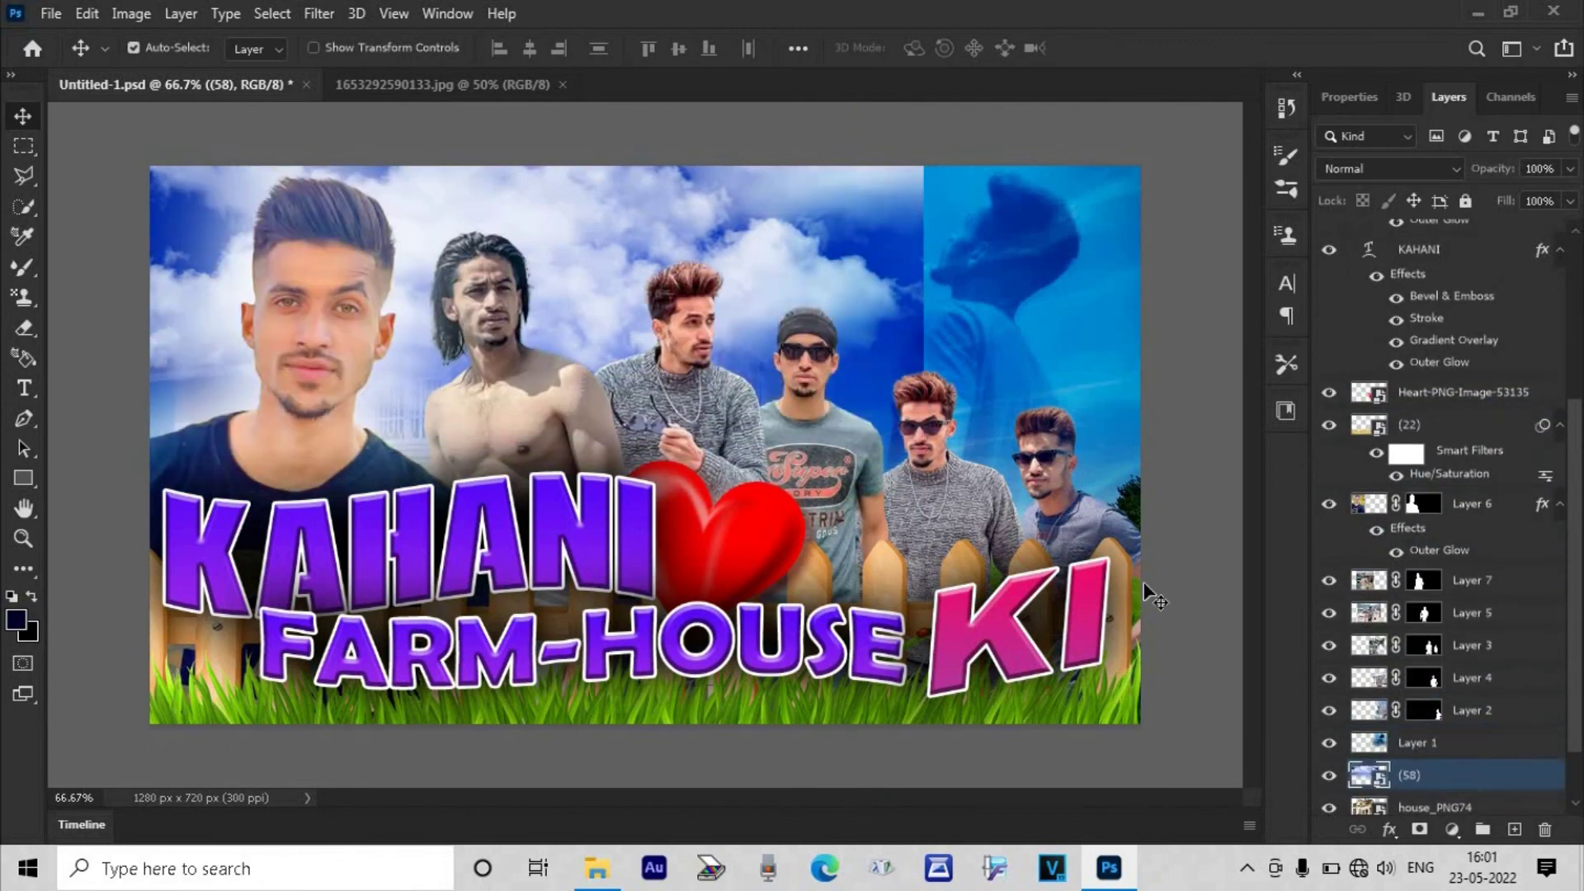
scroll(1576, 537, down, 2)
drag(1472, 701, 1474, 749)
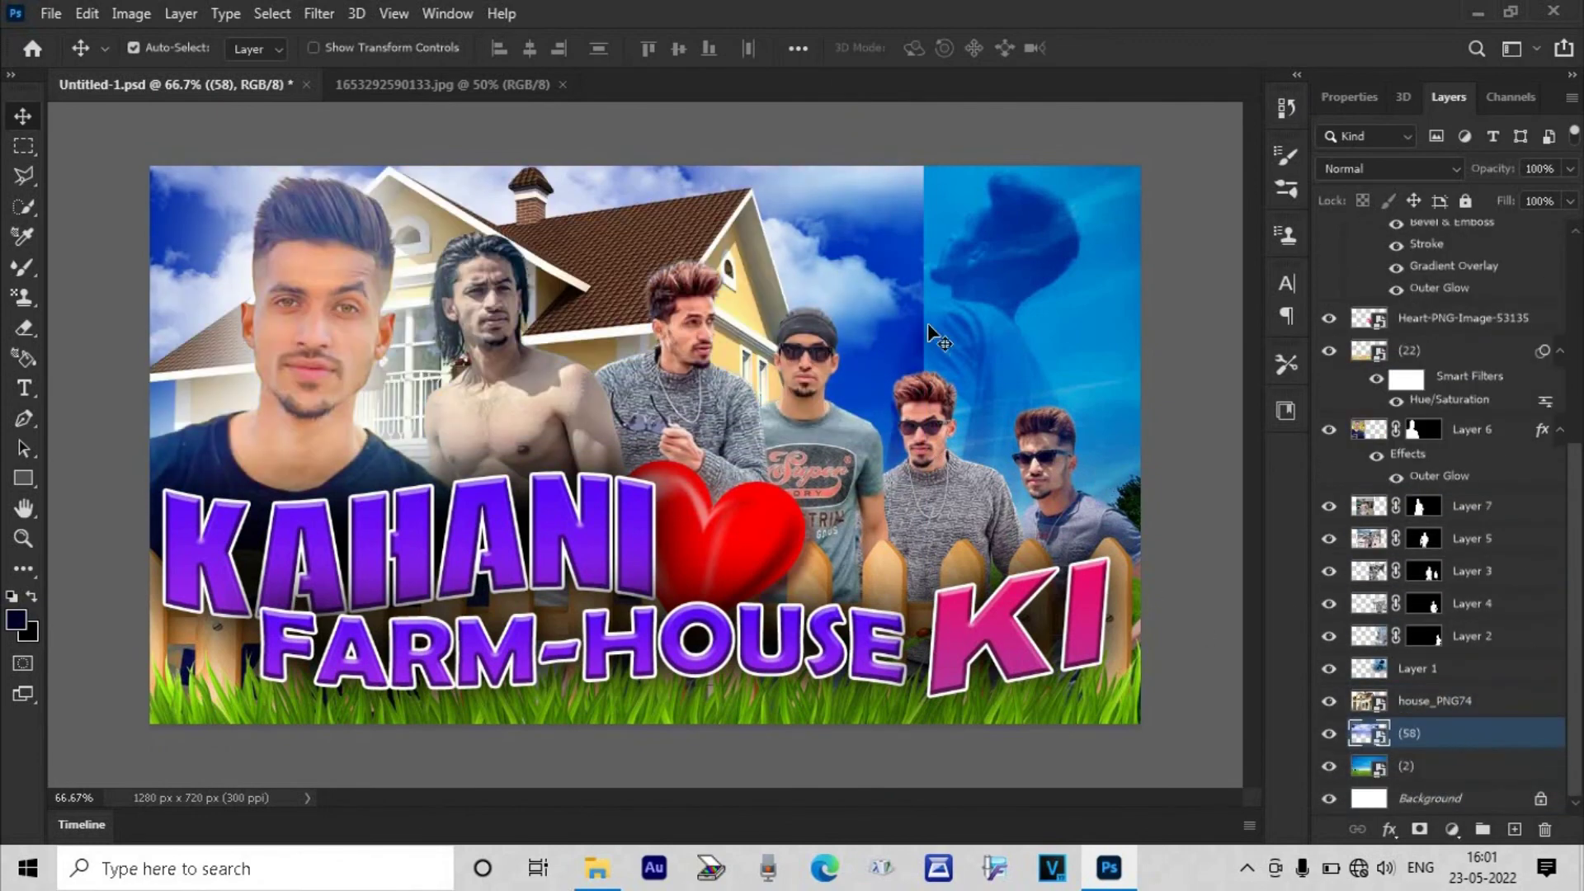
- Rasterize the cloud layer (58) and blend away its right edge with a soft 183 px Eraser at 17% flow
key(e)
click(903, 306)
click(888, 353)
right_click(857, 307)
click(1081, 366)
click(941, 216)
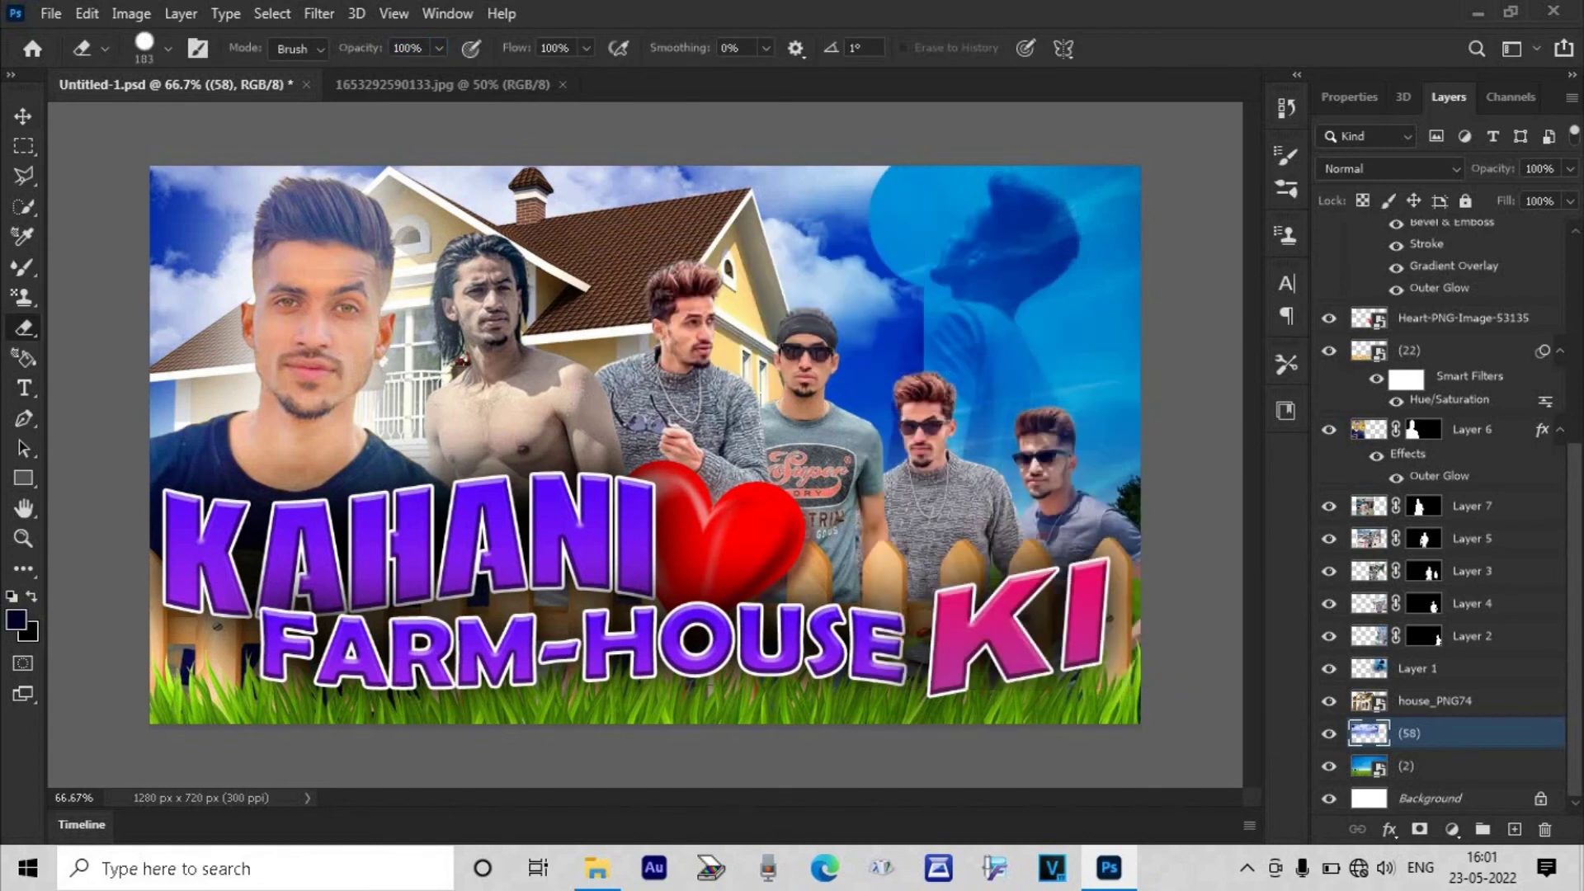
right_click(908, 266)
key(Return)
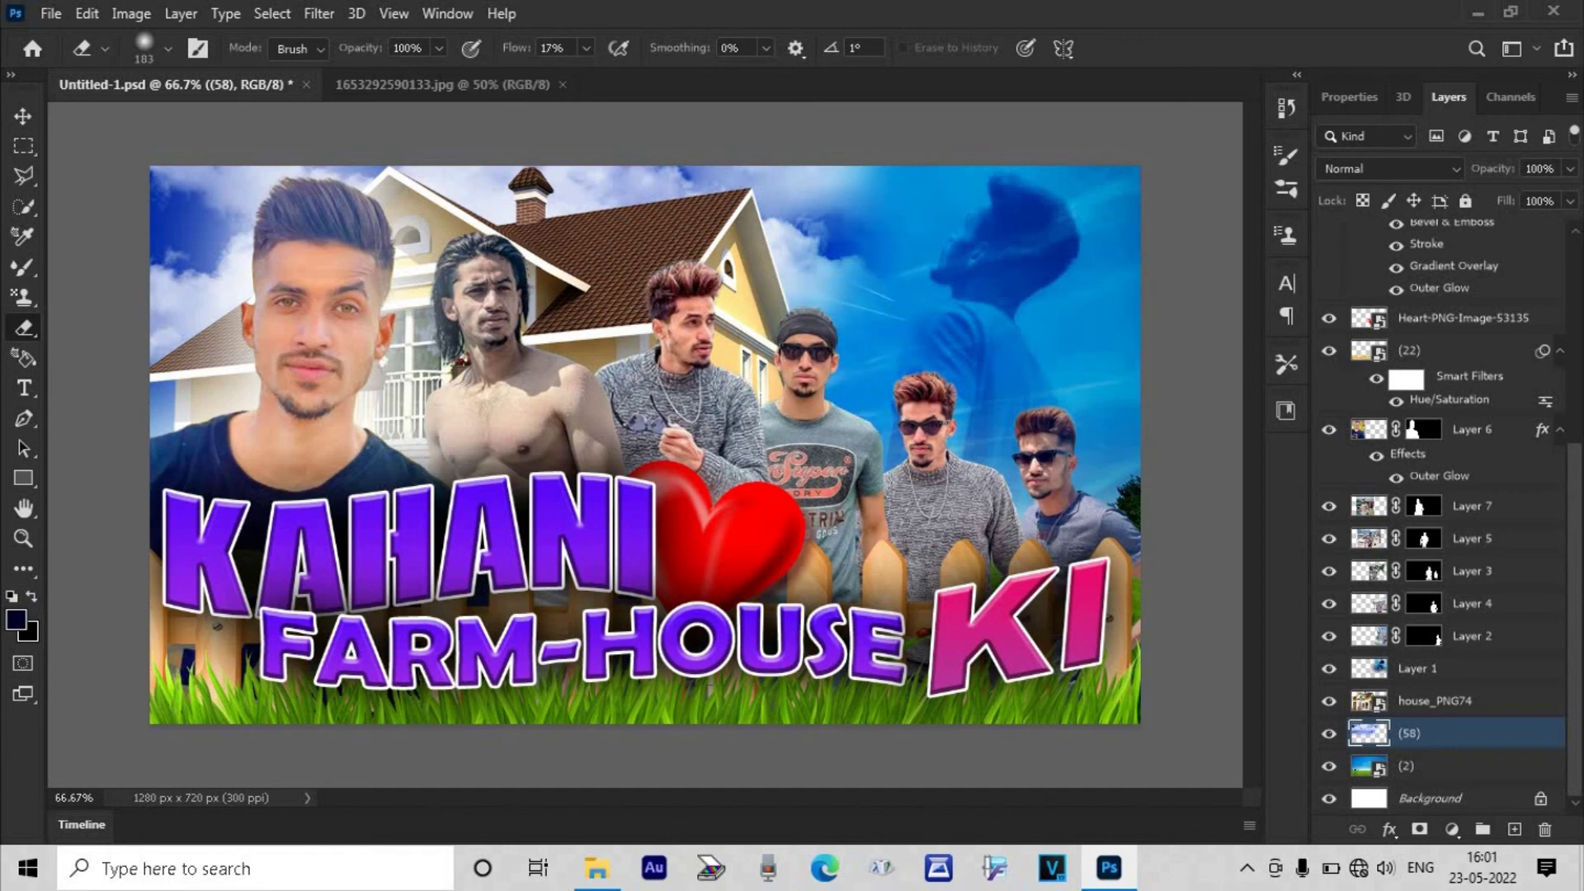
click(23, 117)
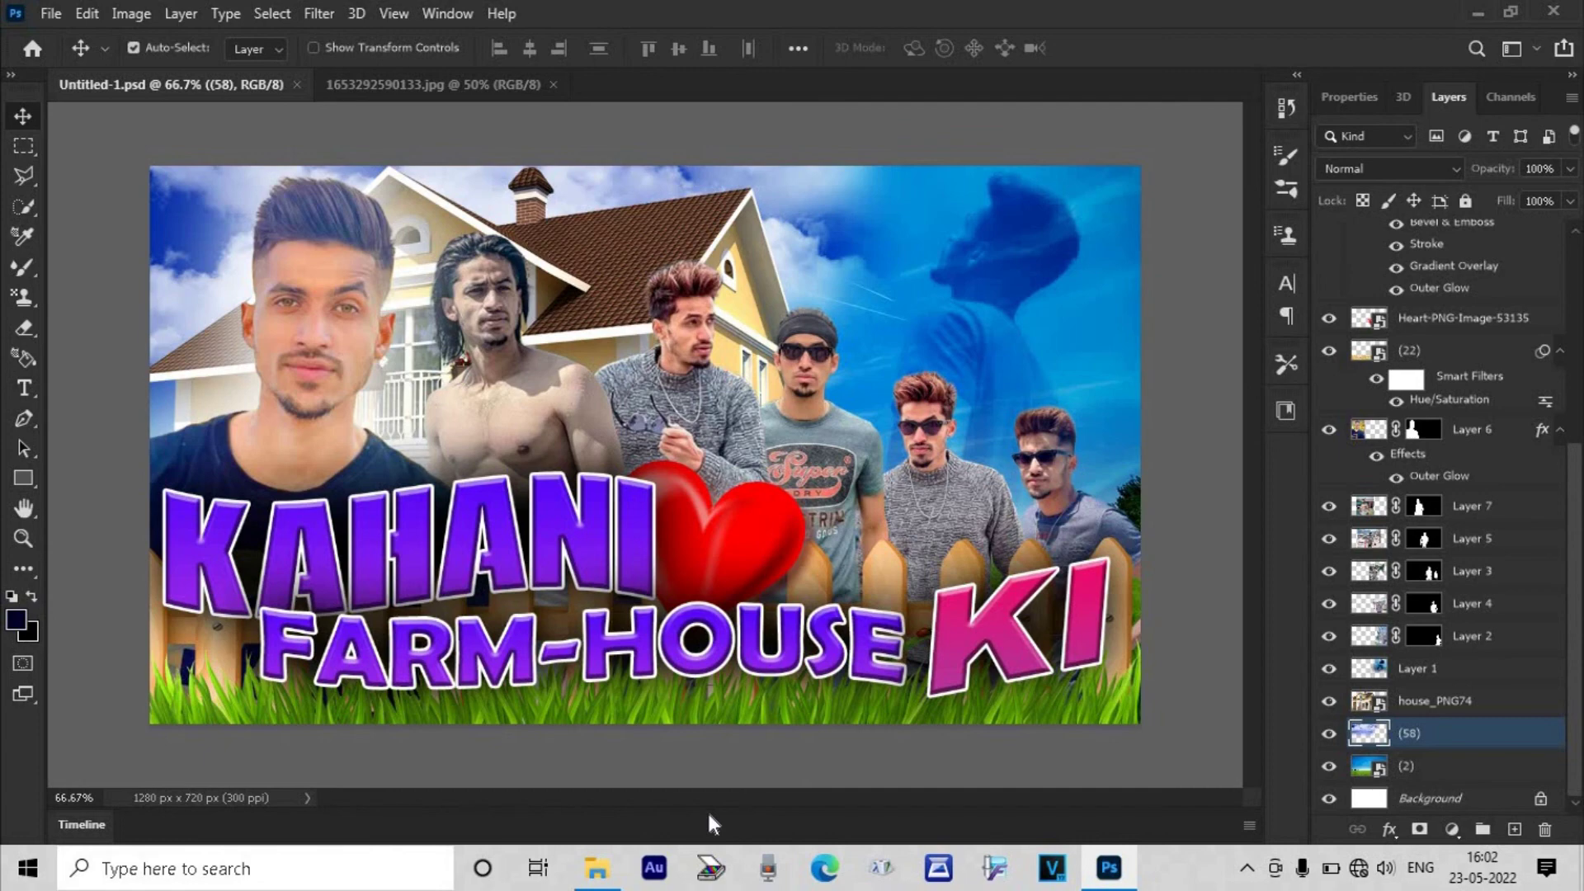
- Browse the images in the DESIGNE folder for another sky element to add
click(596, 867)
scroll(1132, 545, down, 15)
key(Down)
key(Down)
key(Down)
key(Up)
key(Up)
key(Up)
key(Up)
key(Up)
key(Up)
key(Up)
key(Up)
key(Up)
key(Up)
key(Up)
key(Up)
key(Up)
key(Up)
key(Up)
key(Up)
key(Up)
key(Up)
key(Up)
key(Up)
key(Up)
key(Right)
key(Up)
key(Up)
key(Up)
key(Left)
- Place the balloon sky image (35) above layer (58), scaled to about 16.7%, over the right half of the sky
click(818, 354)
drag(718, 267, 874, 249)
drag(998, 429, 1135, 443)
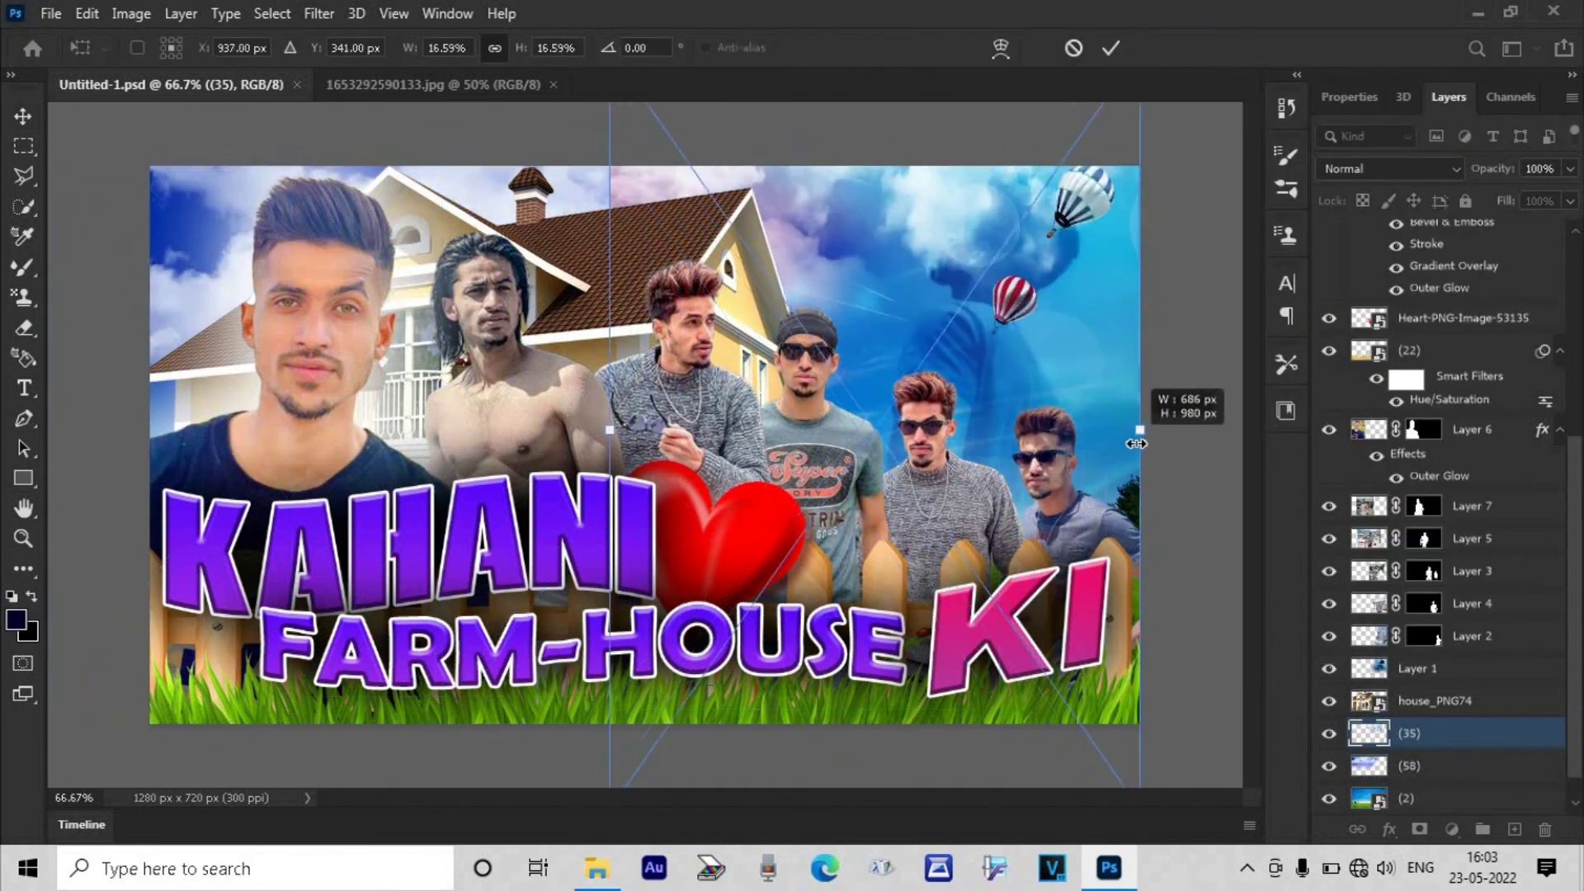
drag(1075, 370, 1093, 448)
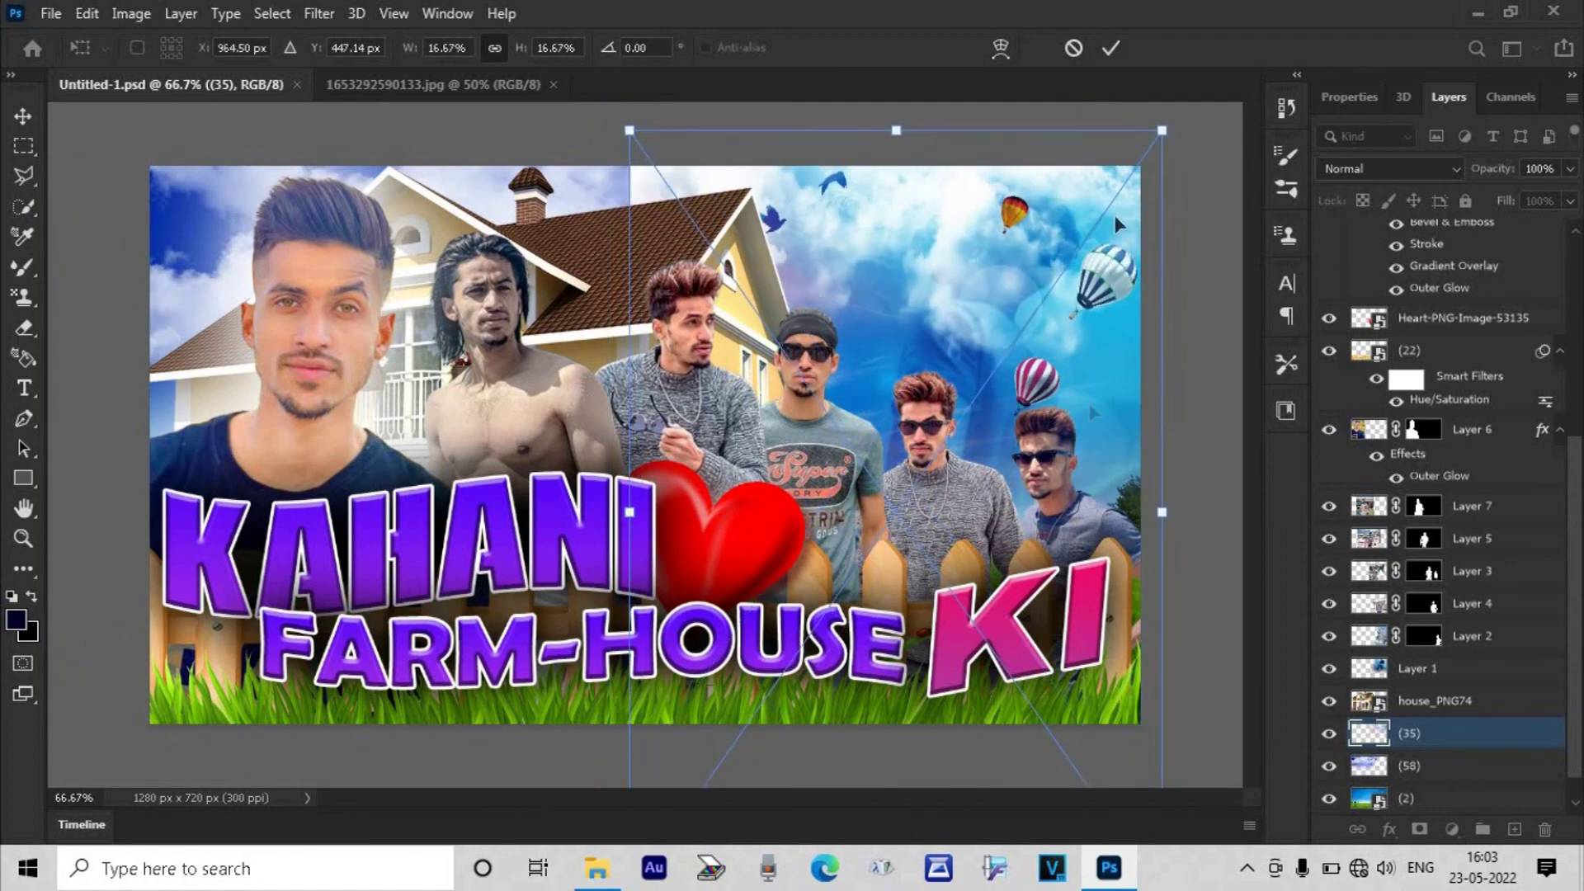
click(1110, 47)
- Blend away the left edge of the balloon sky layer (35) with a soft 183 px Eraser at 17% flow
key(e)
click(833, 289)
click(749, 353)
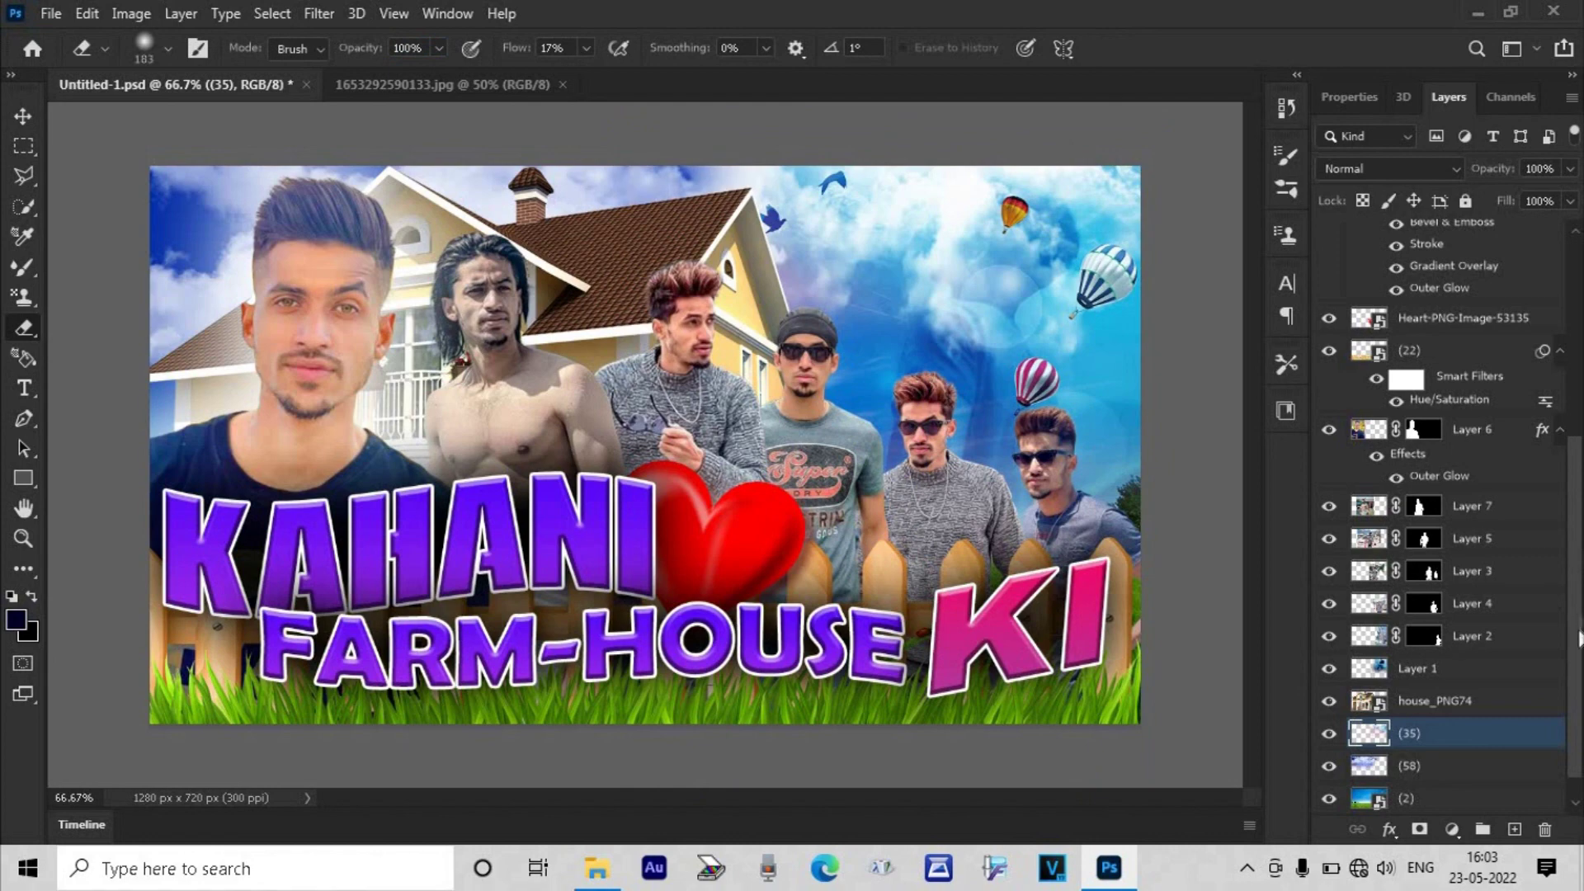
- Delete the Soft Light Layer 1 above the house layer and look through the DESIGNE folder for more elements
scroll(1571, 635, down, 1)
click(1477, 641)
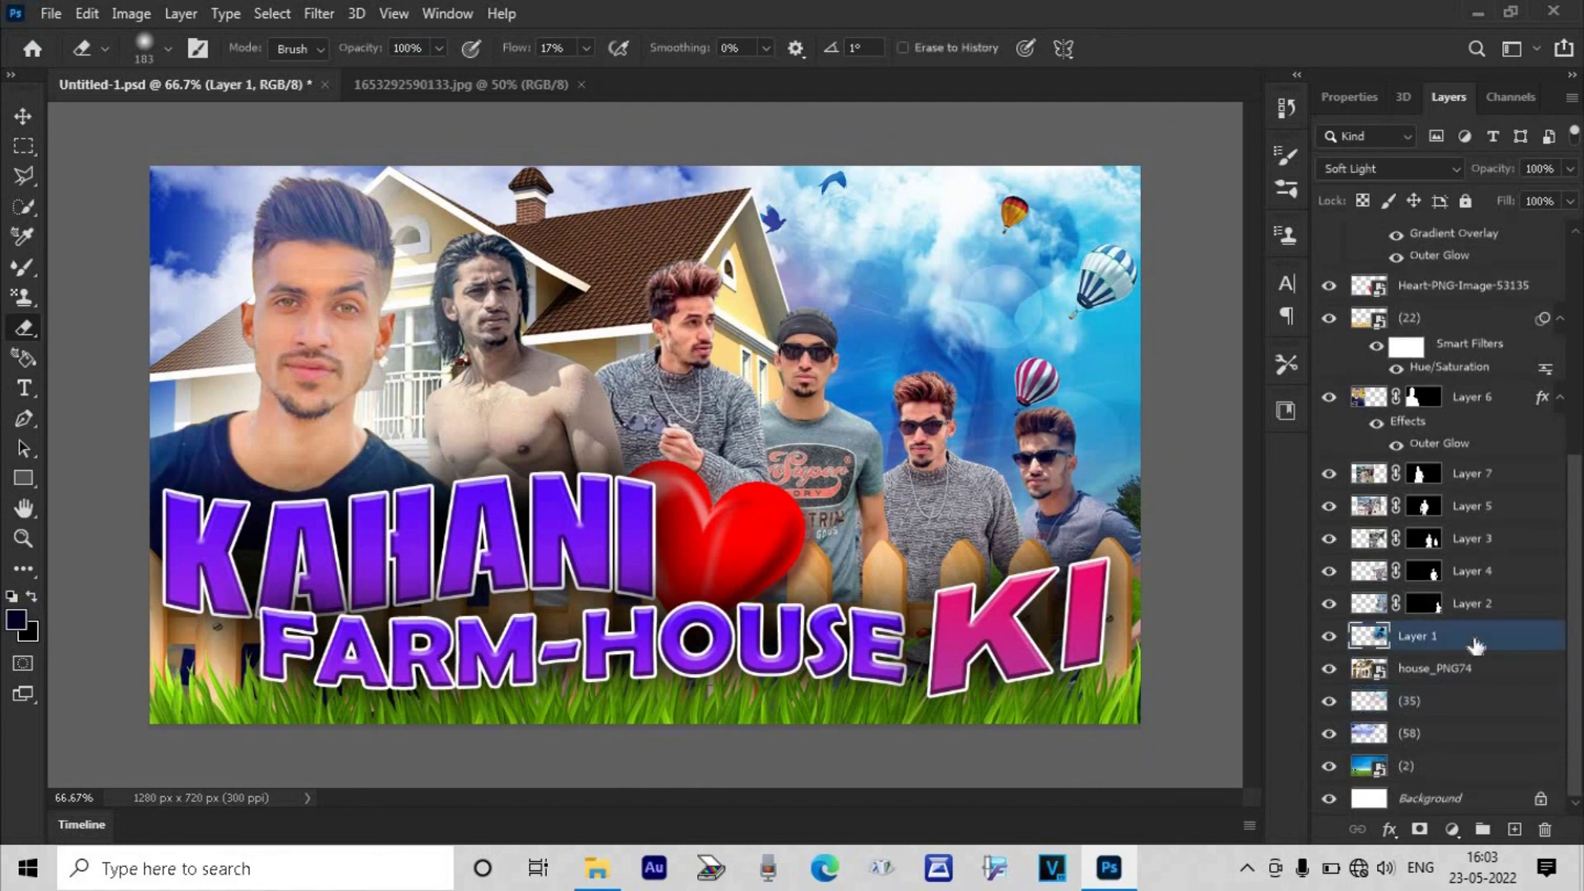
key(Delete)
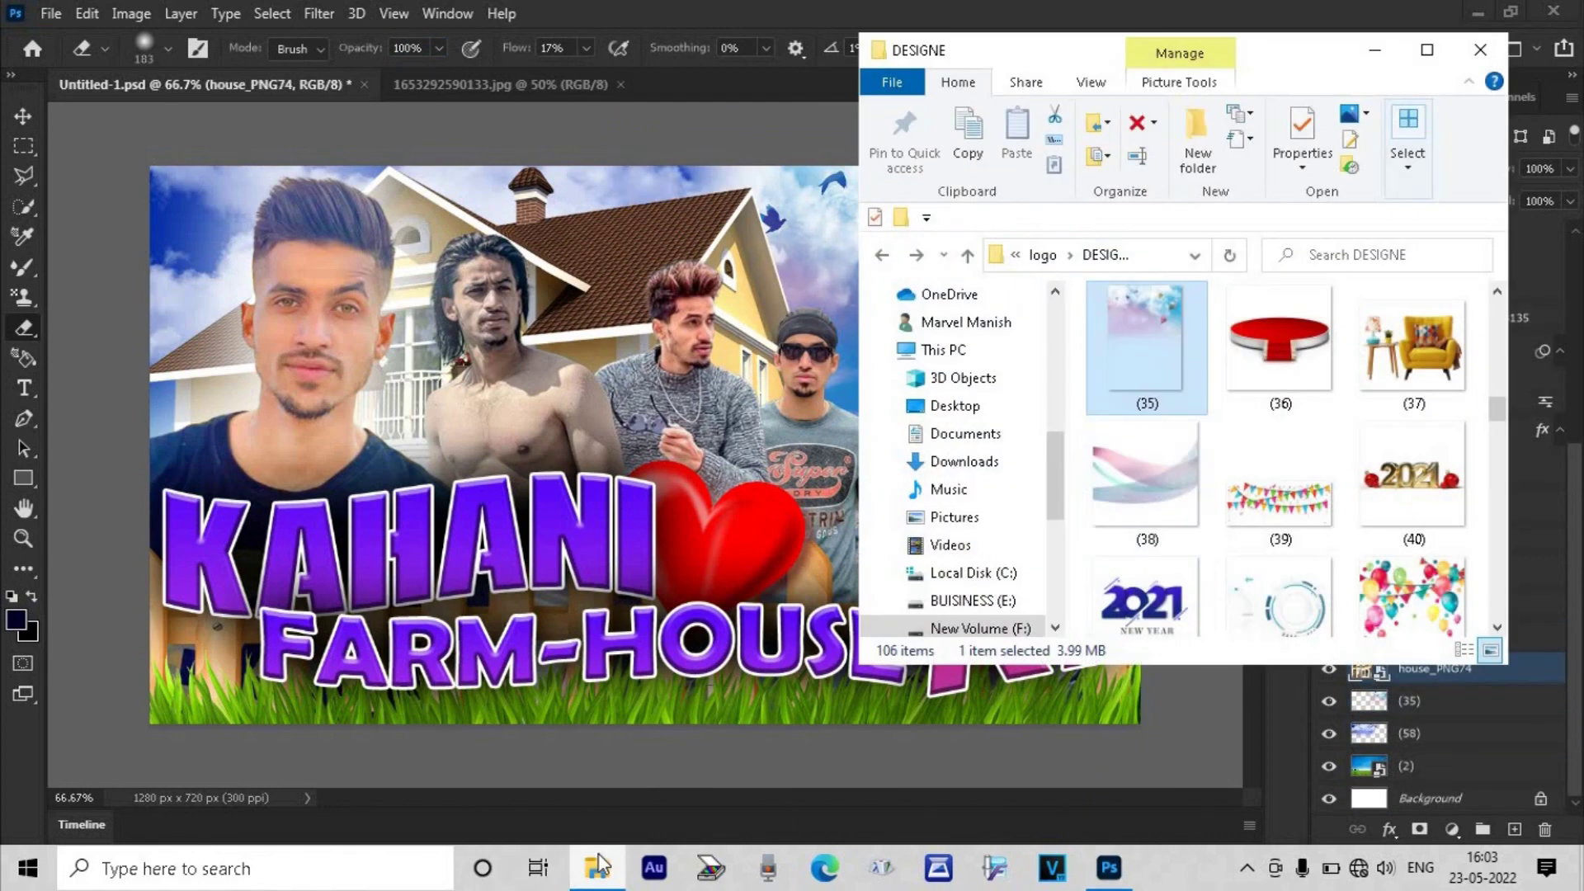
scroll(1061, 495, down, 2)
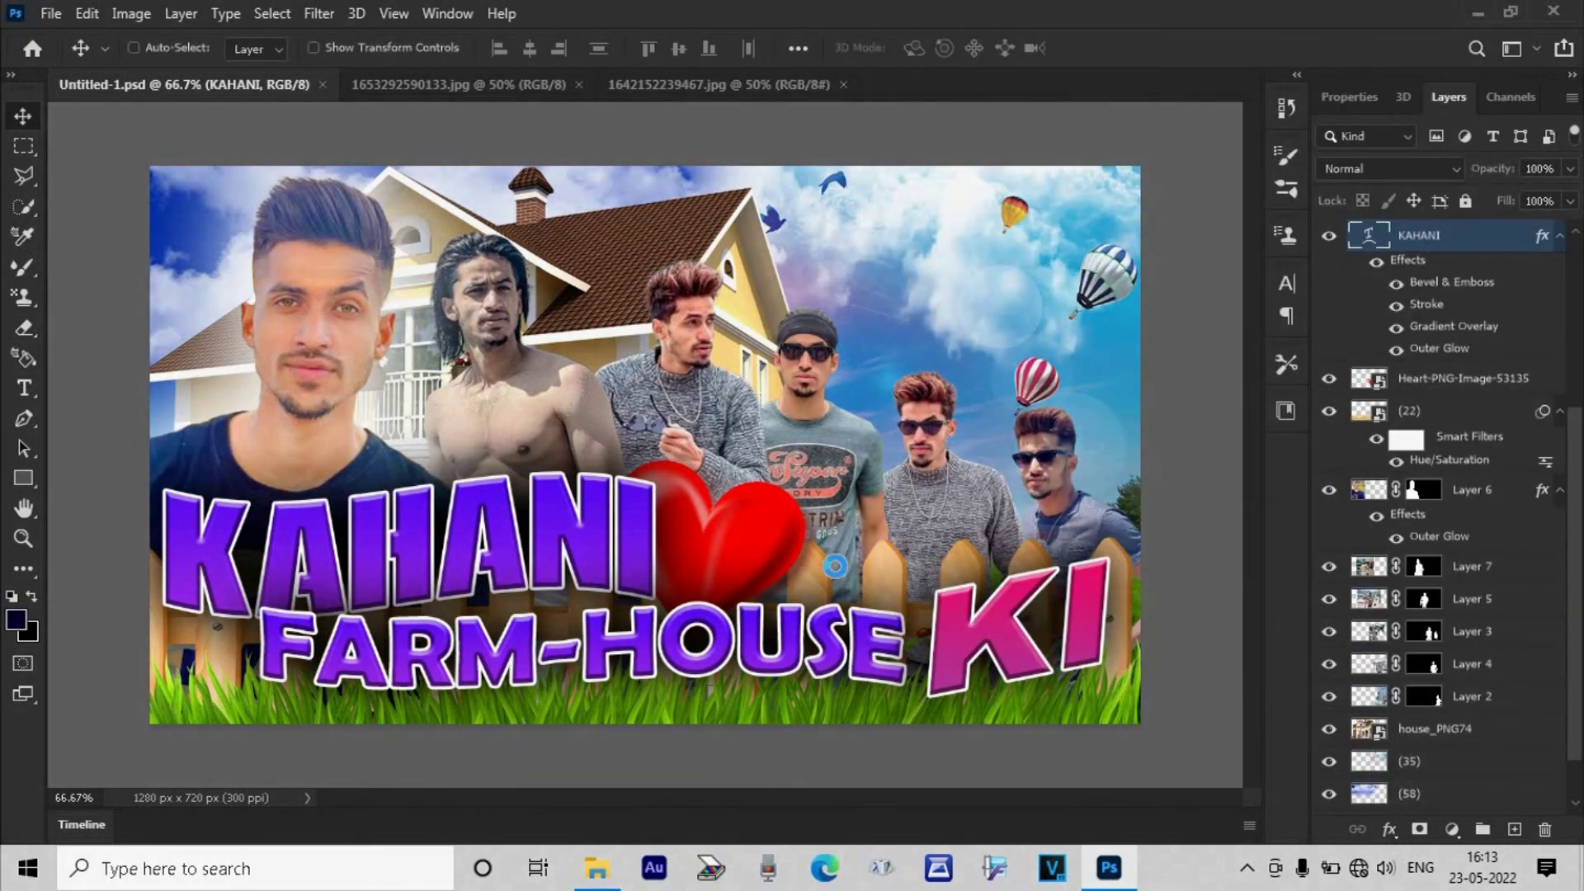
- Save the finished composite as a flat image copy without layers in the project folder, using a different file format
key(ctrl+shift+s)
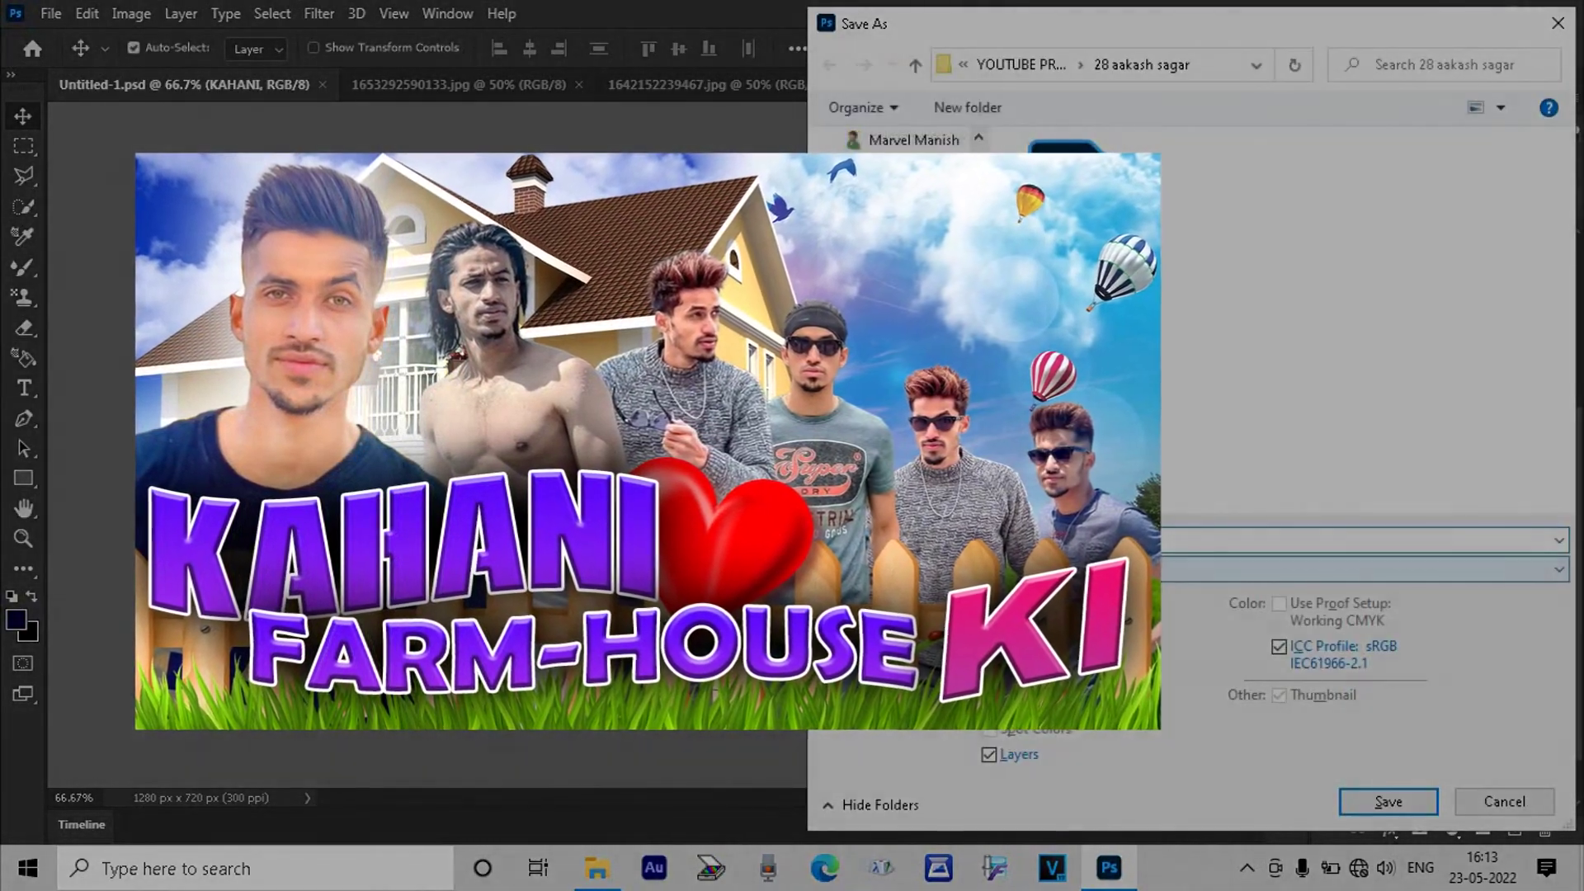
click(1105, 569)
click(1105, 338)
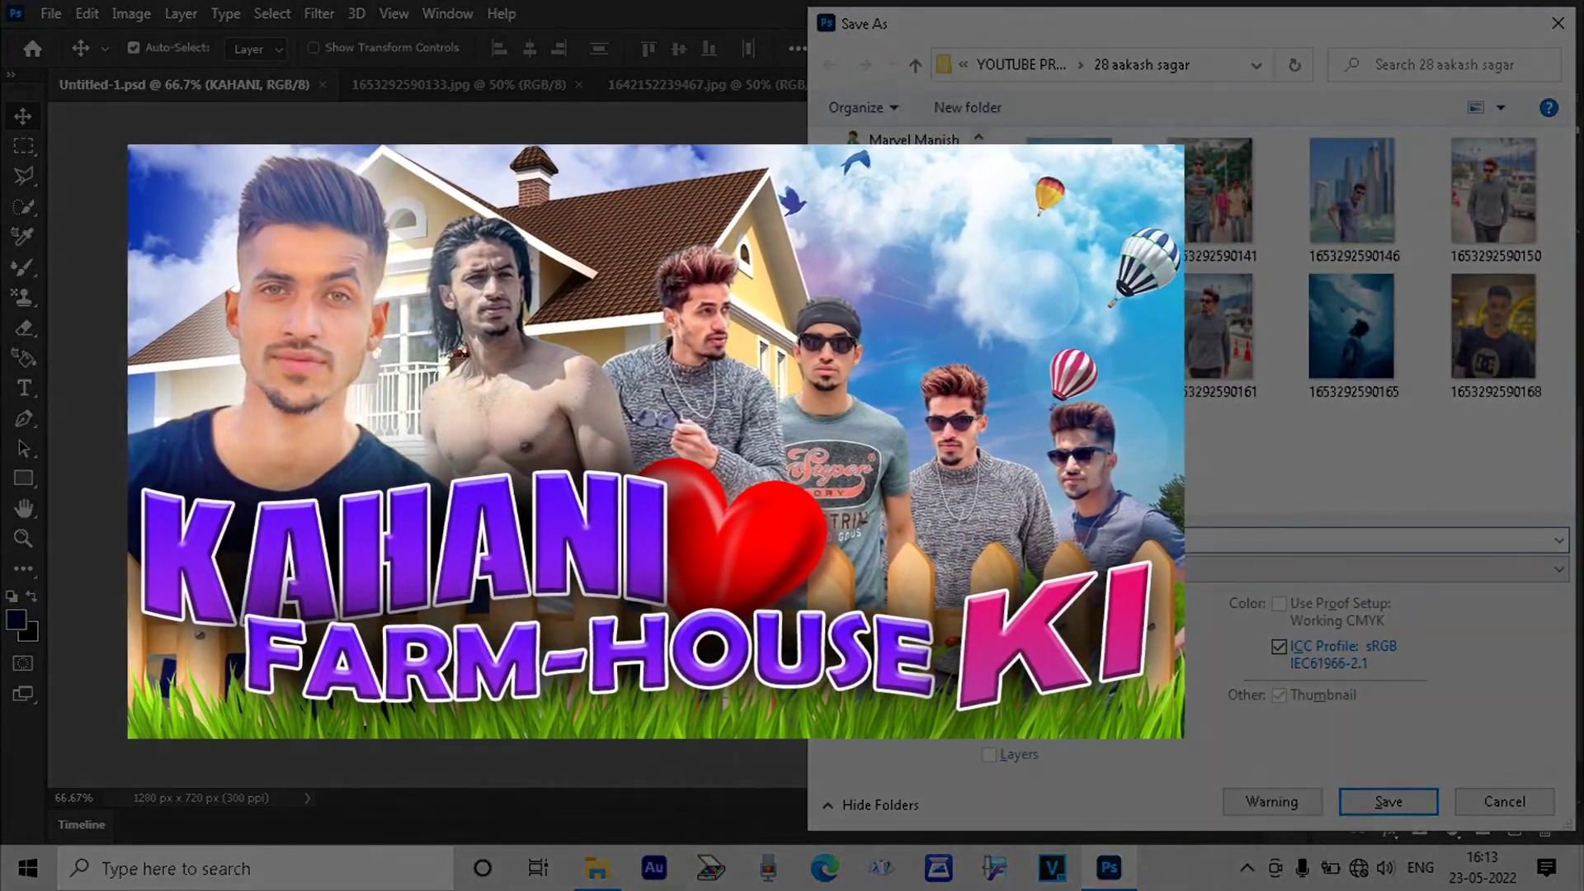
key(Return)
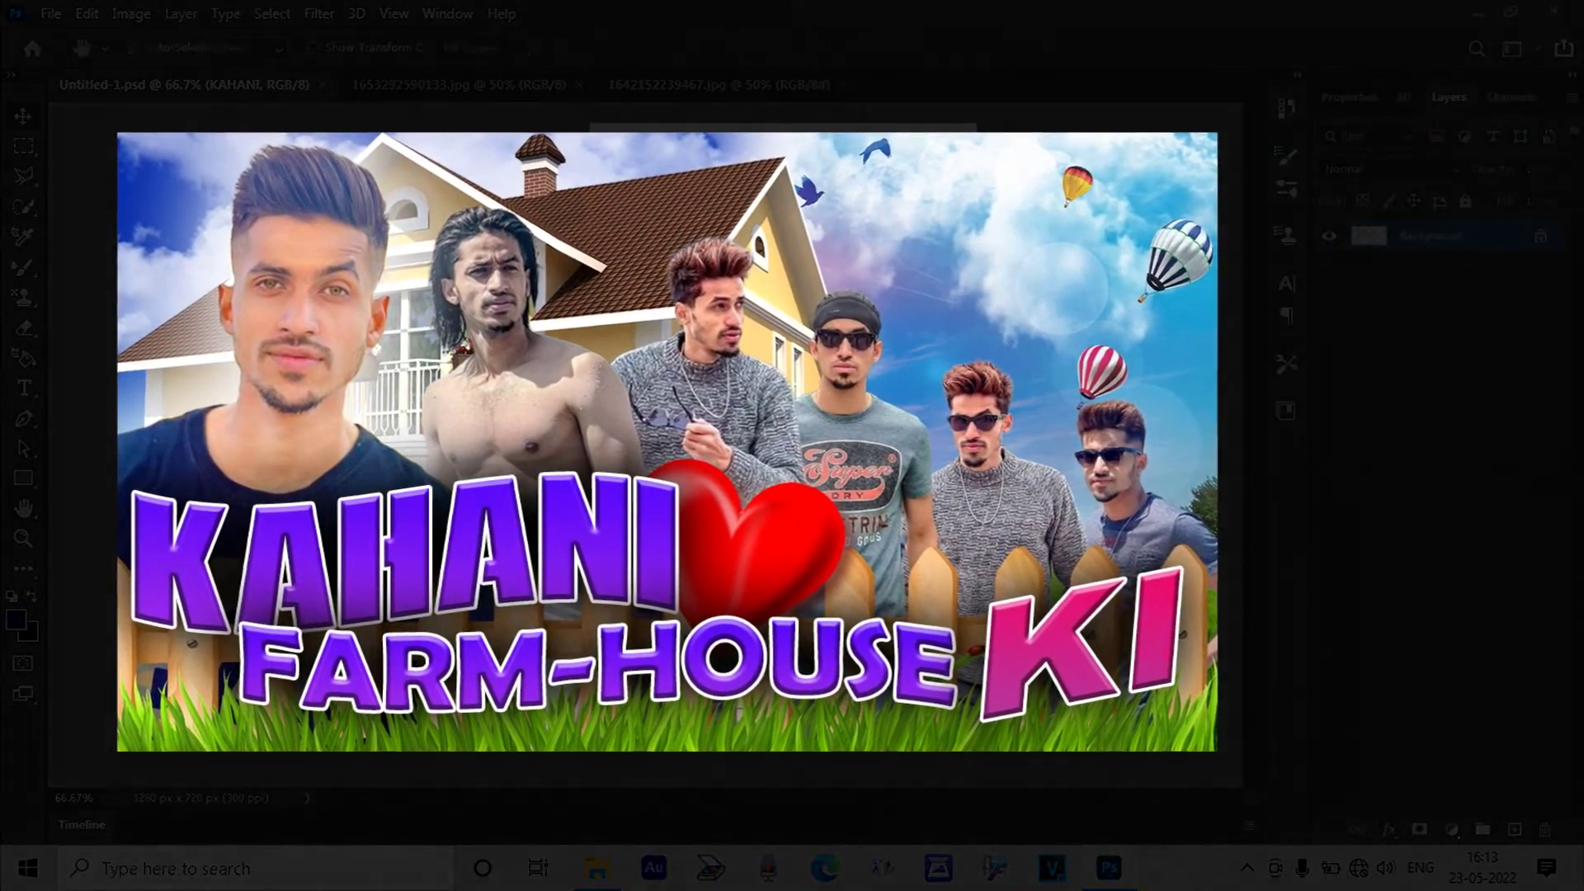